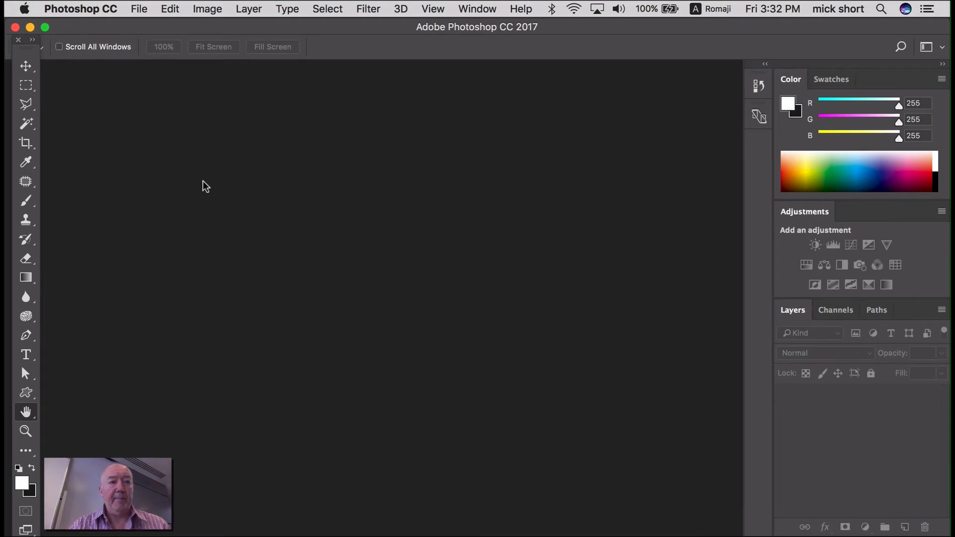
- Create a new portrait document 17 by 24 centimeters at 300 pixels/inch, in 8-bit RGB Color with a white background
click(143, 10)
click(151, 26)
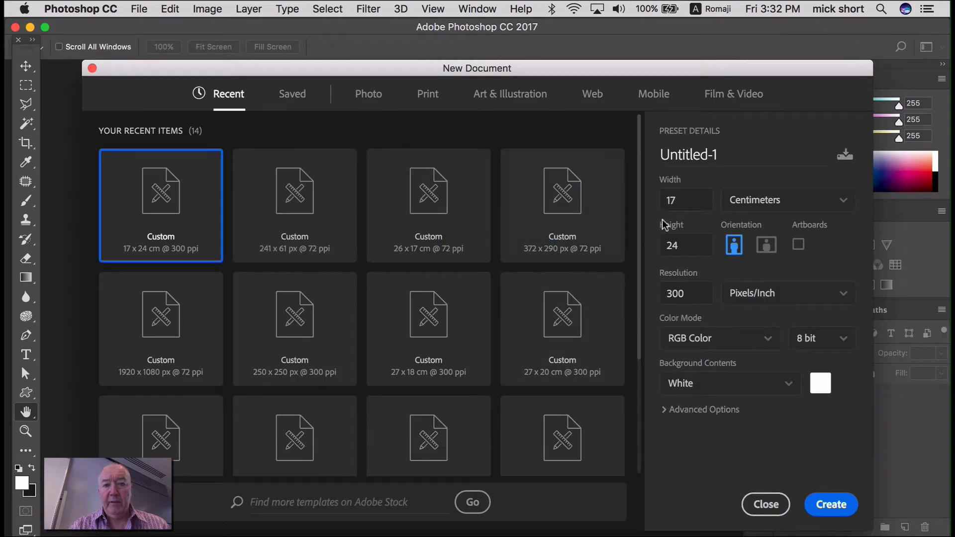
drag(683, 204, 668, 204)
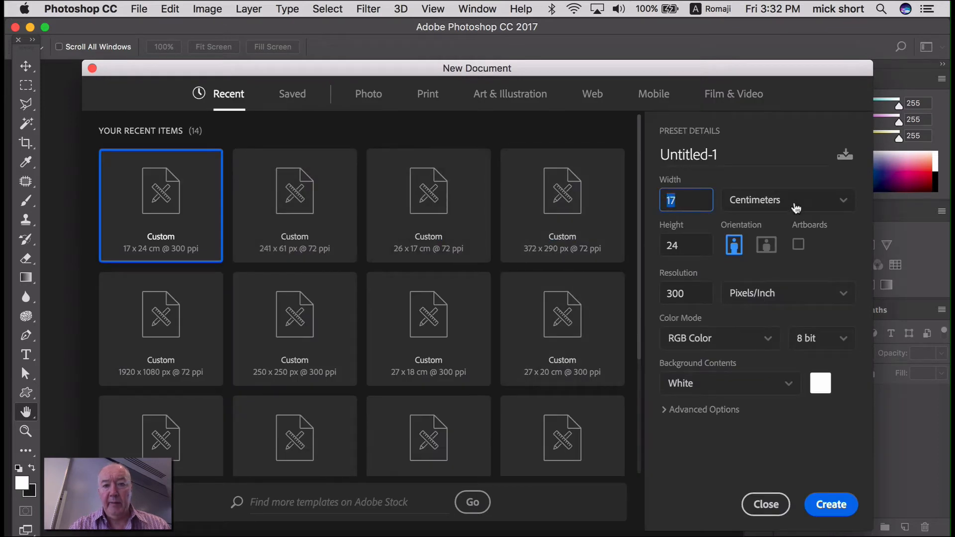
double_click(691, 246)
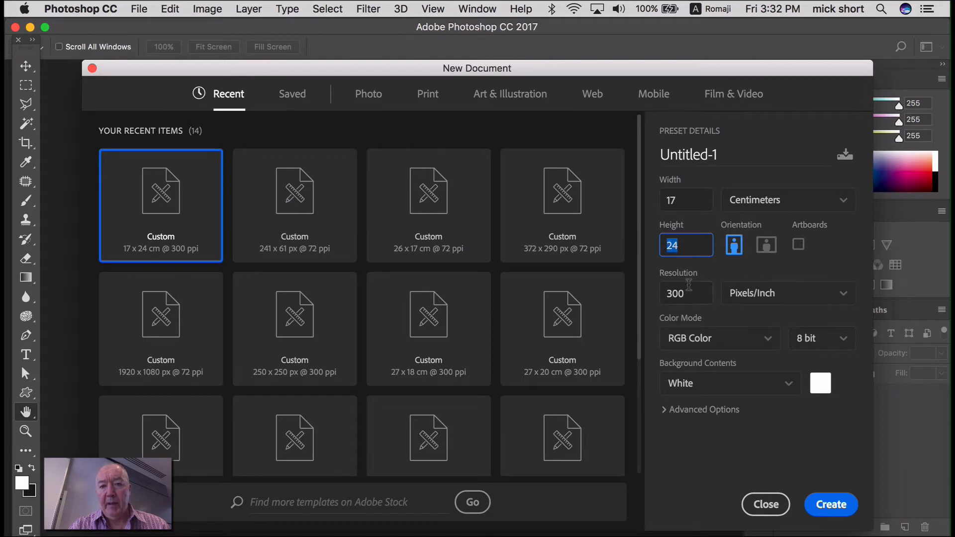
double_click(688, 288)
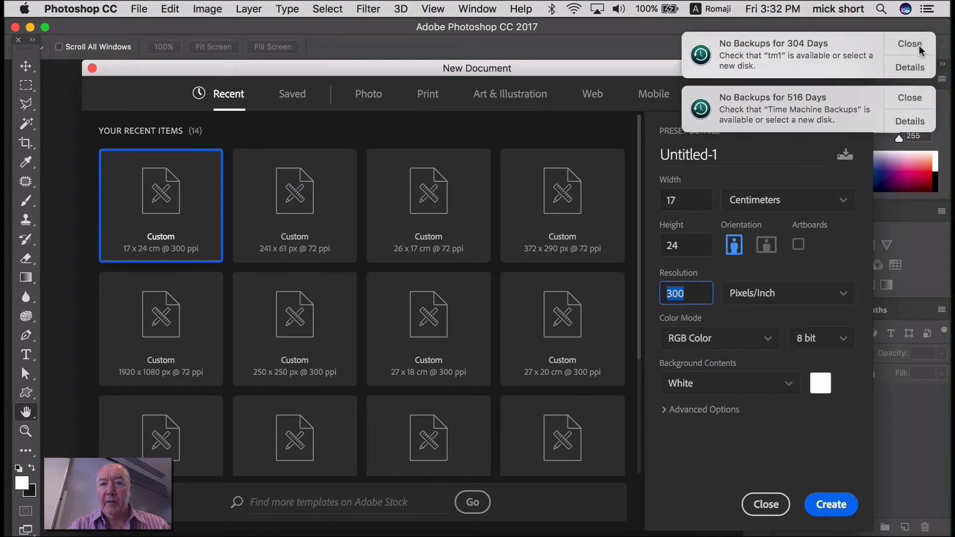
click(919, 50)
click(914, 46)
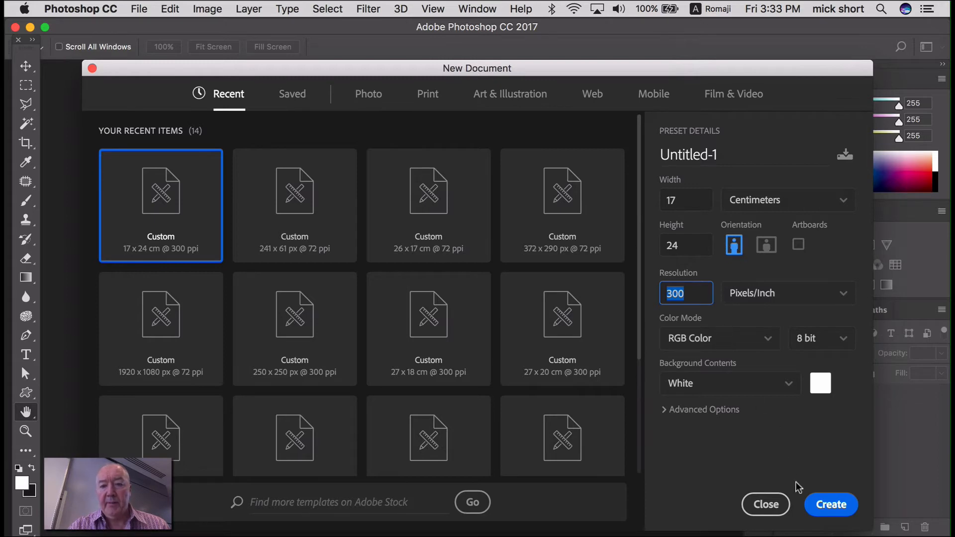
click(830, 506)
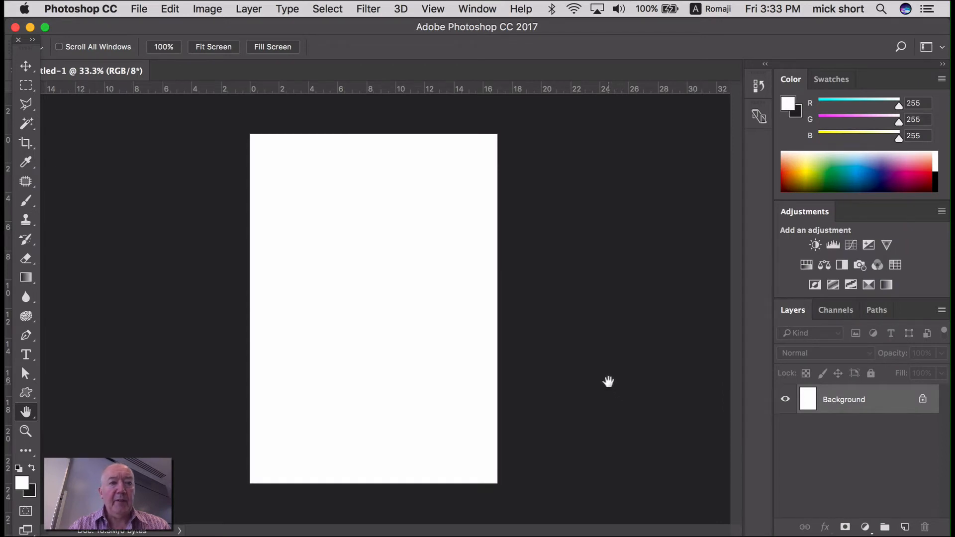
- Toggle the document rulers off and on several times, ending with them displayed
key(super+r)
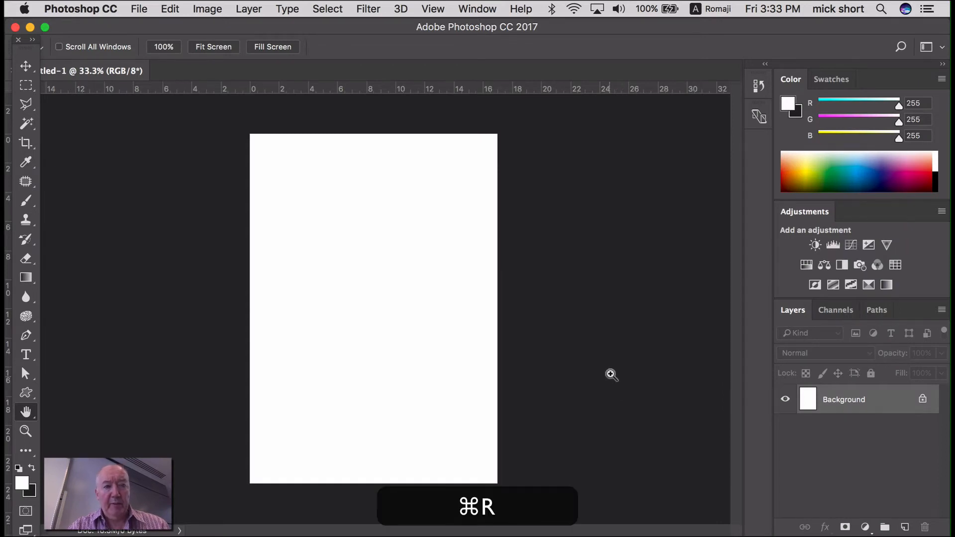
key(super+r)
key(super+r)
key(super+r)
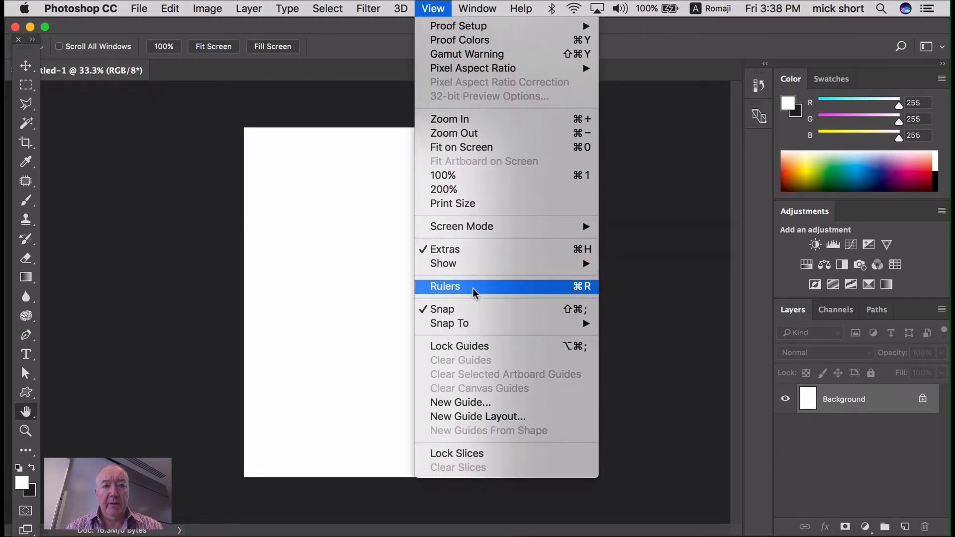
click(405, 47)
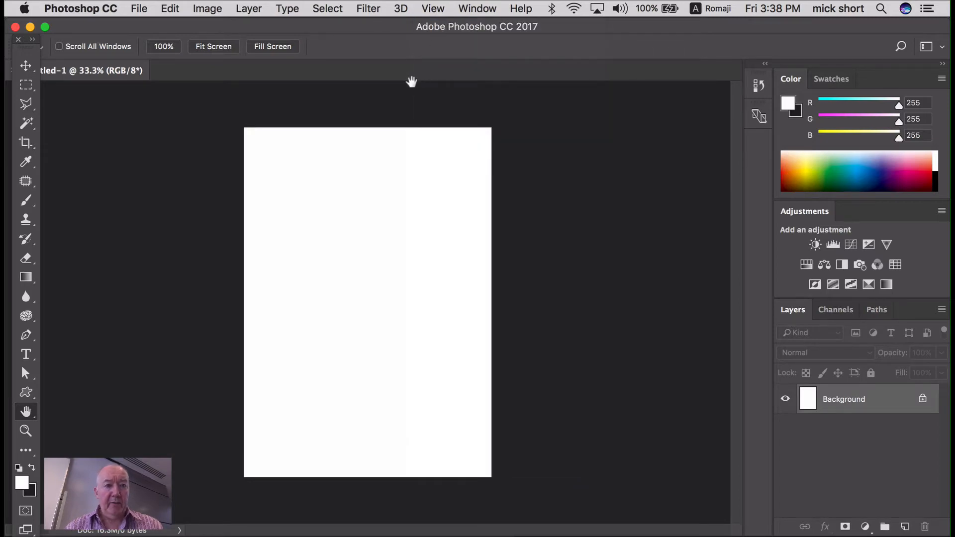
key(super+r)
key(super+r)
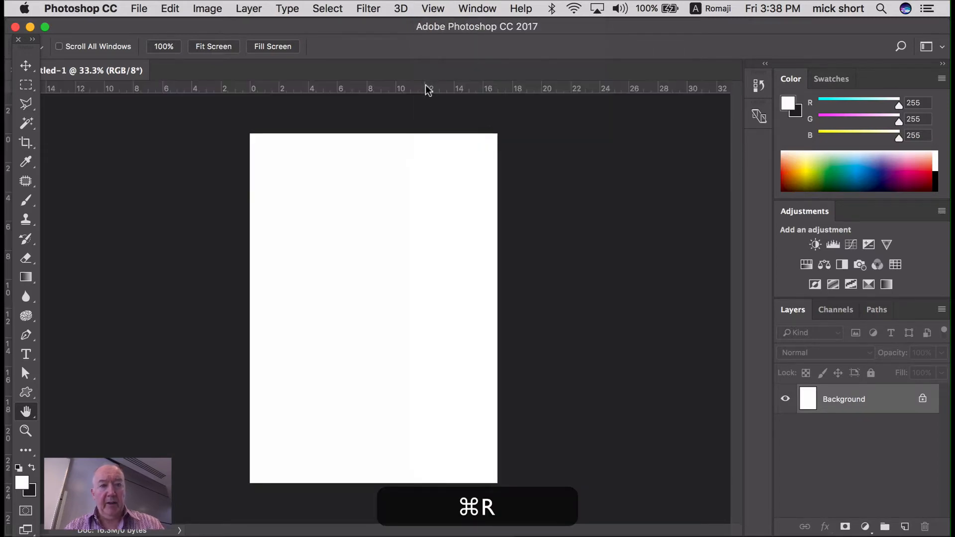
key(super+r)
key(super+r)
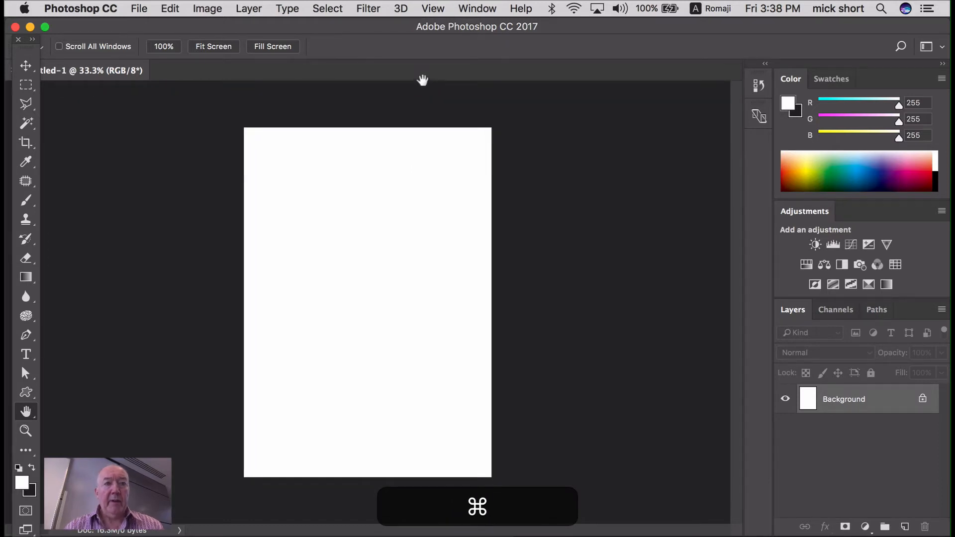
click(433, 10)
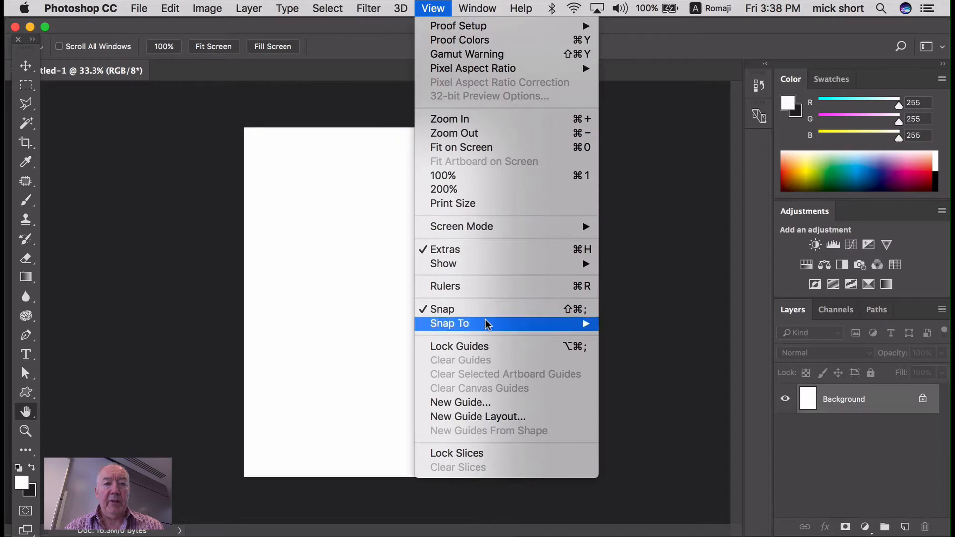
click(486, 287)
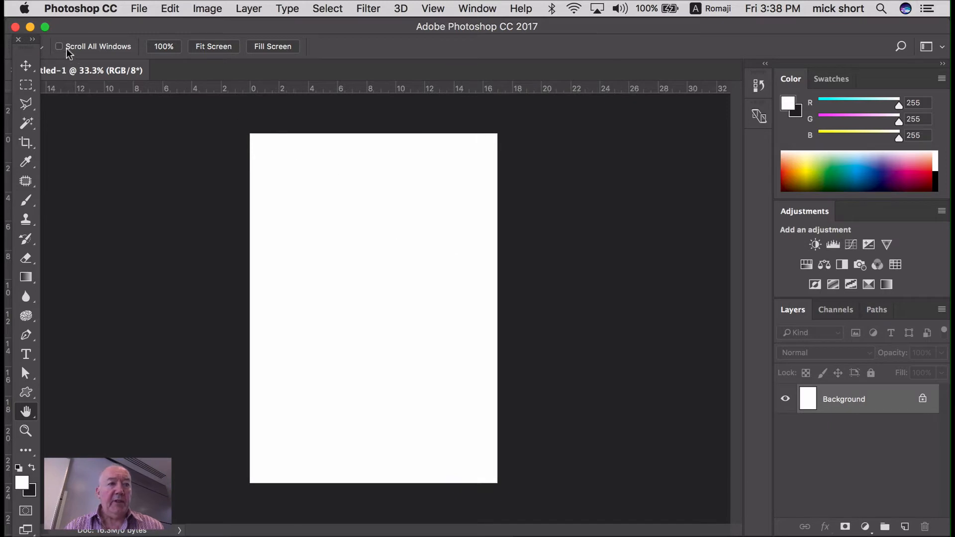
- Move the tools clear of the vertical ruler and switch the ruler units to inches, pixels and back to centimeters
drag(29, 53, 85, 143)
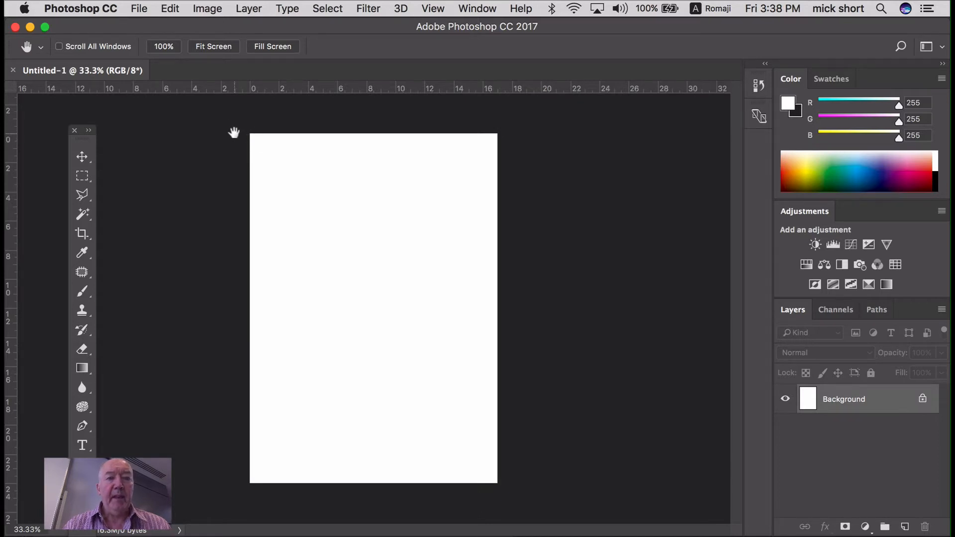
right_click(297, 86)
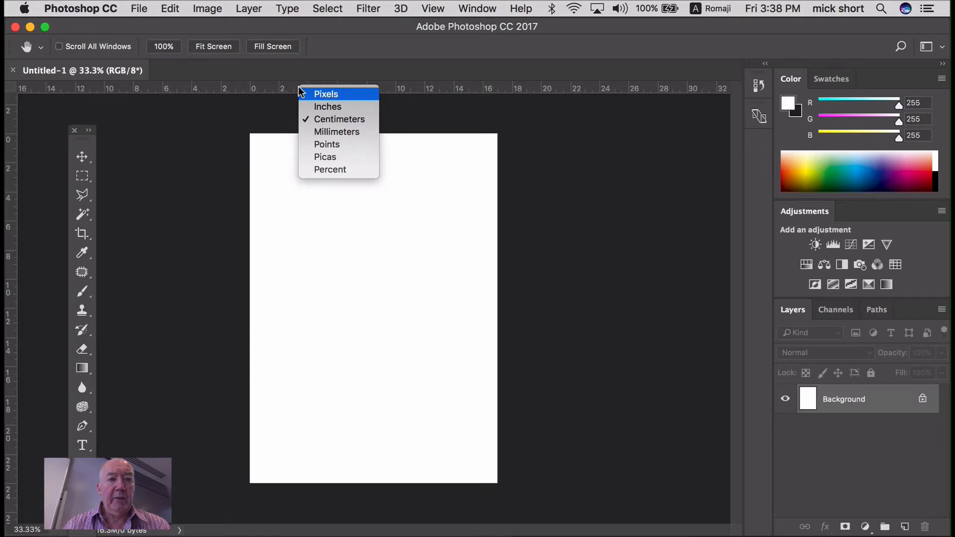
click(343, 107)
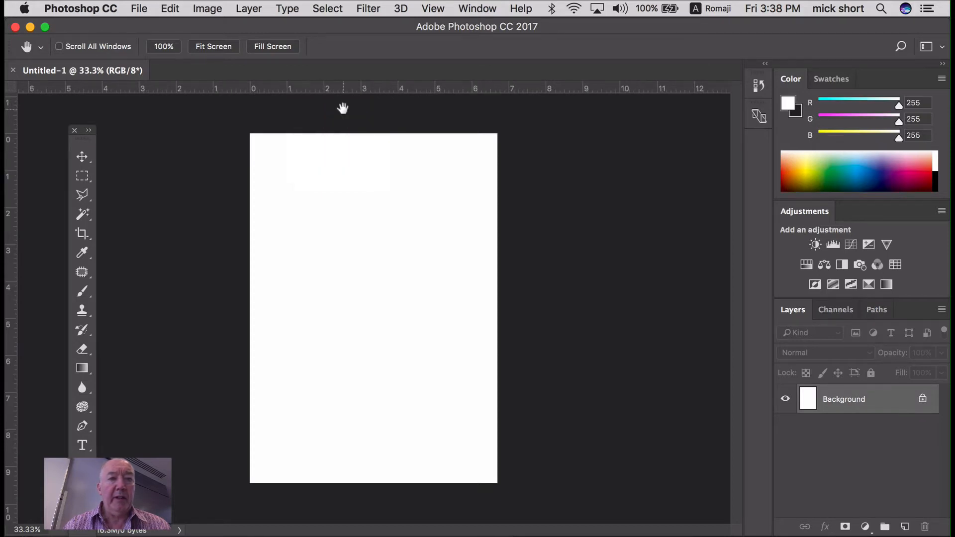
right_click(279, 89)
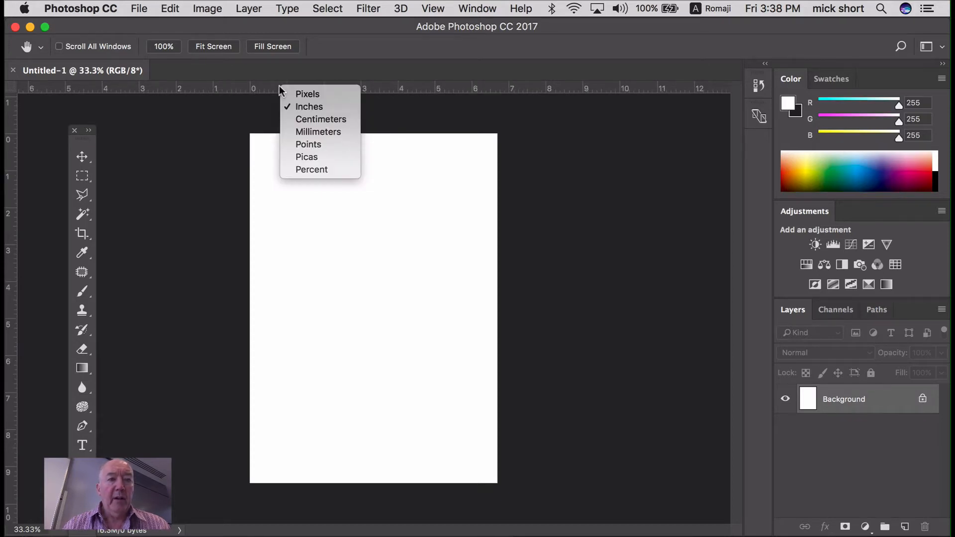
click(297, 91)
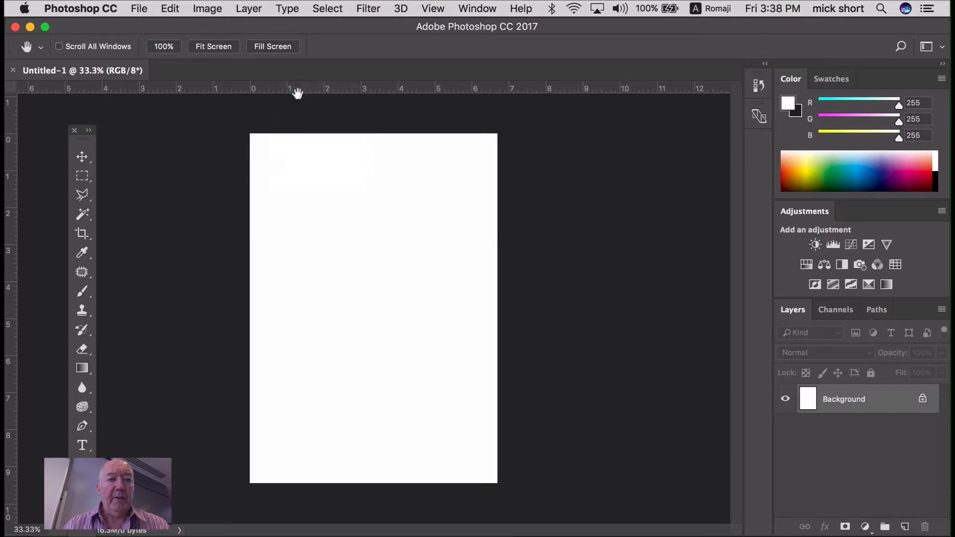
right_click(263, 89)
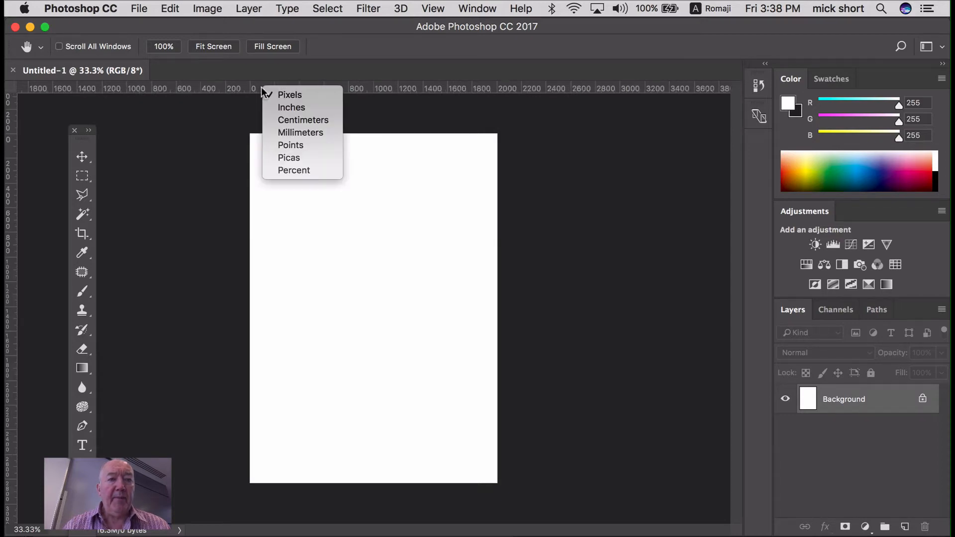
click(301, 121)
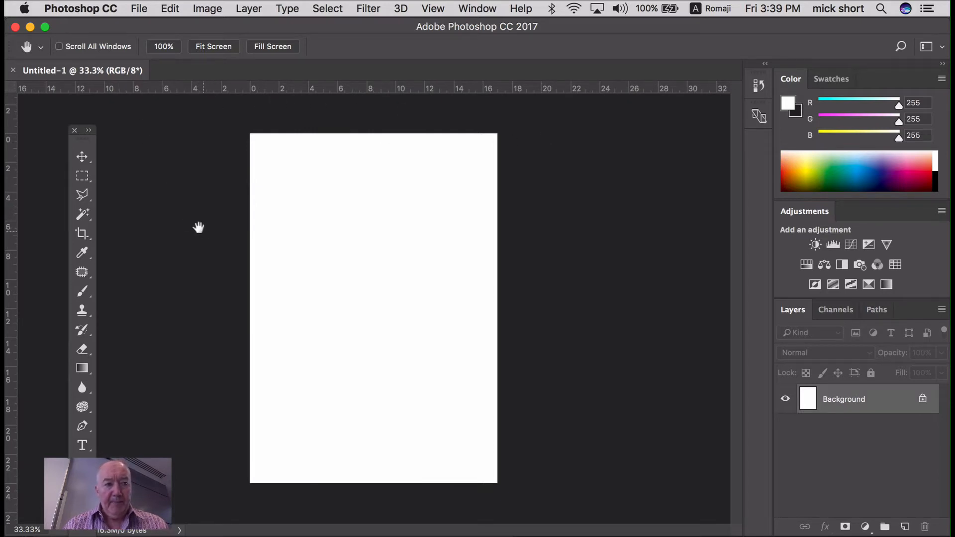
- Reposition the tools beside the vertical ruler and place a vertical guide about 0.5 cm inside the page's left edge
drag(88, 134, 30, 63)
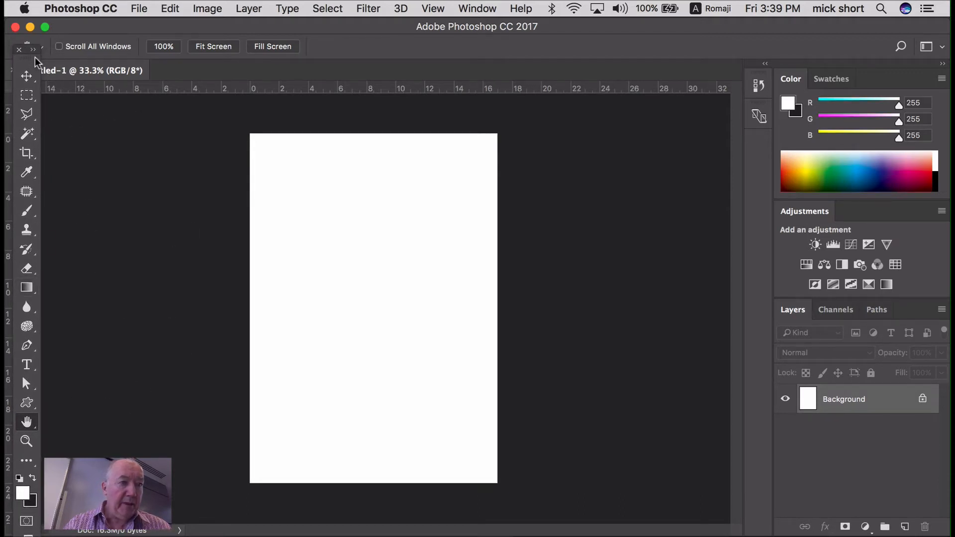
drag(29, 60, 28, 53)
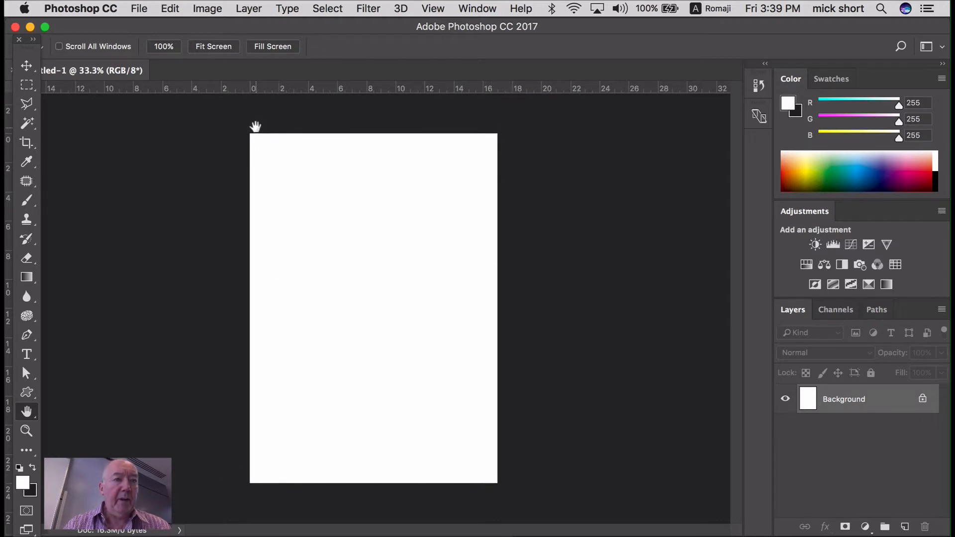
drag(31, 54, 68, 57)
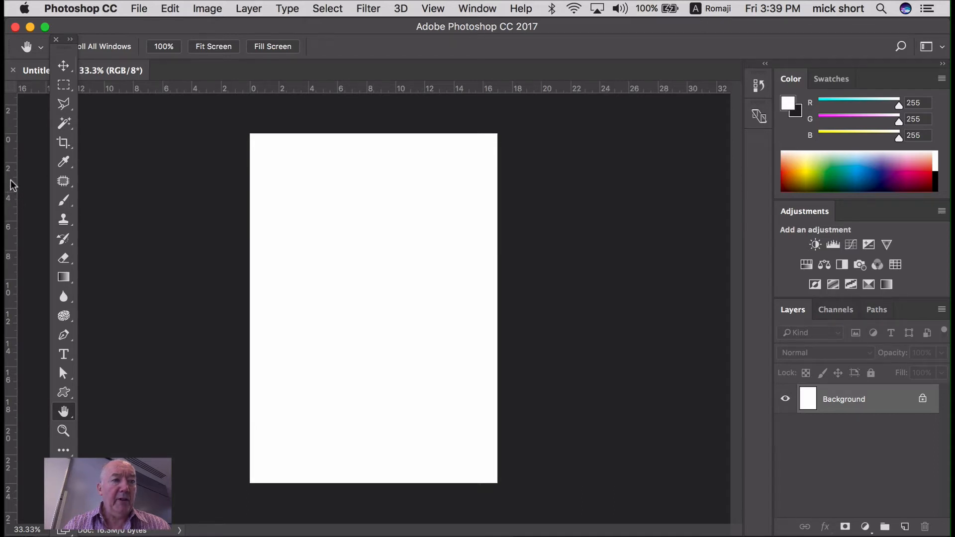
drag(11, 187, 257, 196)
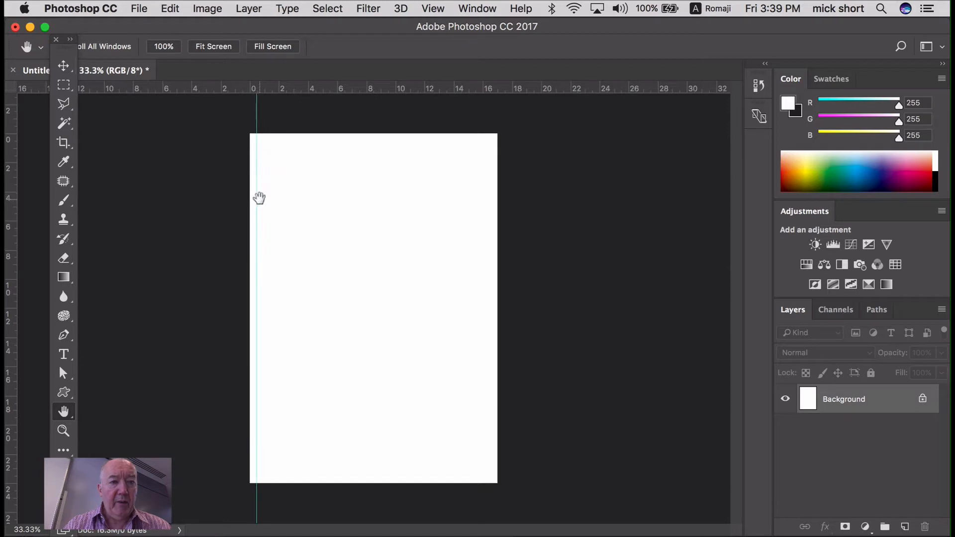
- Adjust the vertical guide with the Move tool so it sits at 0.5 cm from the page's left edge
click(63, 430)
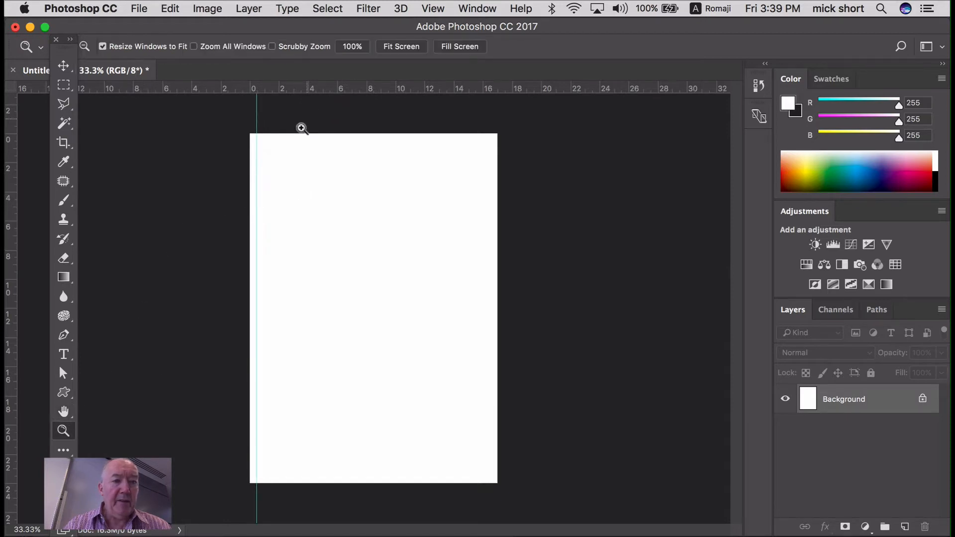
click(260, 152)
click(260, 153)
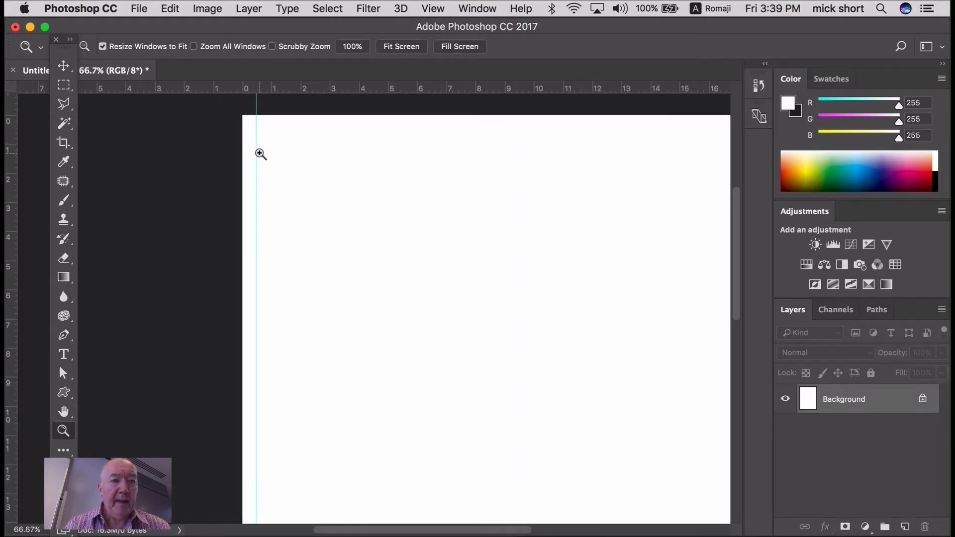
click(64, 68)
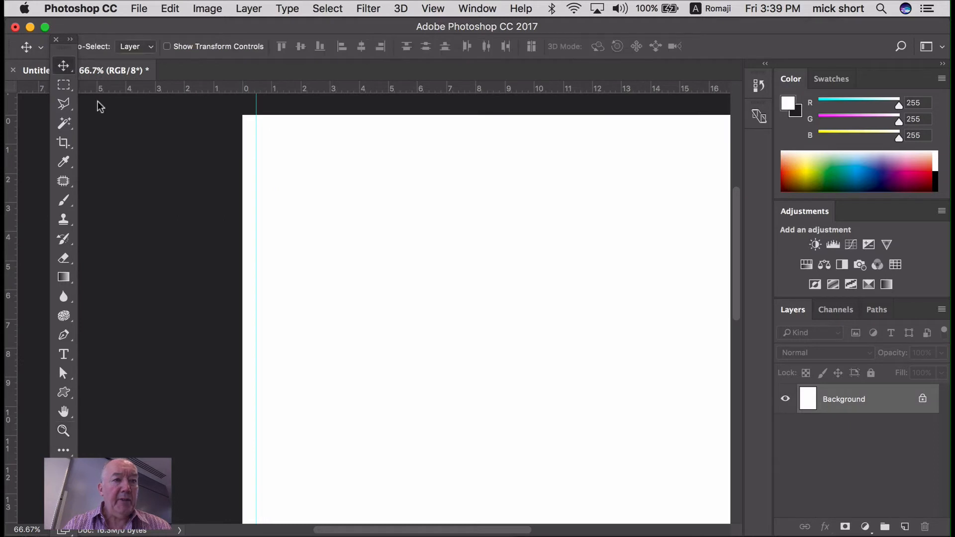
drag(254, 172, 257, 174)
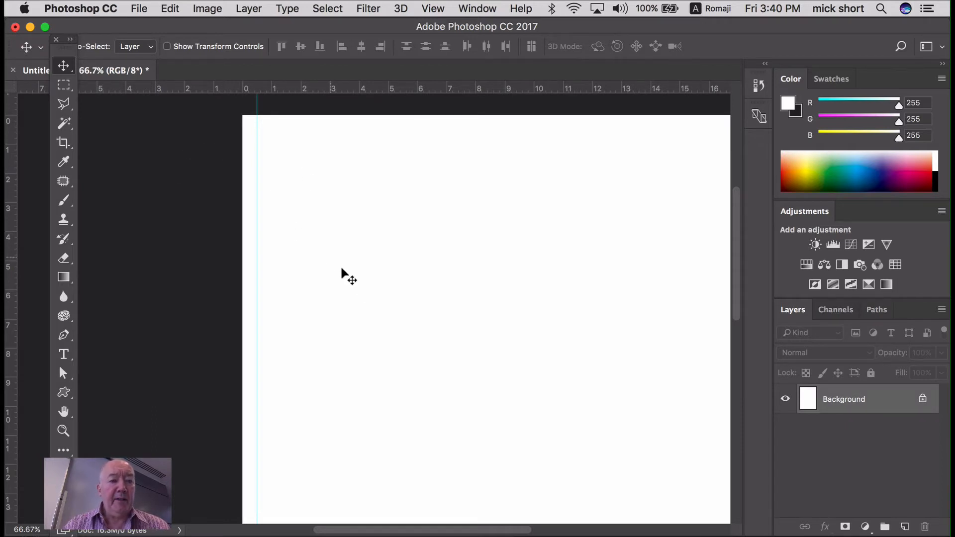
- Try a new vertical guide at 16 cm near the page's right edge and undo it
double_click(69, 412)
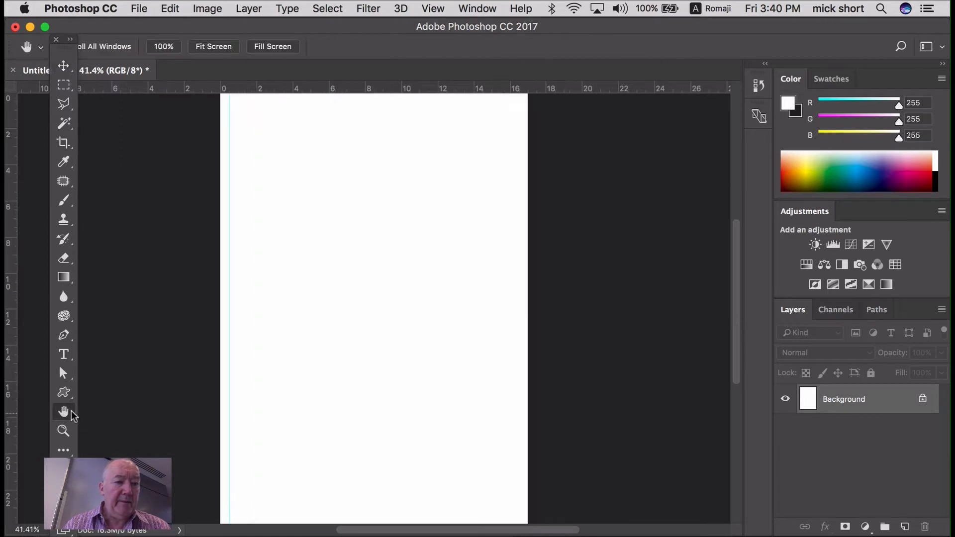
click(429, 7)
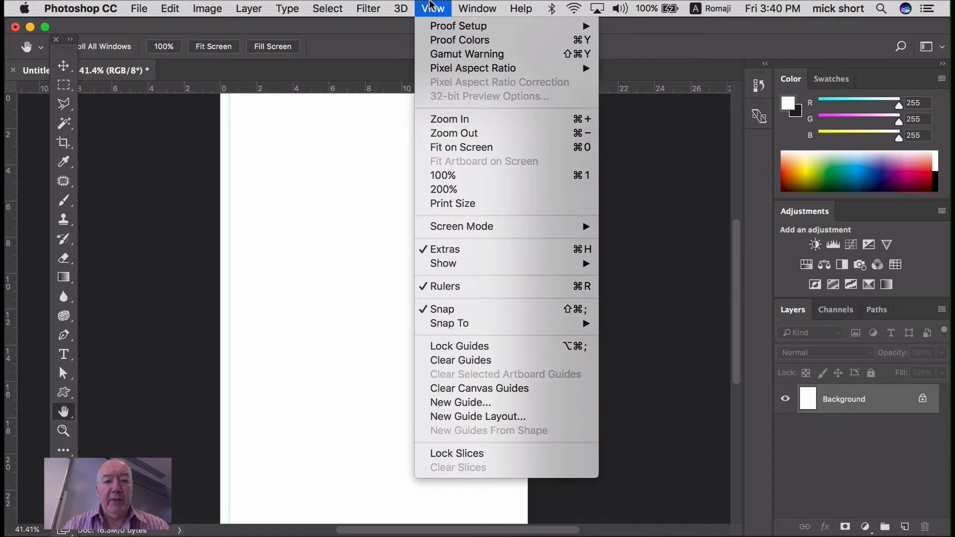
click(502, 403)
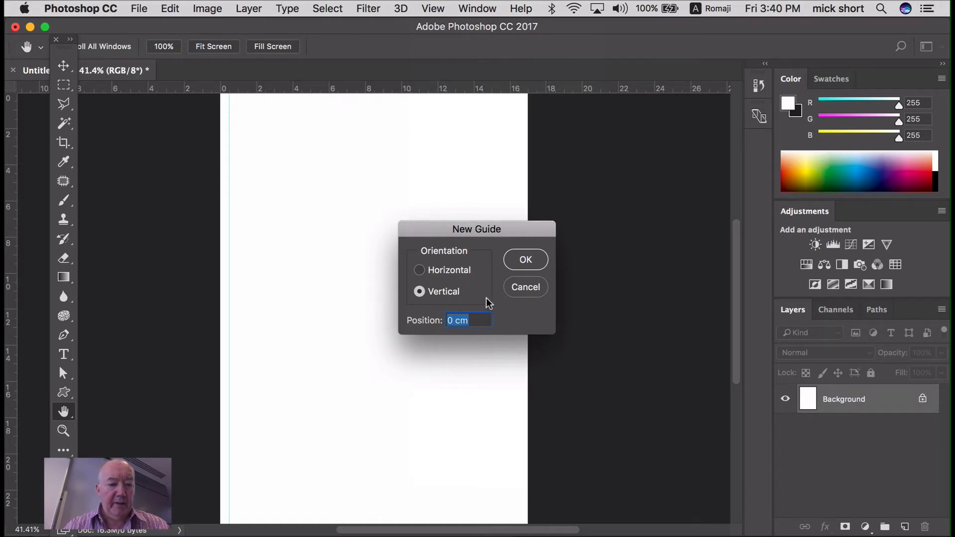
text(16.cm)
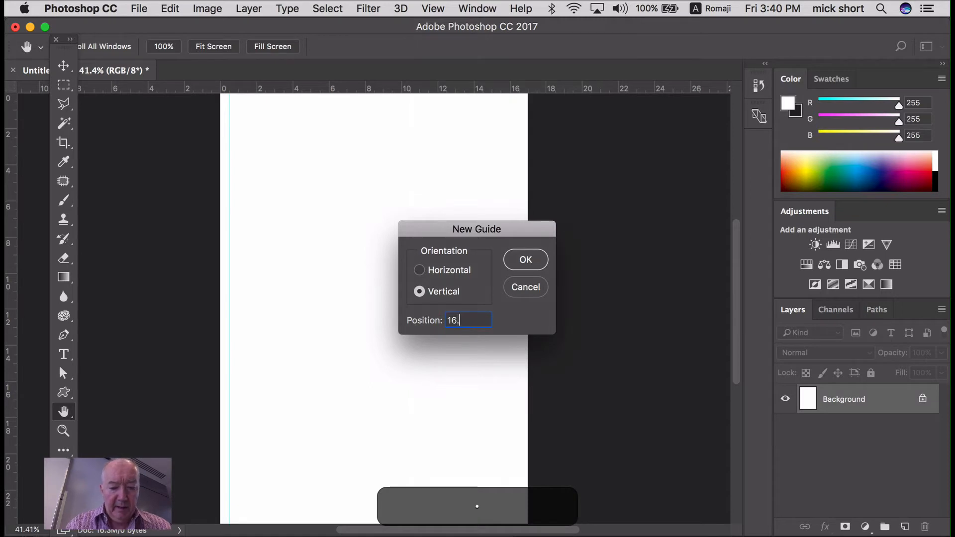
click(526, 259)
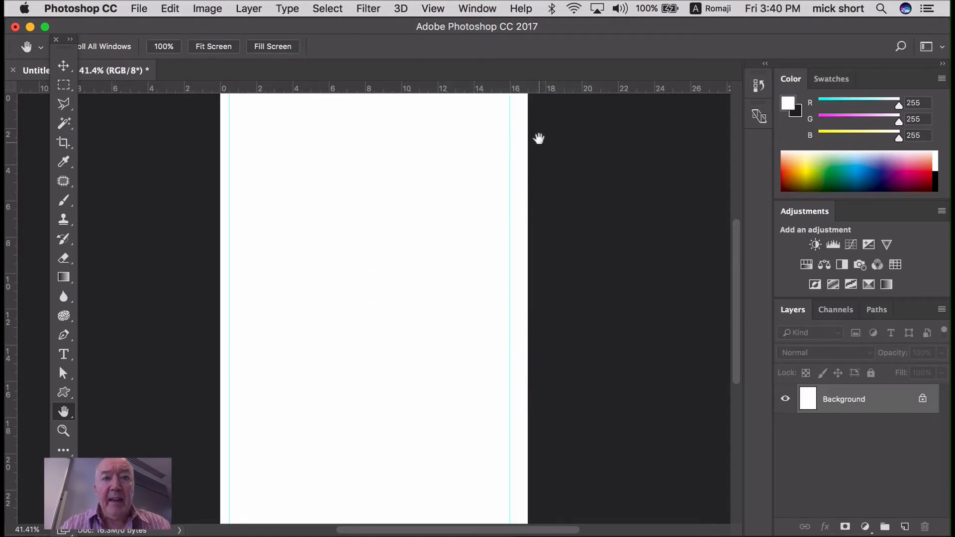
key(super+z)
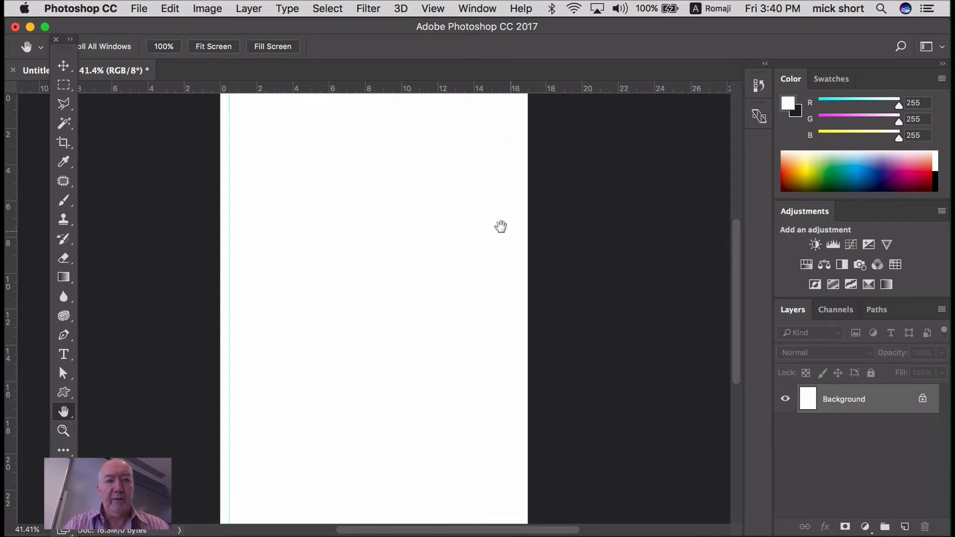
- Add a vertical guide at exactly 16.5 cm, near the page's right edge
click(432, 9)
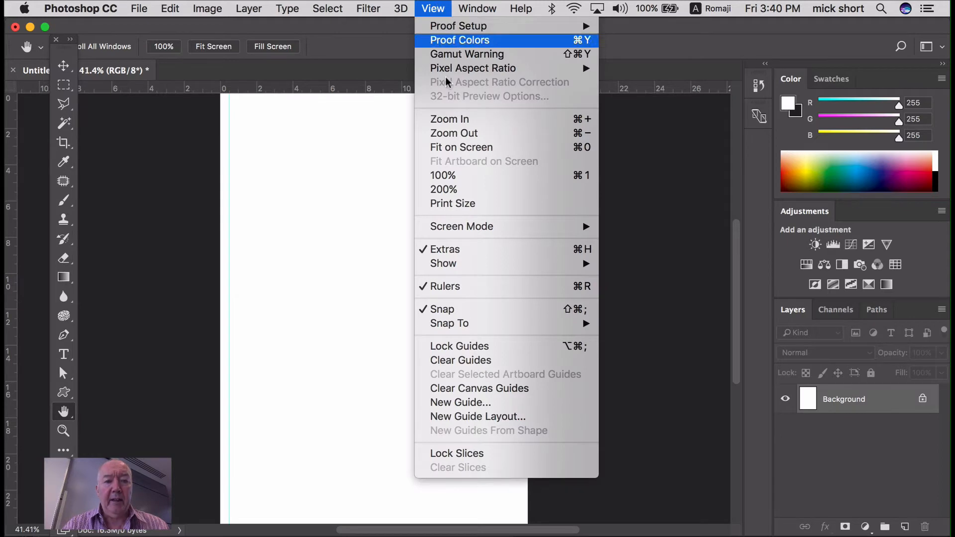
click(488, 402)
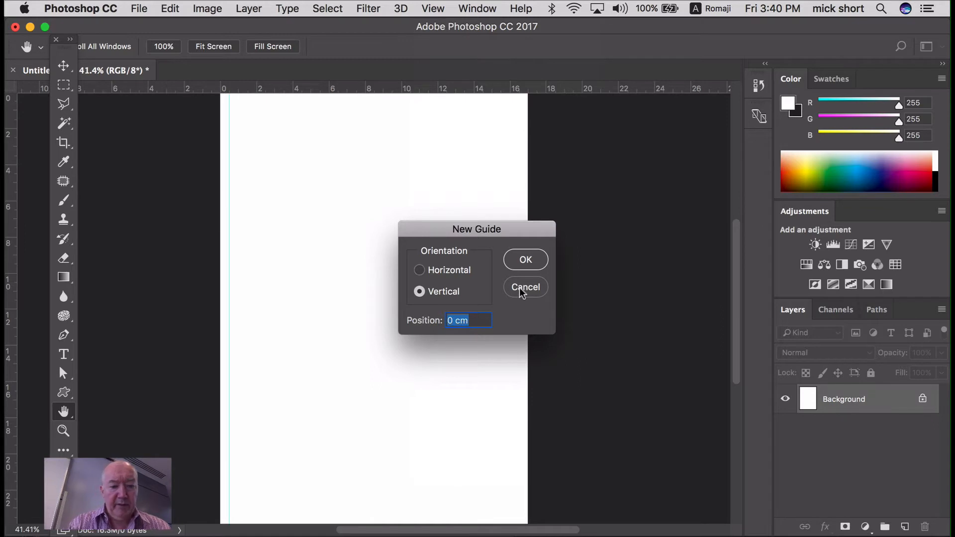
text(16)
text(.5)
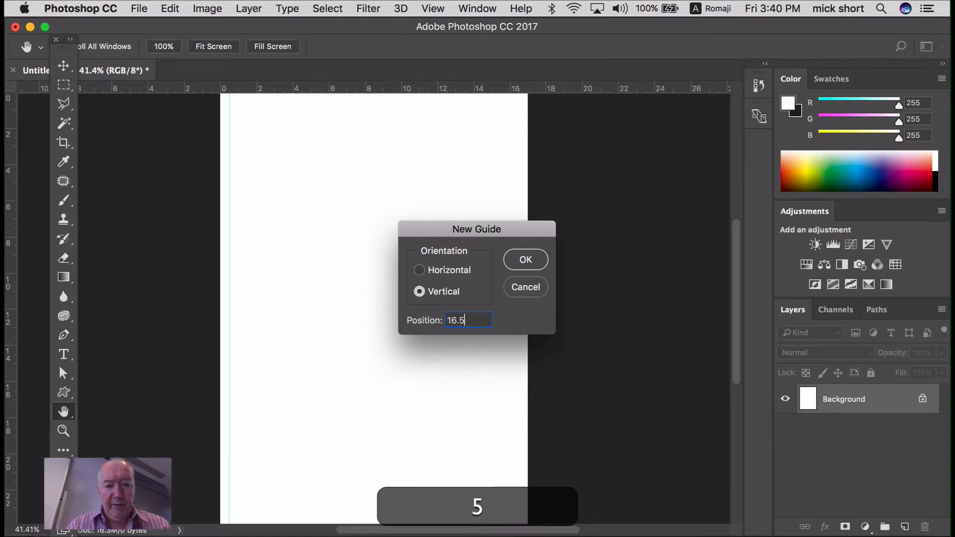
click(526, 259)
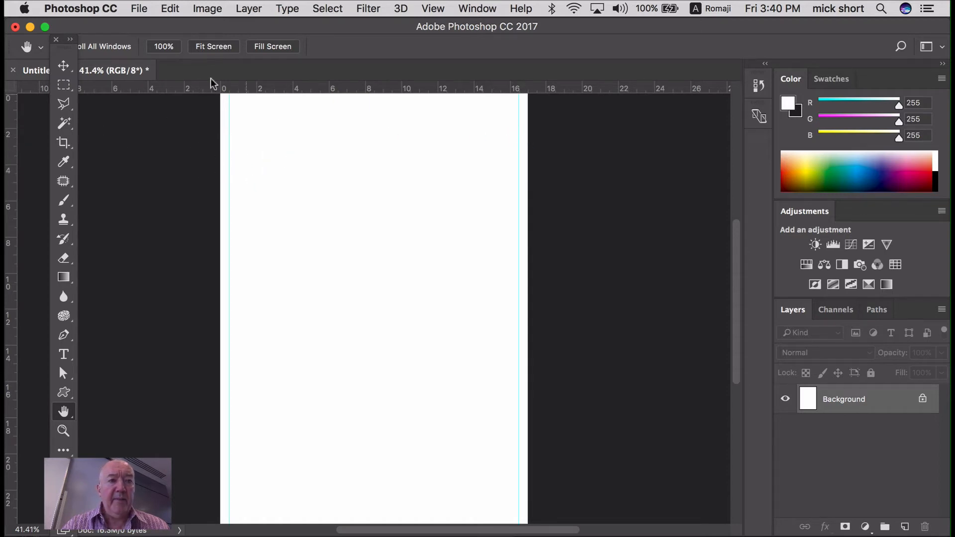
- Add a horizontal guide at 0.5 cm, just below the page's top edge
click(433, 8)
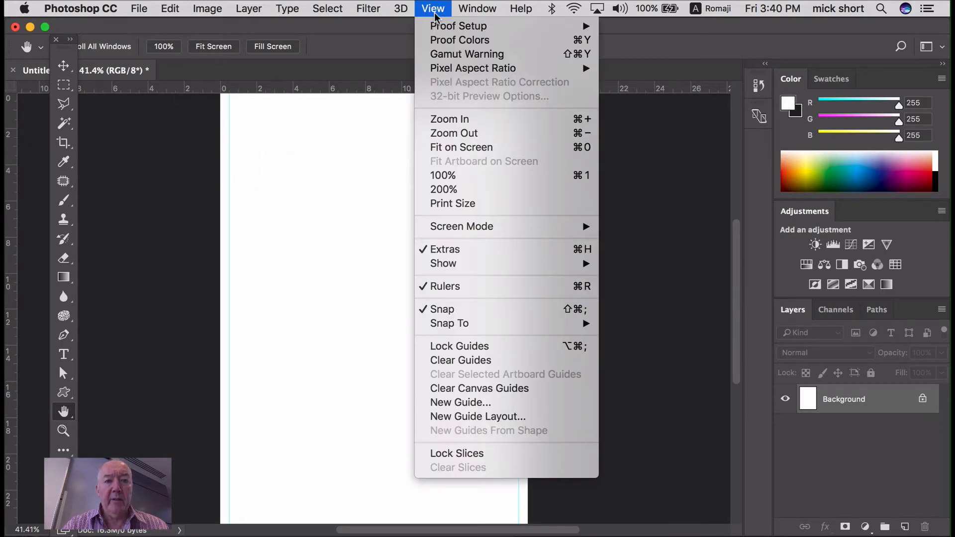
click(502, 408)
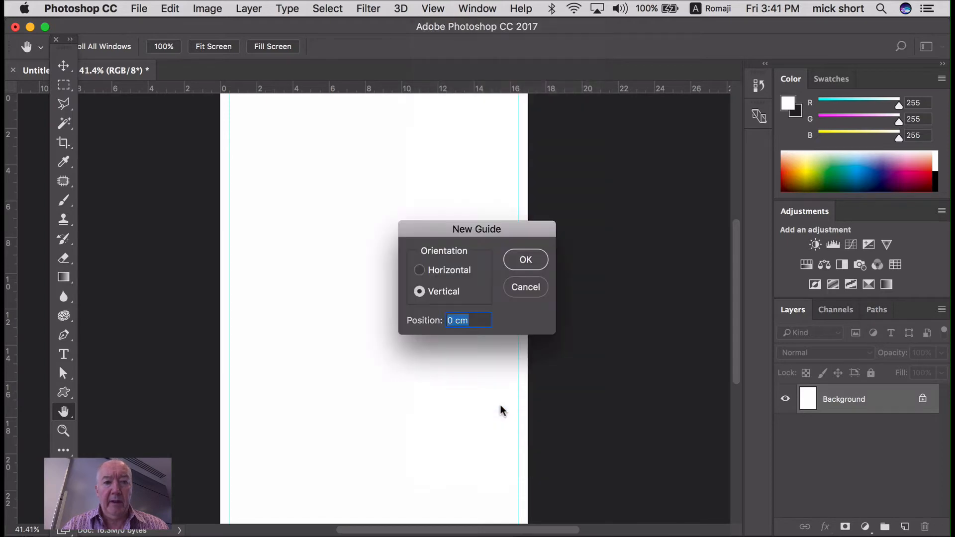
click(441, 273)
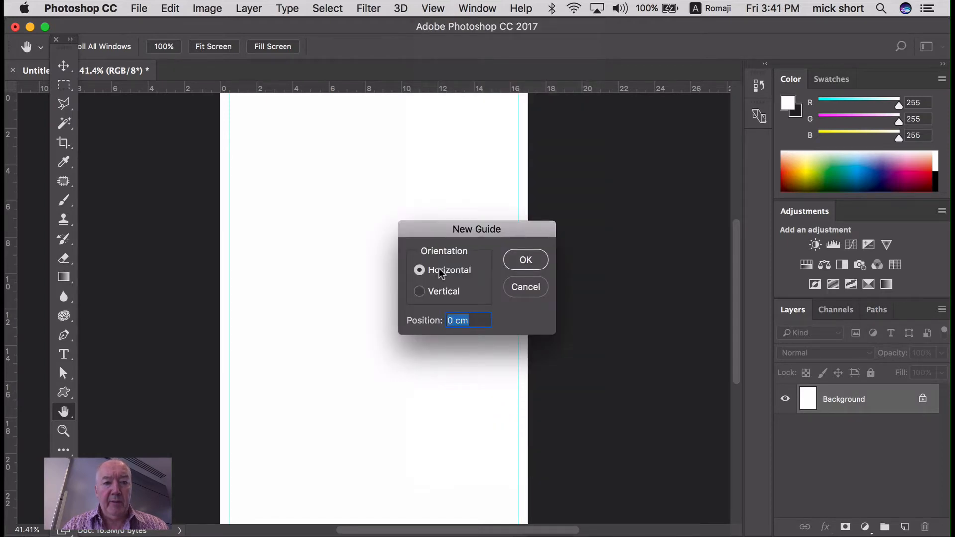
text(0.)
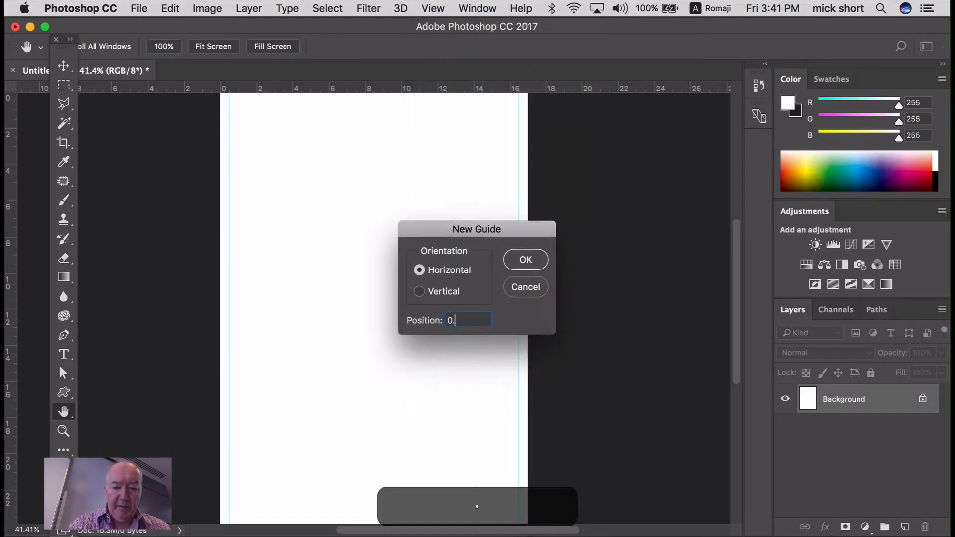
text(5)
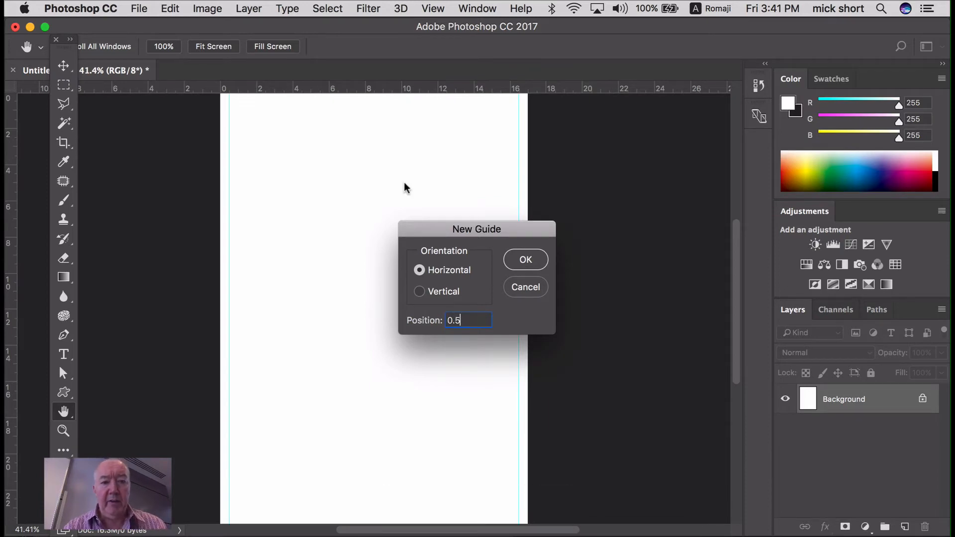
click(520, 259)
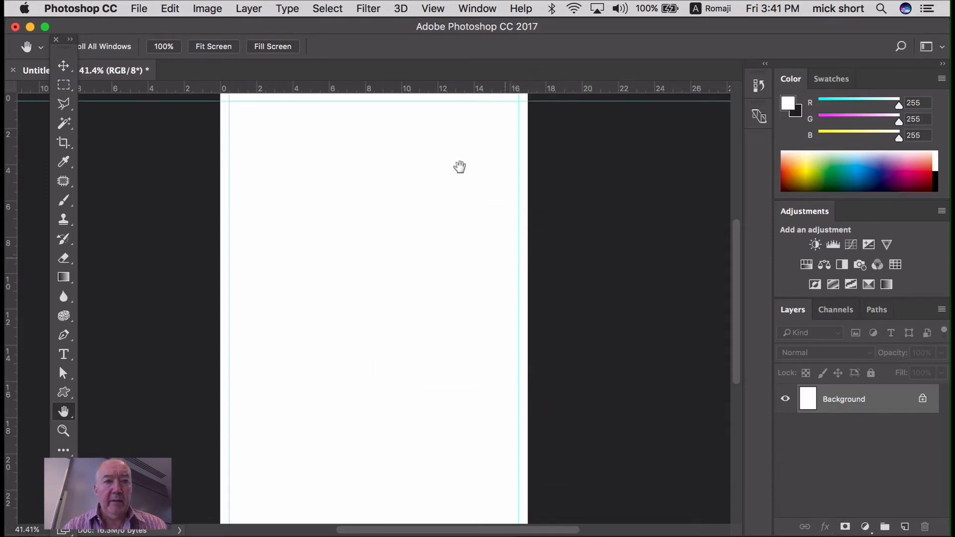
- Add a horizontal guide at 23.5 cm, just above the page's bottom edge
click(431, 7)
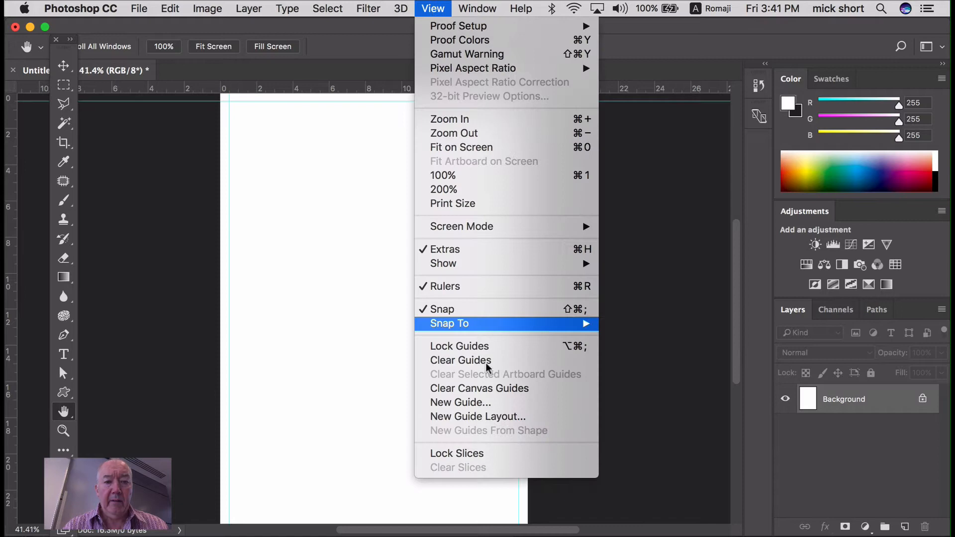
click(470, 398)
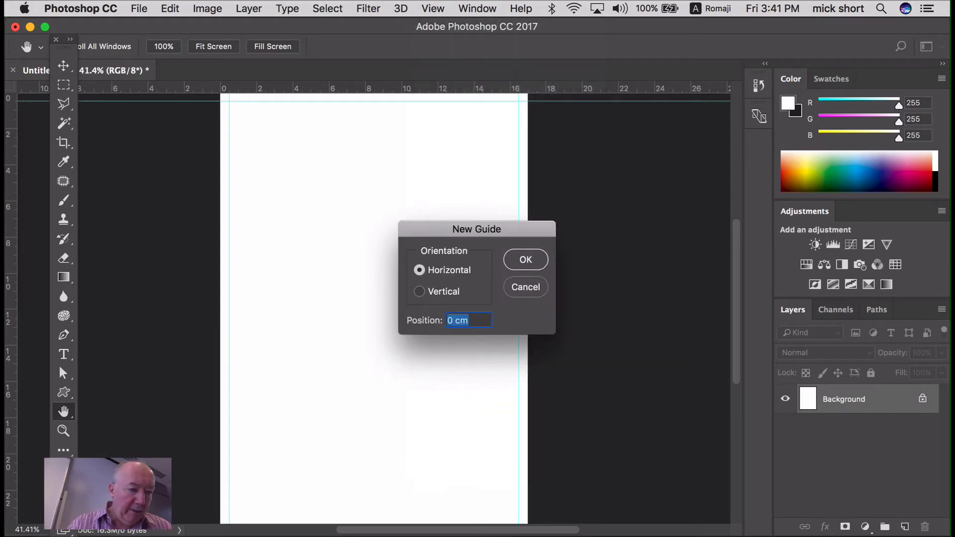
scroll(311, 445, down, 2)
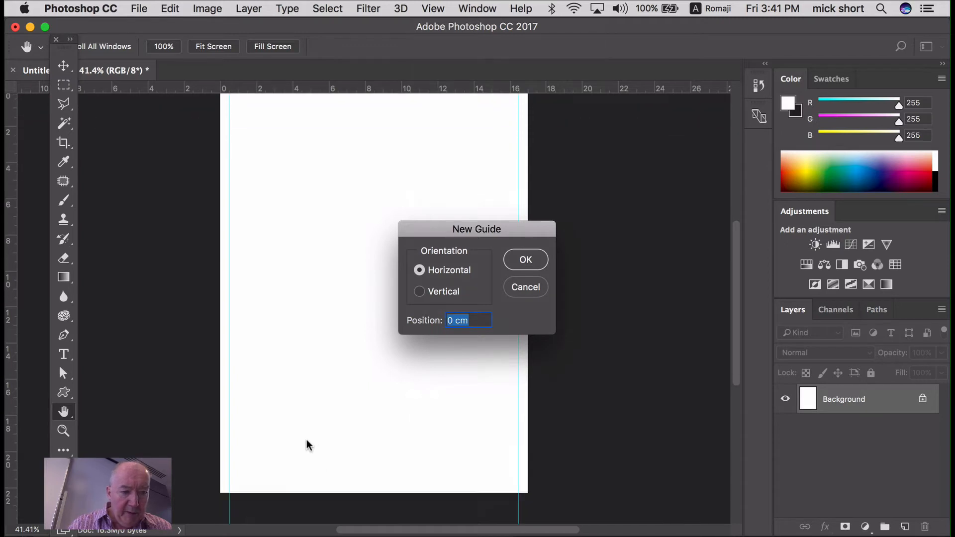
text(23)
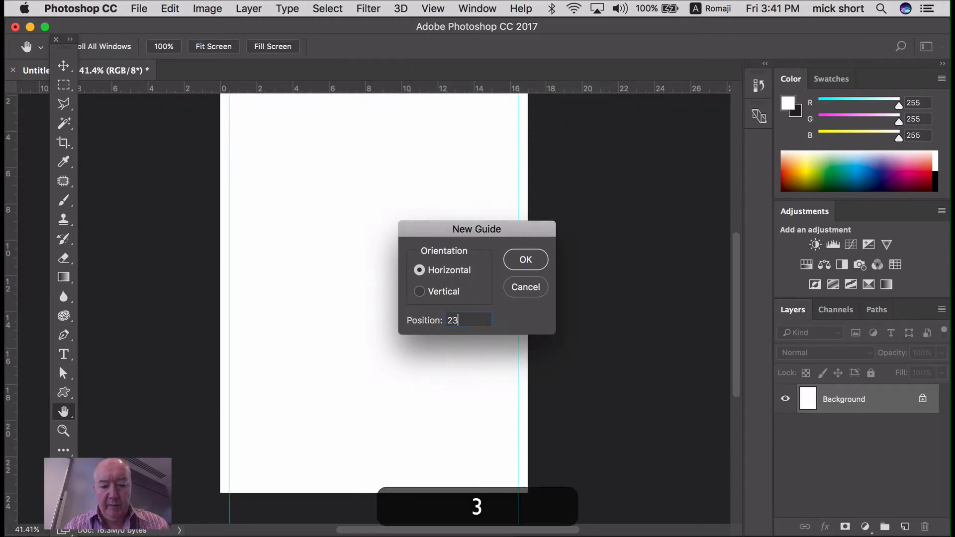
text(.5)
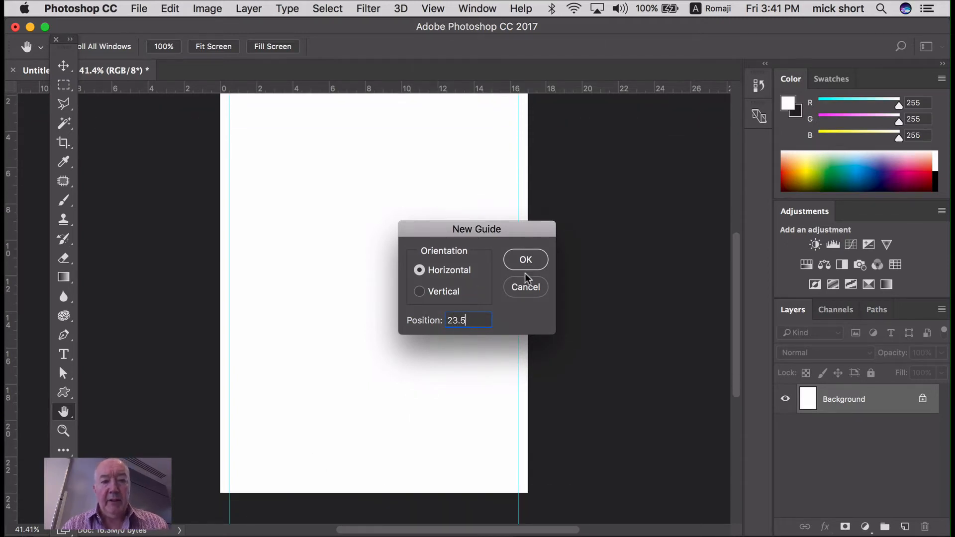
click(526, 259)
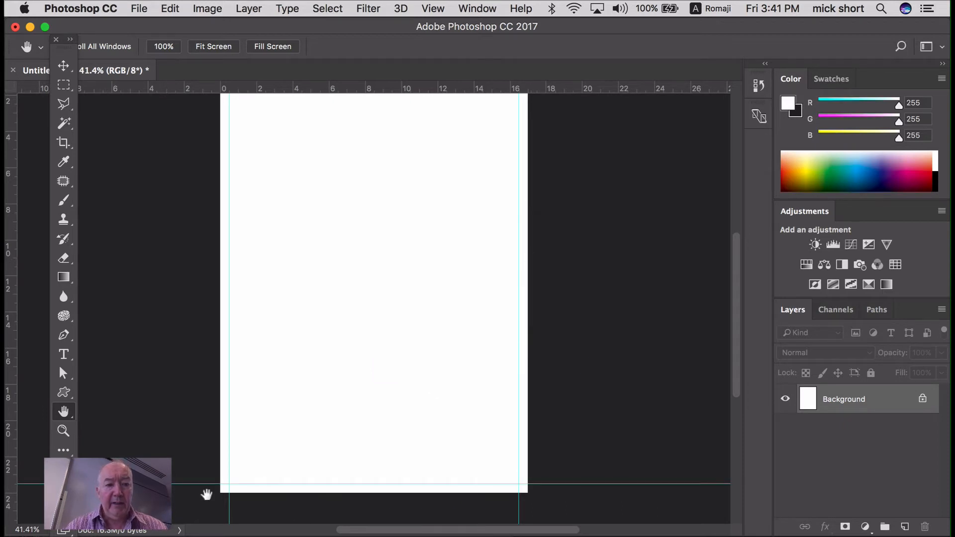
- Pull two more horizontal guides from the ruler onto the lower page, at about 17 cm and about 20 cm
scroll(373, 324, up, 1)
scroll(373, 325, up, 5)
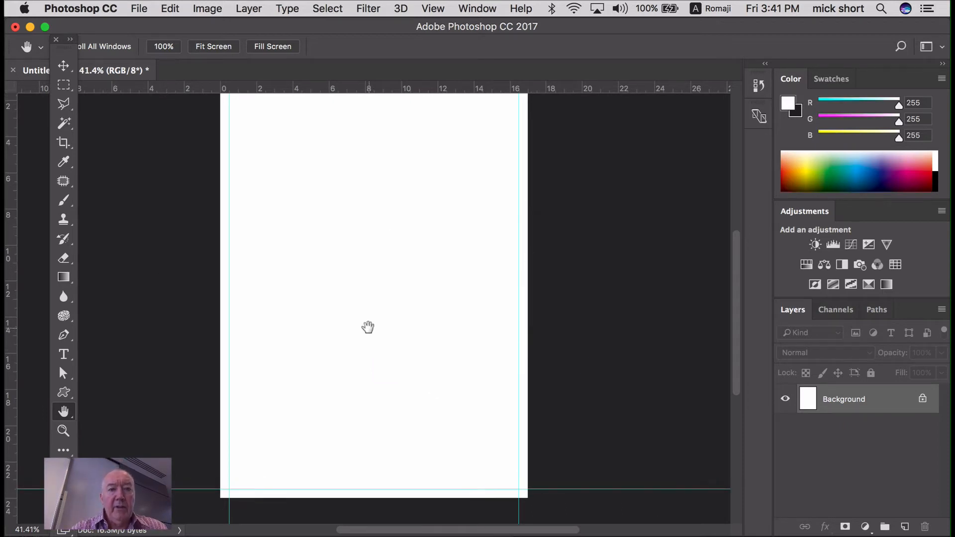
scroll(368, 326, down, 2)
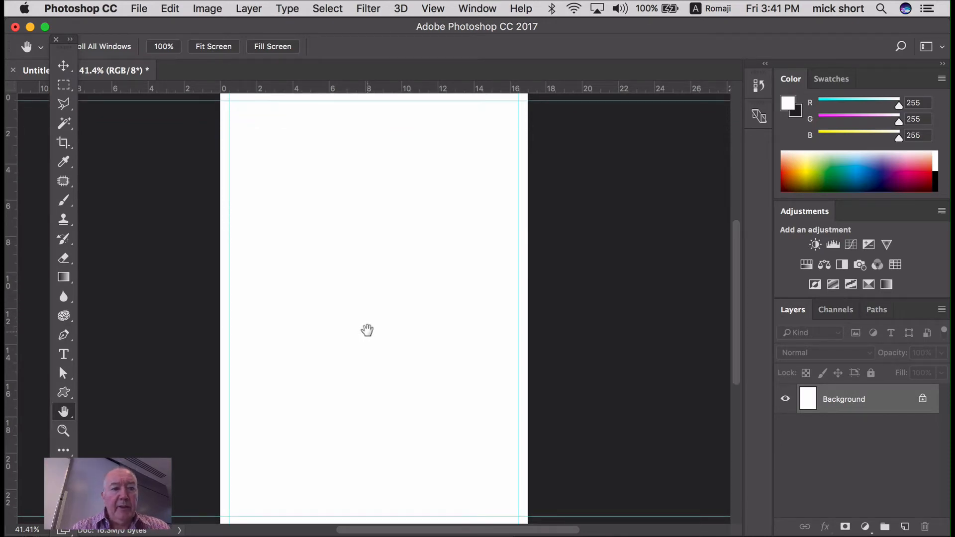
scroll(358, 334, down, 1)
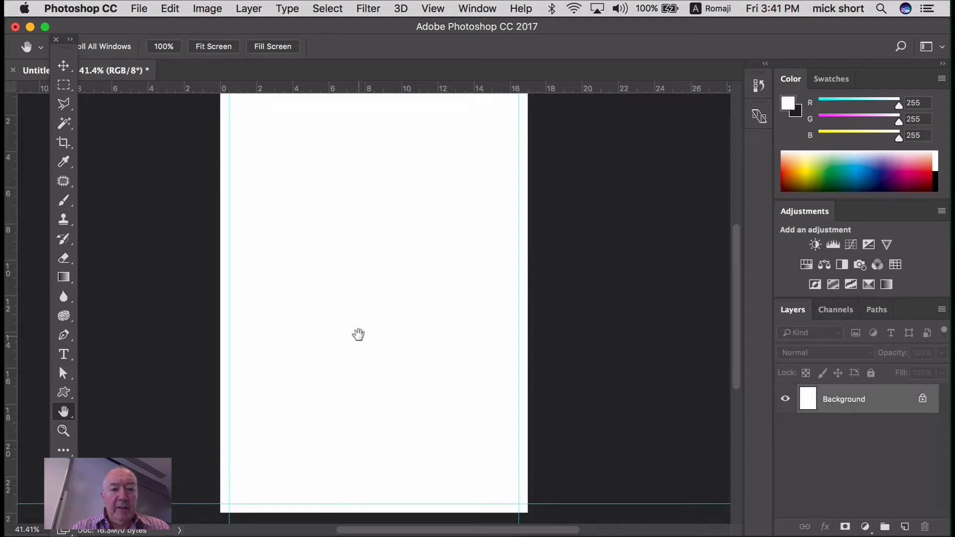
scroll(358, 335, up, 1)
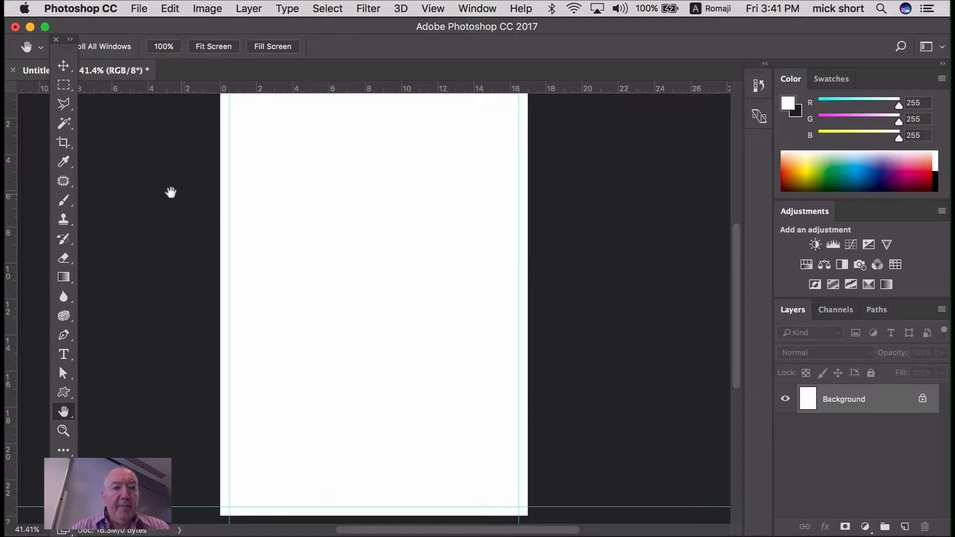
drag(175, 92, 207, 386)
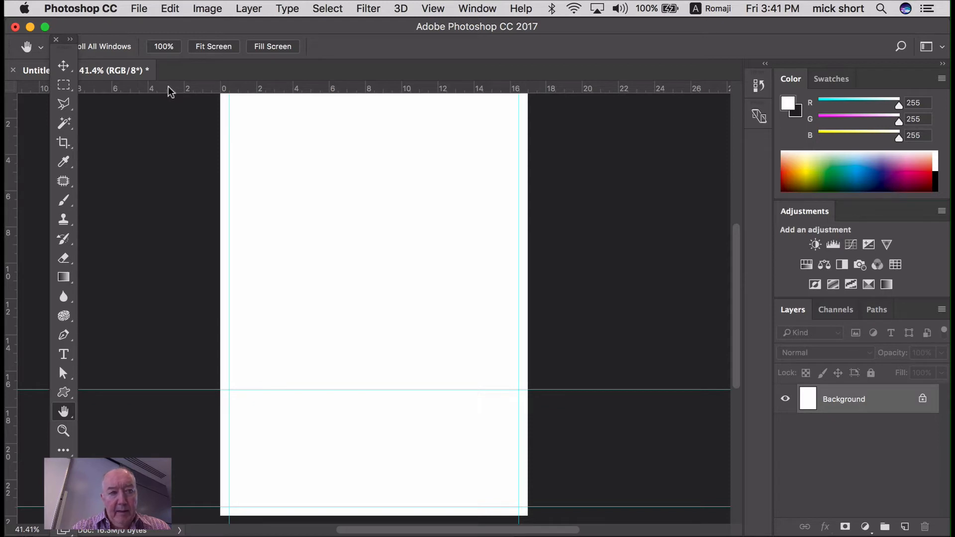
drag(170, 92, 165, 446)
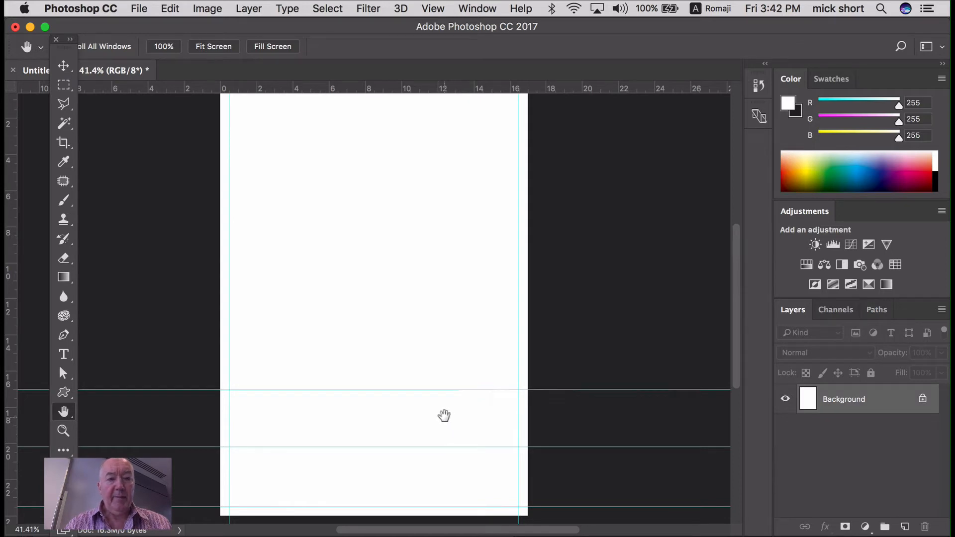
click(431, 9)
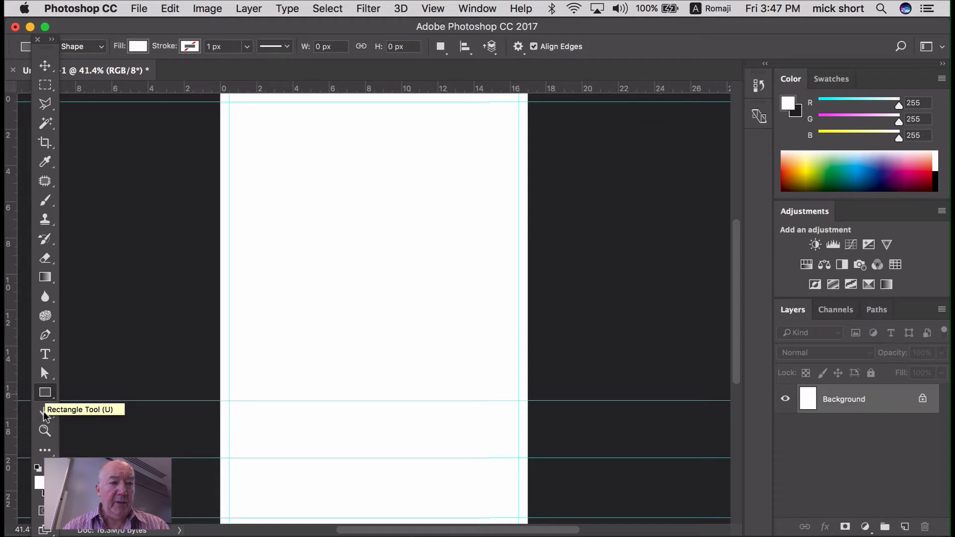
- Set the foreground color to the dark blue-violet #1e0871
click(40, 481)
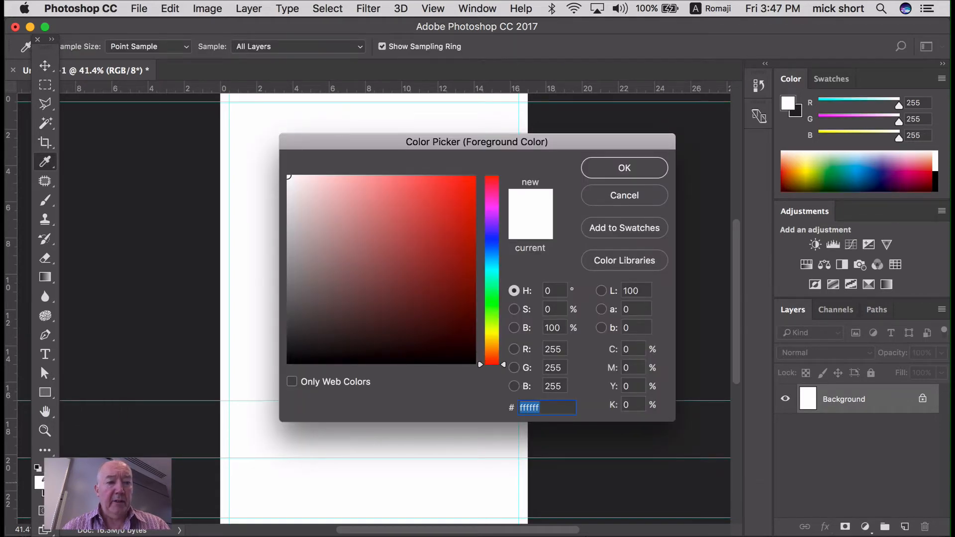
click(491, 244)
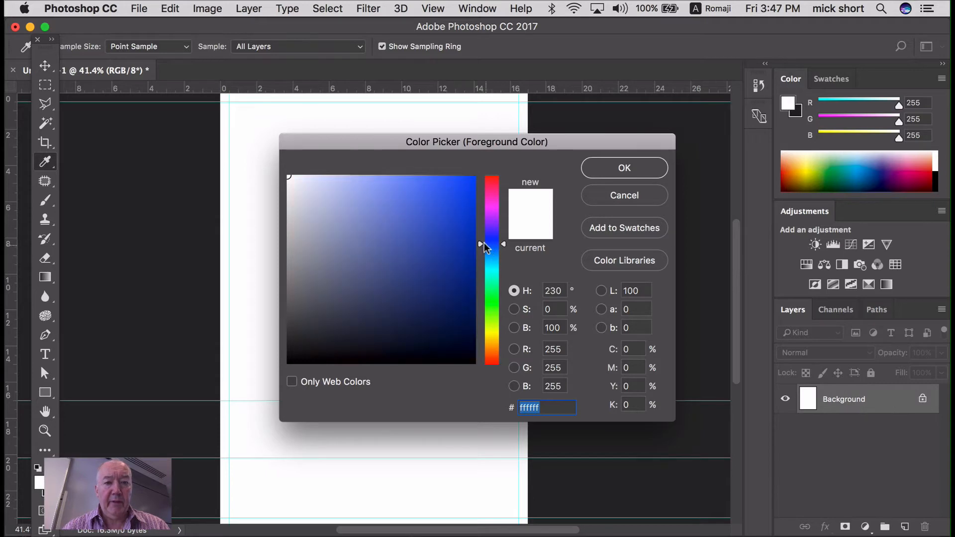
click(448, 267)
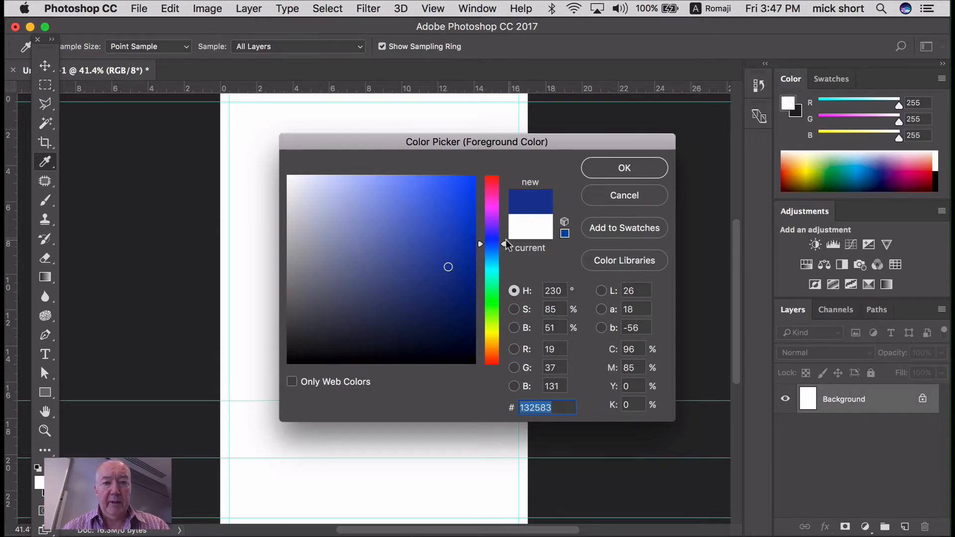
drag(506, 243, 503, 233)
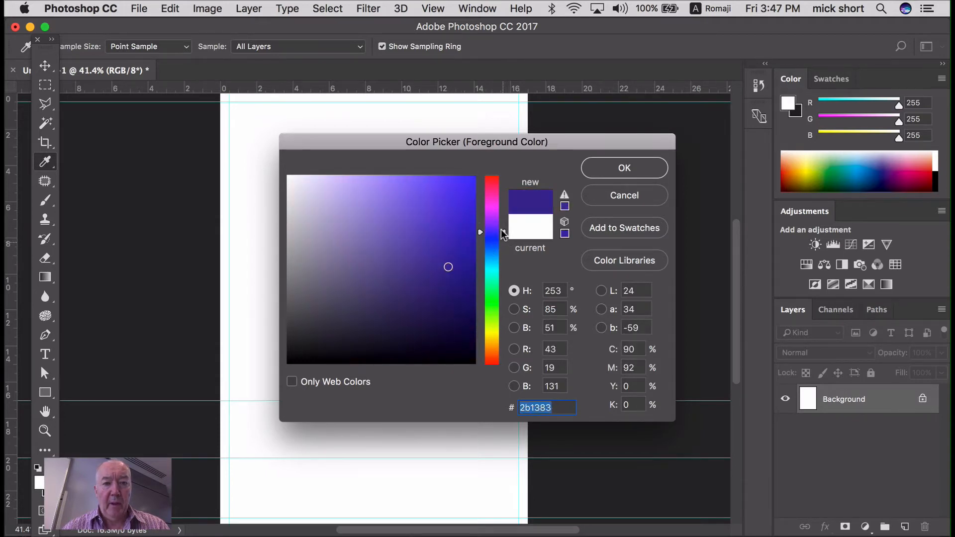
click(455, 273)
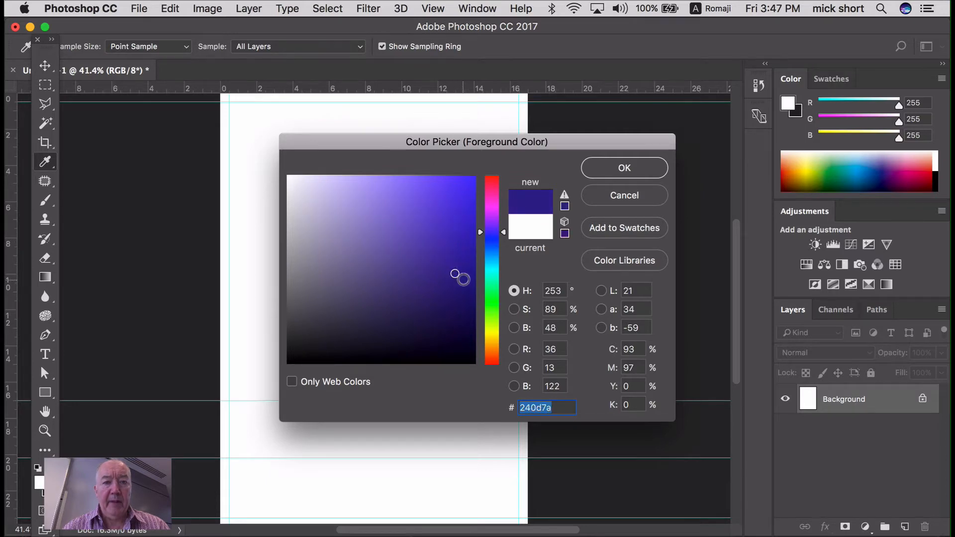
click(463, 279)
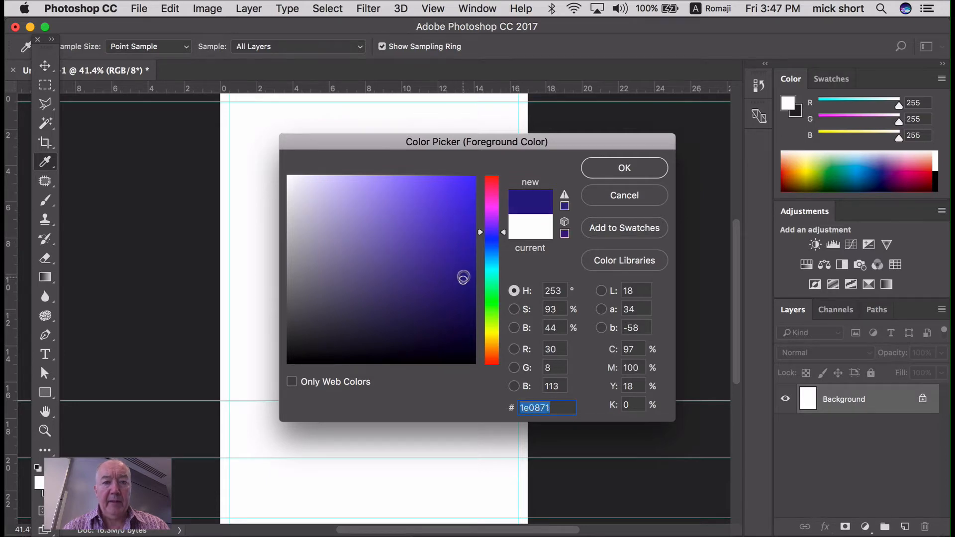
click(609, 172)
- Set the background color to the bright blue #386ff8
click(43, 492)
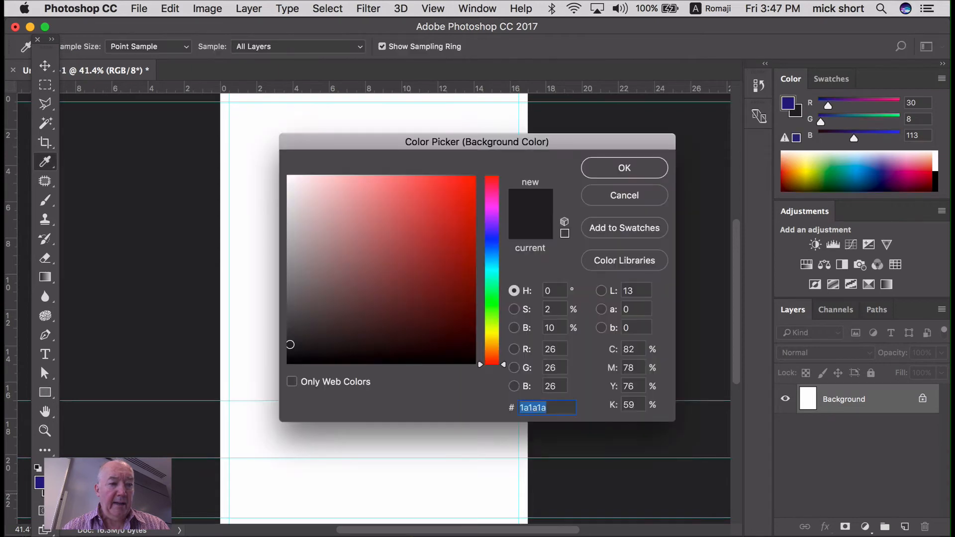
click(492, 260)
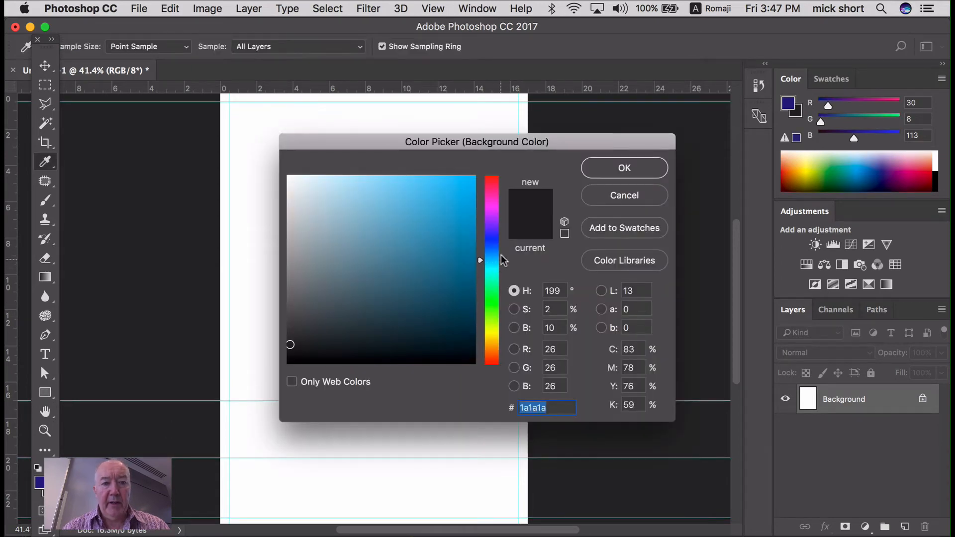
drag(503, 258, 502, 247)
mouse_move(429, 191)
mouse_down()
mouse_move(387, 180)
mouse_move(433, 180)
mouse_up()
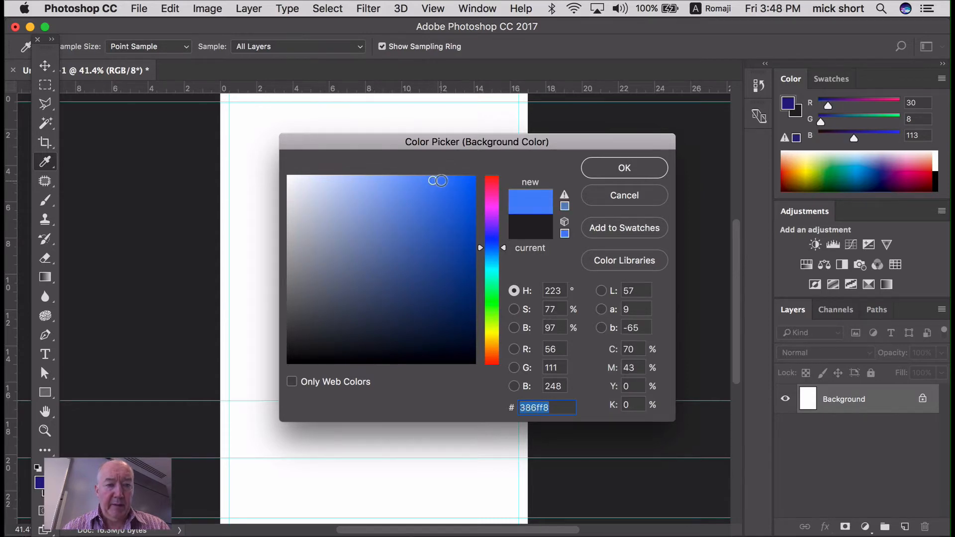
click(620, 168)
- Activate the Rectangle tool and keep its drawing mode set to Shape
key(u)
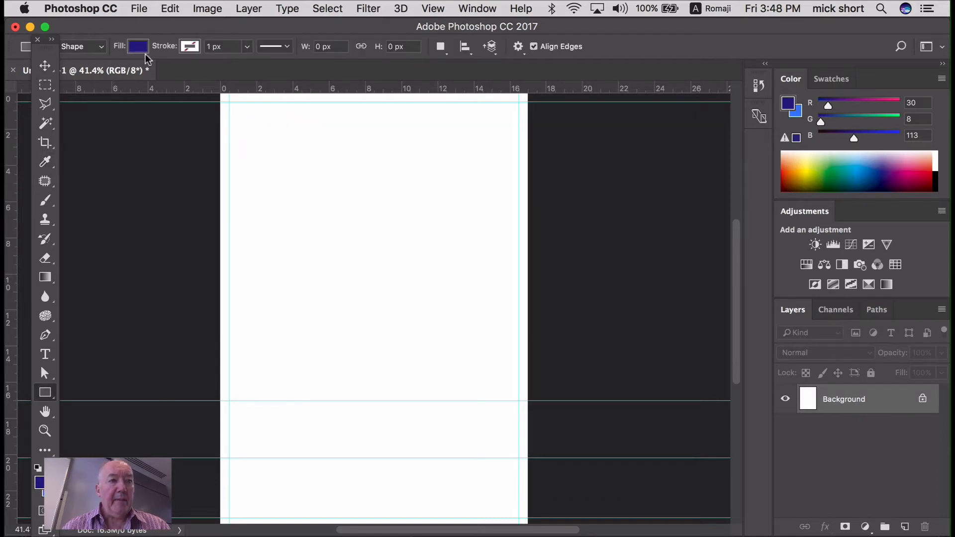
click(45, 394)
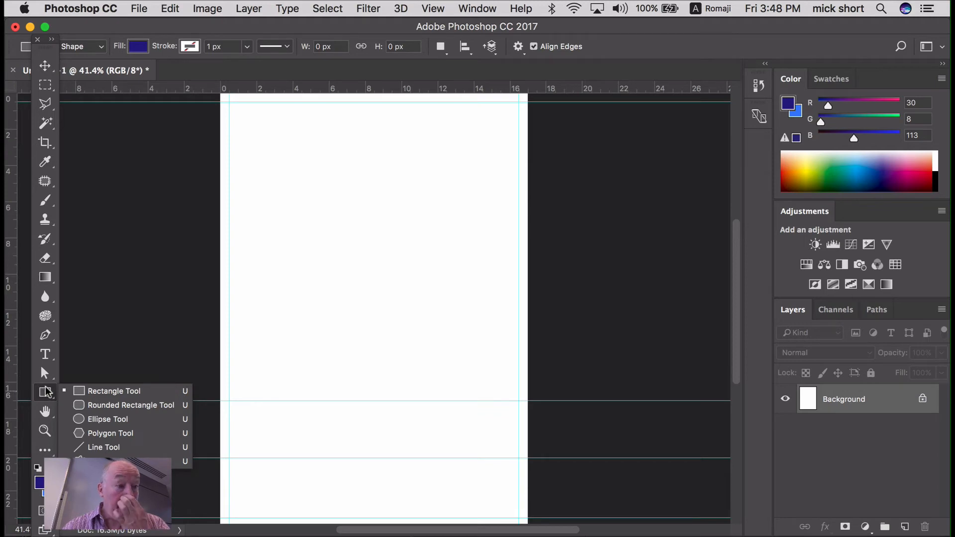
click(92, 391)
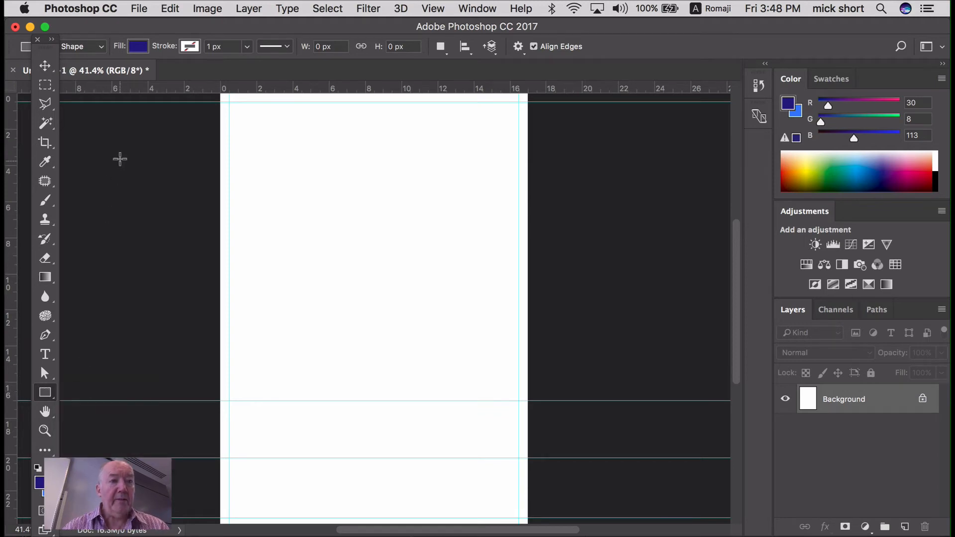
click(93, 52)
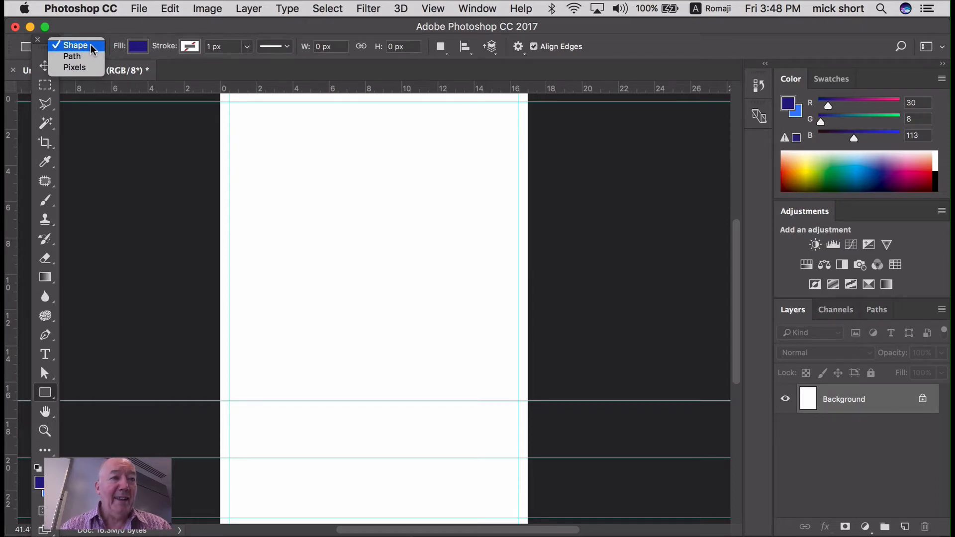
click(92, 45)
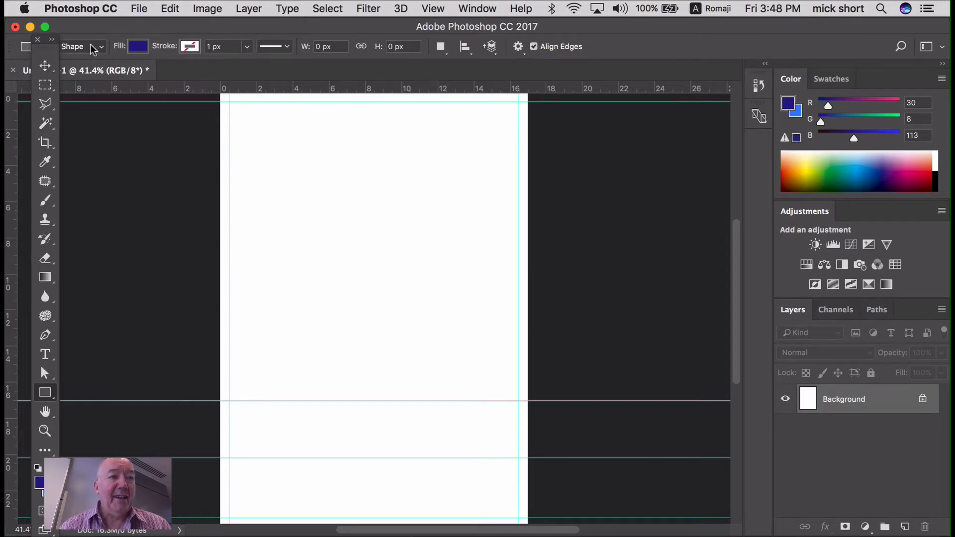
- Set the rectangle's fill to the linear foreground-to-background gradient preset, from dark blue-violet to bright blue
click(137, 47)
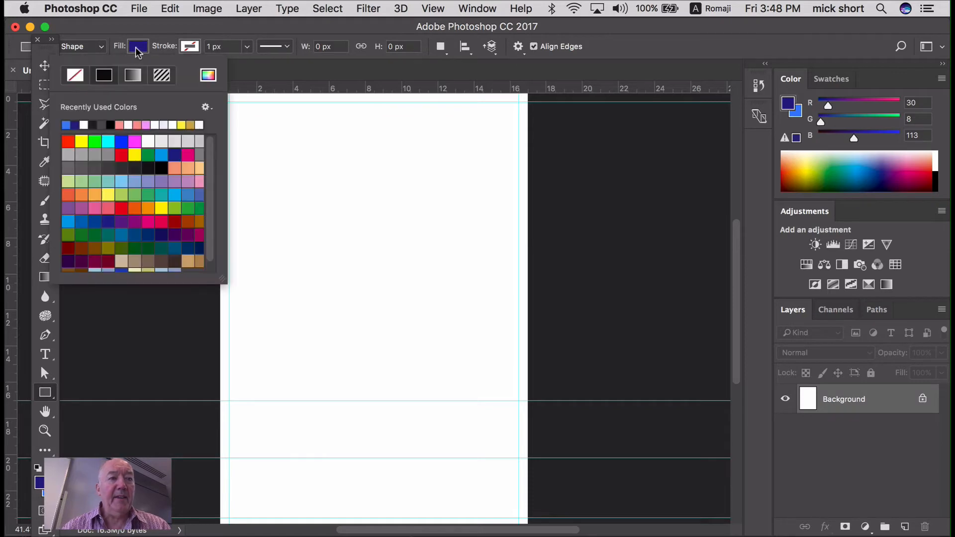
click(131, 76)
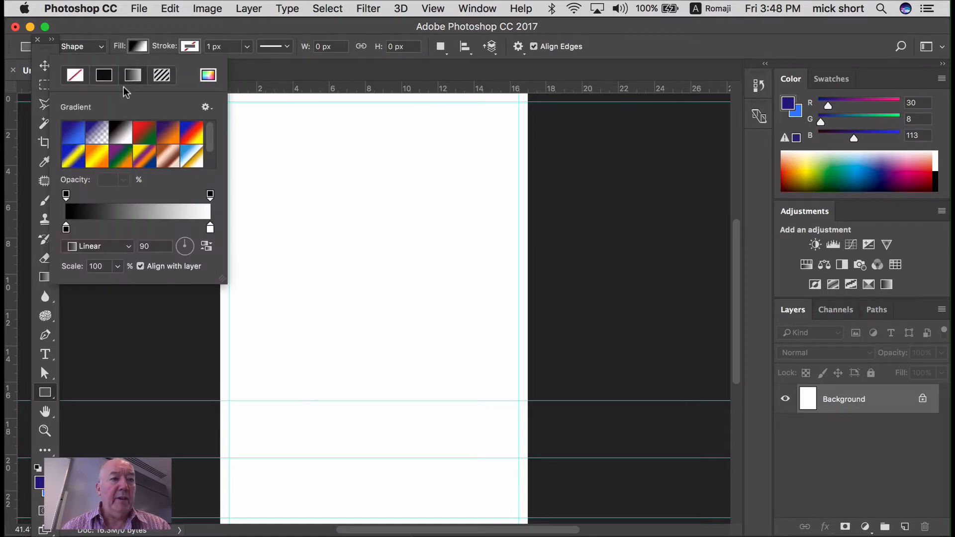
click(77, 133)
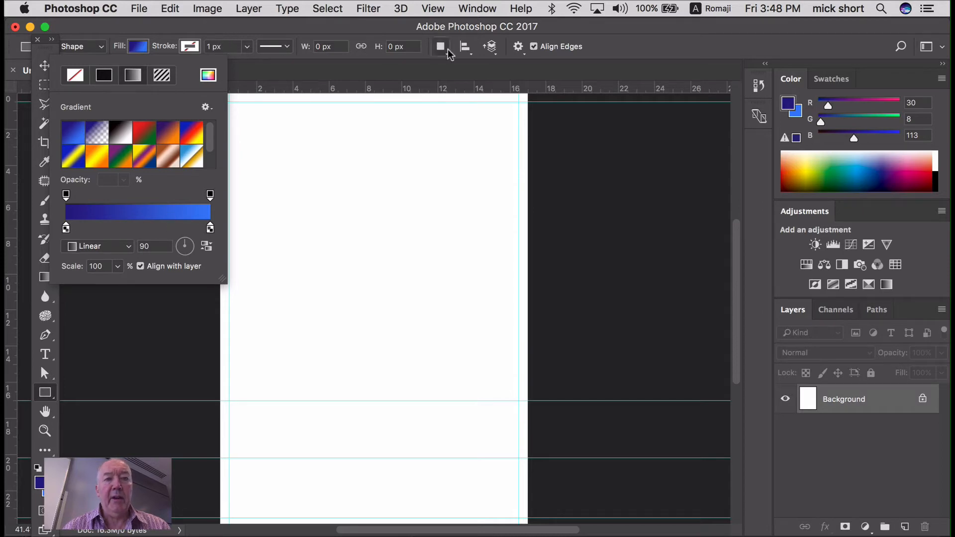
click(628, 50)
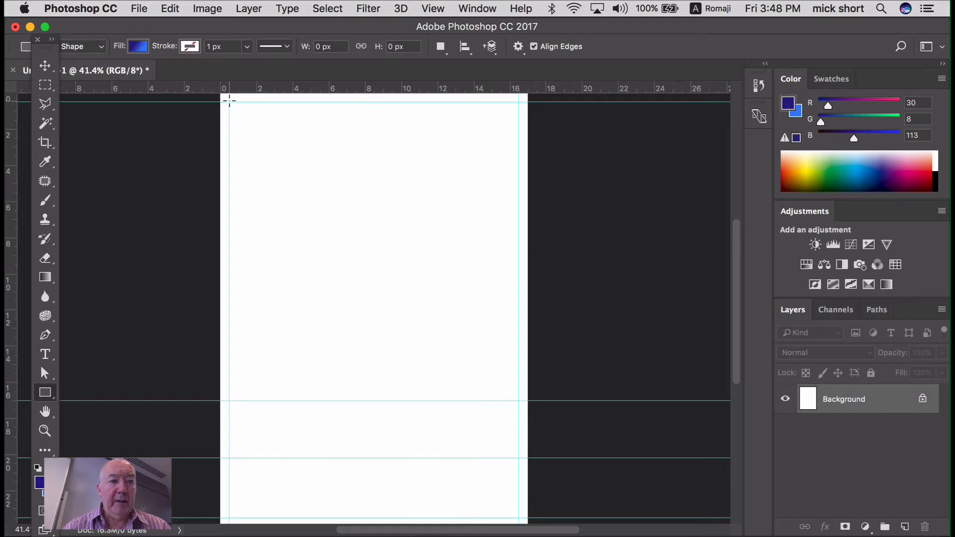
- Swap the foreground and background colors and draw a 1890 × 2326 px gradient rectangle between the side guides, from the top guide to the 20 cm guide
drag(229, 101, 519, 458)
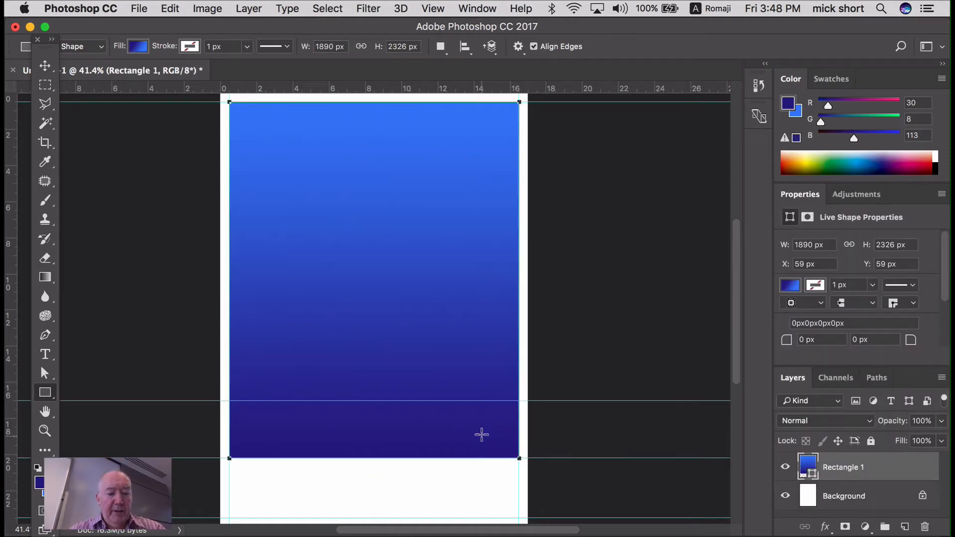
key(ctrl+z)
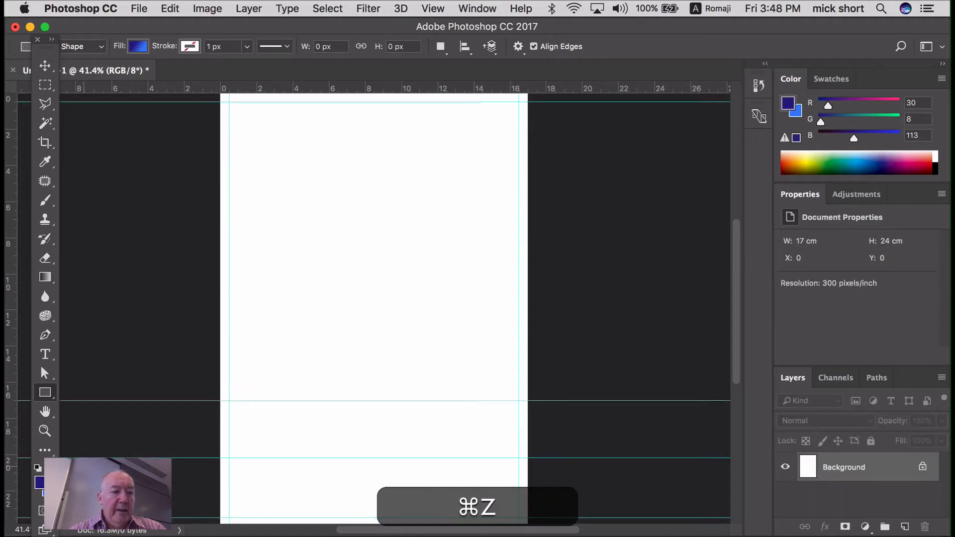
key(x)
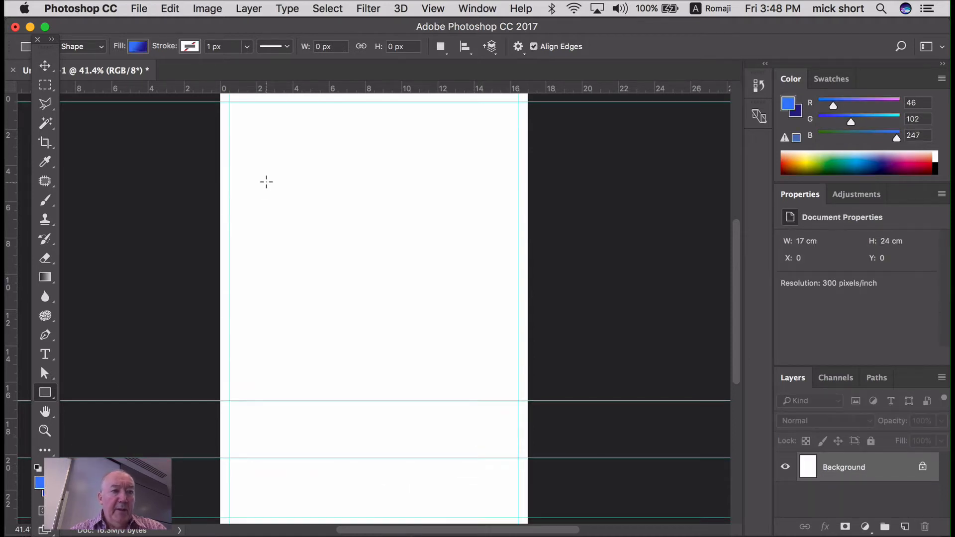
drag(228, 101, 519, 458)
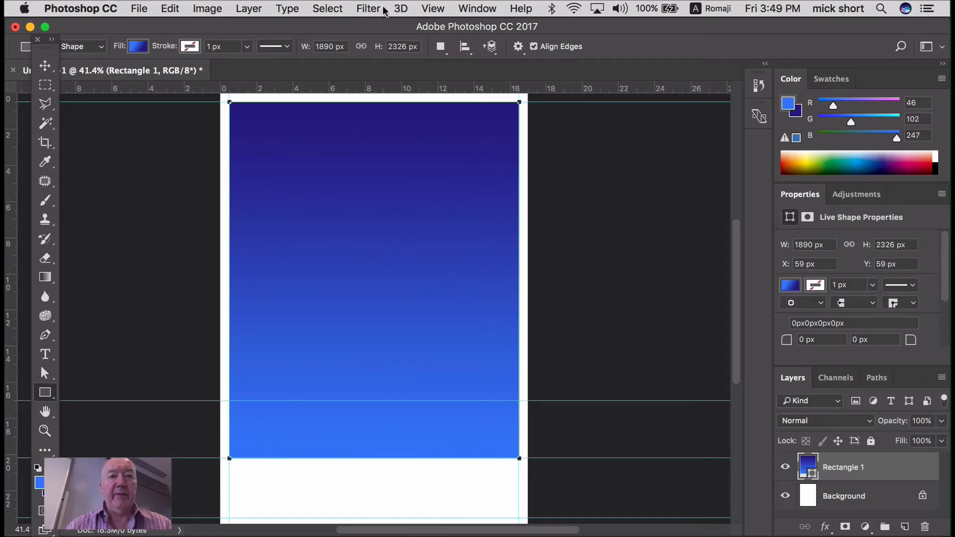
click(369, 9)
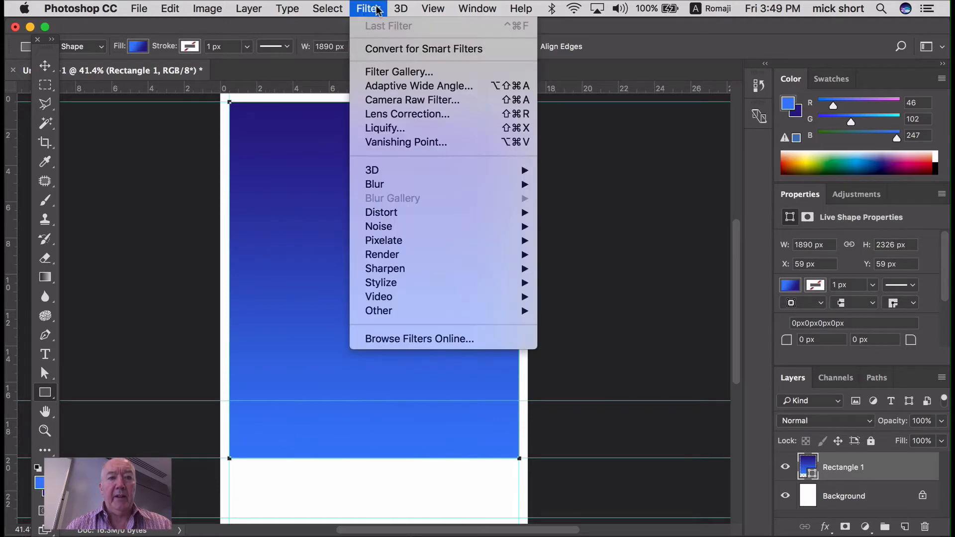
mouse_move(436, 11)
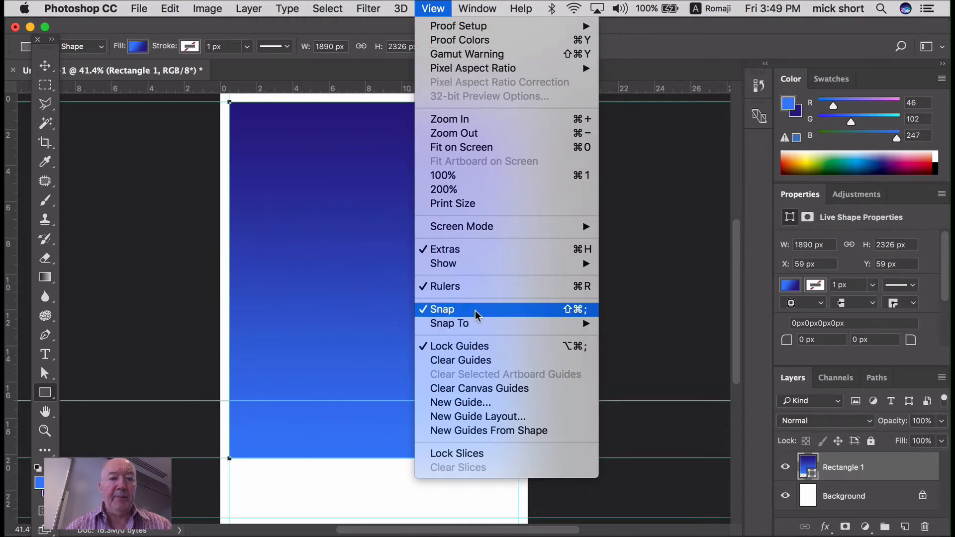
mouse_move(481, 327)
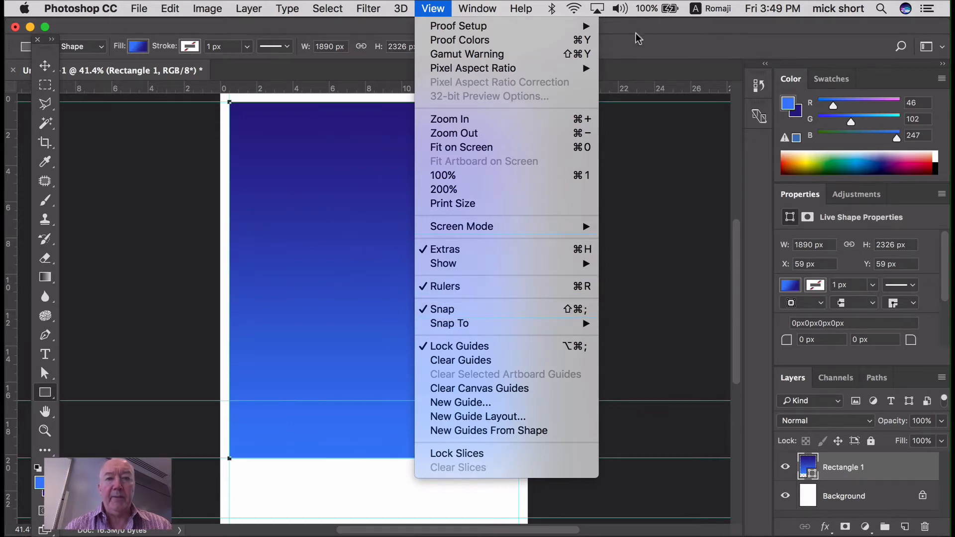
click(641, 51)
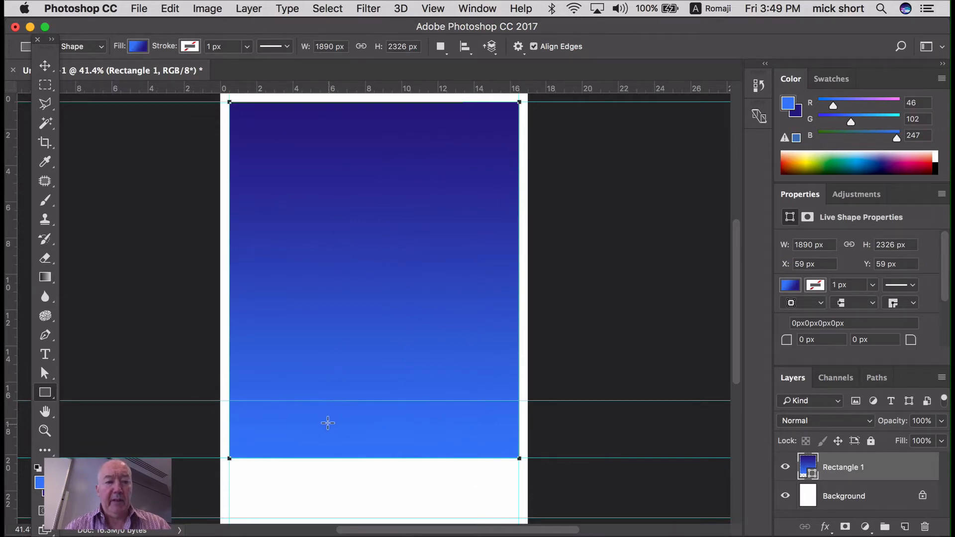
scroll(331, 420, up, 1)
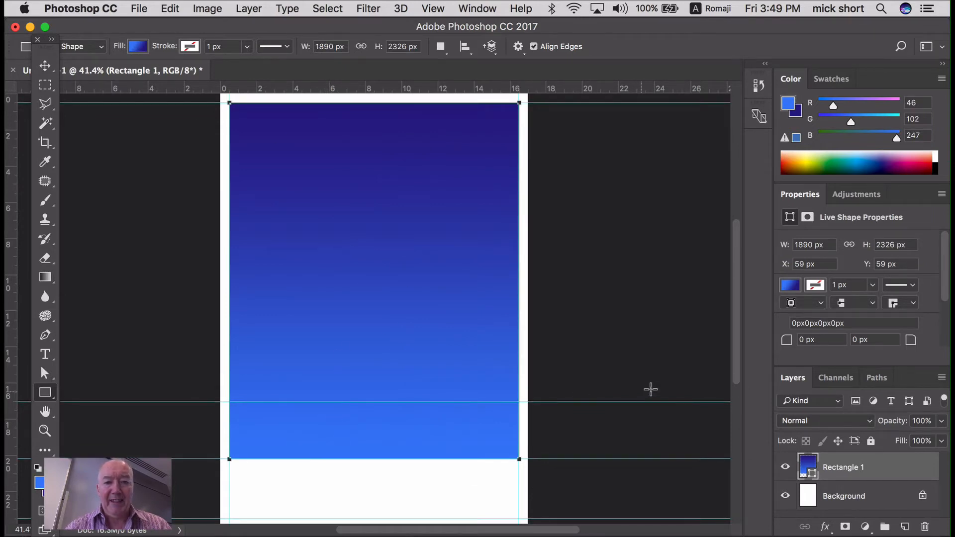
drag(735, 373, 736, 396)
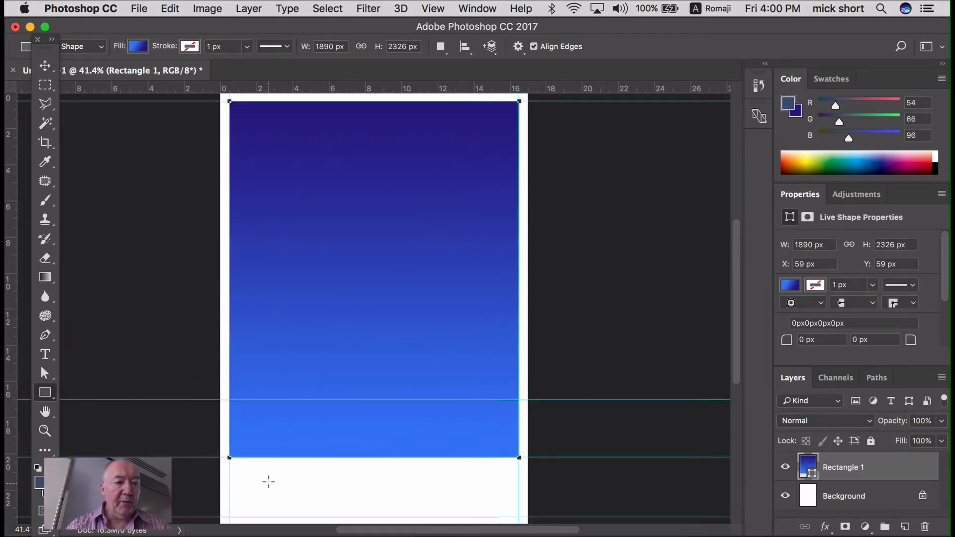
- Select the Background layer and set the foreground color to the slate blue #36415f
click(903, 497)
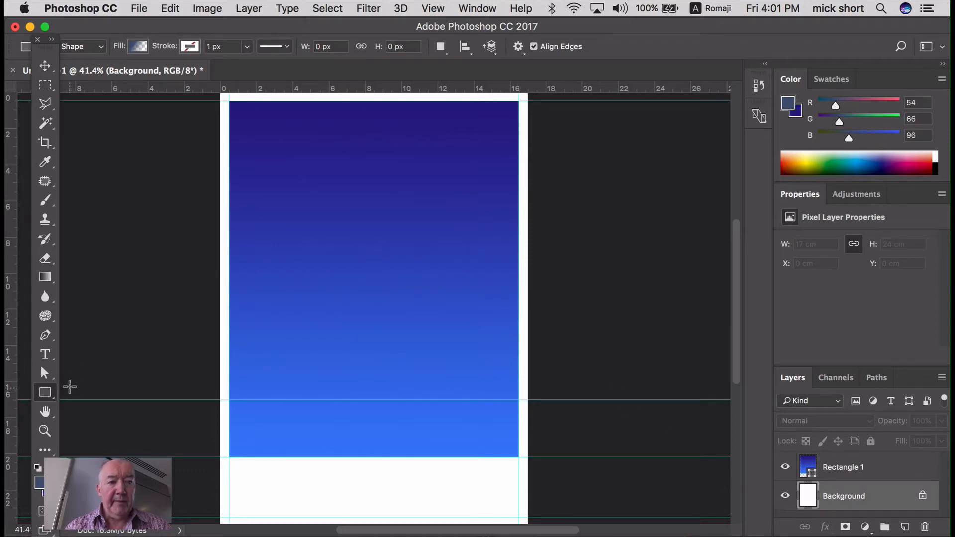
click(38, 481)
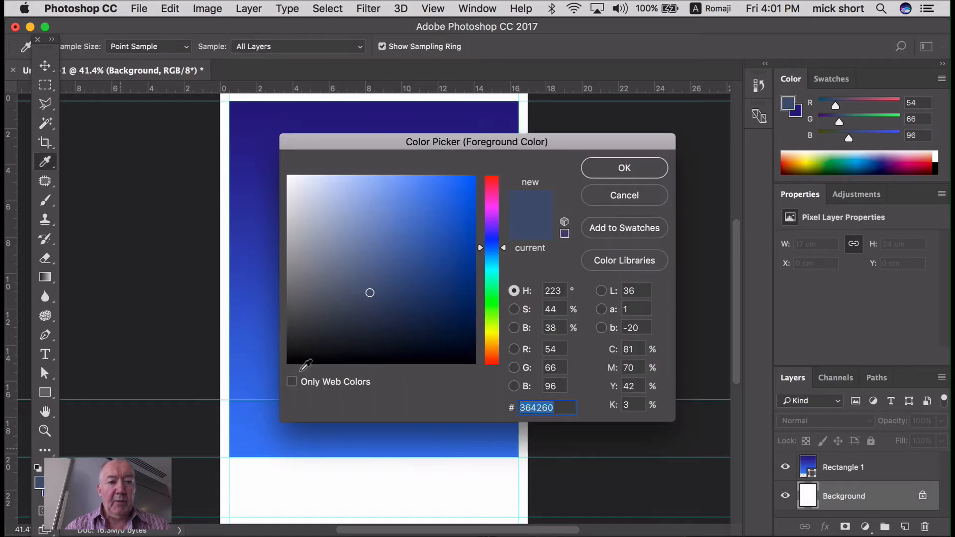
drag(366, 292, 369, 292)
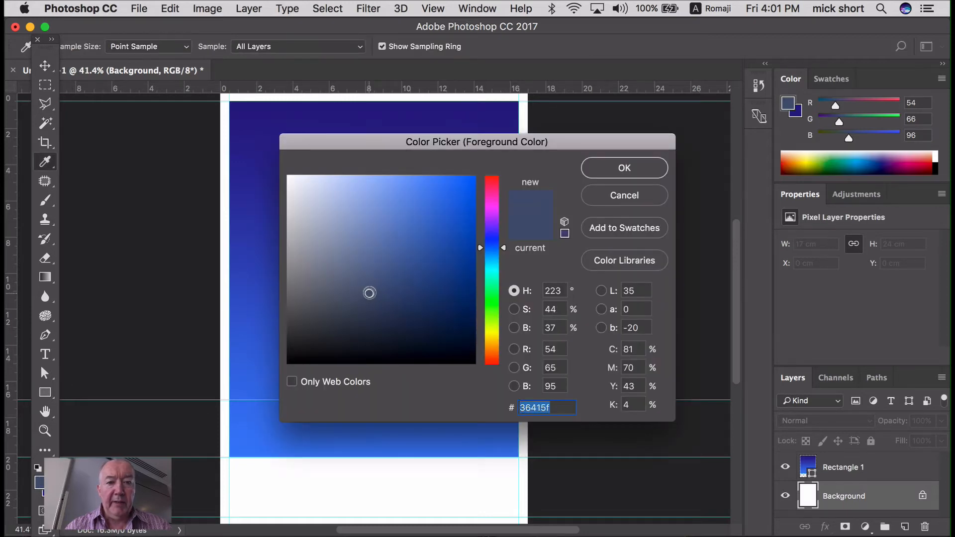
click(616, 169)
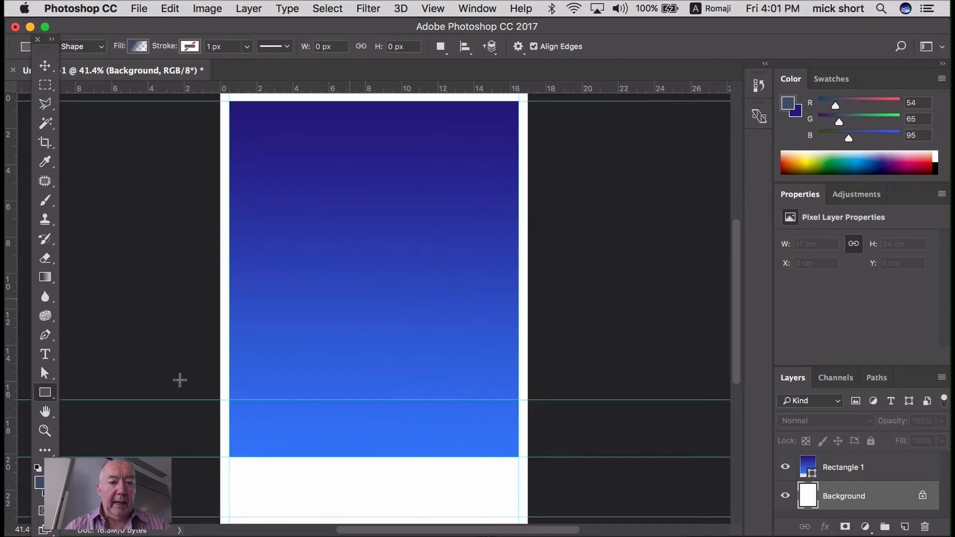
- Draw a foreground-to-transparent gradient rectangle, 1890 × 1293 px, between the side guides from the 23.5 cm guide up behind the blue rectangle
click(138, 46)
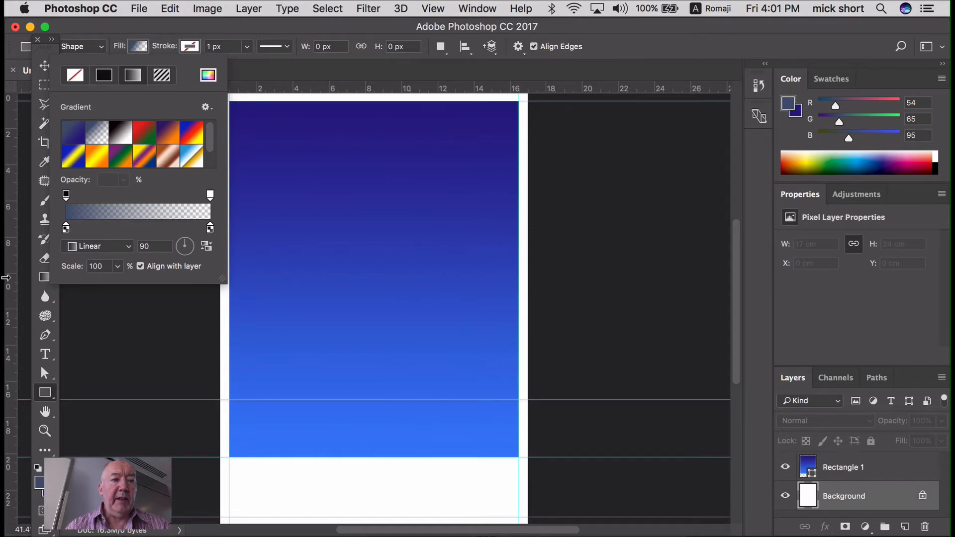
click(630, 49)
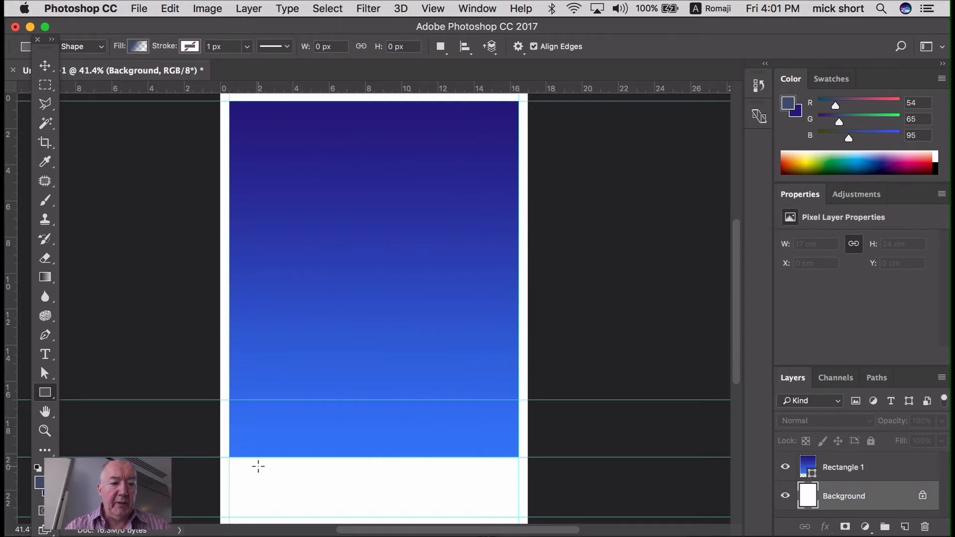
drag(229, 515, 517, 318)
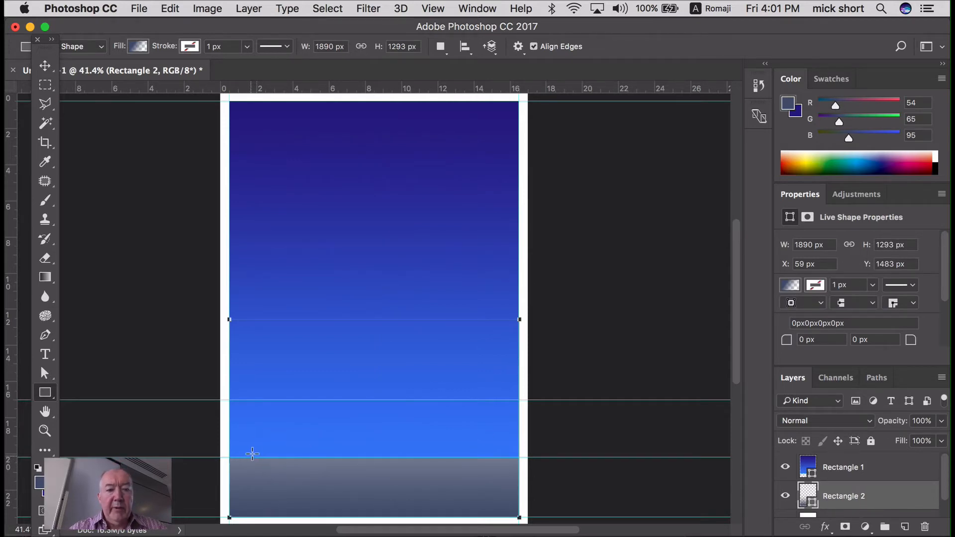
- Move the blue rectangle's lower-left corner point straight up to the 17 cm guide with the Direct Selection tool, converting the live shape to a regular path
click(45, 374)
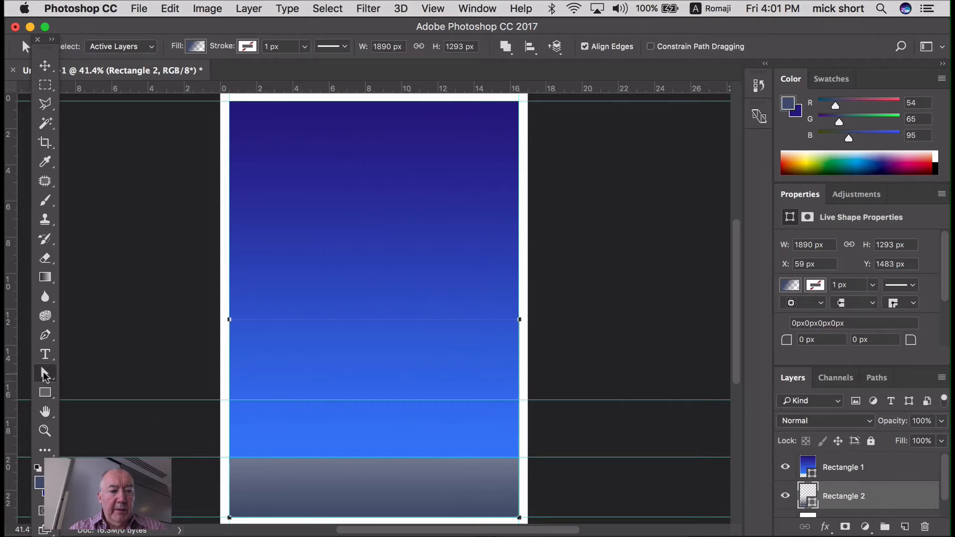
right_click(44, 375)
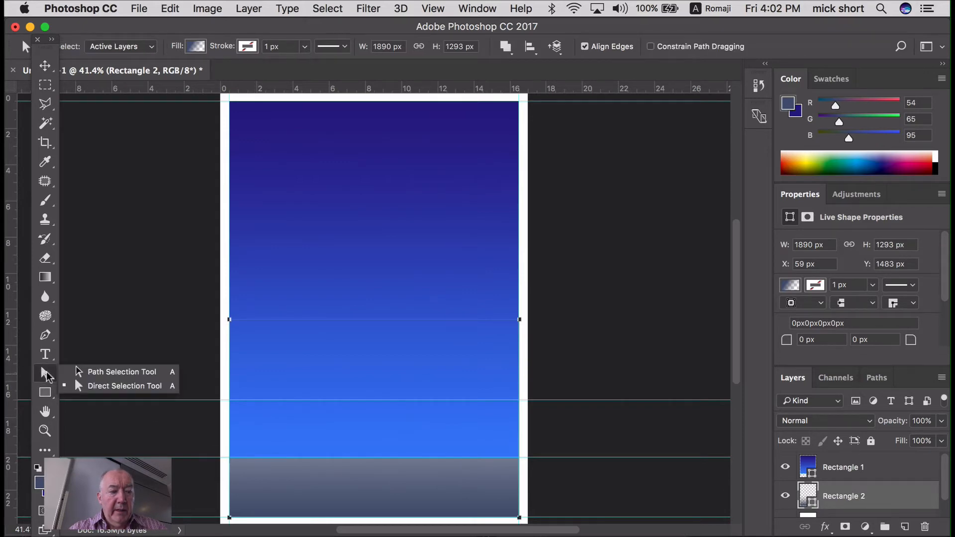
click(109, 385)
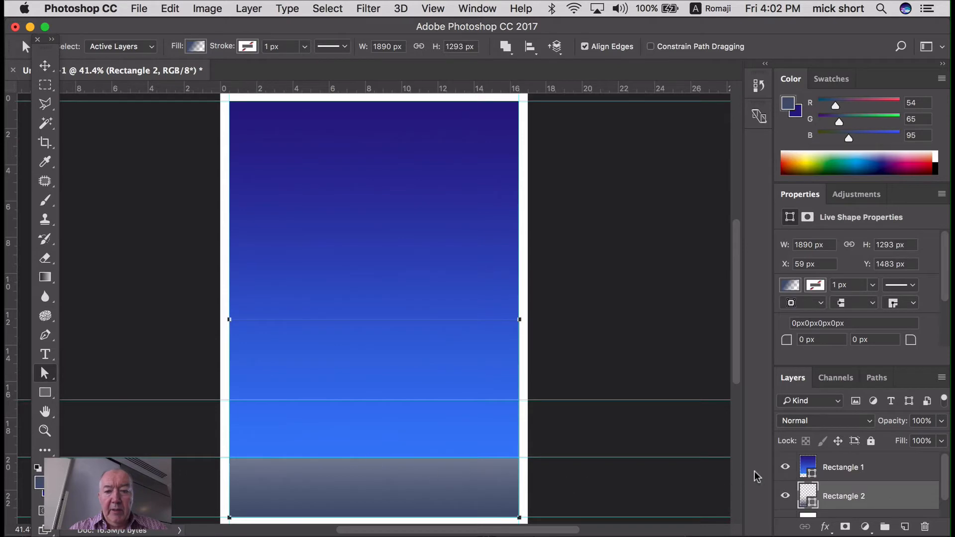
click(837, 468)
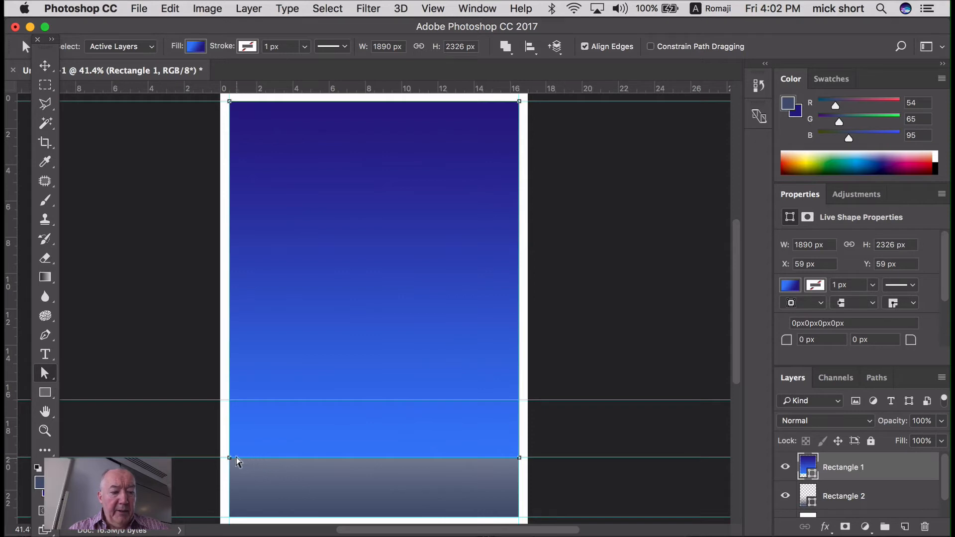
key(shift)
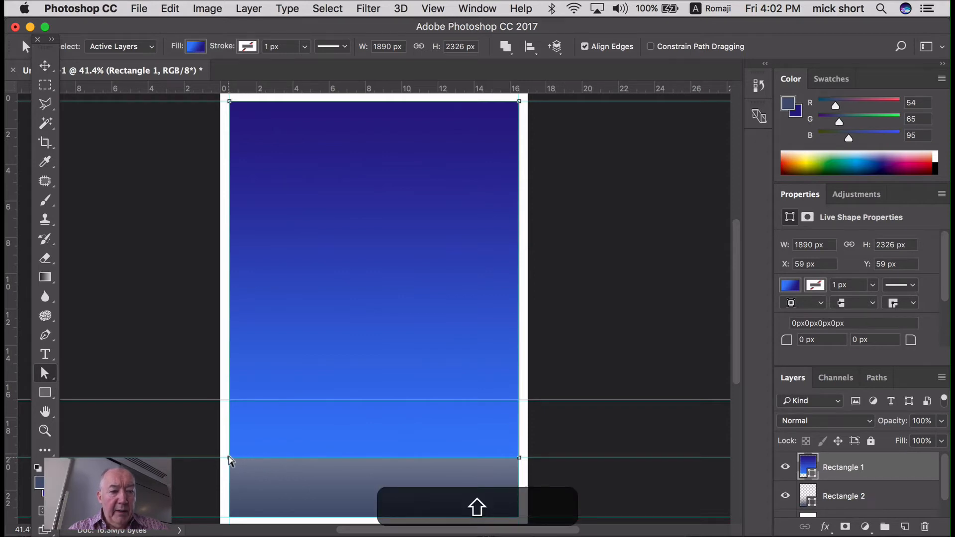
drag(229, 457, 229, 401)
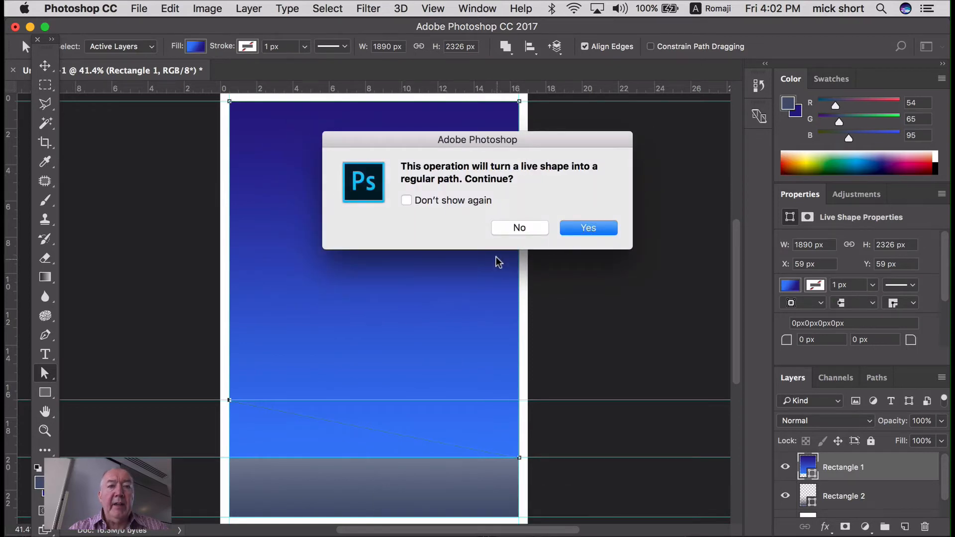
click(589, 228)
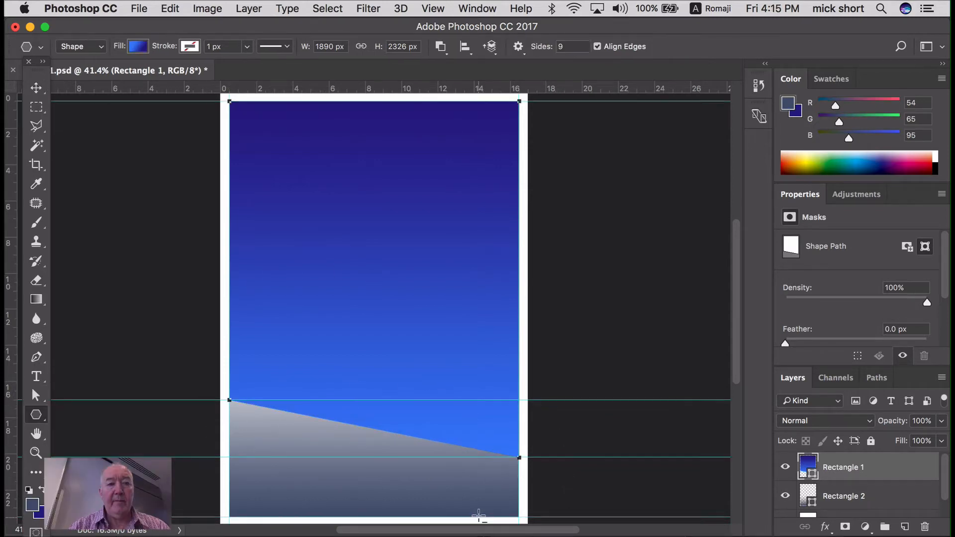
- Save the document as a new Photoshop-format file named vector1EDIT.psd in the vector graphics folder, with Maximize Compatibility enabled
click(138, 9)
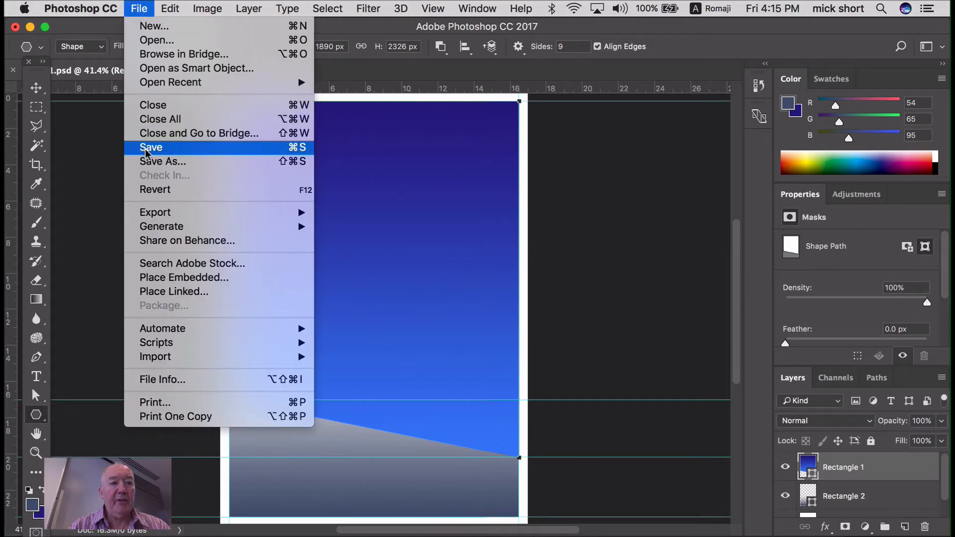
click(154, 161)
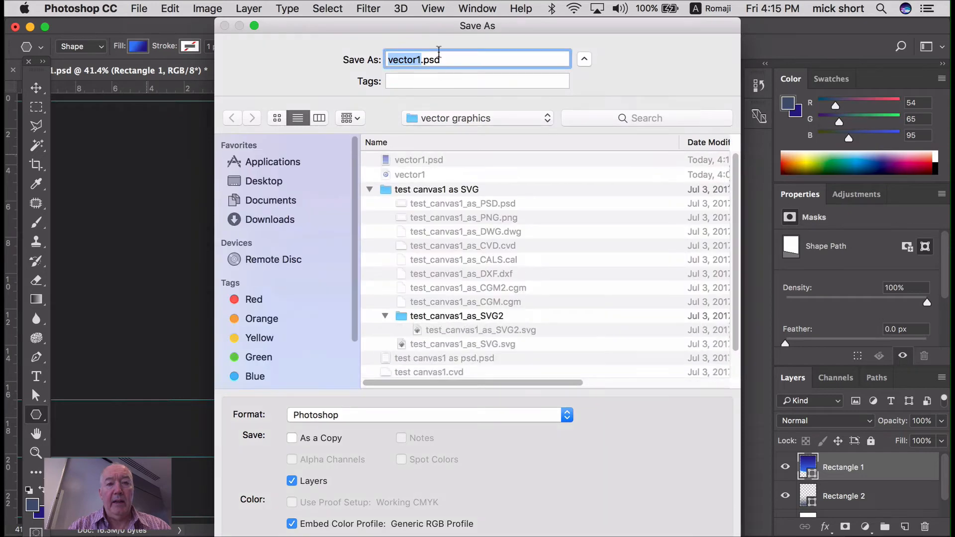
click(421, 61)
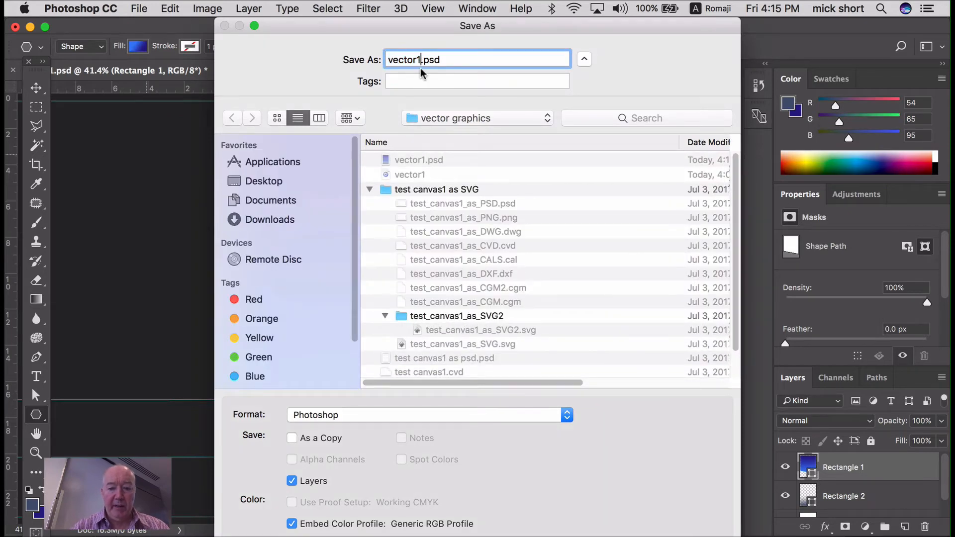
text(EDIT)
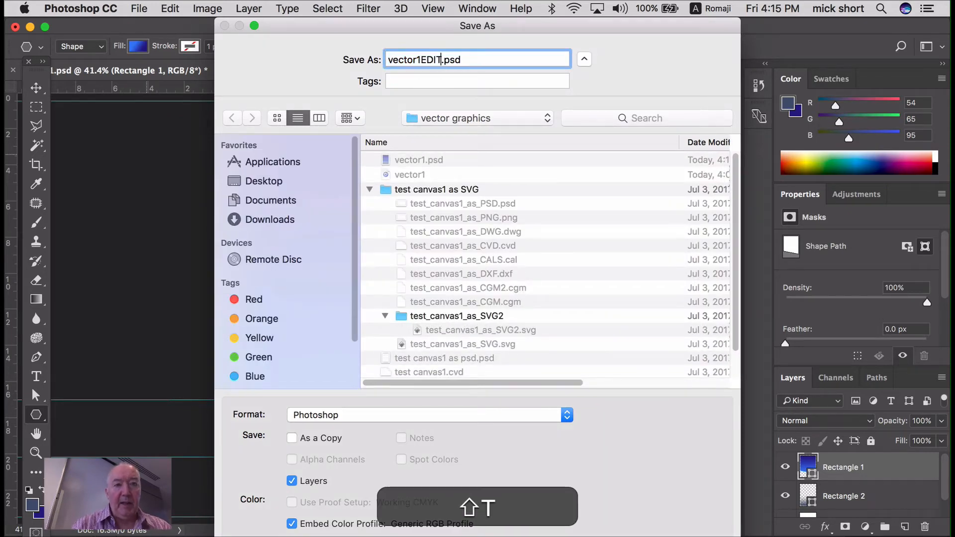
click(377, 416)
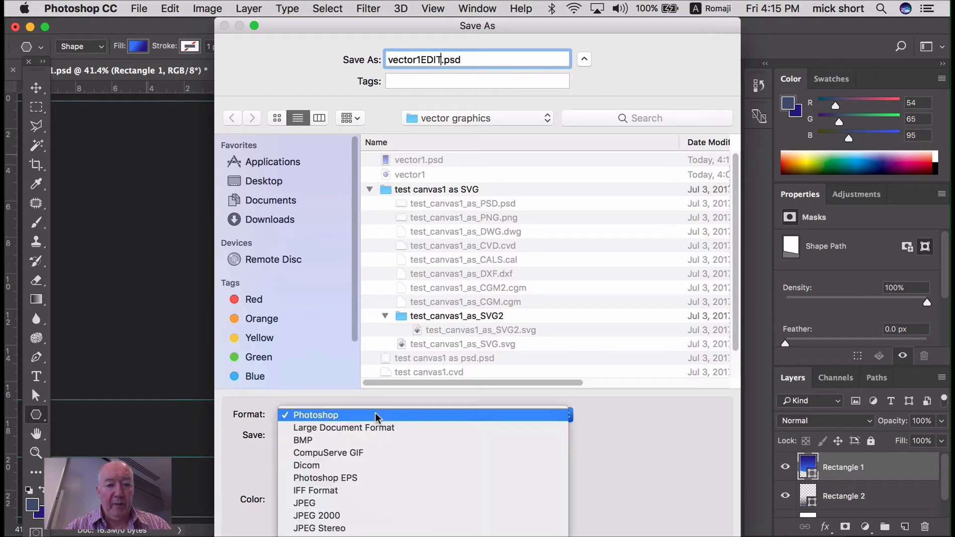
click(376, 416)
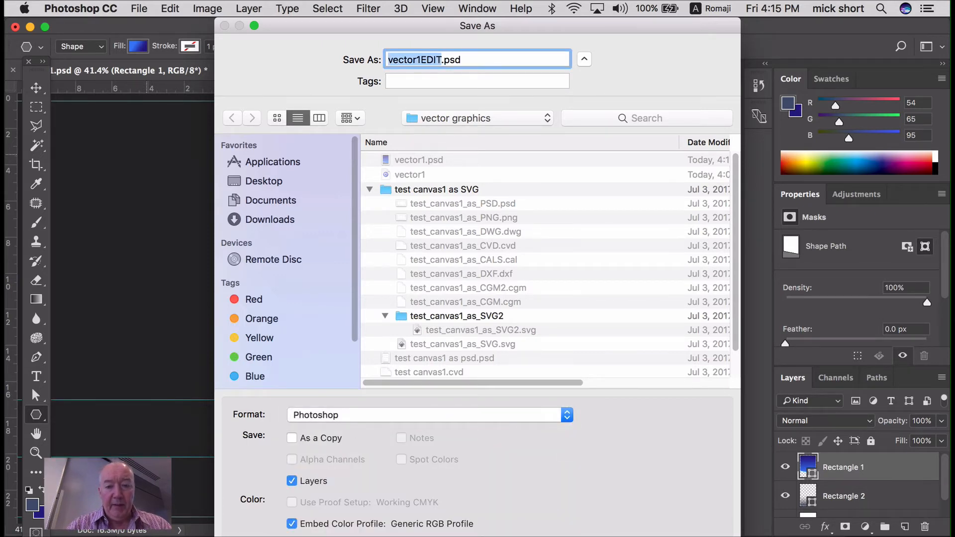
key(Return)
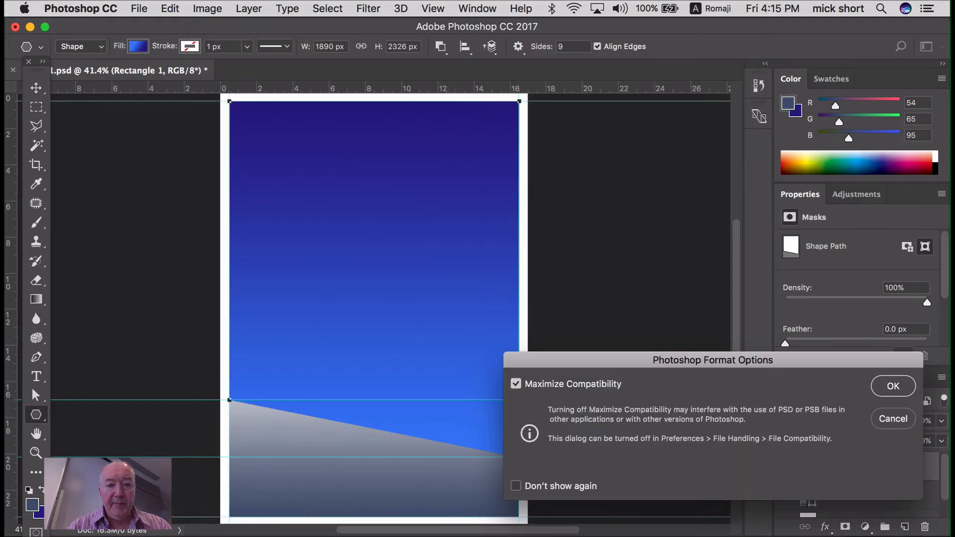
click(894, 387)
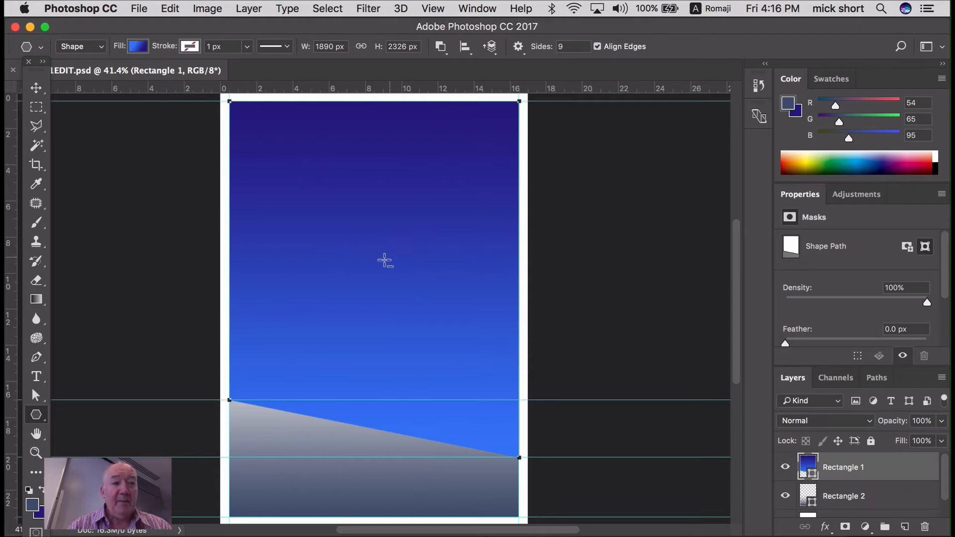
- Configure the Polygon tool for stars with 9 sides and the sides indented by 53%
click(35, 416)
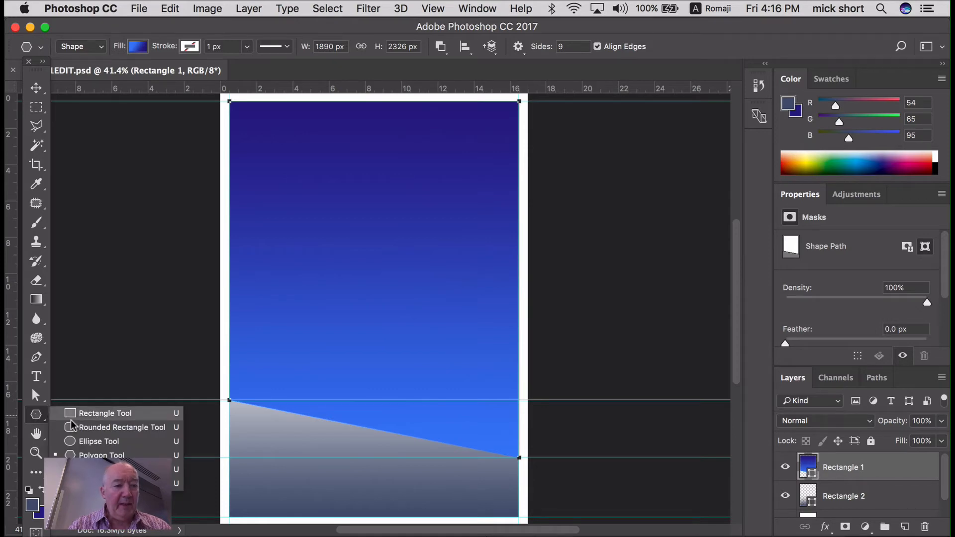
click(90, 454)
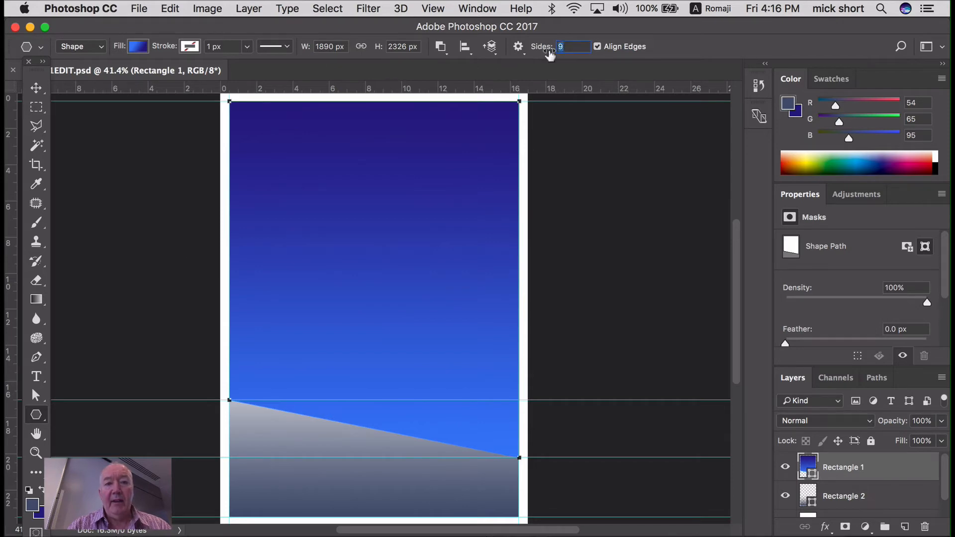
text(9)
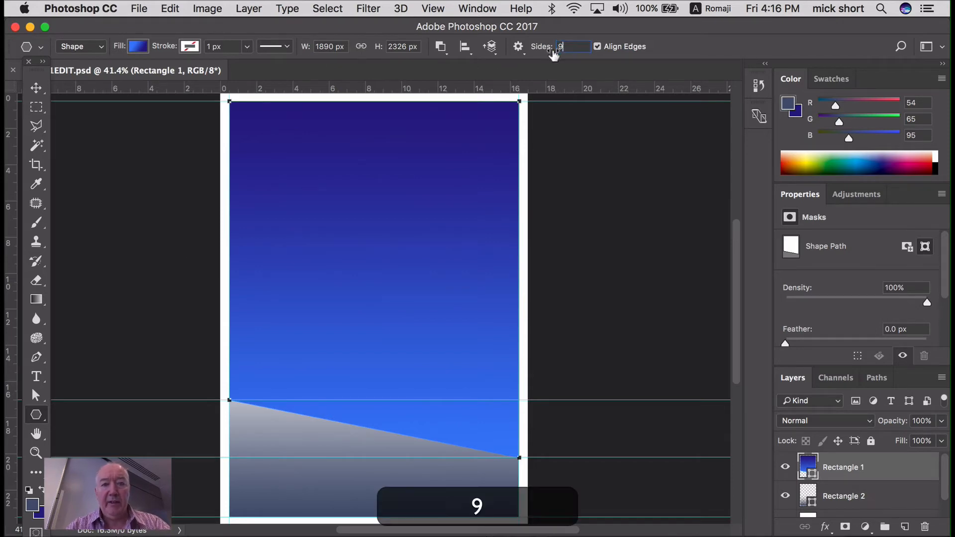
click(518, 46)
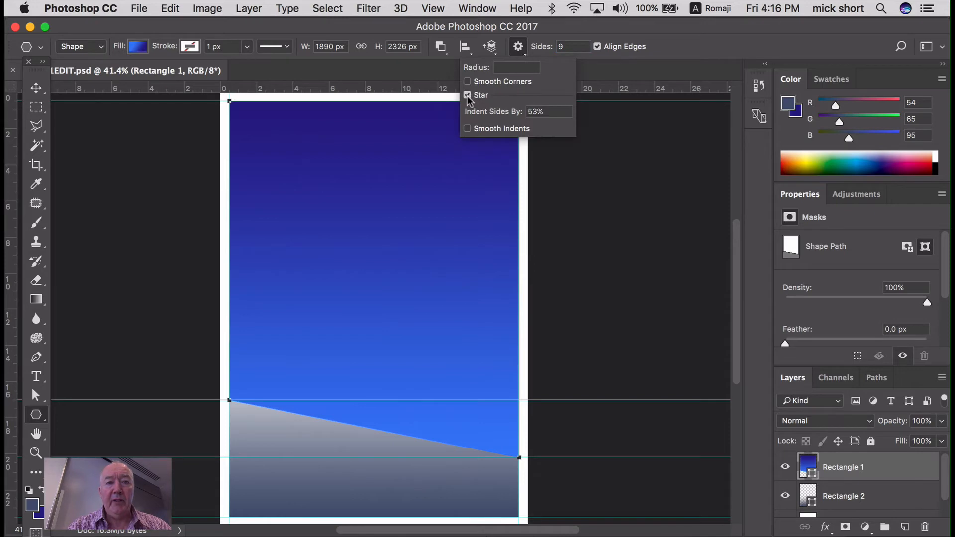
click(551, 111)
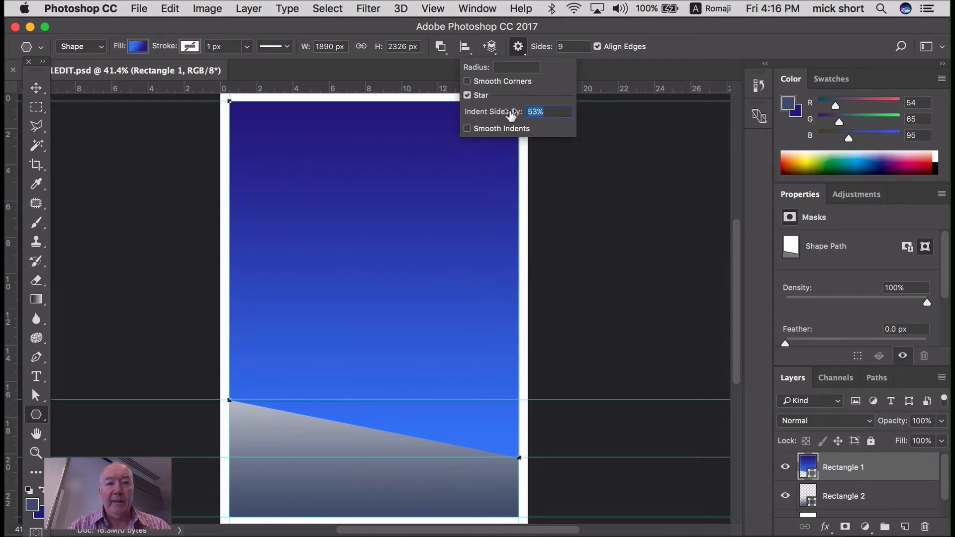
text(53)
key(Tab)
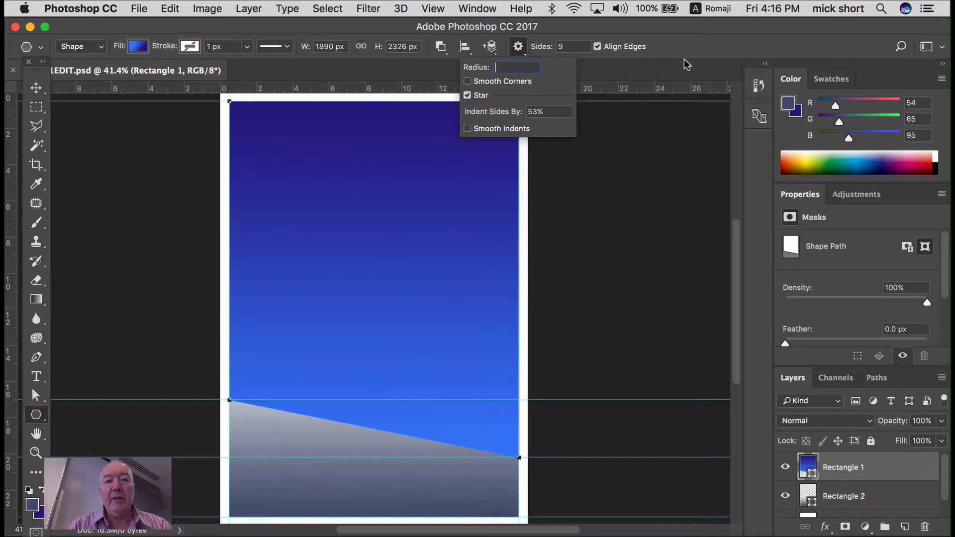
click(700, 51)
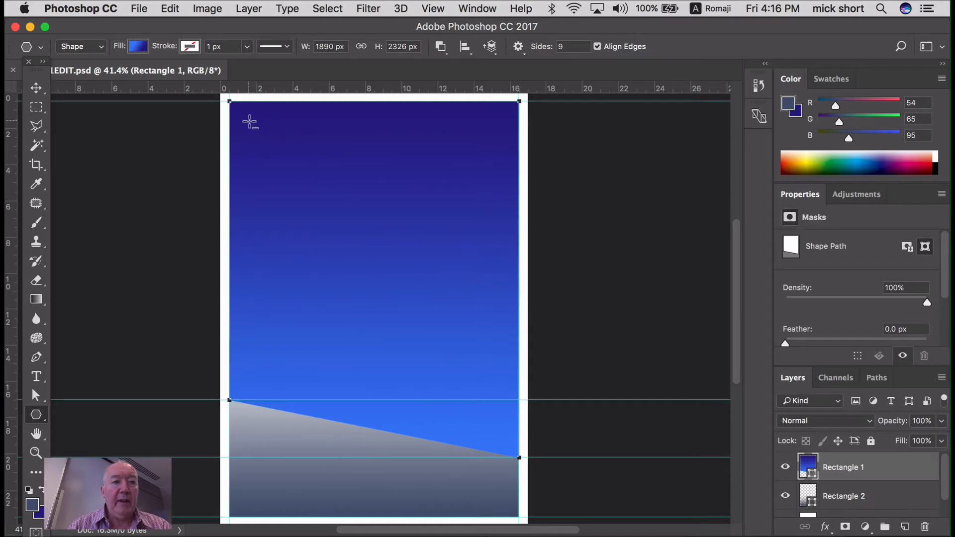
- Cut five stars out of the blue rectangle: three along its upper edge, a small one near its right edge and a large one near its left edge
drag(250, 122, 264, 136)
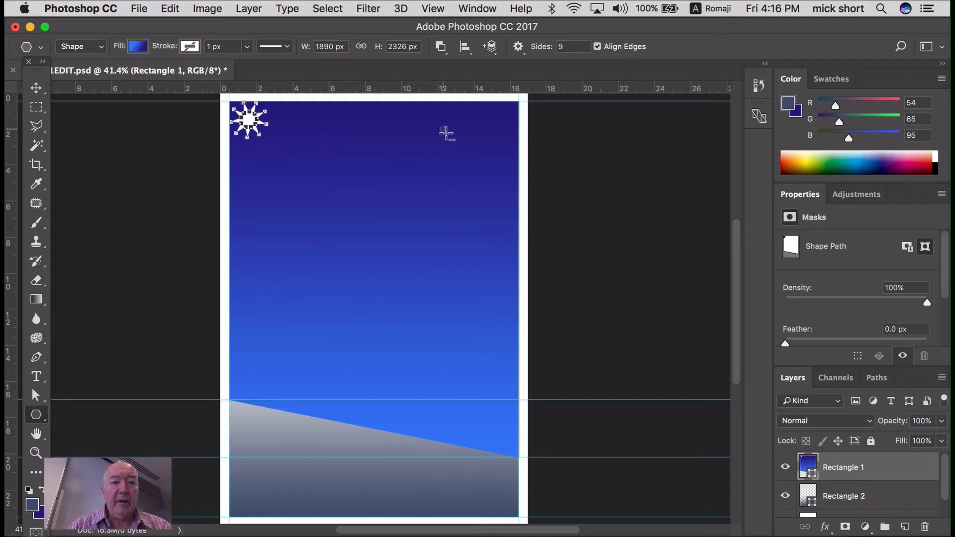
drag(442, 129, 453, 144)
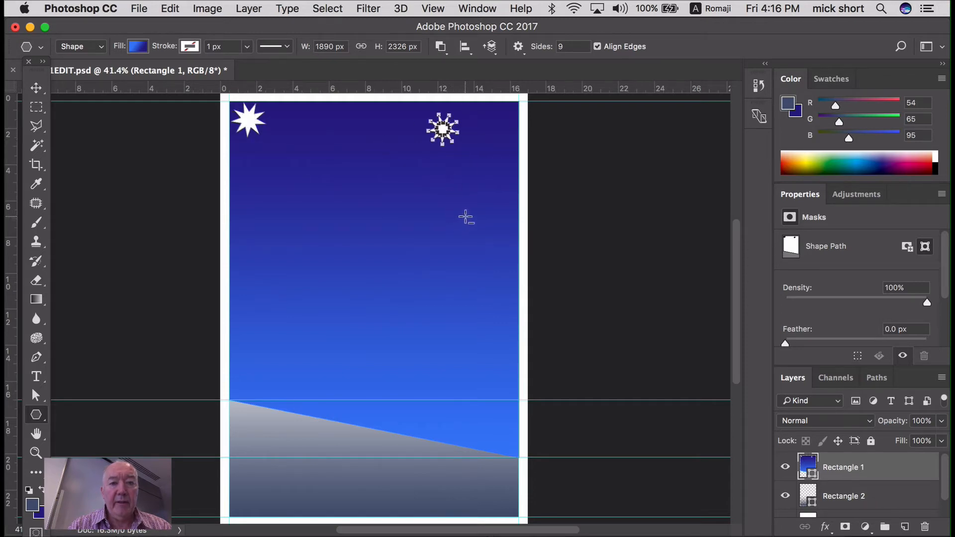
drag(480, 212, 487, 219)
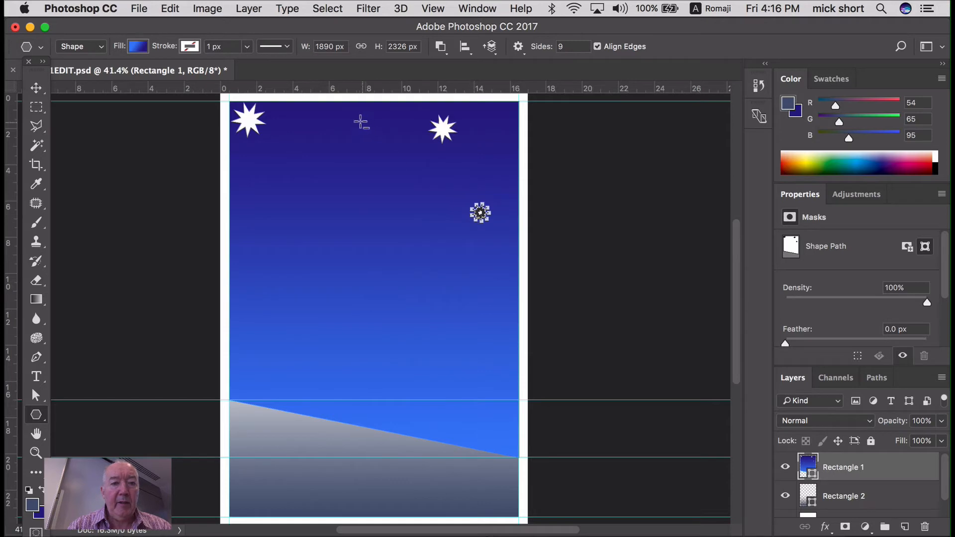
drag(358, 123, 367, 131)
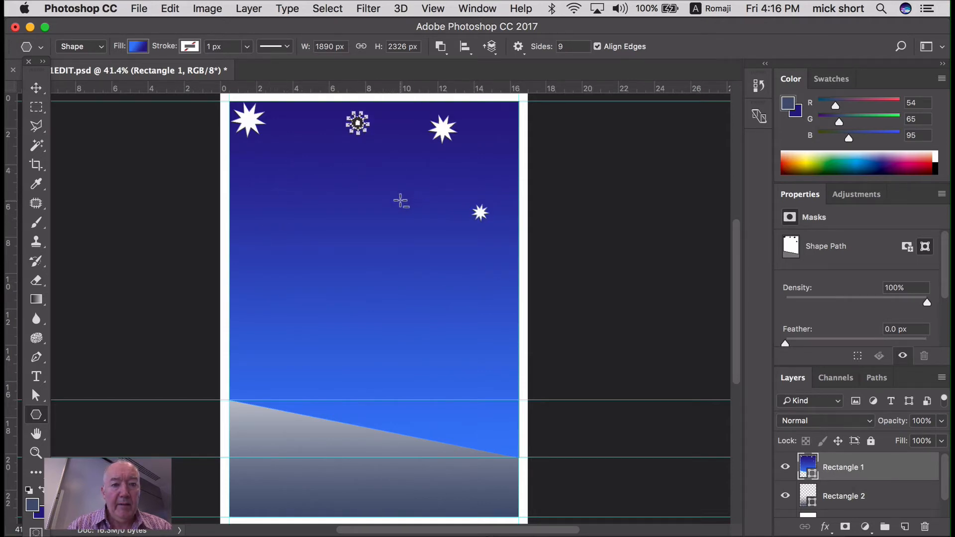
drag(265, 249, 280, 274)
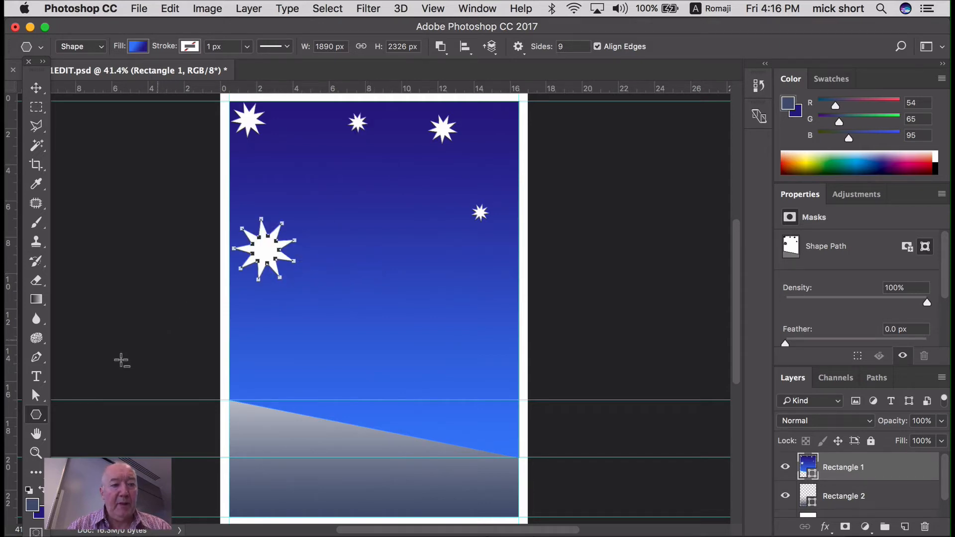
- Examine the Rectangle 1 and Rectangle 2 layers and the Rectangle 1 shape path, hiding and showing Rectangle 1 to compare the artwork
click(36, 395)
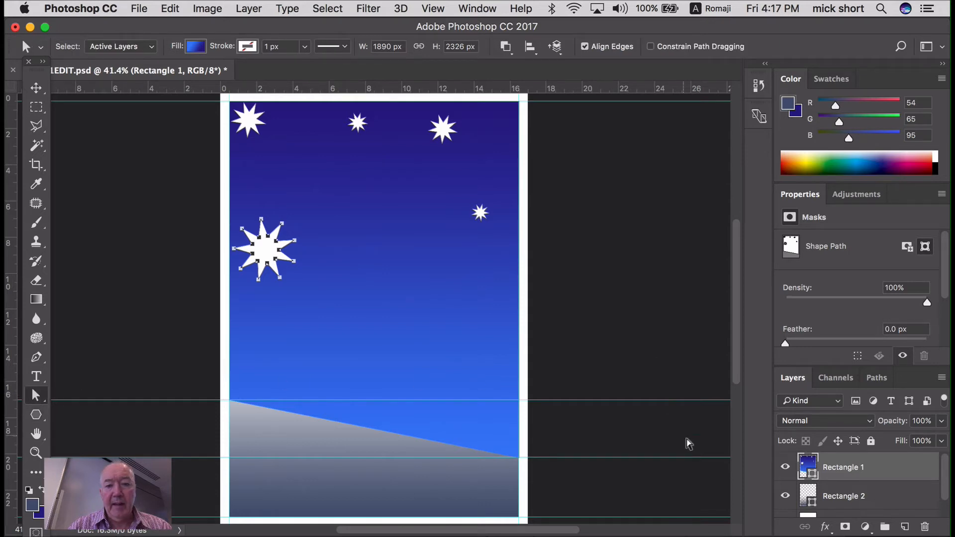
click(830, 497)
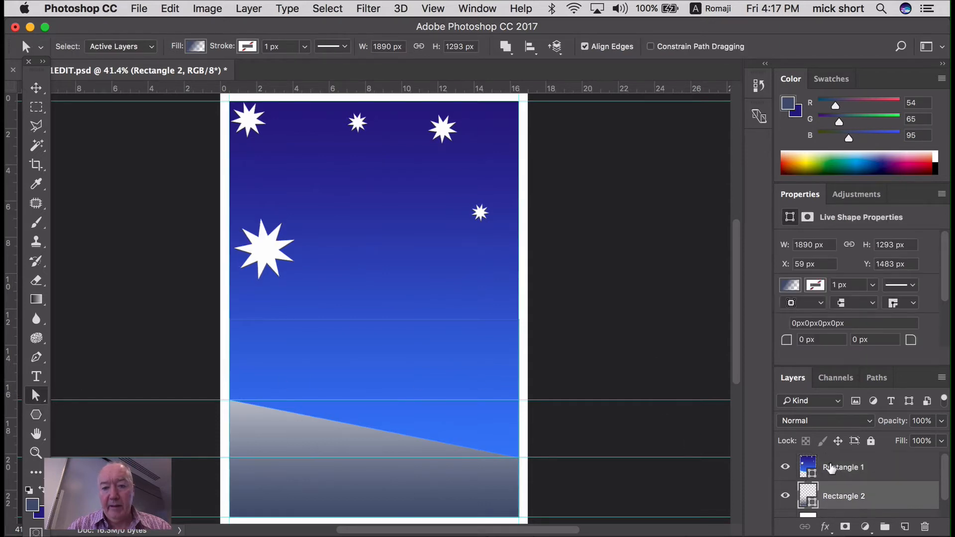
click(830, 467)
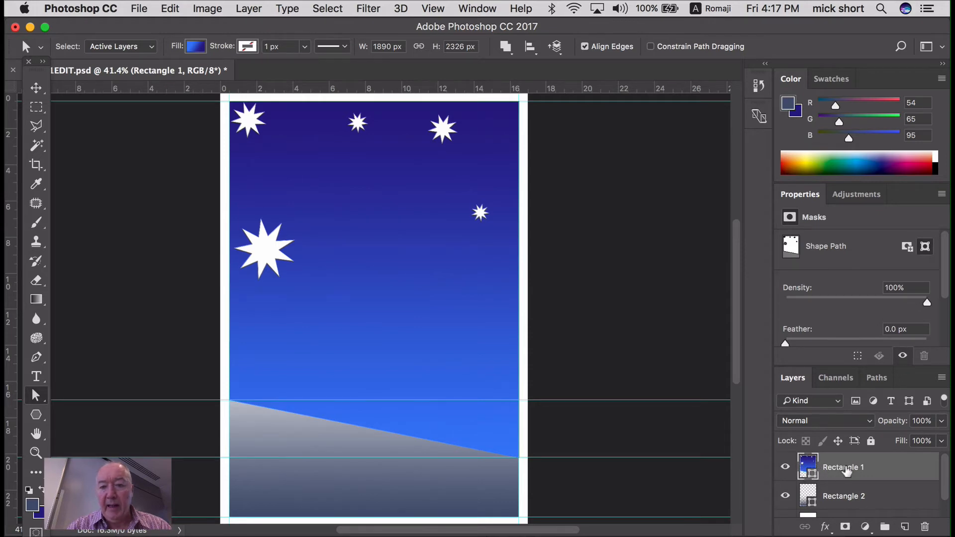
click(877, 377)
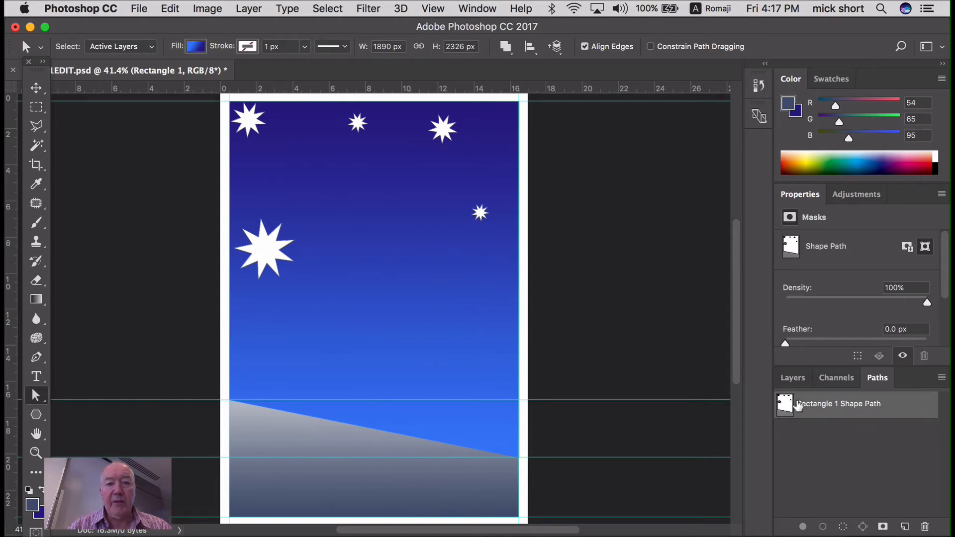
click(798, 382)
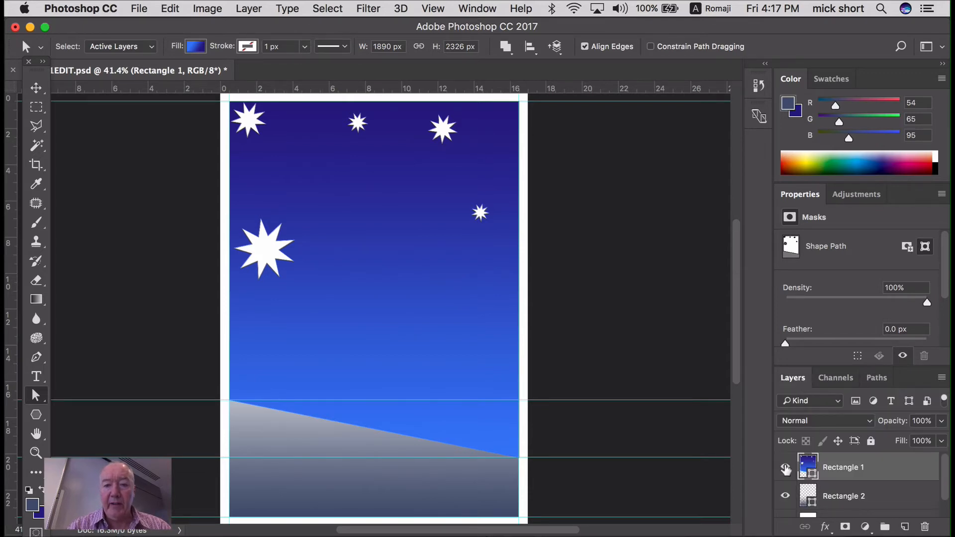
click(785, 468)
click(785, 468)
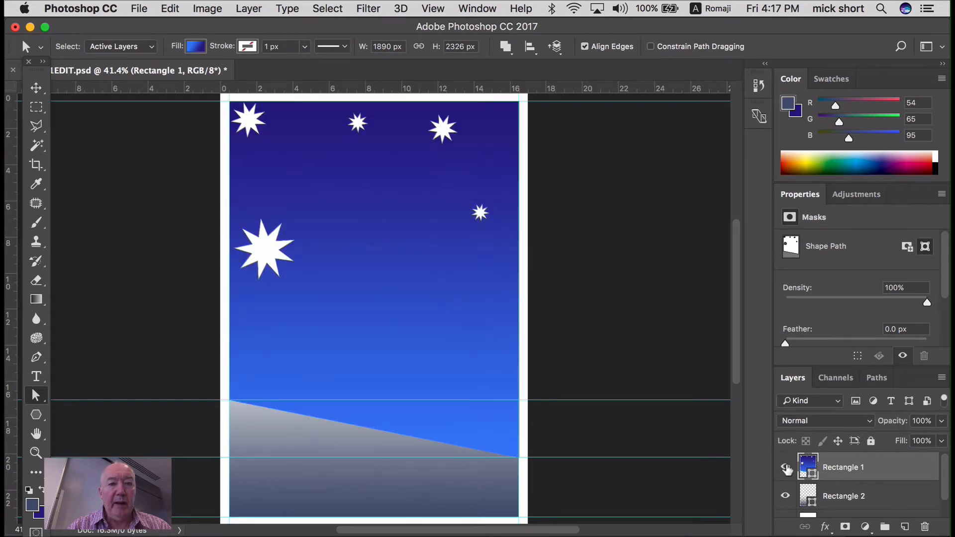
click(785, 468)
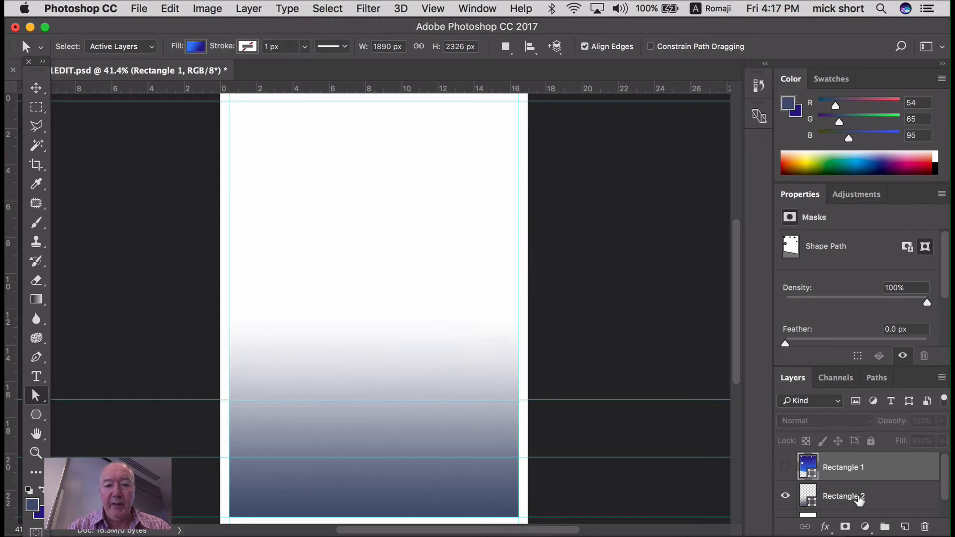
click(859, 500)
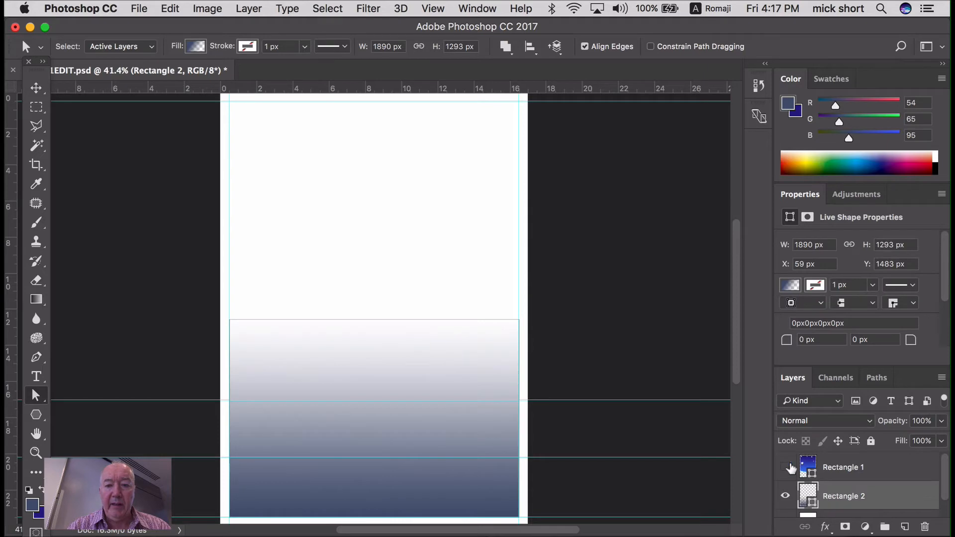
click(786, 467)
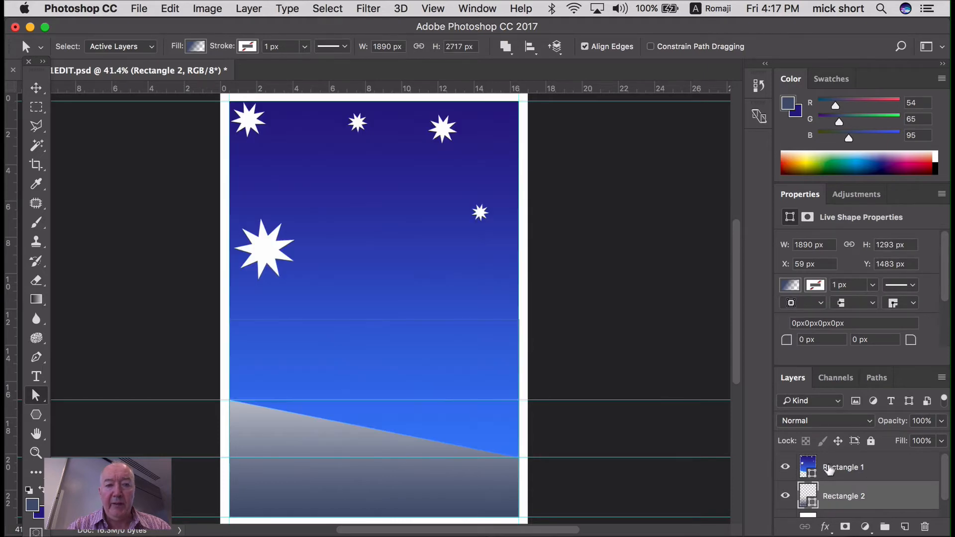
click(875, 469)
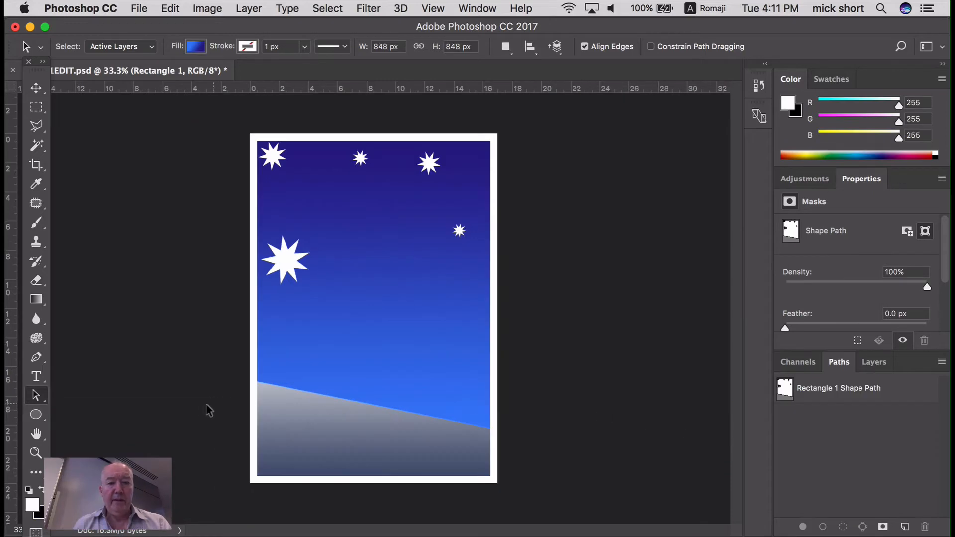
- Draw a circular path about 862 px across in the middle of the blue sky, using the Ellipse tool in Path mode
click(35, 415)
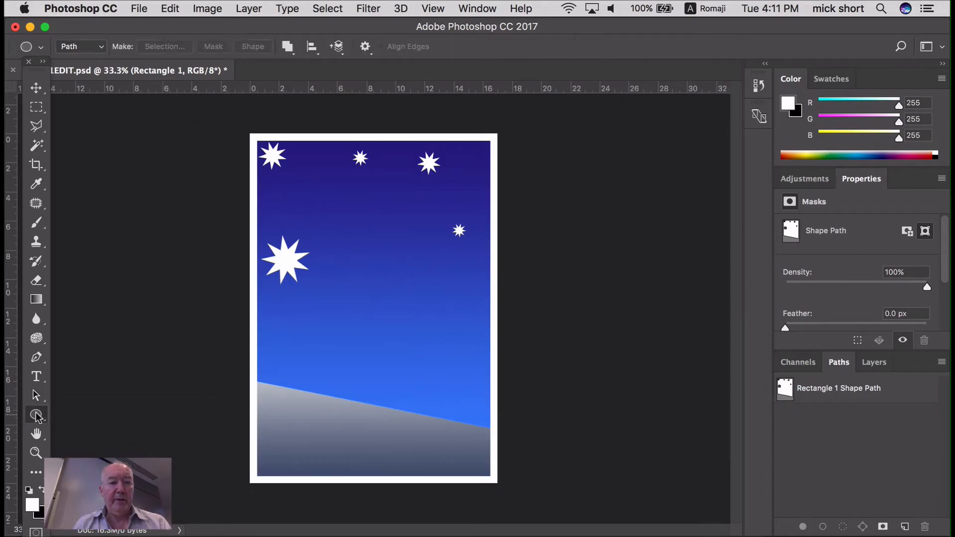
click(37, 416)
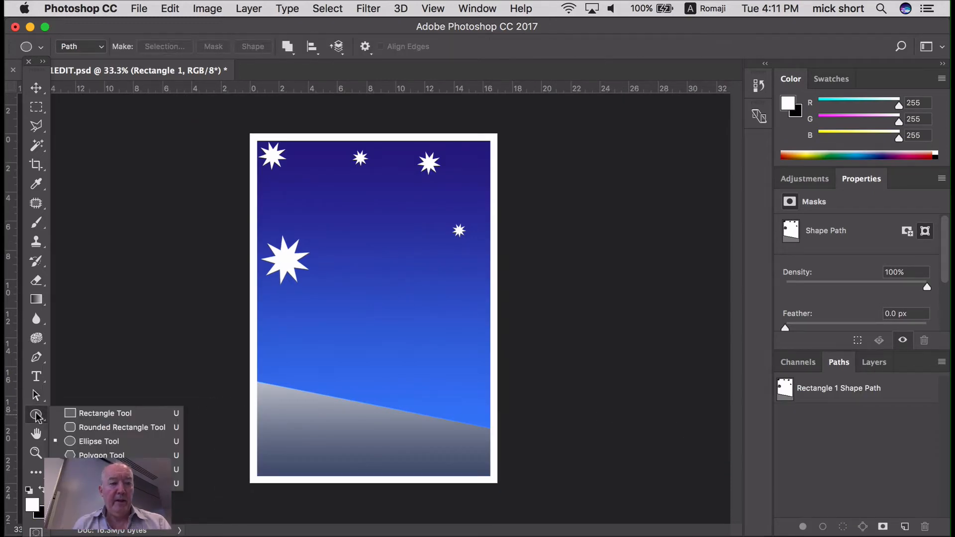
click(117, 442)
click(100, 50)
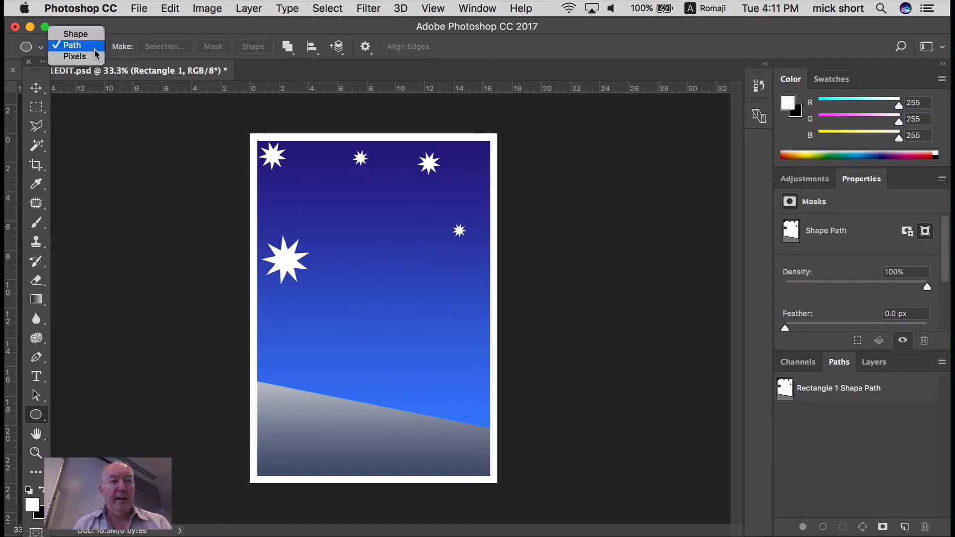
click(92, 48)
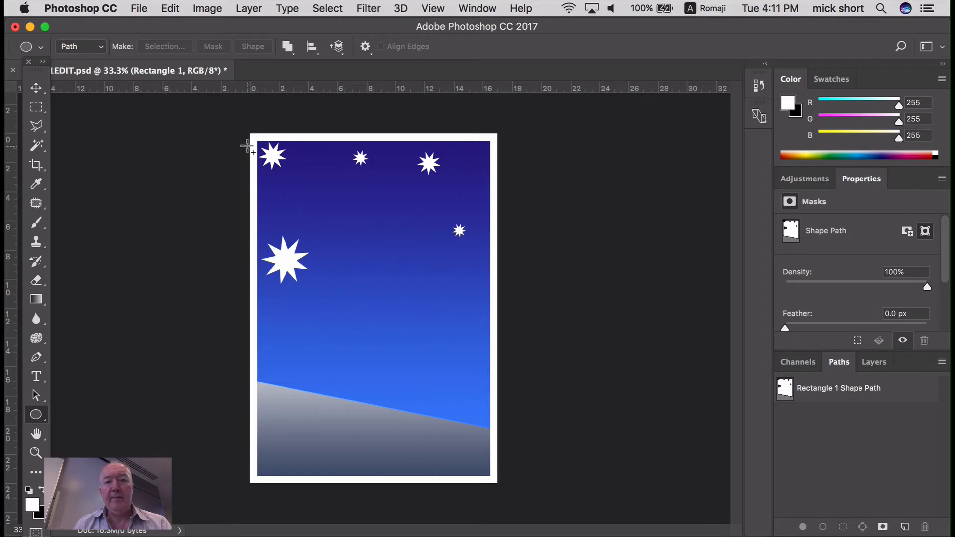
click(839, 390)
click(845, 419)
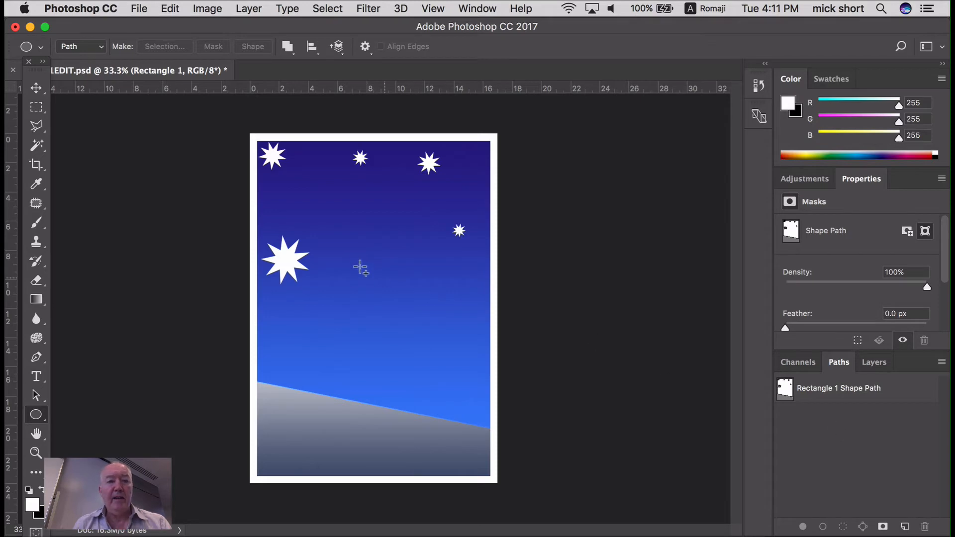
key(shift)
drag(341, 207, 448, 373)
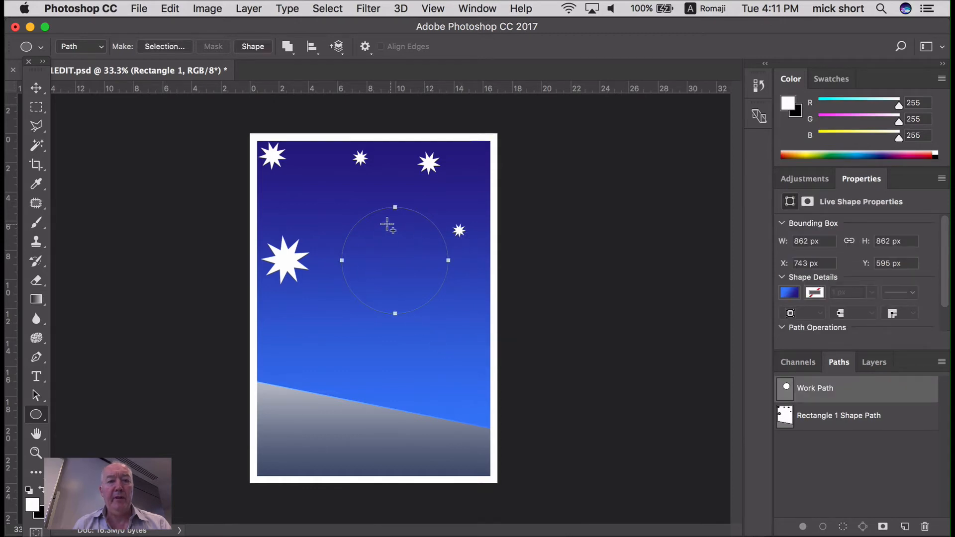
- Draw a second circular path about 629 px across inside the first and position it against the larger circle's right edge
key(shift)
drag(371, 219, 449, 368)
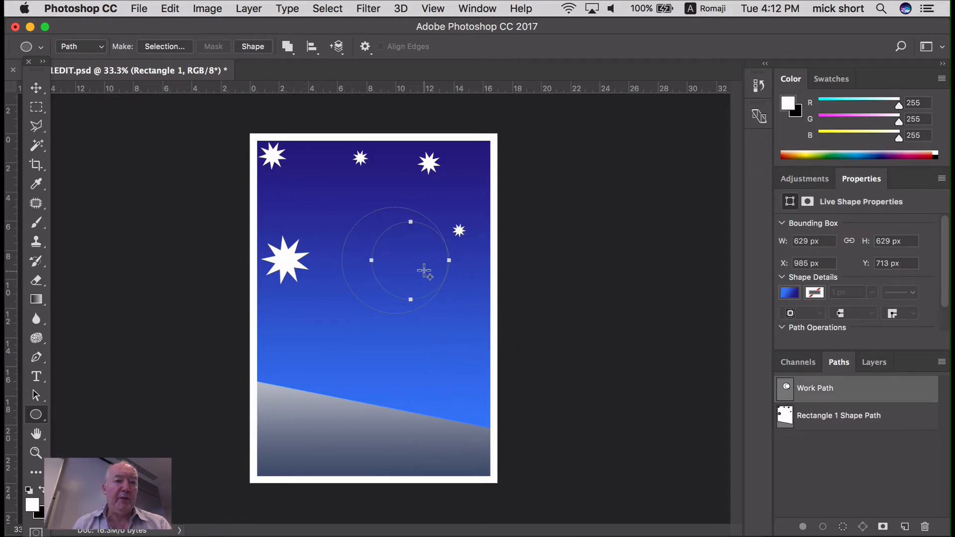
click(35, 397)
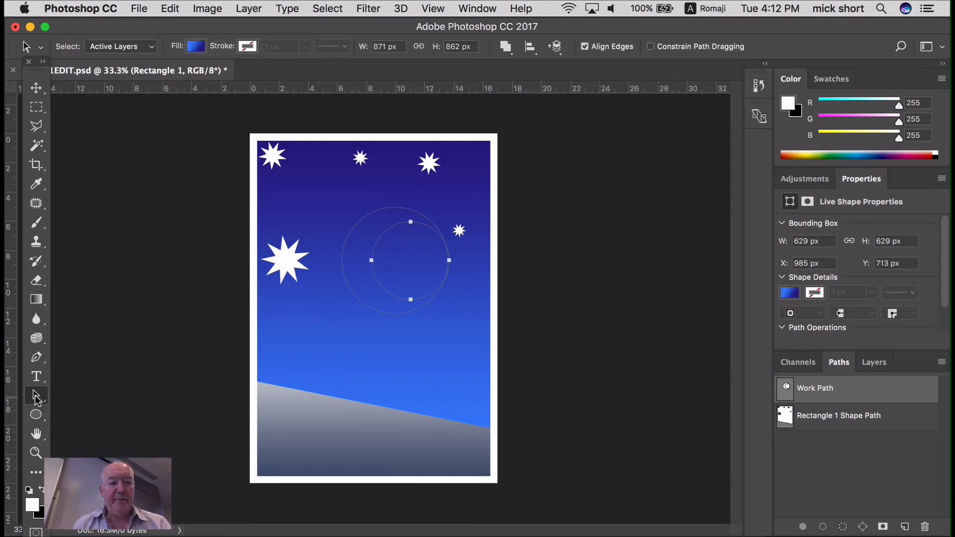
click(35, 396)
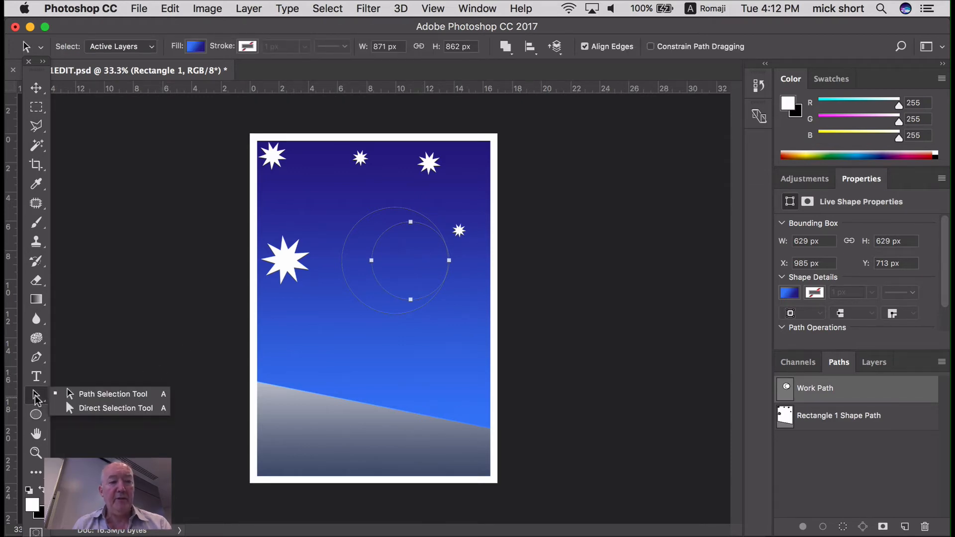
click(36, 398)
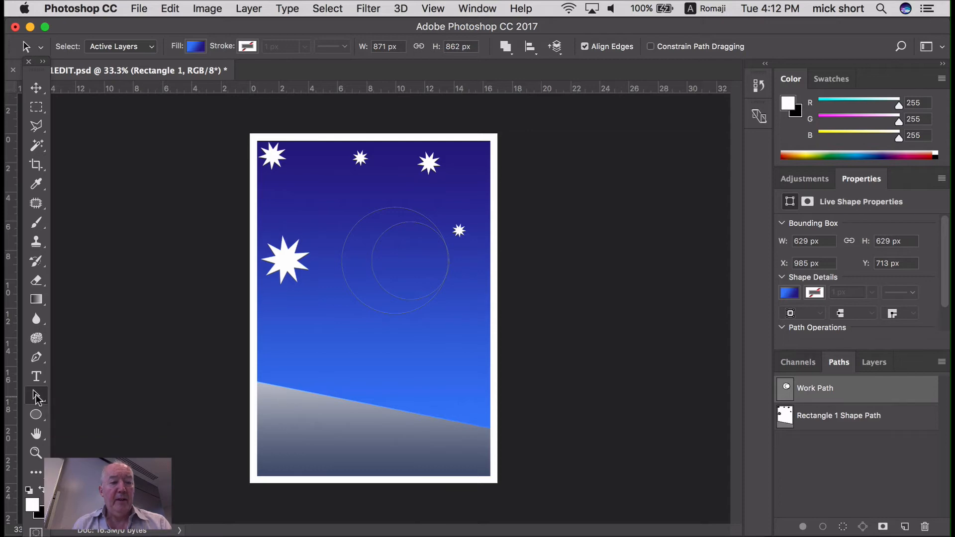
click(379, 283)
drag(373, 262, 372, 264)
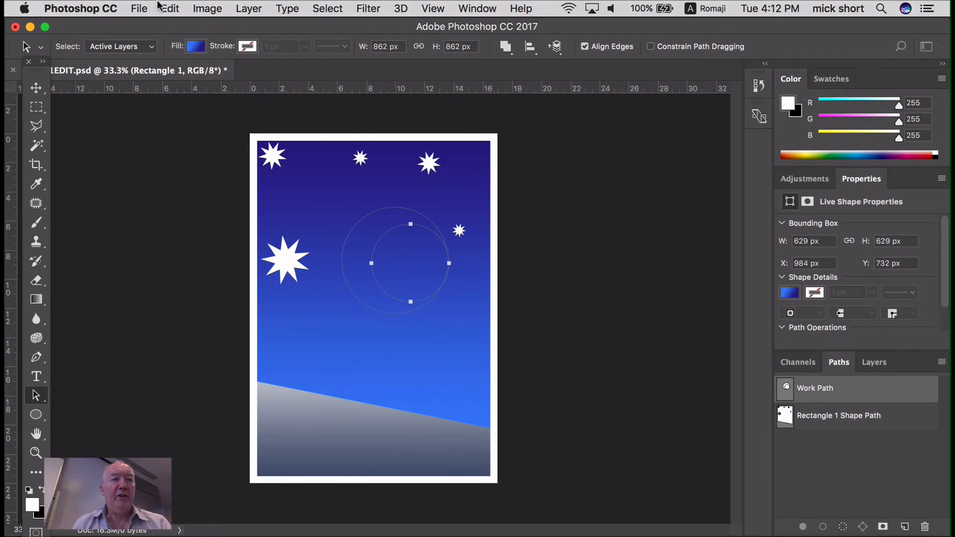
- Enlarge the inner circle to about 109% with Free Transform Path, making it about 687 px across, and realign it with the outer circle's right edge
click(168, 8)
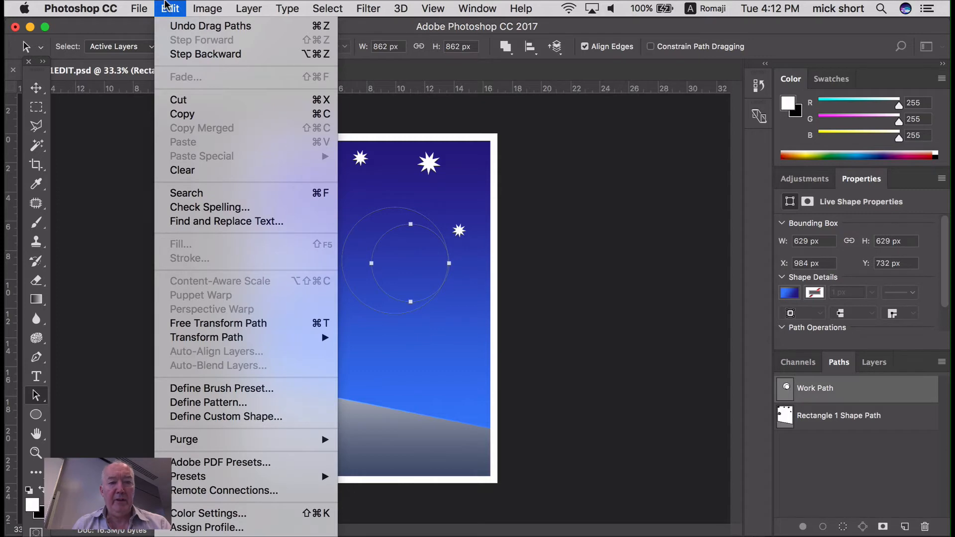
click(203, 323)
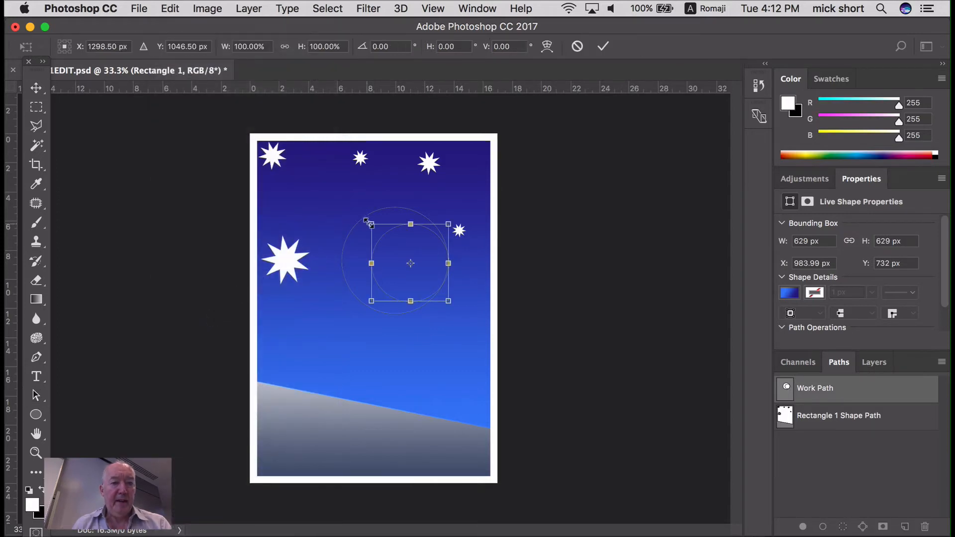
drag(371, 223, 364, 217)
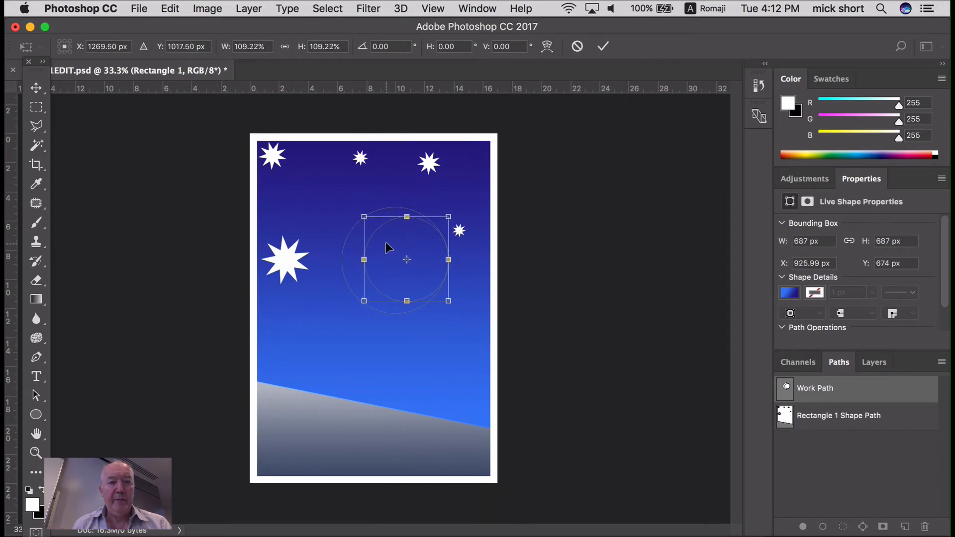
key(Return)
drag(364, 259, 364, 259)
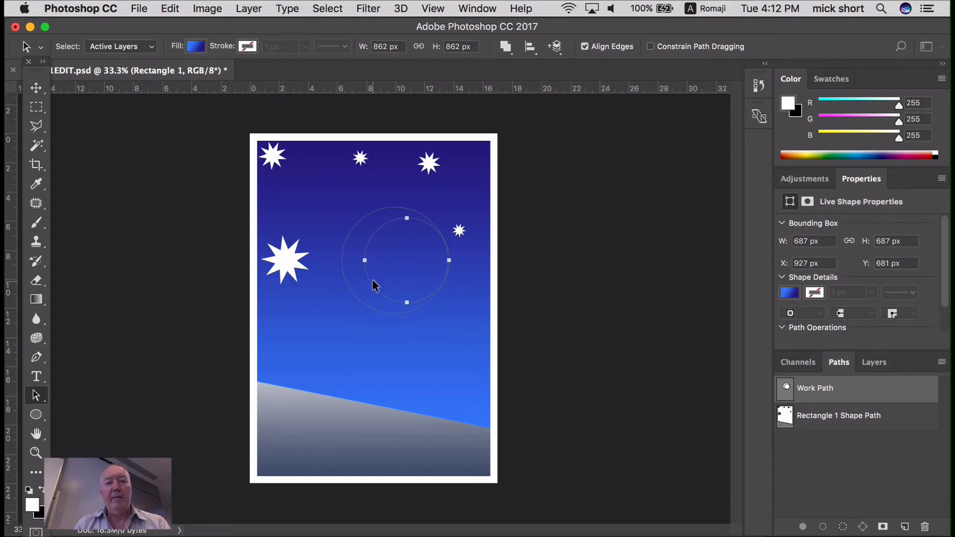
- Save the work path under the name moon
double_click(818, 392)
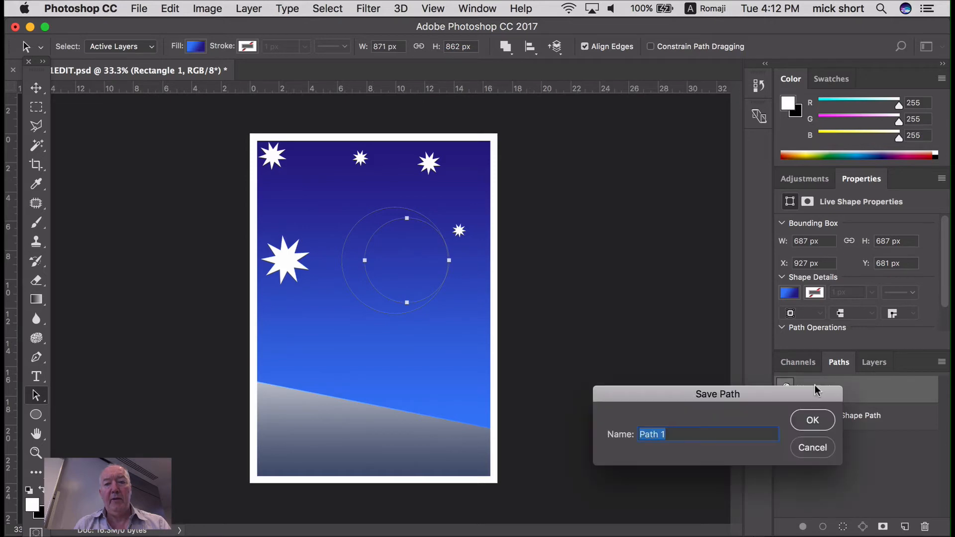
text(moon)
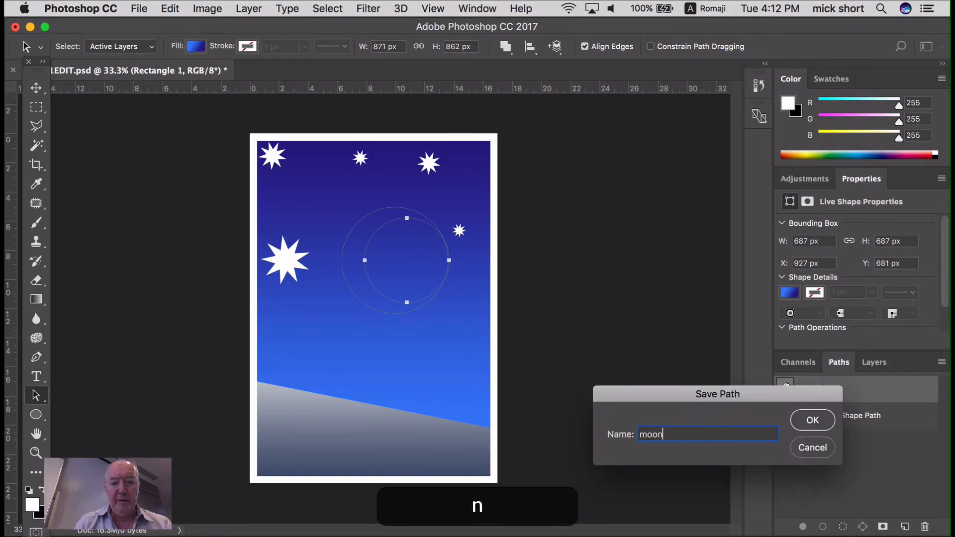
key(Return)
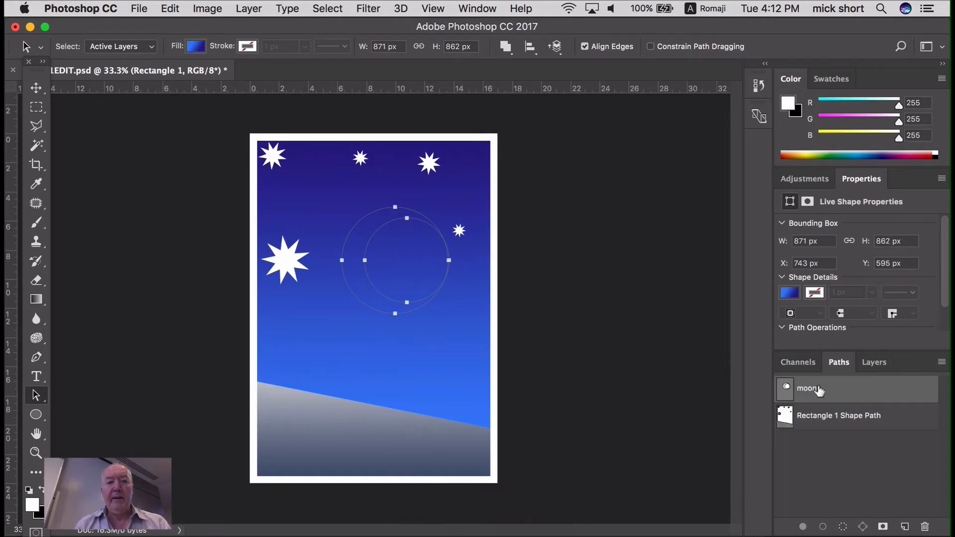
- Add a new layer above Rectangle 1 and name it moon
click(876, 367)
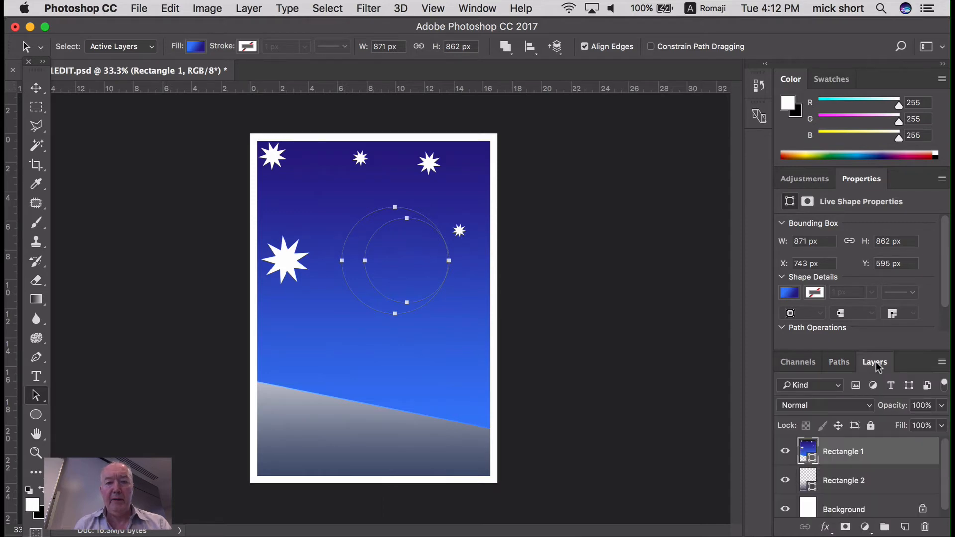
click(905, 526)
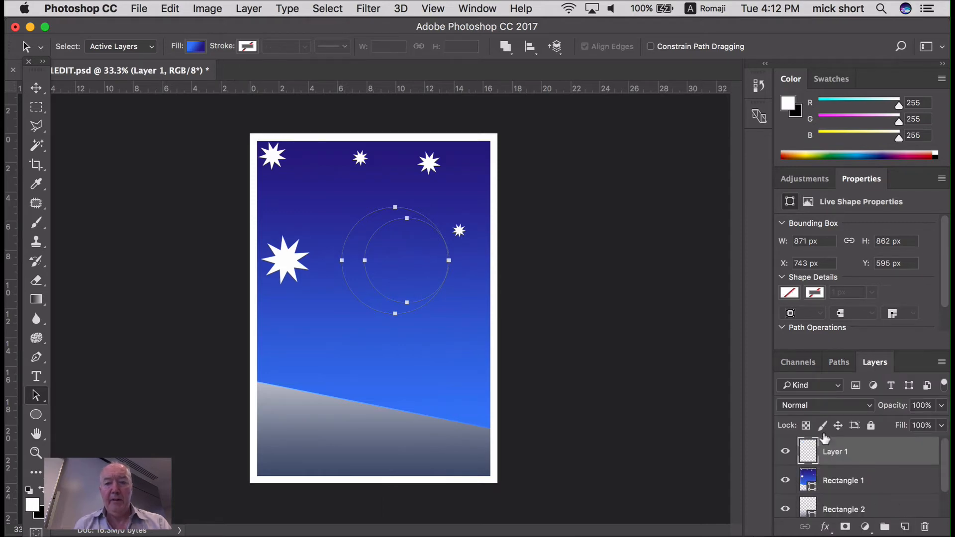
double_click(831, 450)
text(moon)
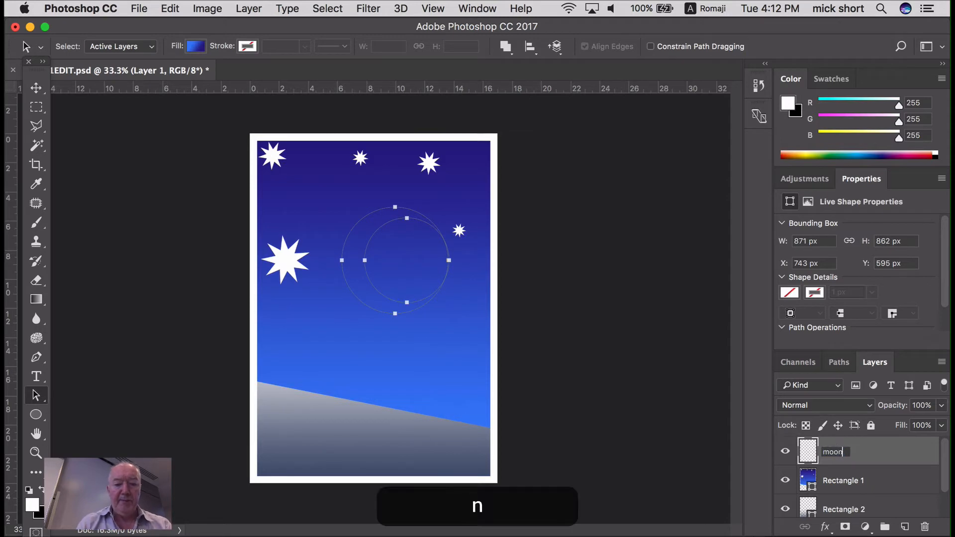
key(Return)
- Set the inner circle of the moon path to Subtract Front Shape so that a crescent remains
click(839, 363)
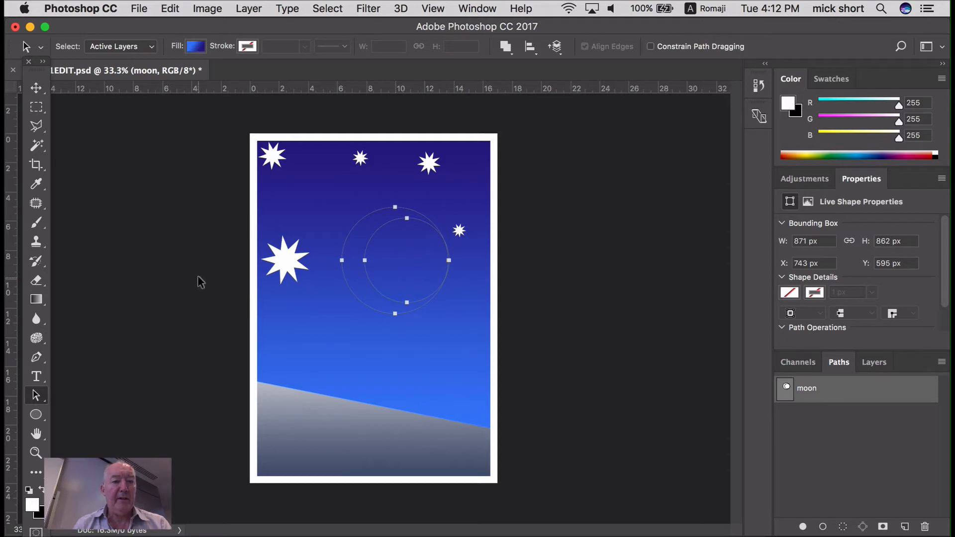
click(182, 415)
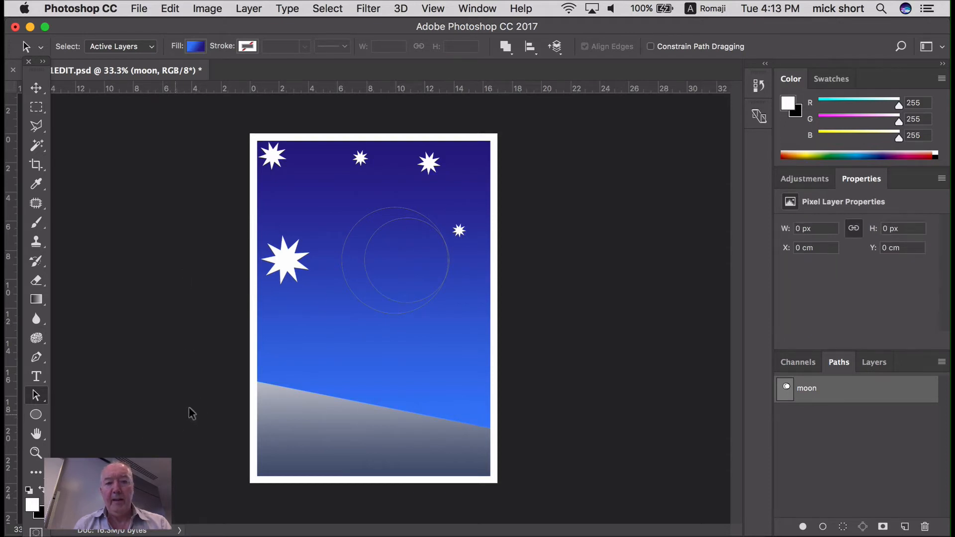
click(369, 279)
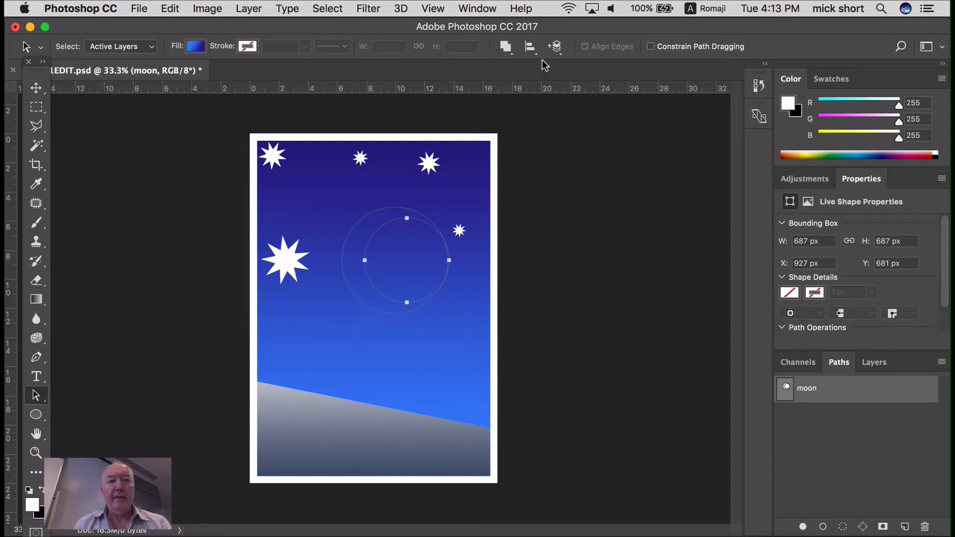
click(507, 47)
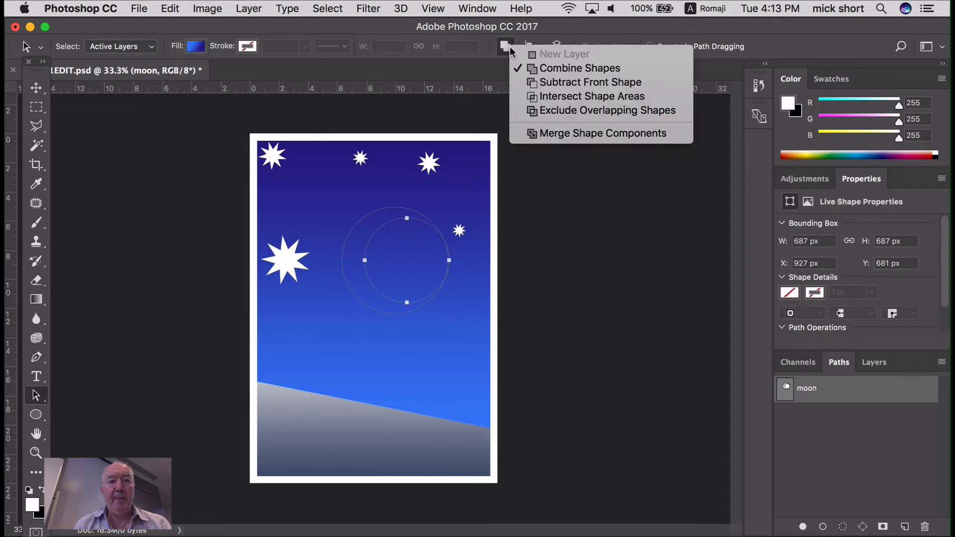
click(550, 86)
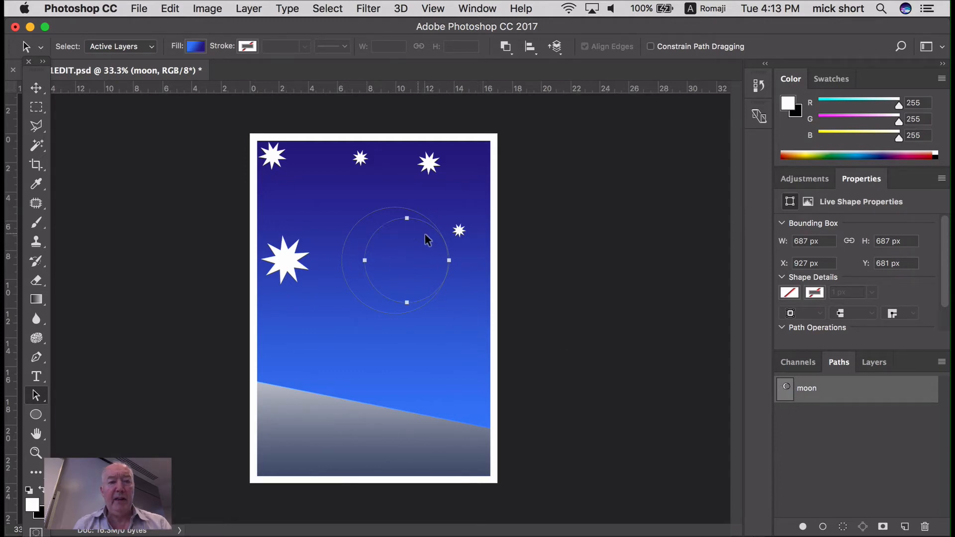
- Try to fill the moon path on the moon layer with only the inner circle selected, and undo the fill
click(875, 363)
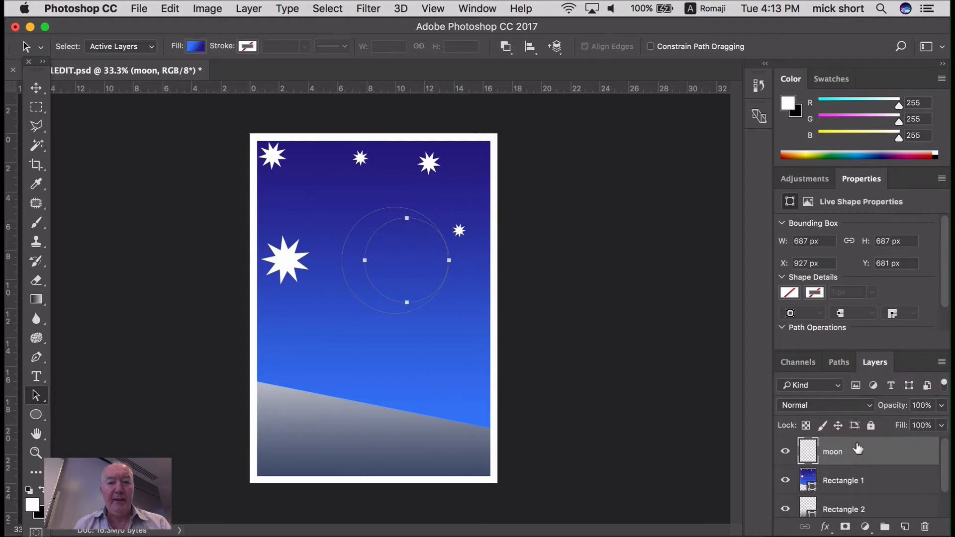
click(840, 362)
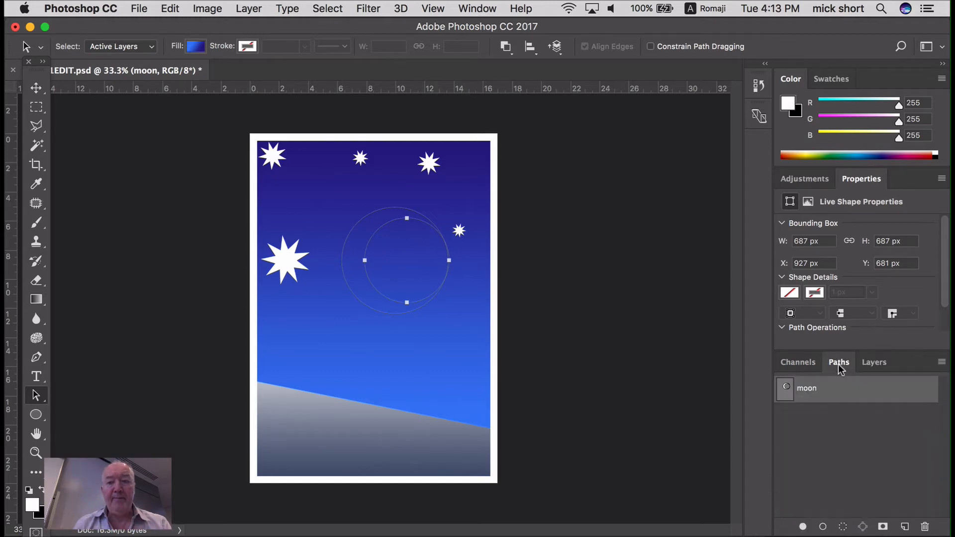
click(803, 524)
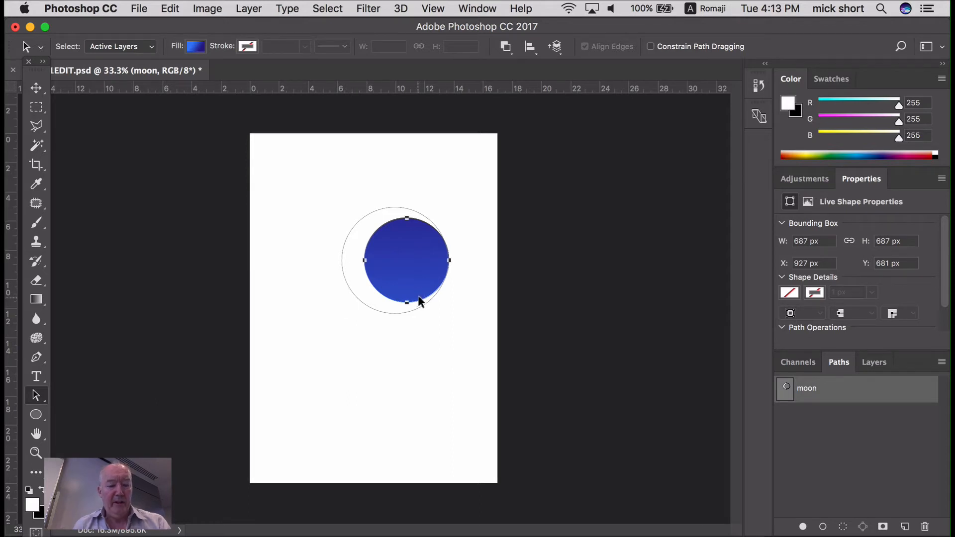
key(super+z)
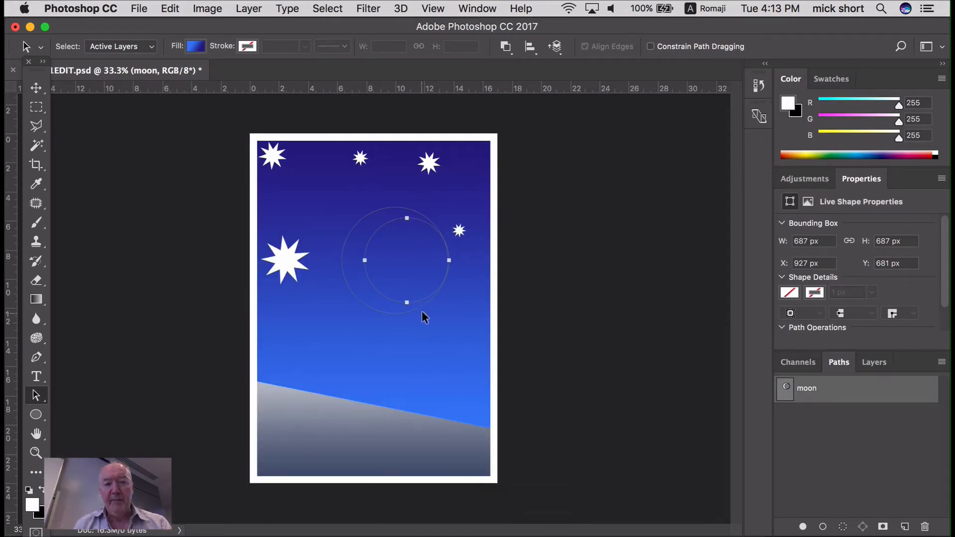
- Reselect the whole moon path without any single circle selected, fill it with the white foreground colour, and deselect the path
click(845, 434)
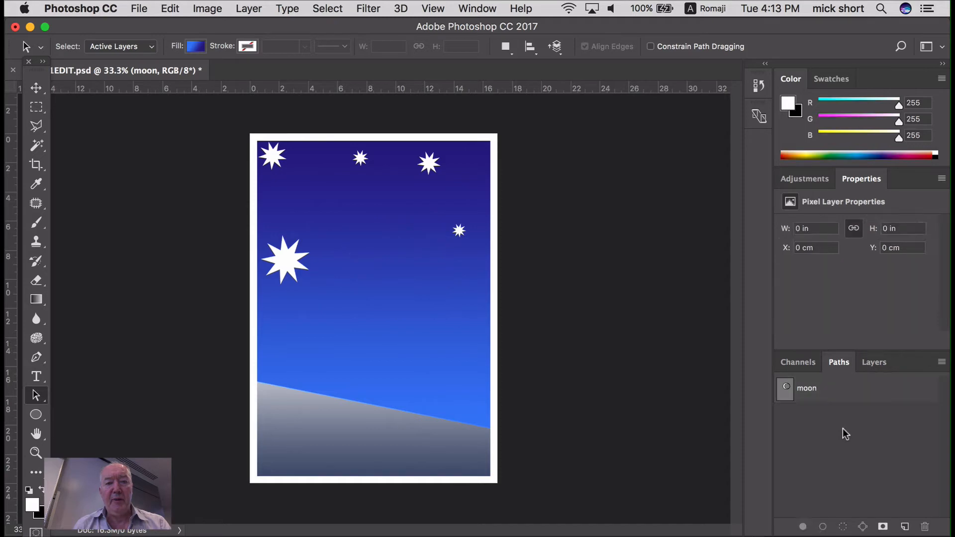
click(836, 396)
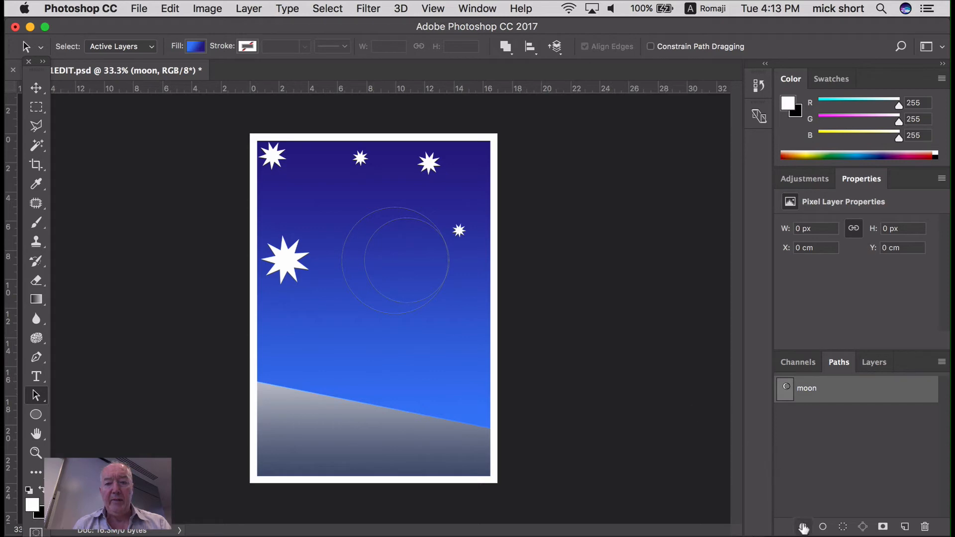
click(802, 526)
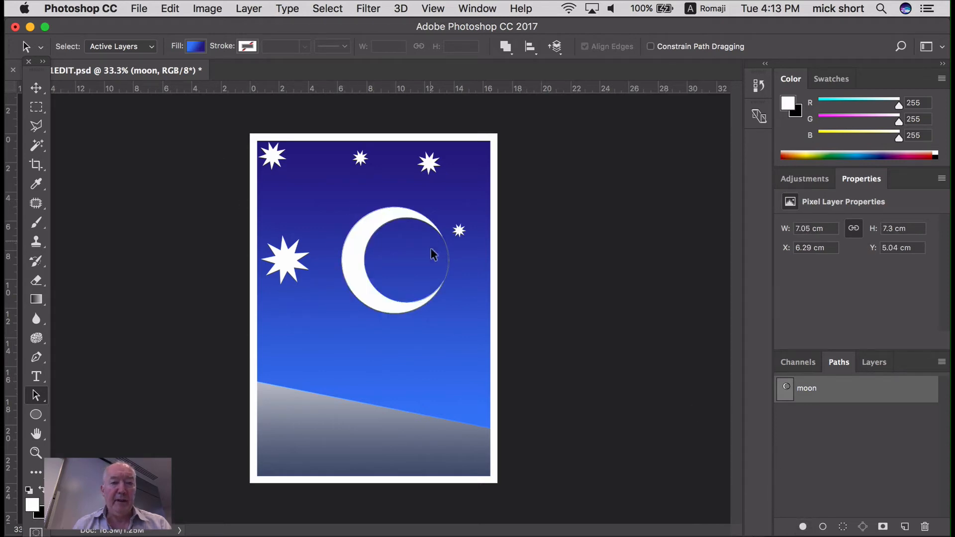
click(857, 447)
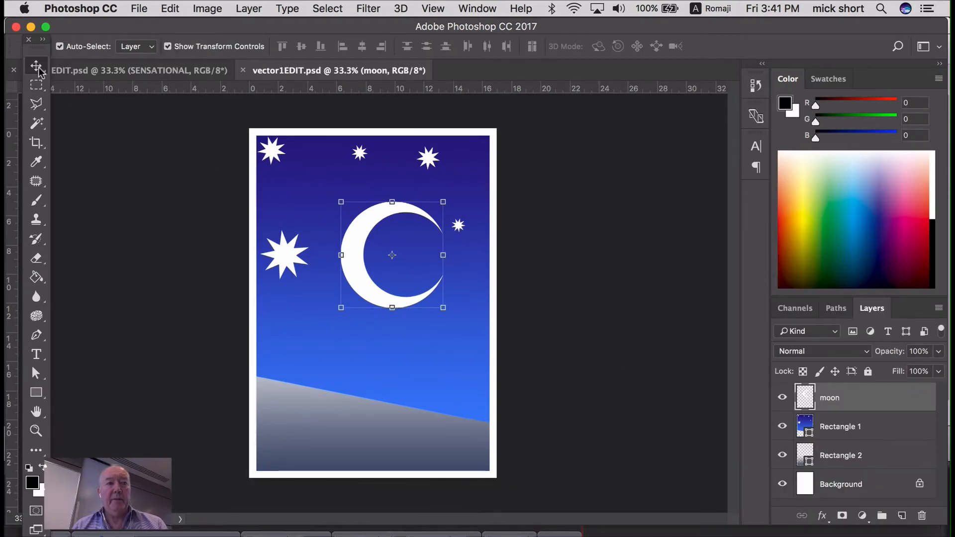
- Move the white crescent moon up and to the left, so that it touches the large star
drag(371, 277, 324, 250)
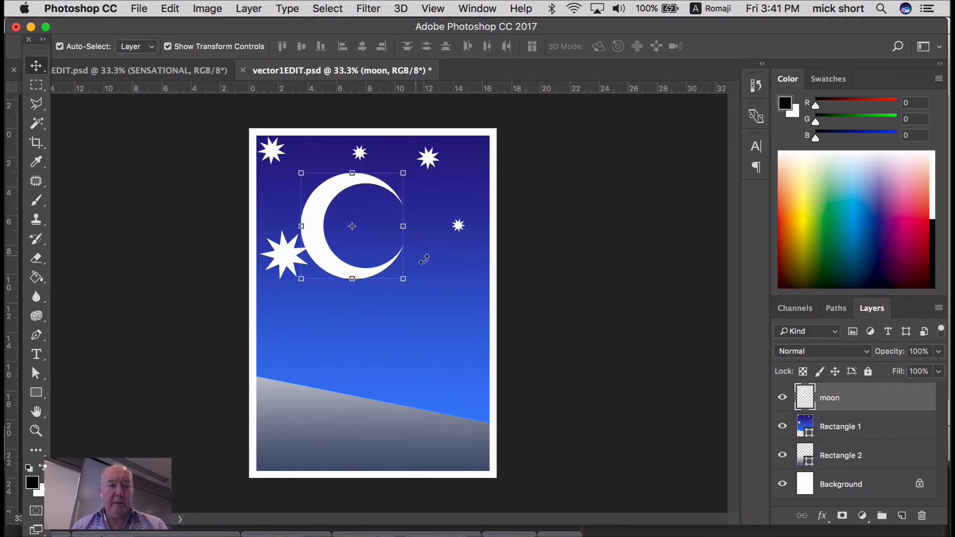
- Draw a text box about 10 × 5 cm below the moon and enter "amazing musical!" as its first line
click(547, 289)
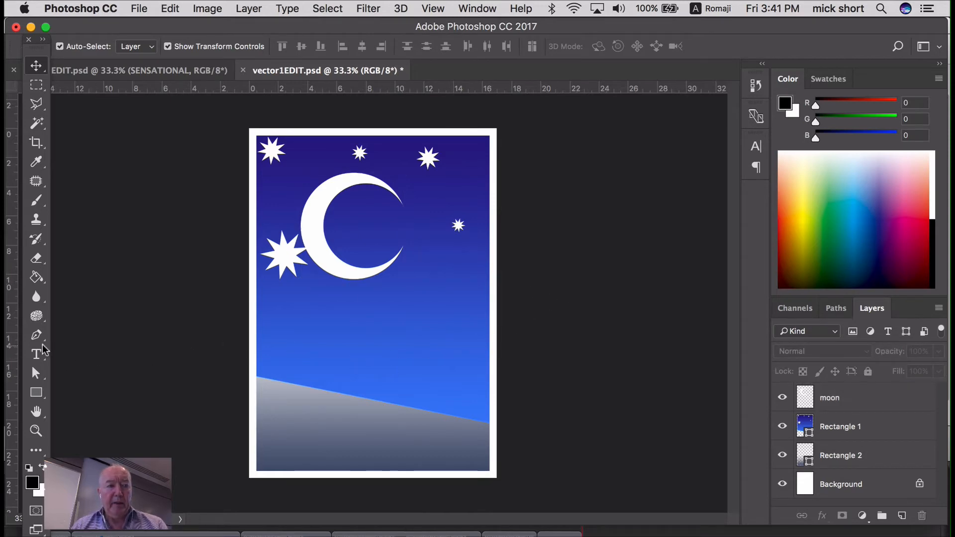
click(40, 352)
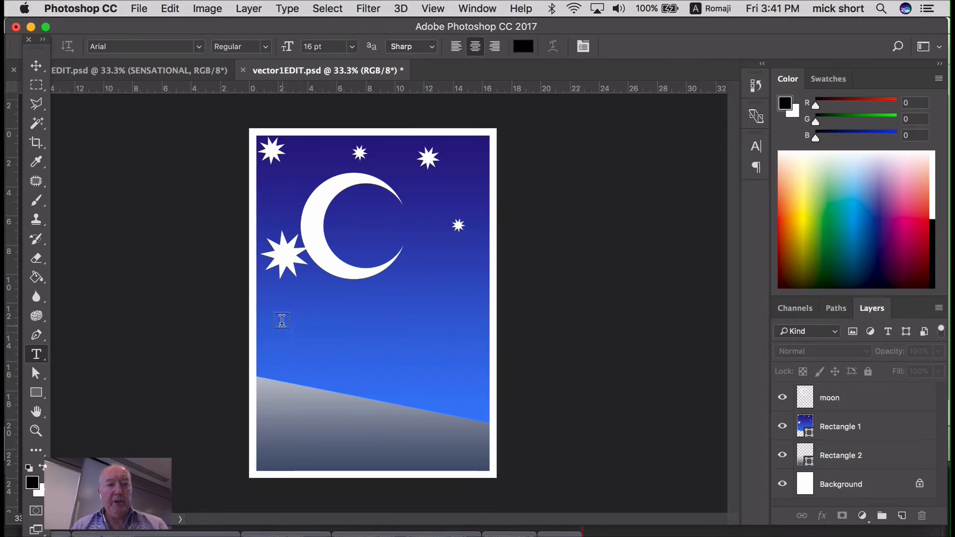
drag(275, 302, 425, 373)
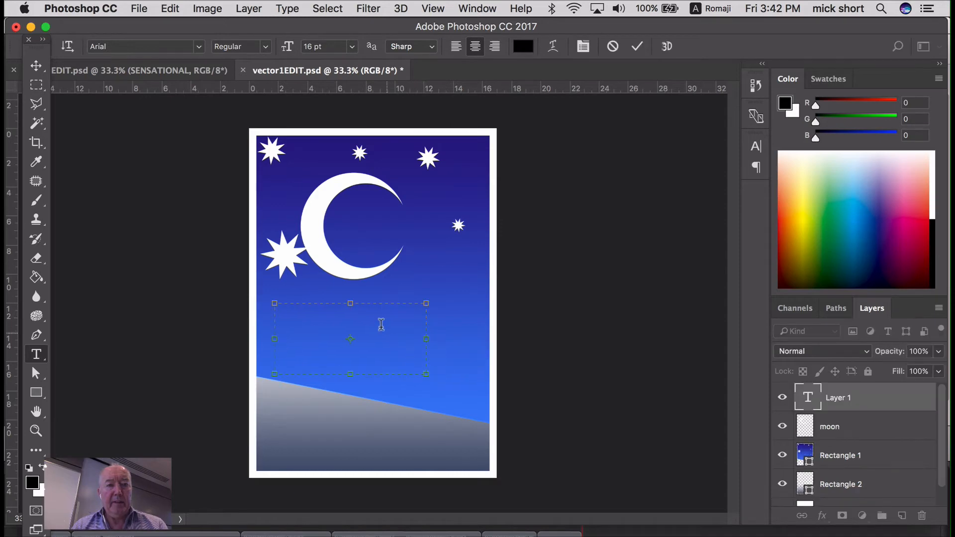
text(amazing )
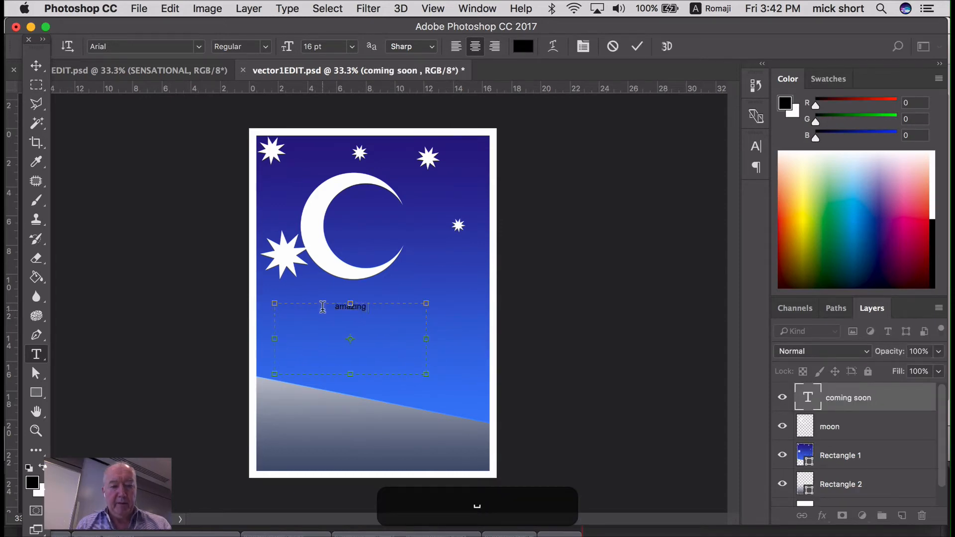
text(musical)
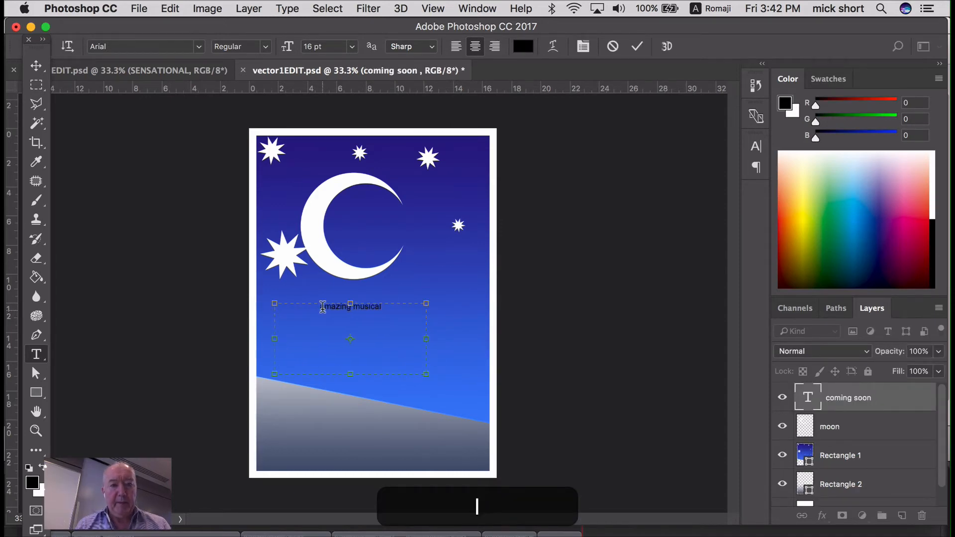
key(shift)
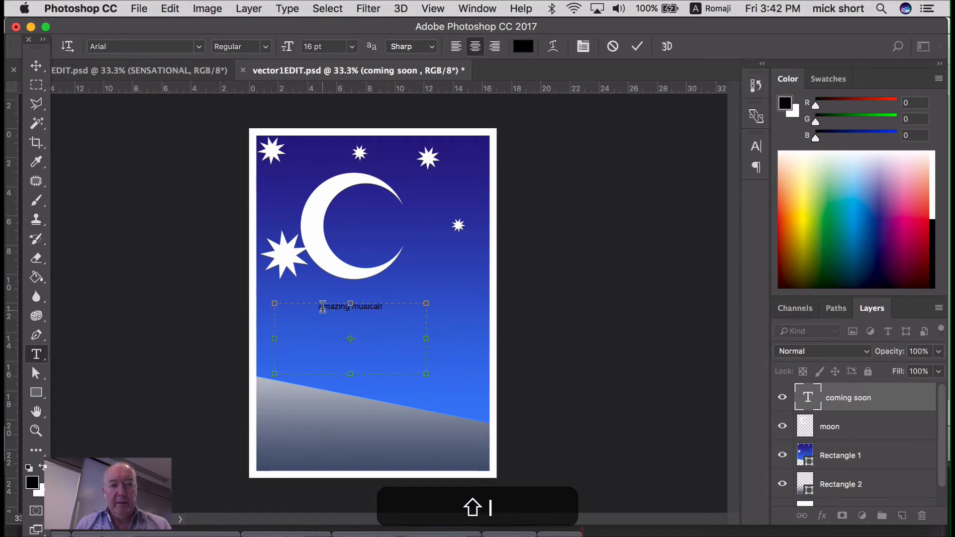
key(shift+Return)
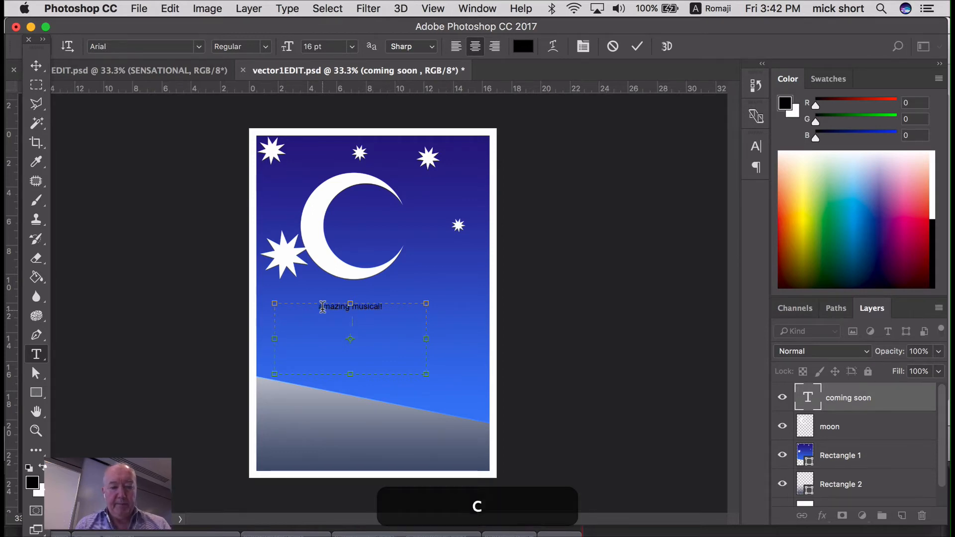
- Add "coming soon" and "The Times says:" as the second and third lines of the text box
text(coming so)
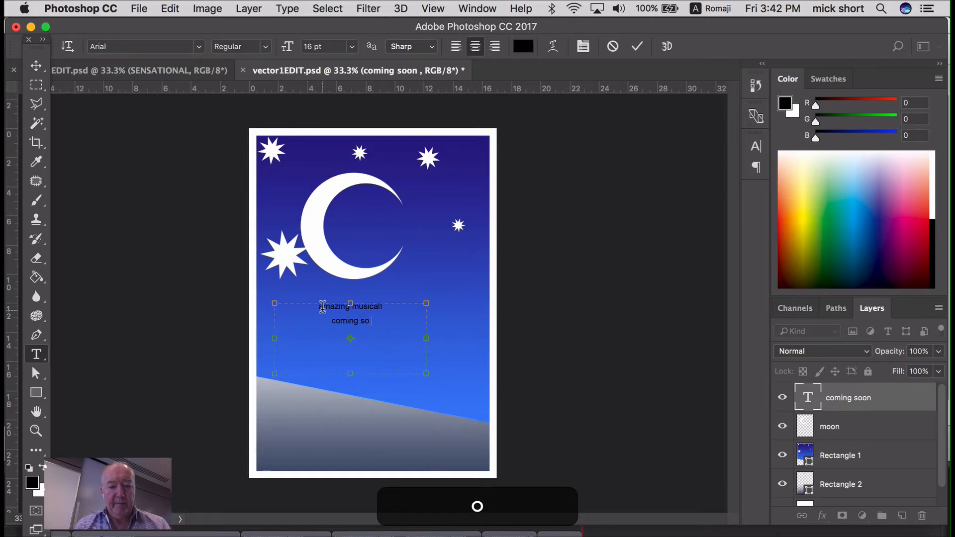
text(on)
key(Return)
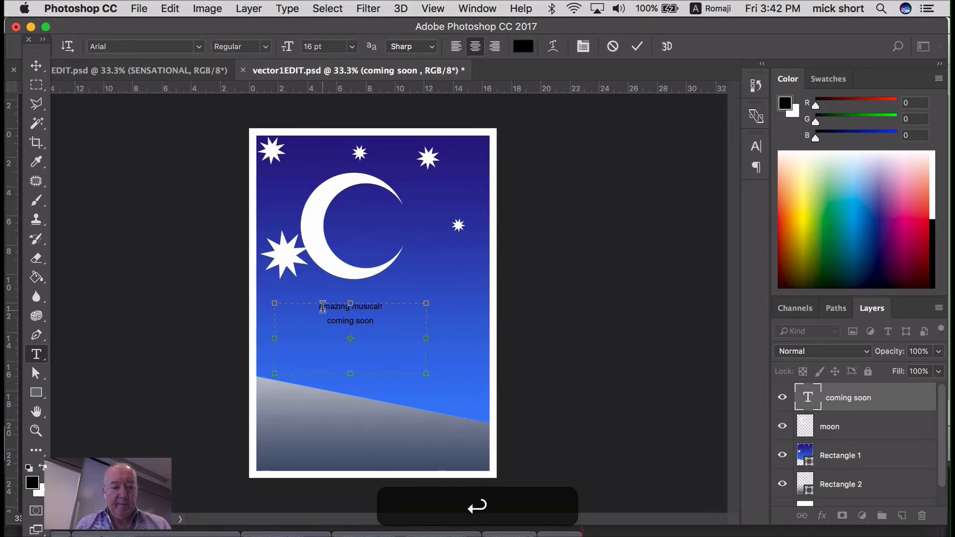
text(The Tim)
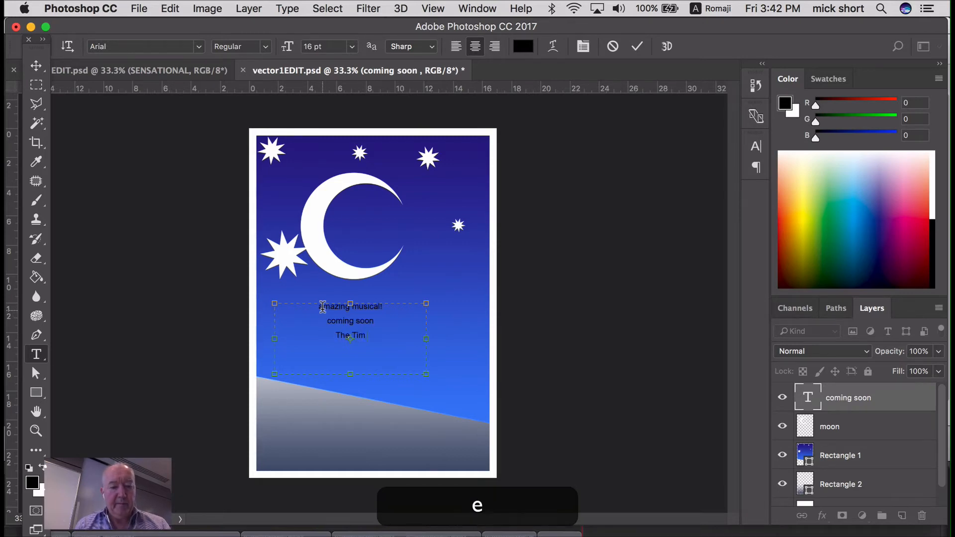
text(es says)
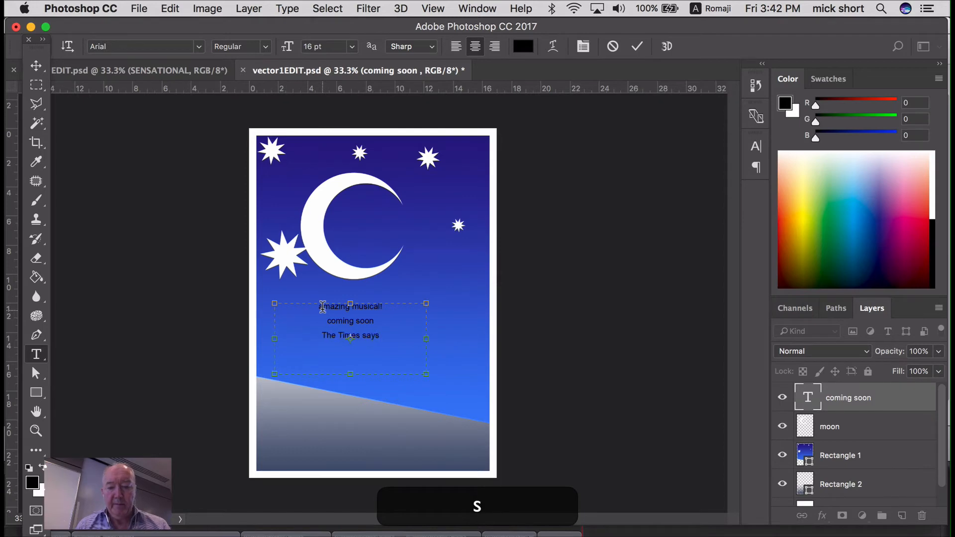
text(:)
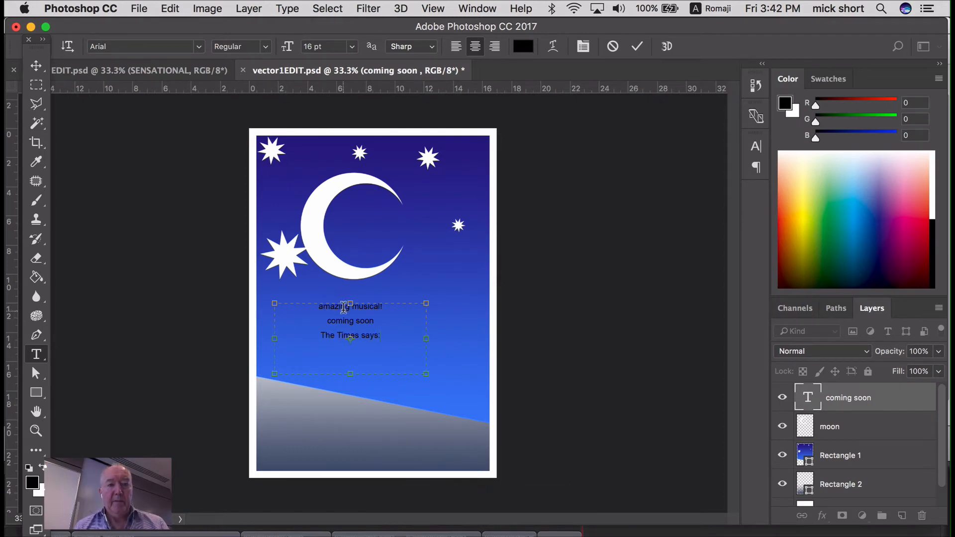
- Set all three lines of text to automatic leading and a font size of 30 pt
drag(383, 335, 298, 303)
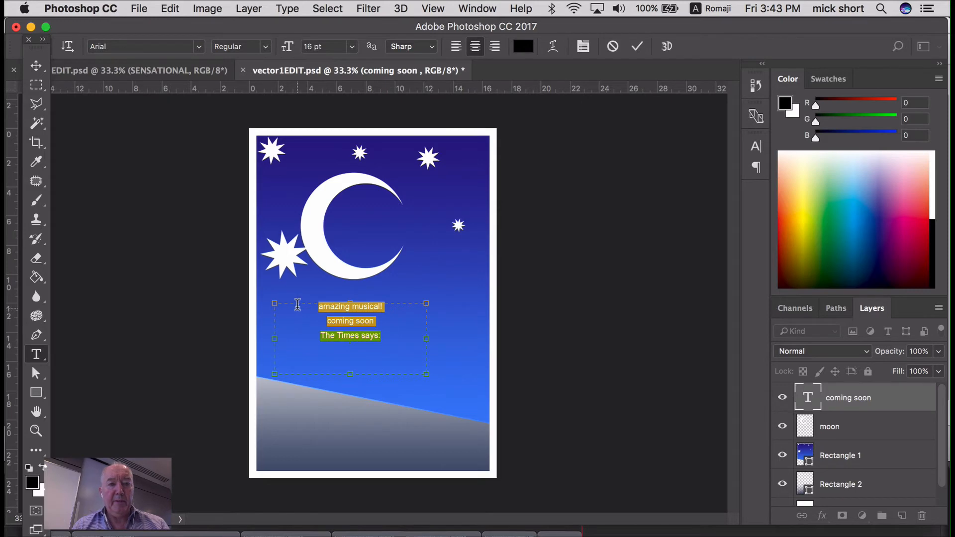
click(582, 48)
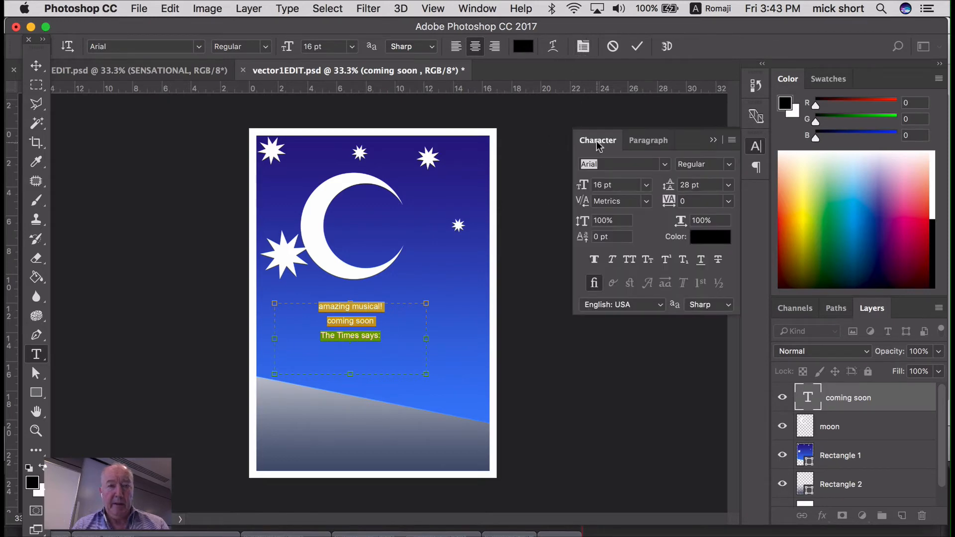
click(728, 185)
click(703, 197)
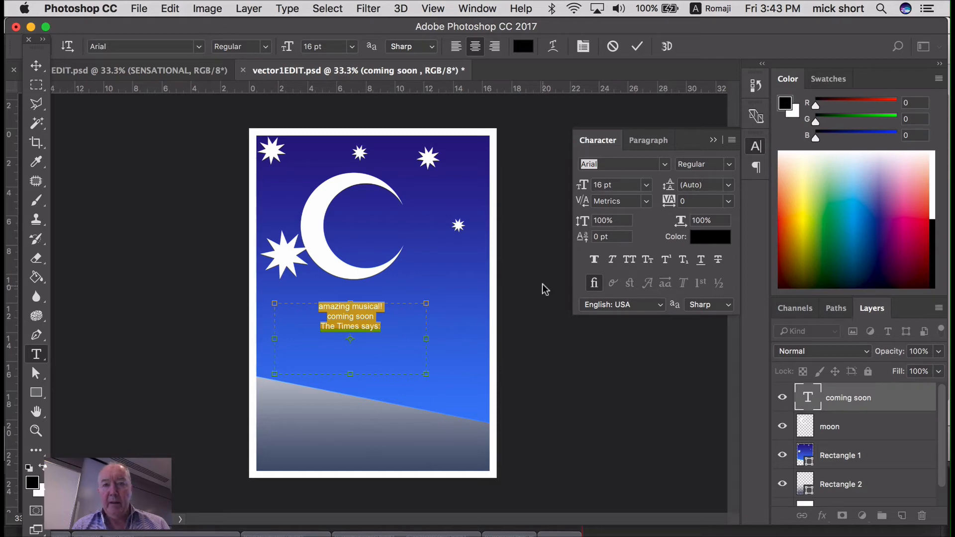
click(648, 186)
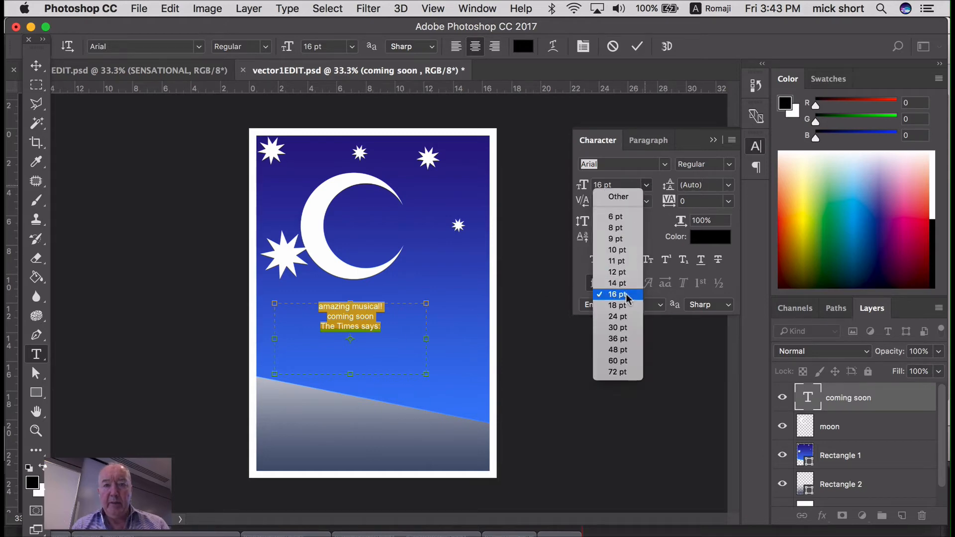
click(611, 336)
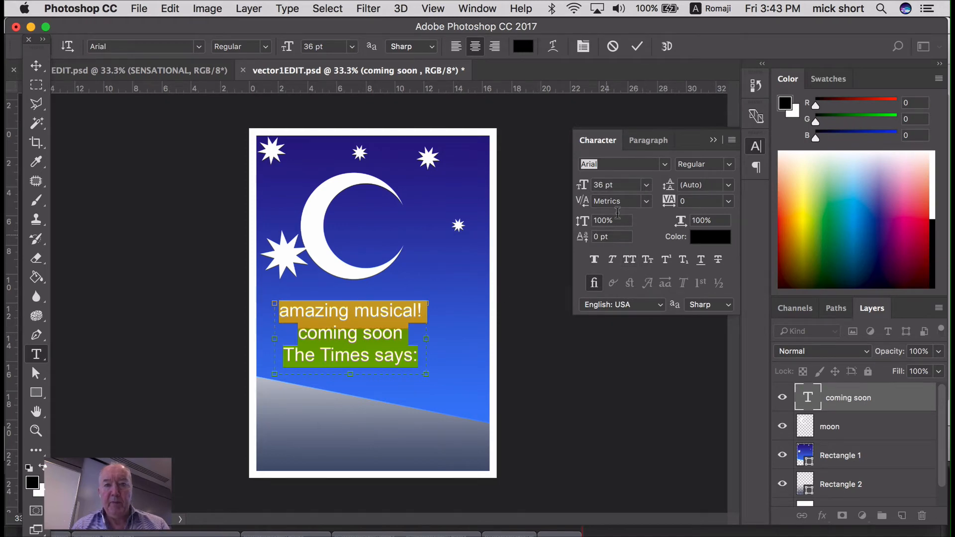
click(645, 188)
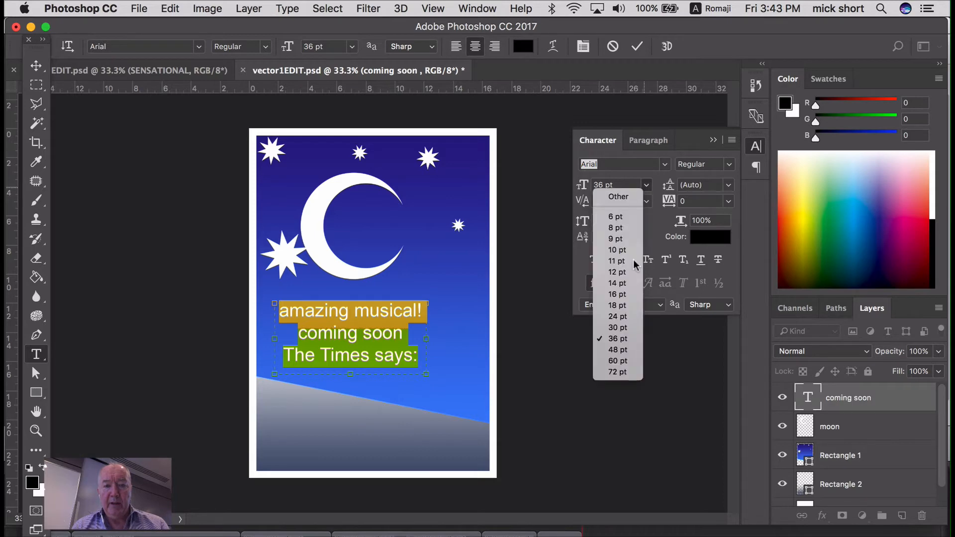
click(616, 326)
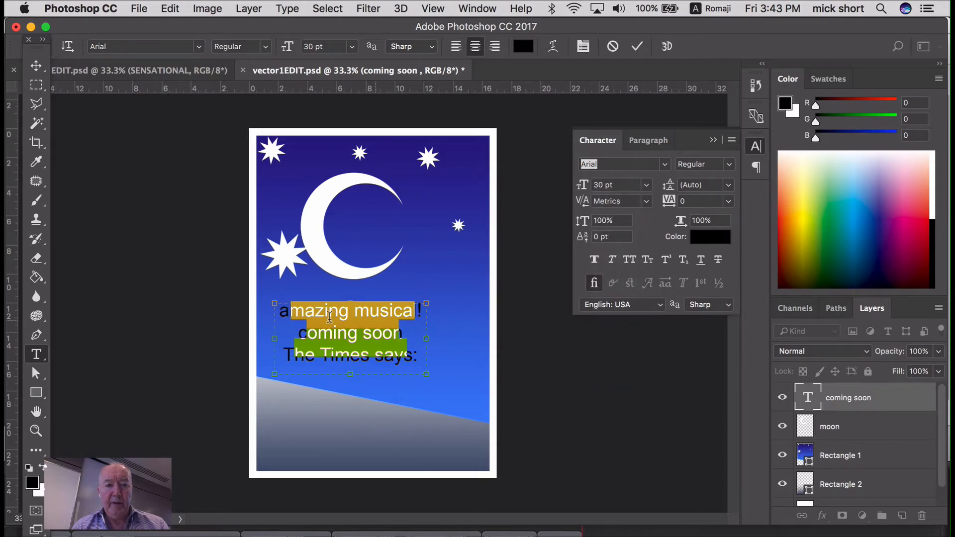
- Set the "coming soon" line to 48 pt Bold and widen the text box to about 12.5 cm so the line does not wrap
double_click(378, 312)
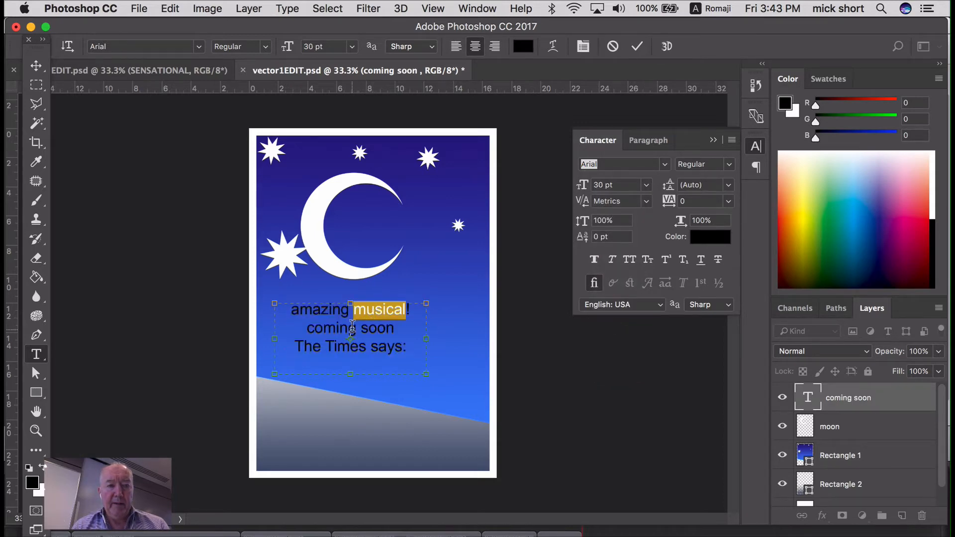
click(354, 328)
drag(309, 328, 396, 328)
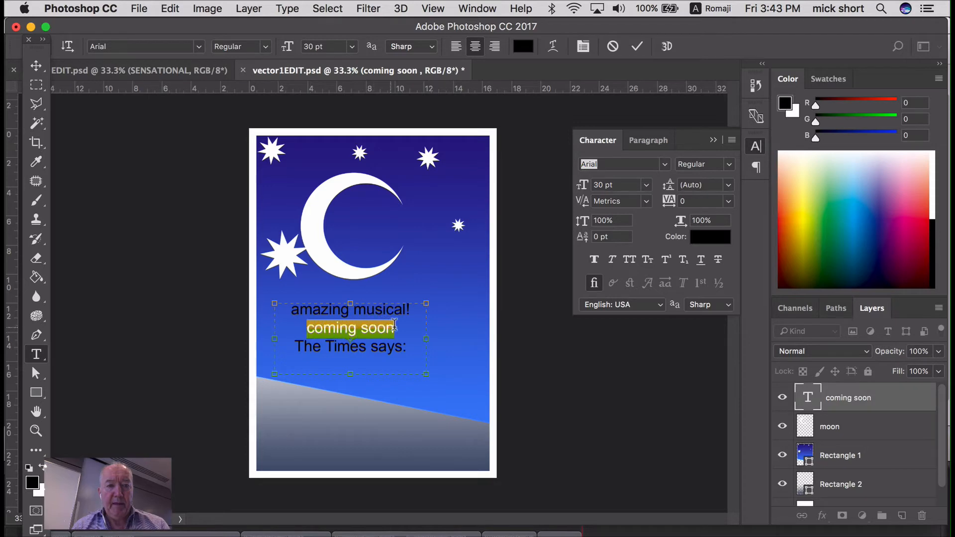
click(647, 185)
click(628, 349)
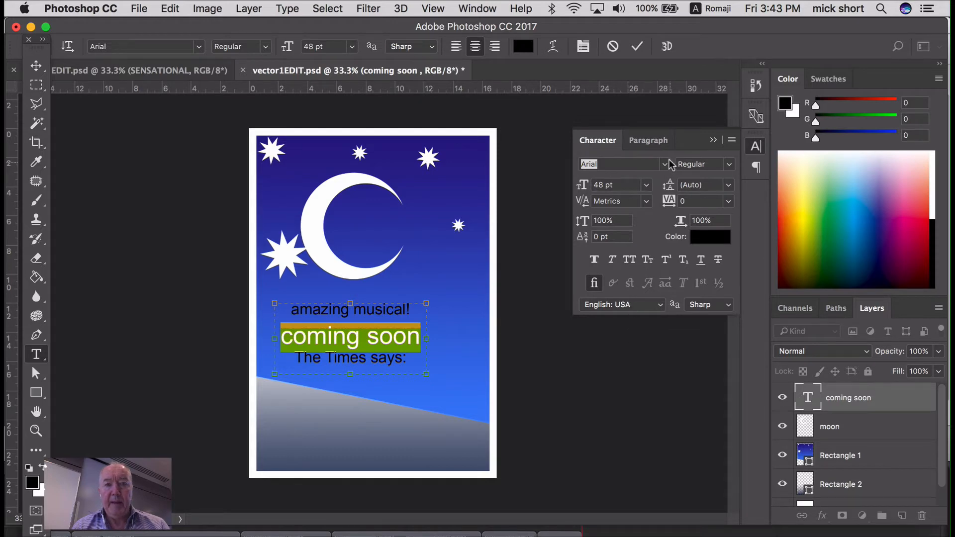
click(729, 164)
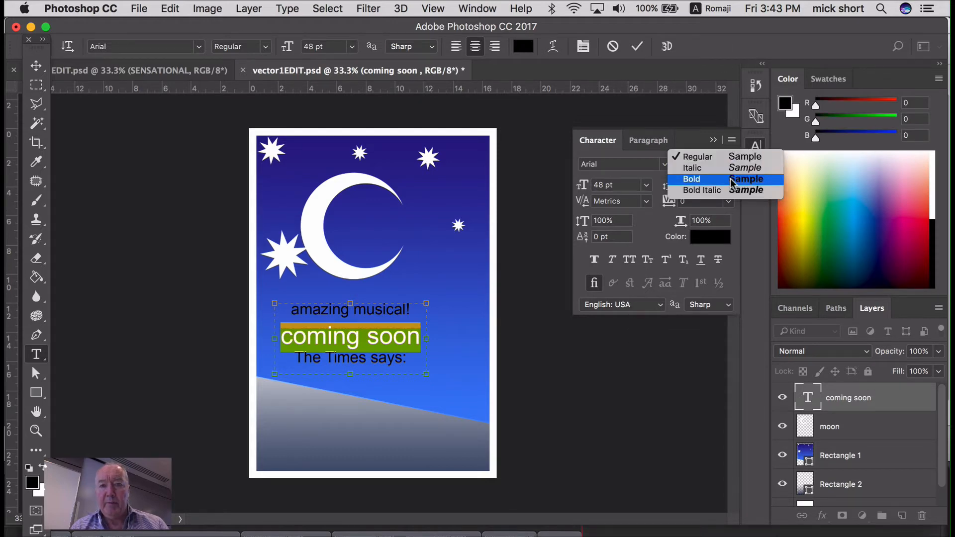
click(730, 179)
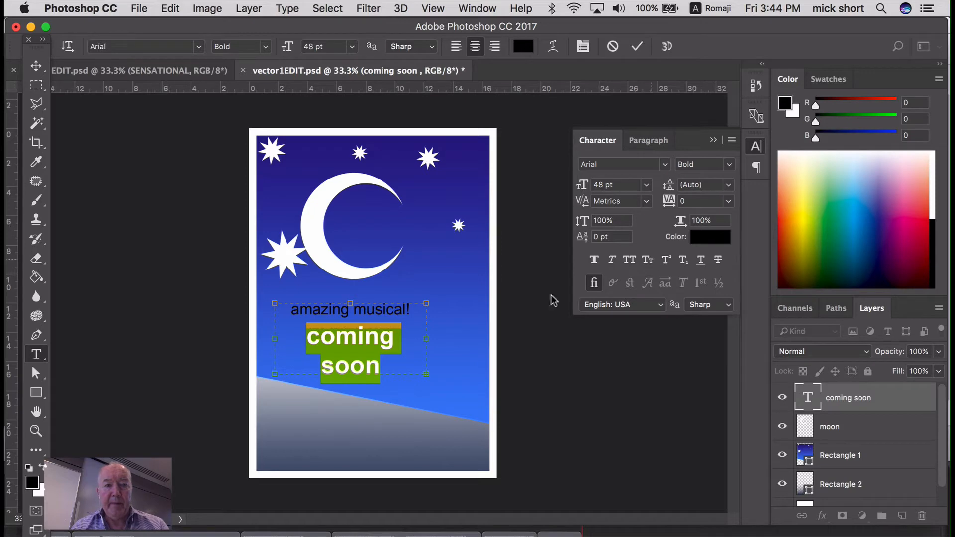
drag(426, 372, 458, 409)
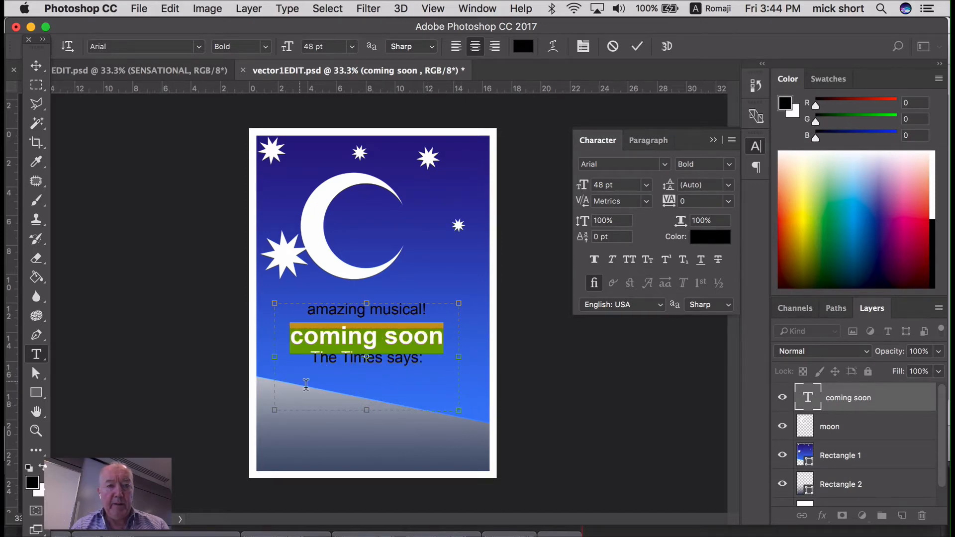
drag(372, 411, 373, 377)
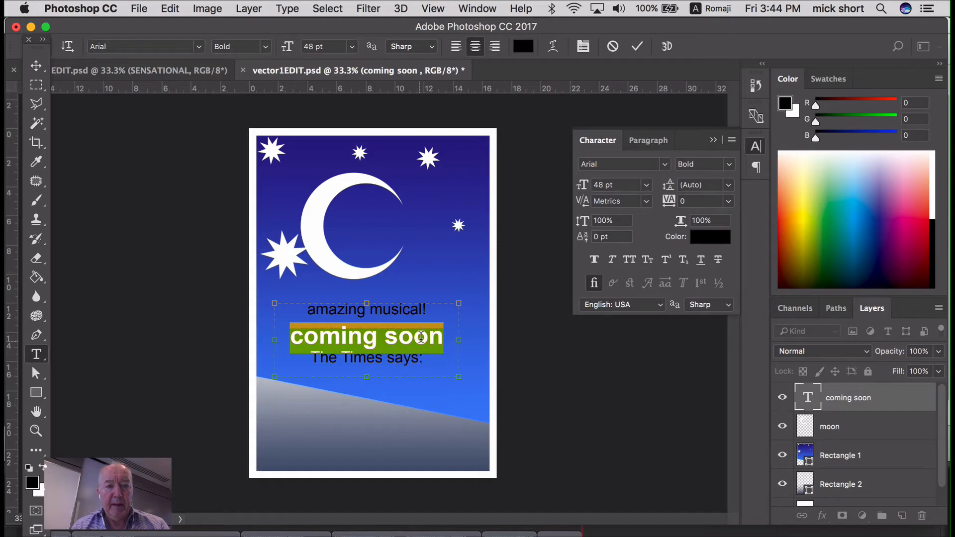
- Colour only the word "soon" pale yellow (RGB 255, 252, 190)
click(436, 339)
drag(384, 339, 444, 339)
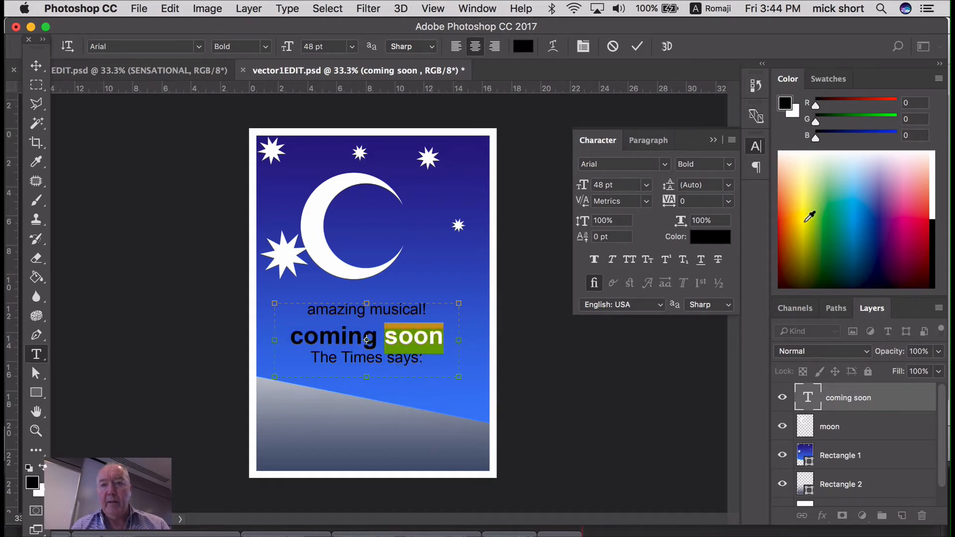
drag(814, 173, 810, 164)
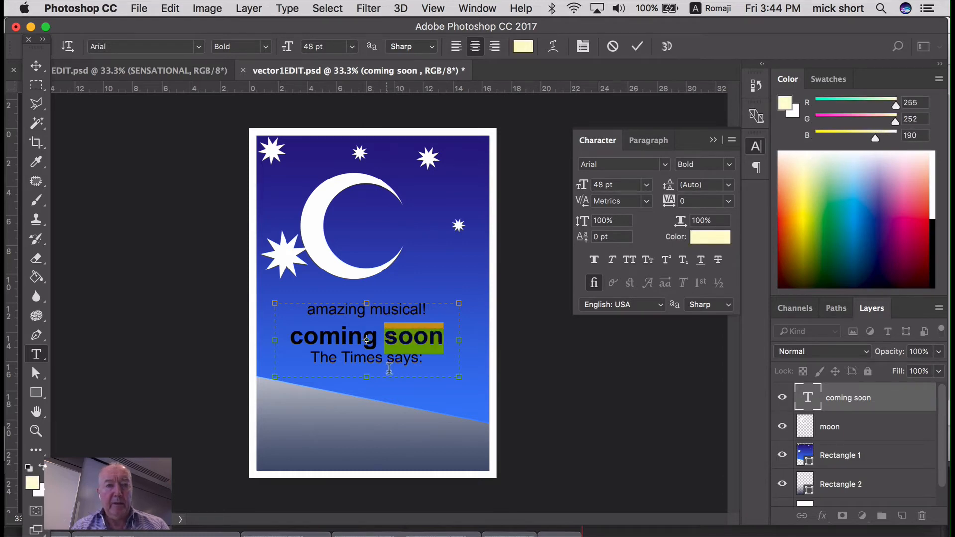
click(382, 344)
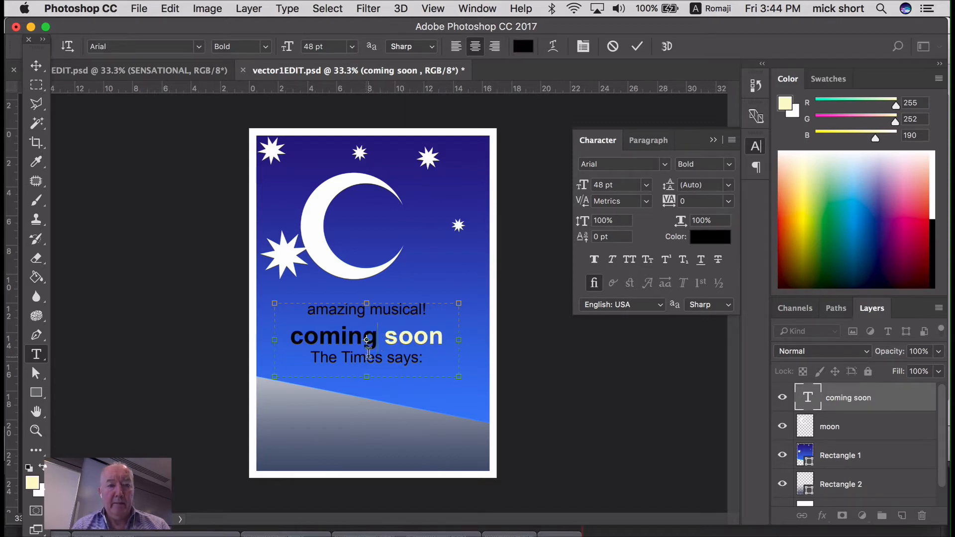
- Format the "amazing musical!" line in pink (RGB 226, 68, 102), Bold, at 36 pt
drag(427, 310, 304, 309)
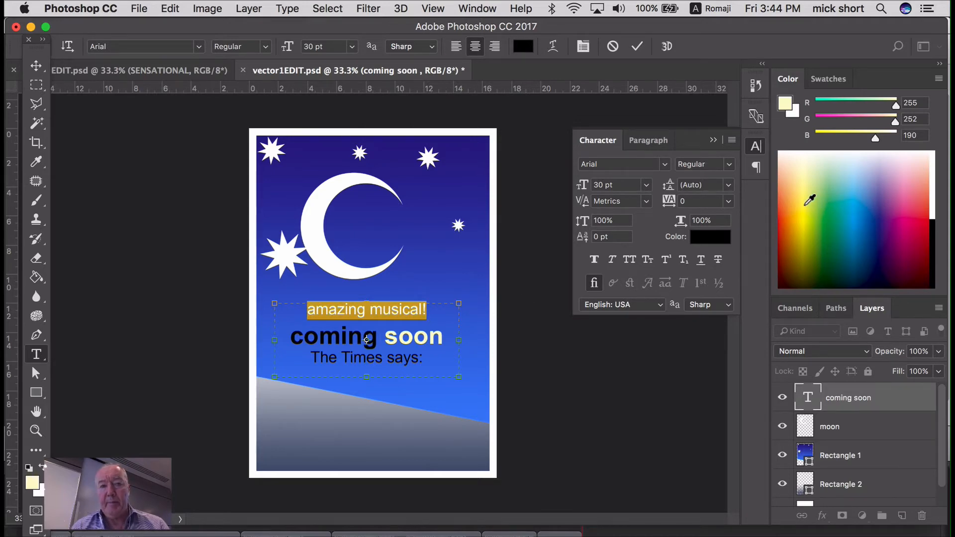
click(915, 202)
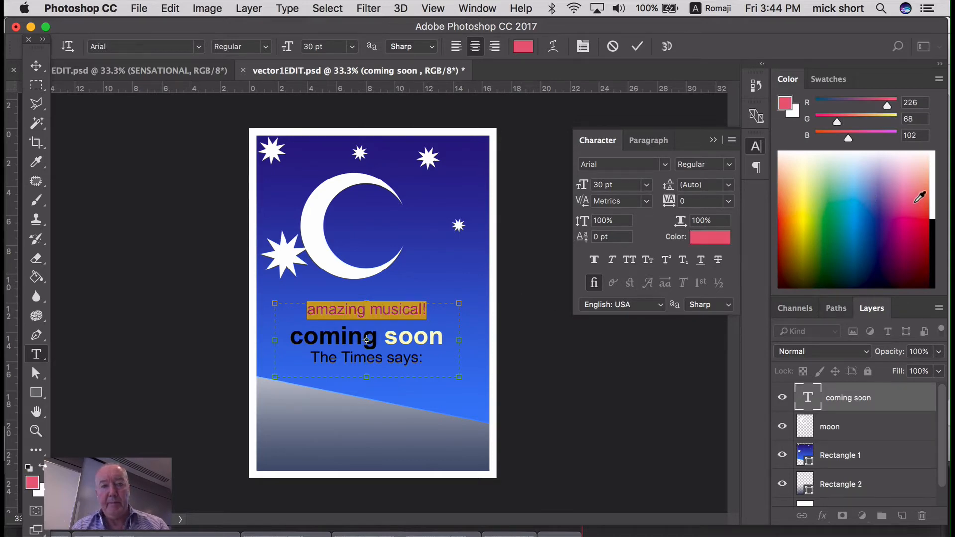
click(720, 166)
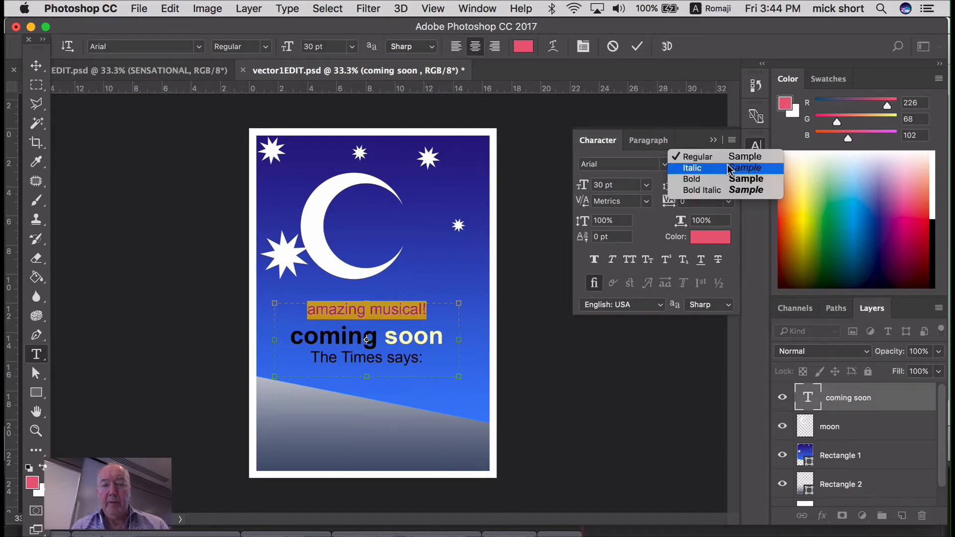
click(727, 178)
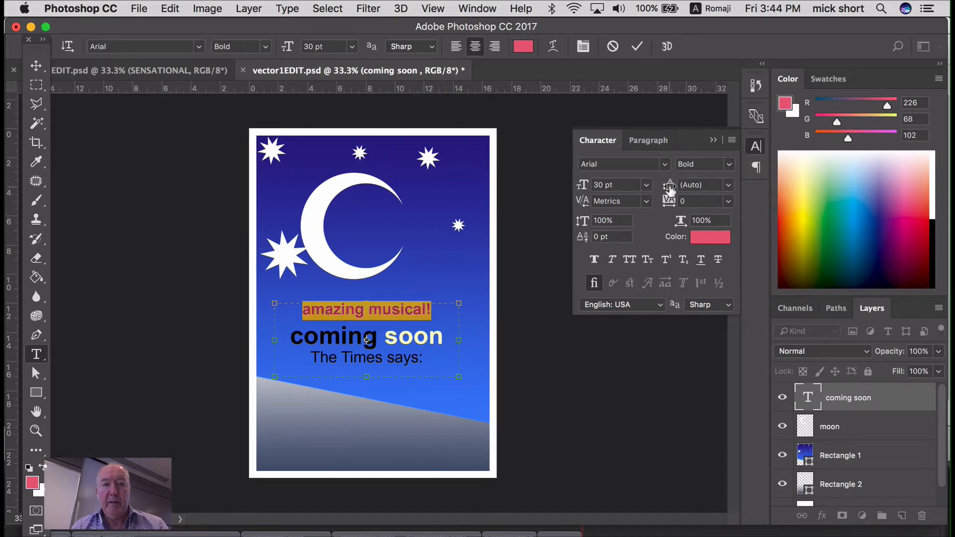
click(648, 186)
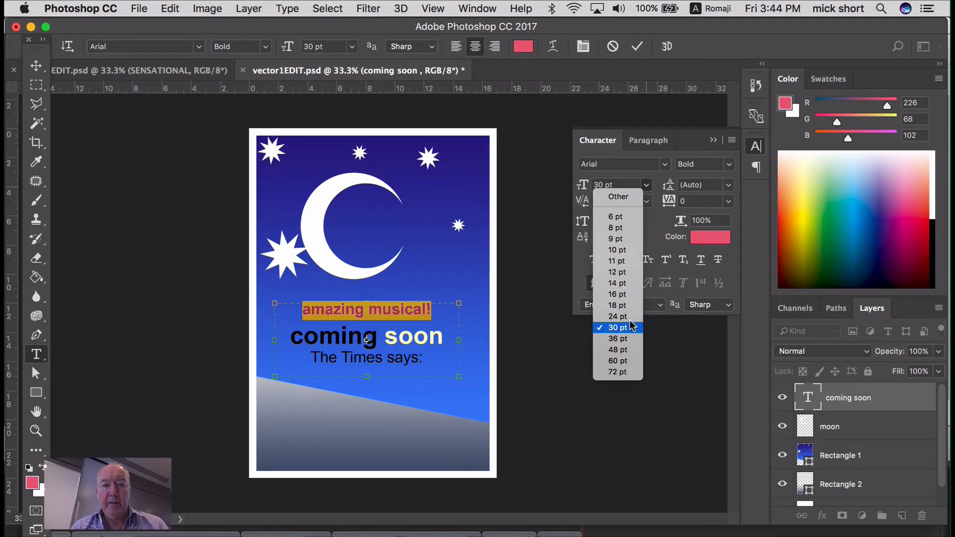
click(627, 339)
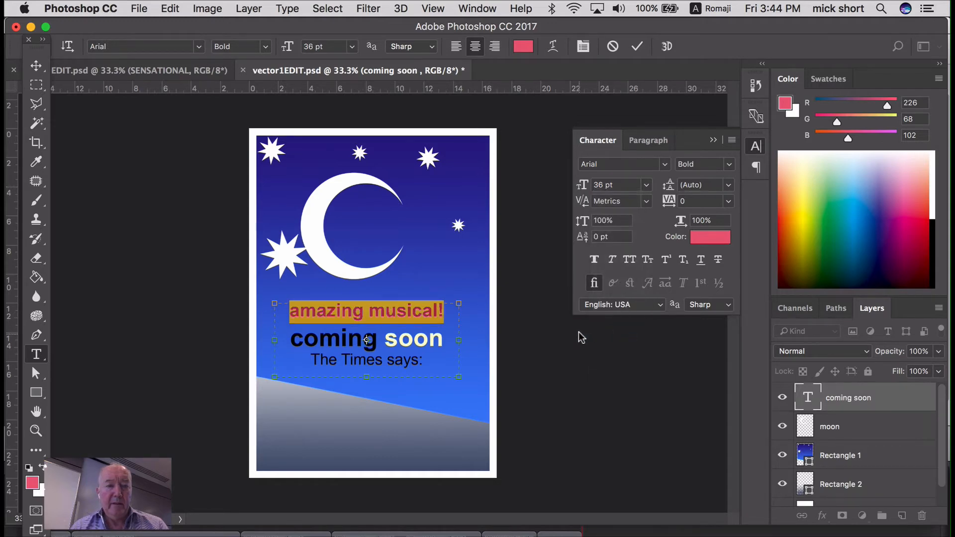
- Colour the "The Times says:" line yellow (RGB 248, 237, 0) and move the text block slightly up and to the left
drag(422, 360, 300, 362)
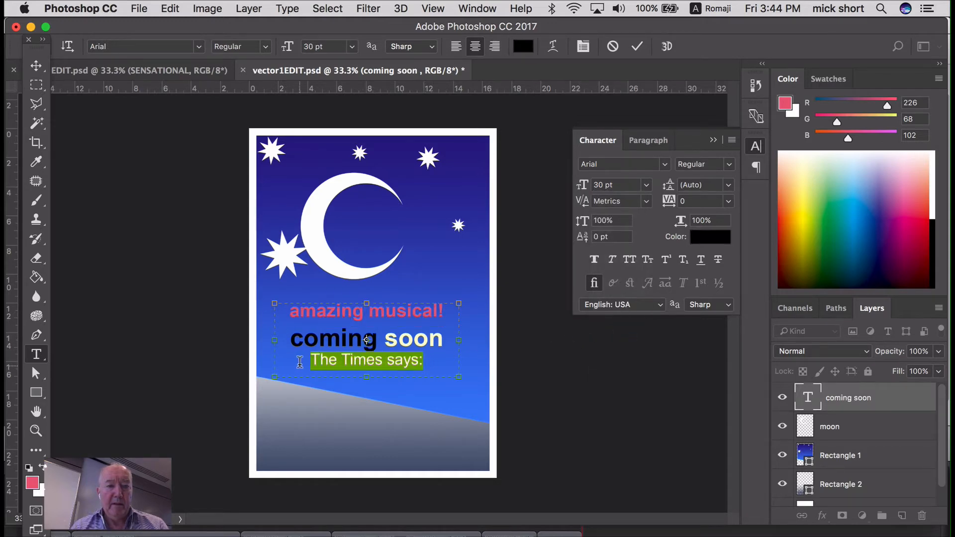
click(810, 208)
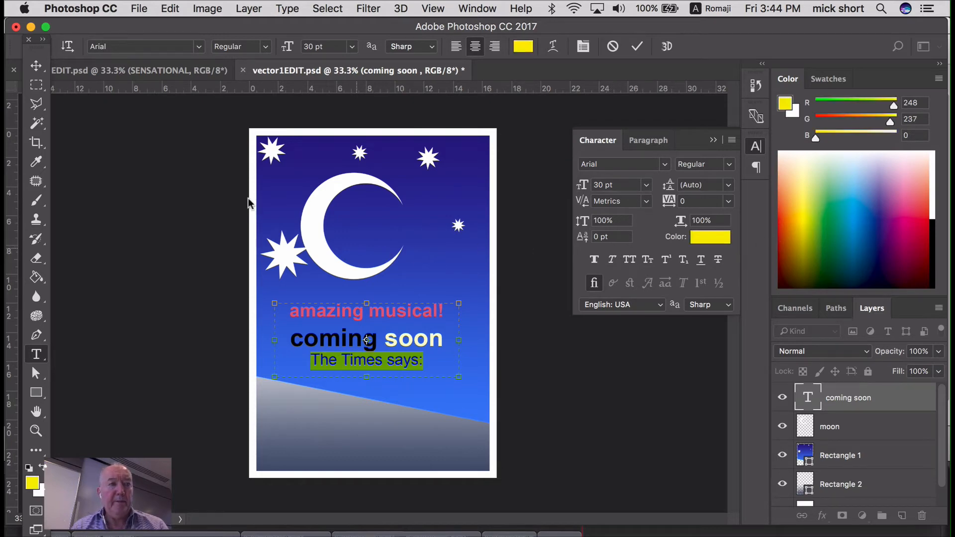
click(36, 66)
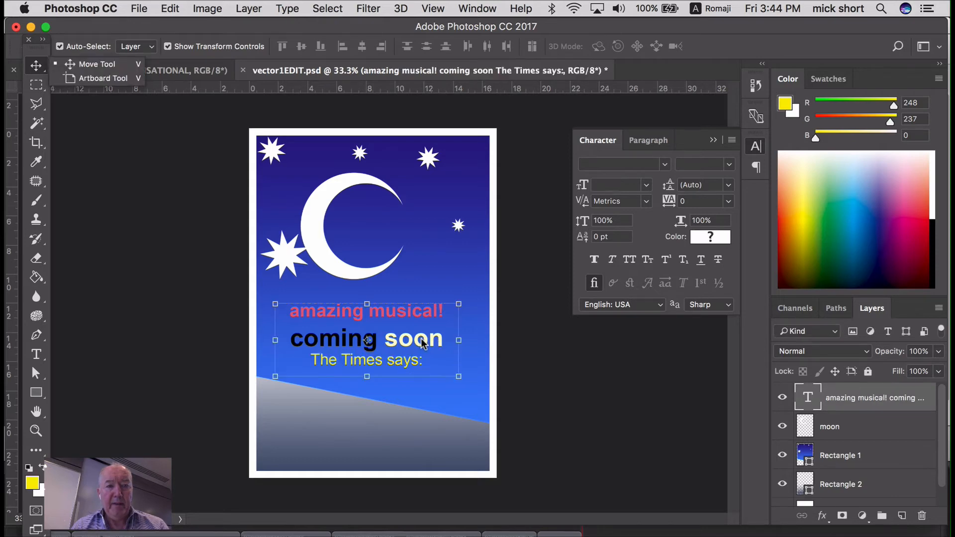
drag(438, 339, 419, 336)
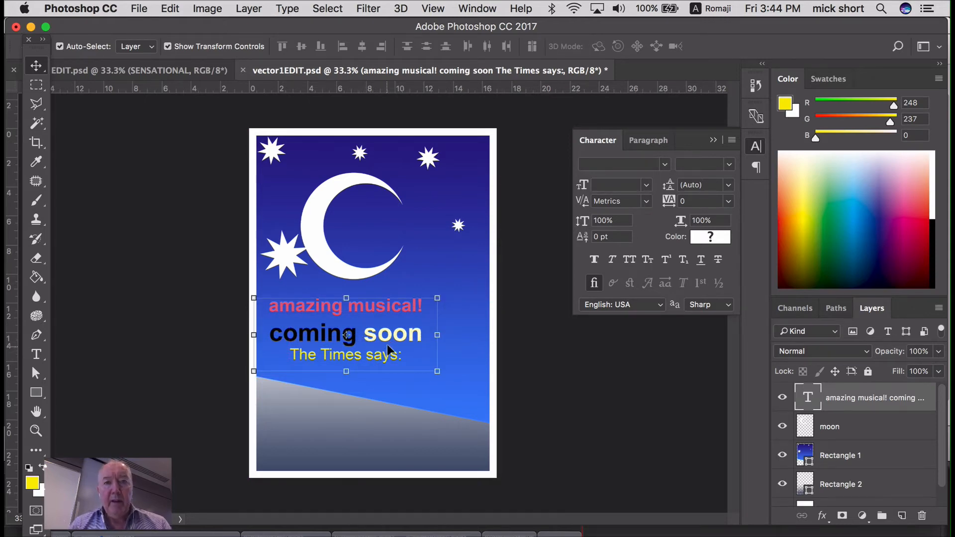
click(713, 142)
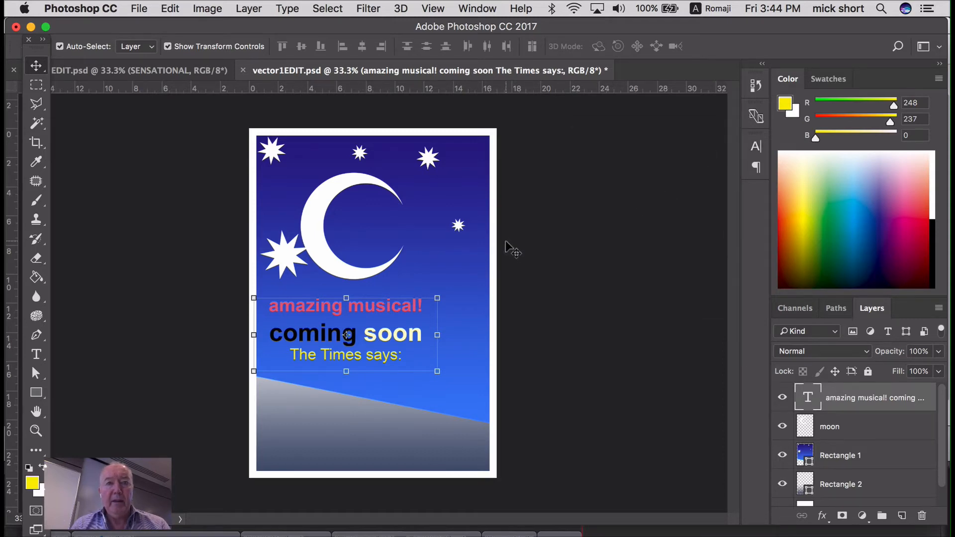
- Warp all three lines of text with the Inflate style at a +50% bend
double_click(815, 393)
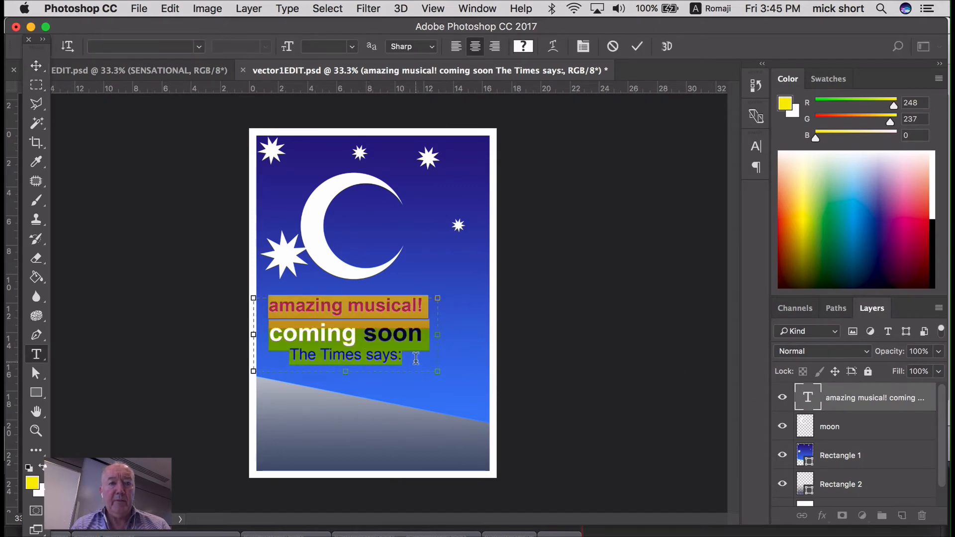
drag(406, 355, 268, 304)
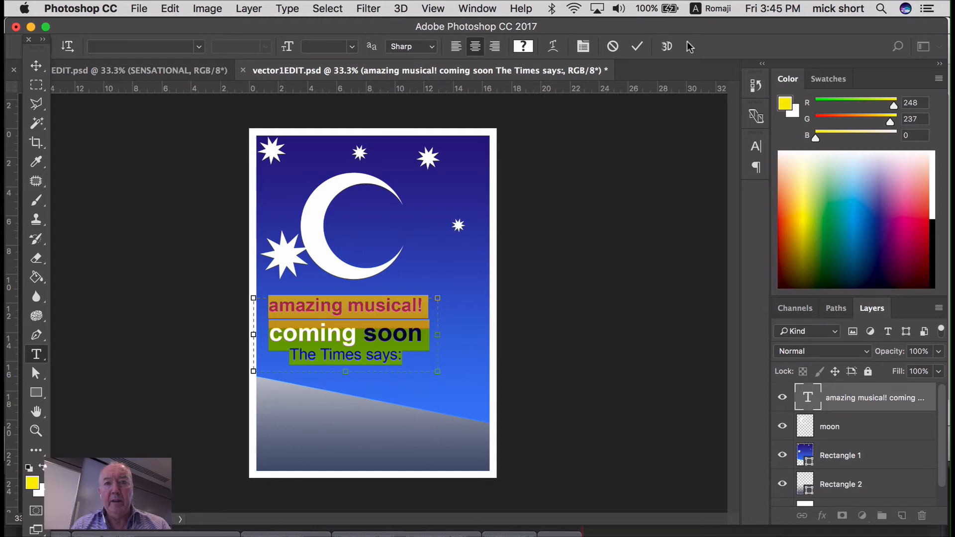
click(553, 48)
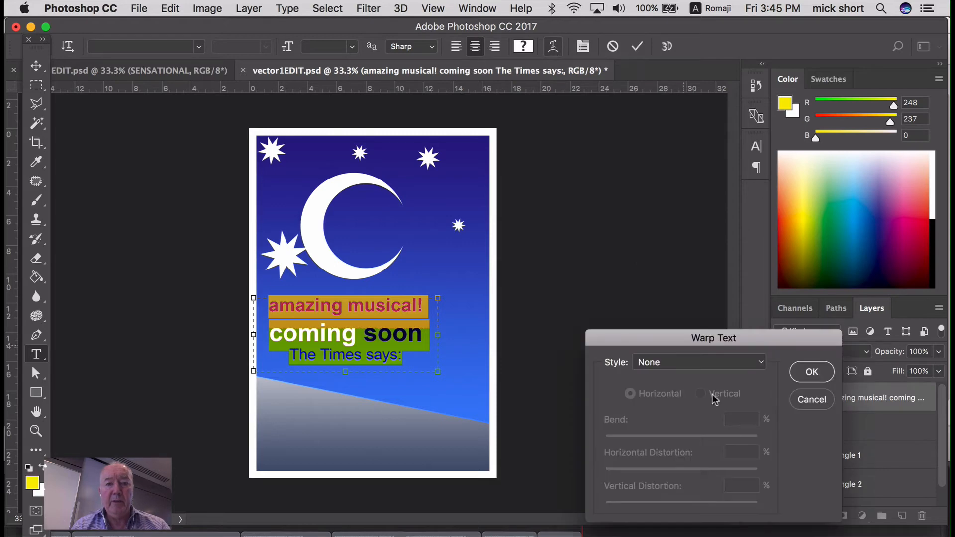
drag(671, 340, 657, 176)
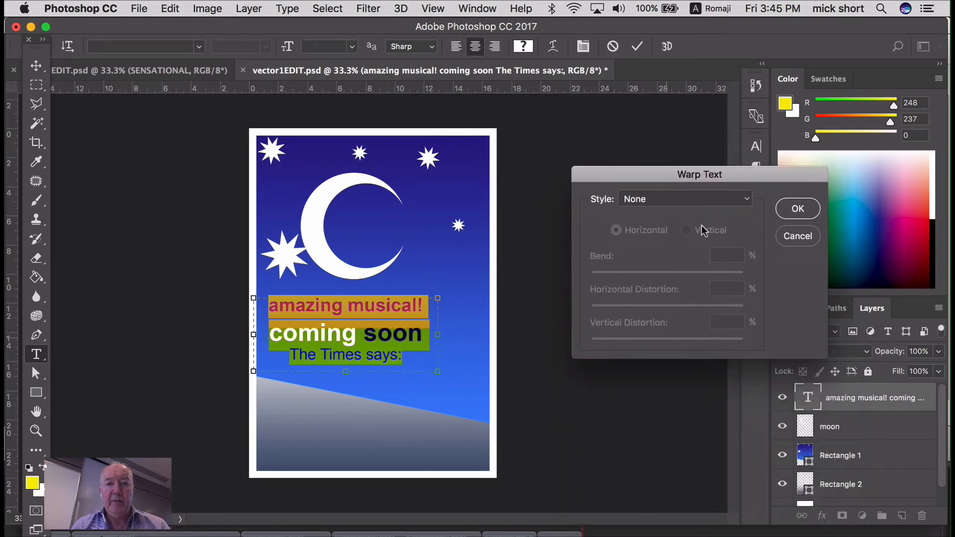
click(744, 202)
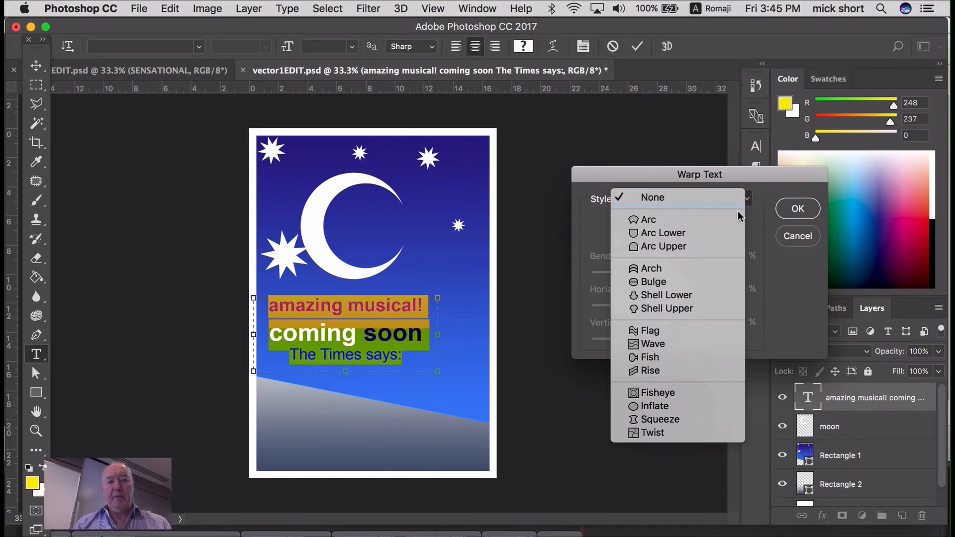
click(682, 407)
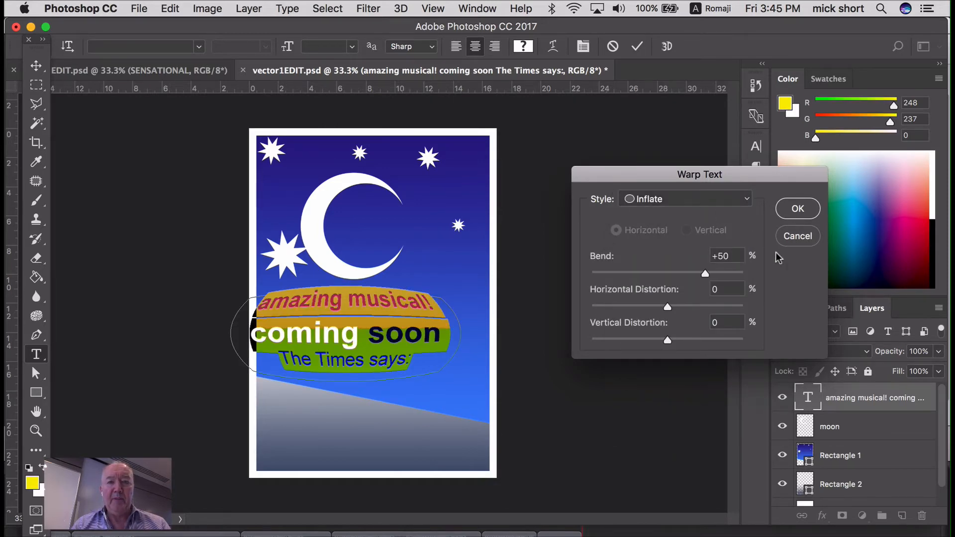
click(793, 211)
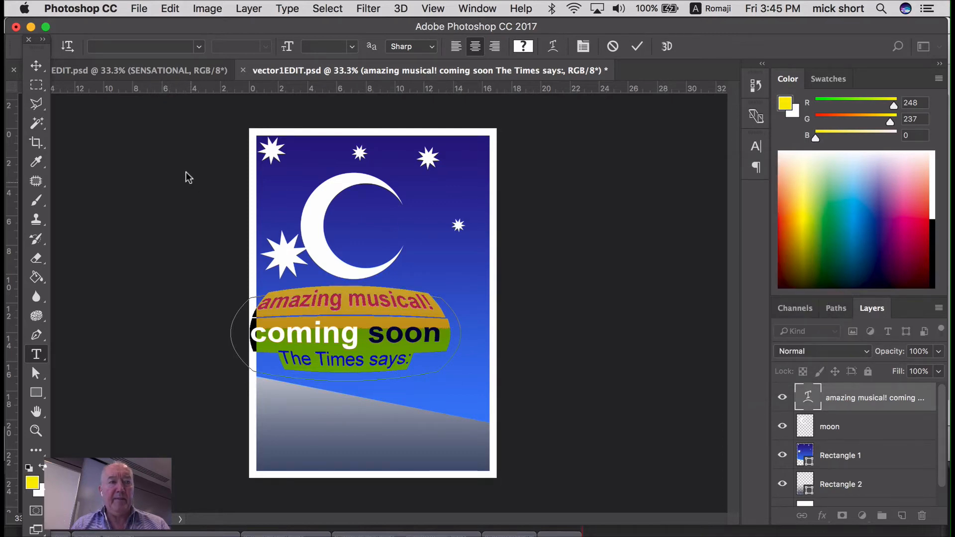
- Hide the transform controls and move the warped text slightly right so it sits inside the blue background
key(v)
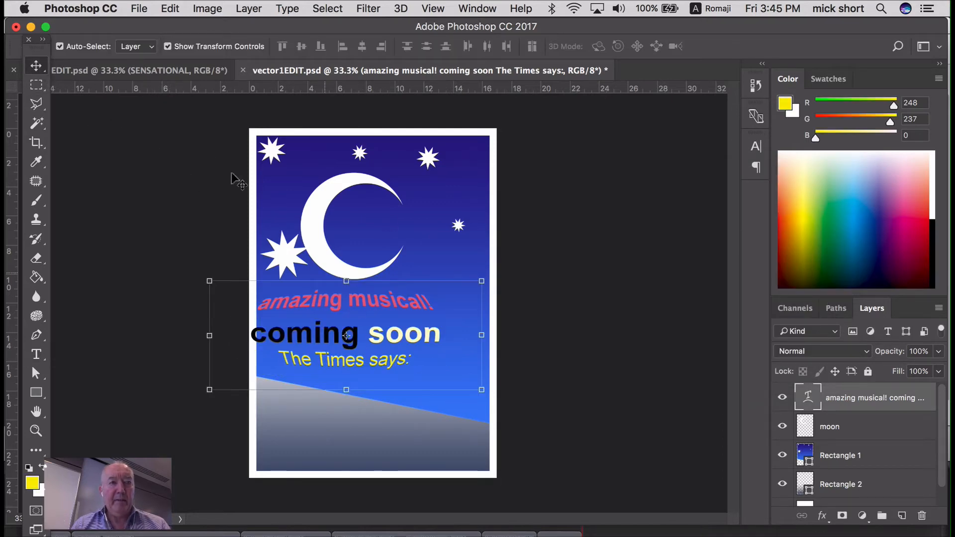
click(167, 47)
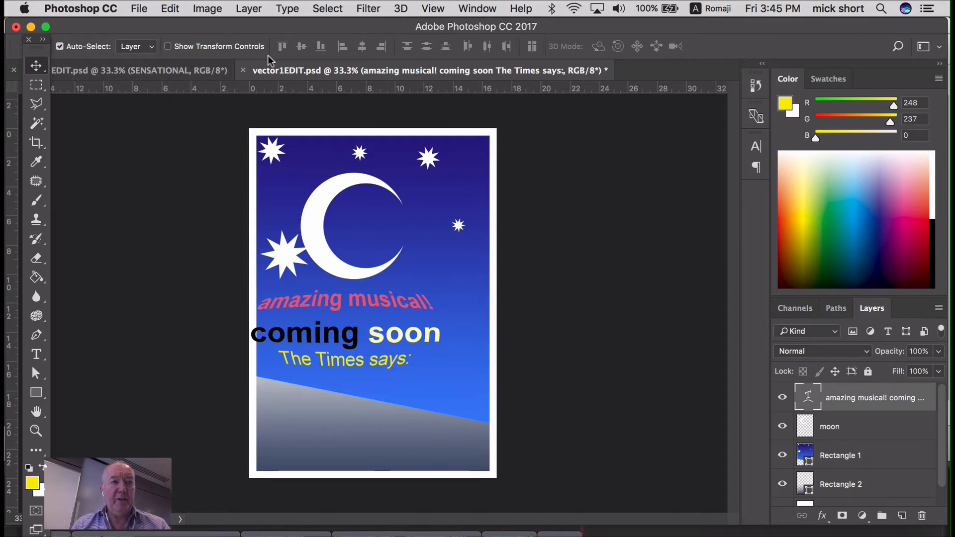
drag(360, 339, 374, 339)
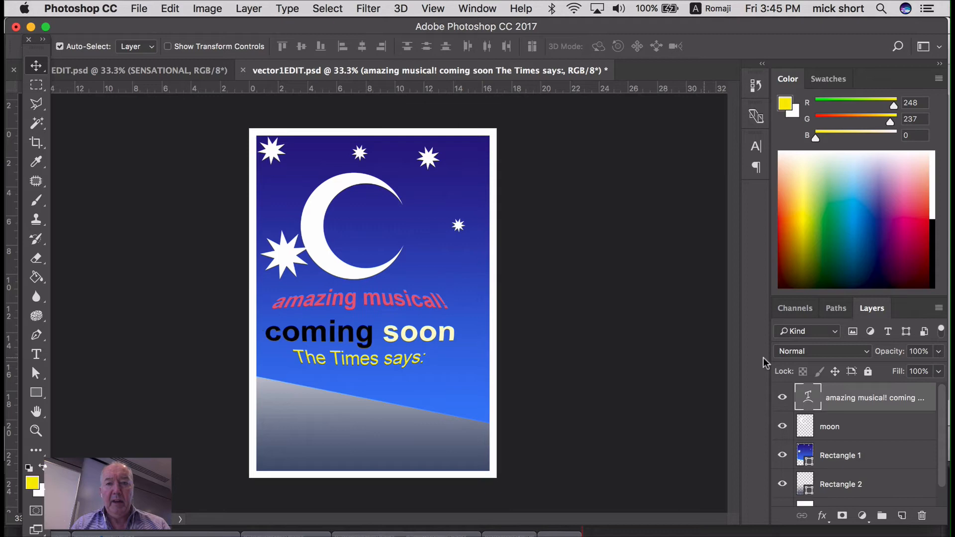
- Try leading values of 24, 30 and 32 pt on the "amazing musical!" and "coming soon" lines
double_click(807, 396)
click(420, 322)
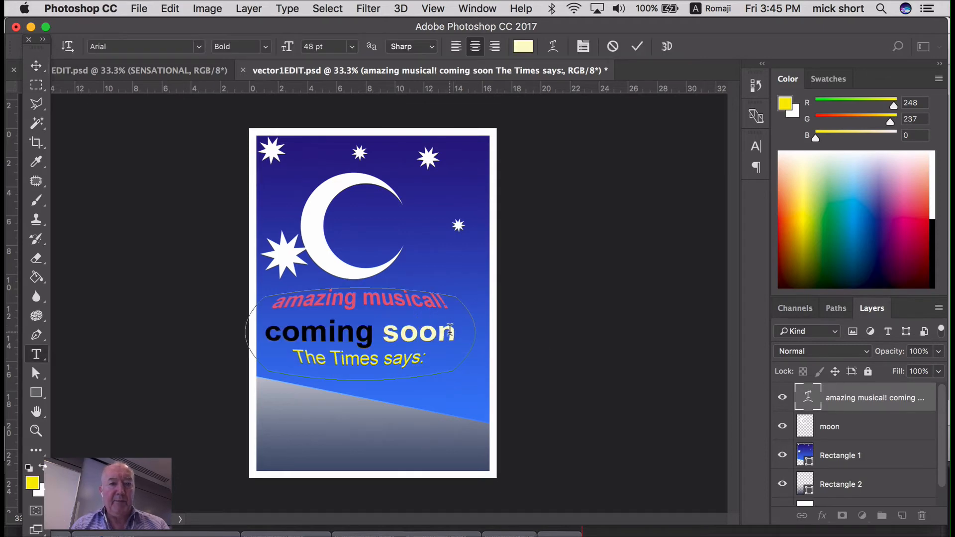
drag(455, 332, 251, 292)
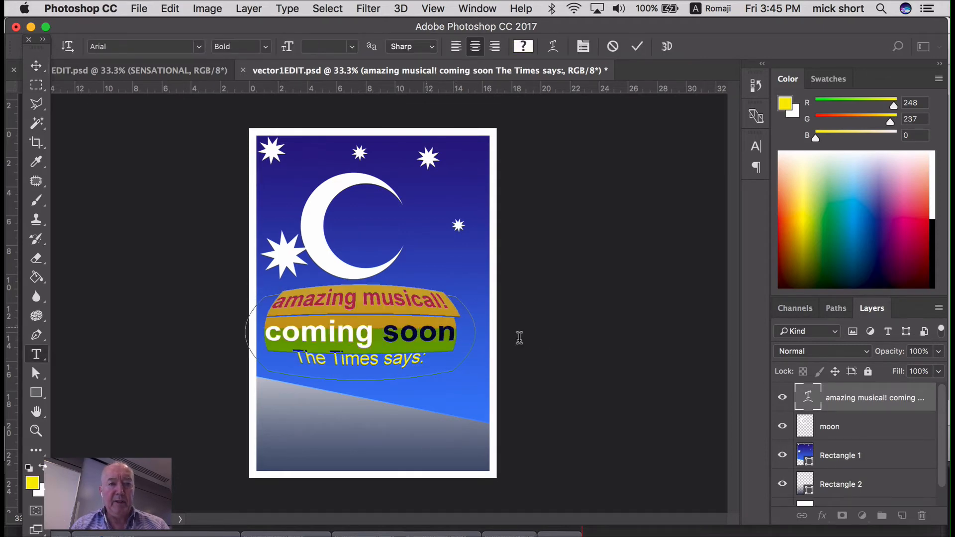
click(584, 49)
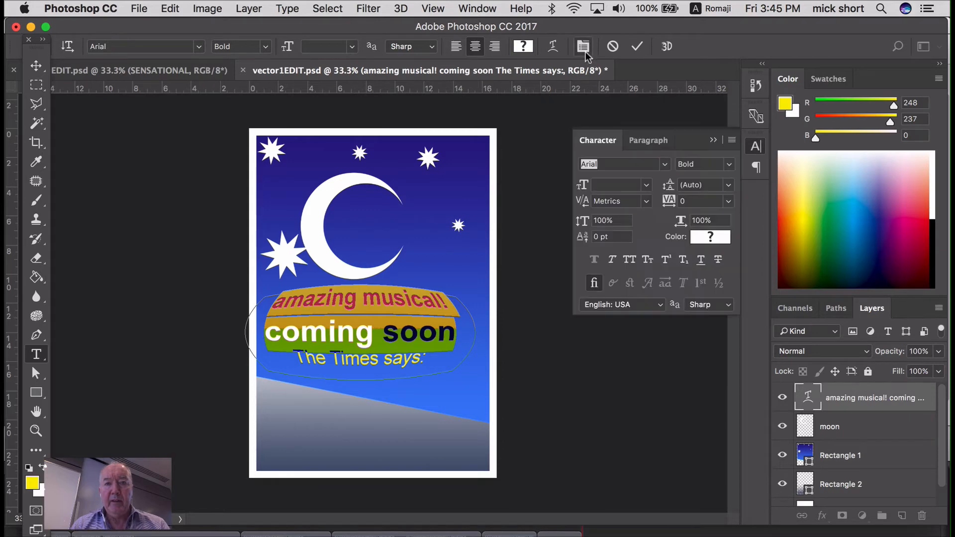
click(728, 187)
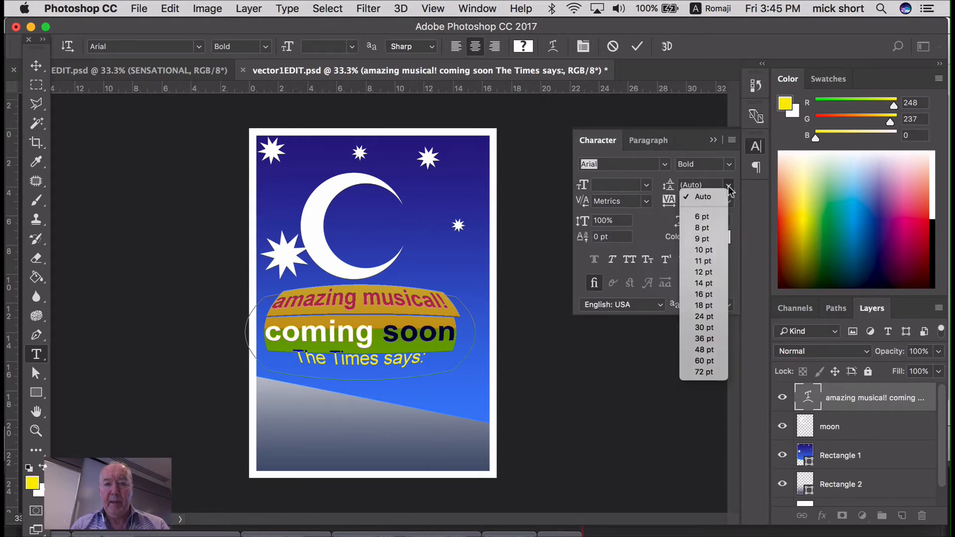
click(706, 316)
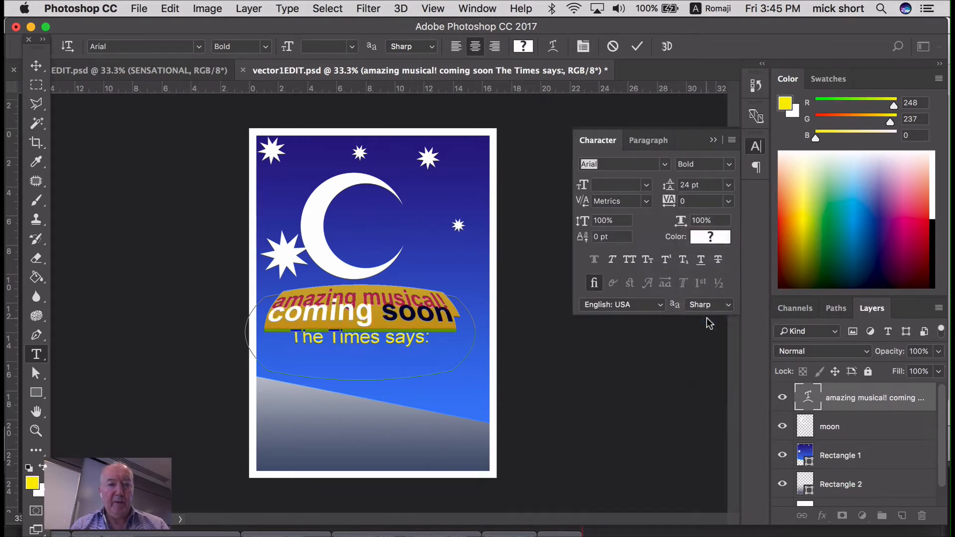
click(728, 186)
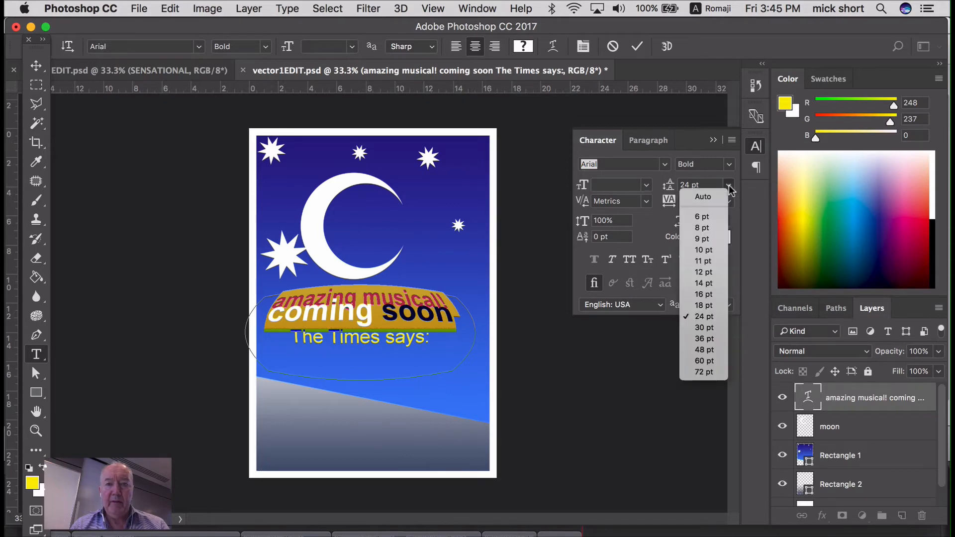
click(715, 327)
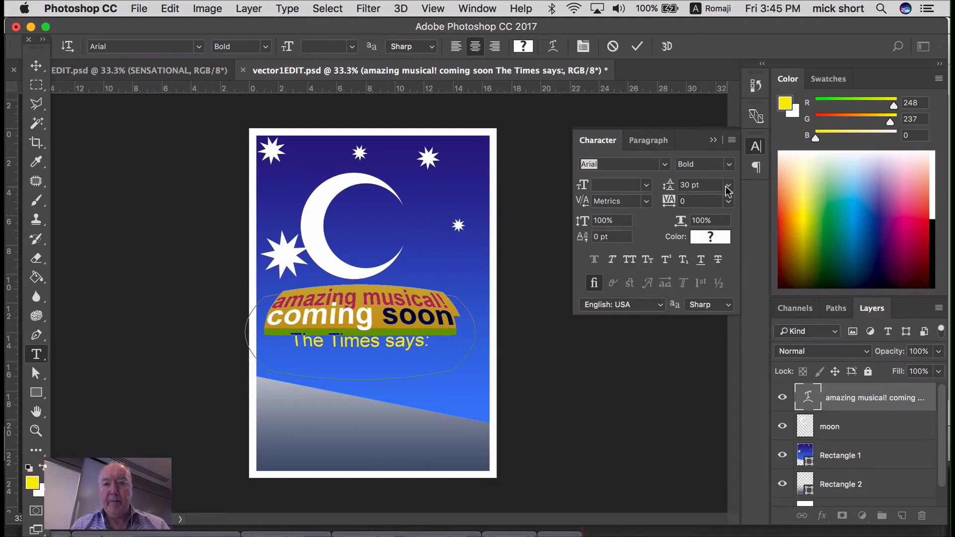
click(668, 187)
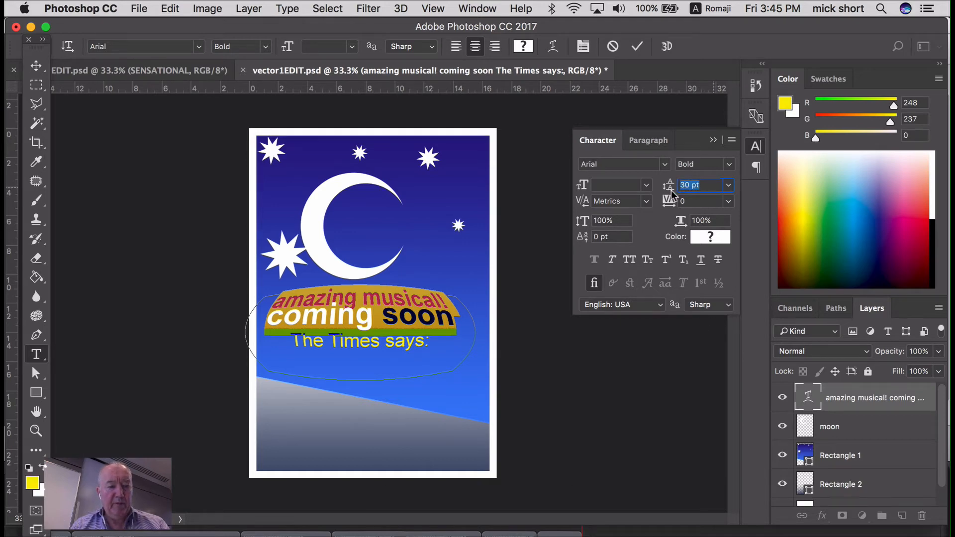
text(32)
key(Tab)
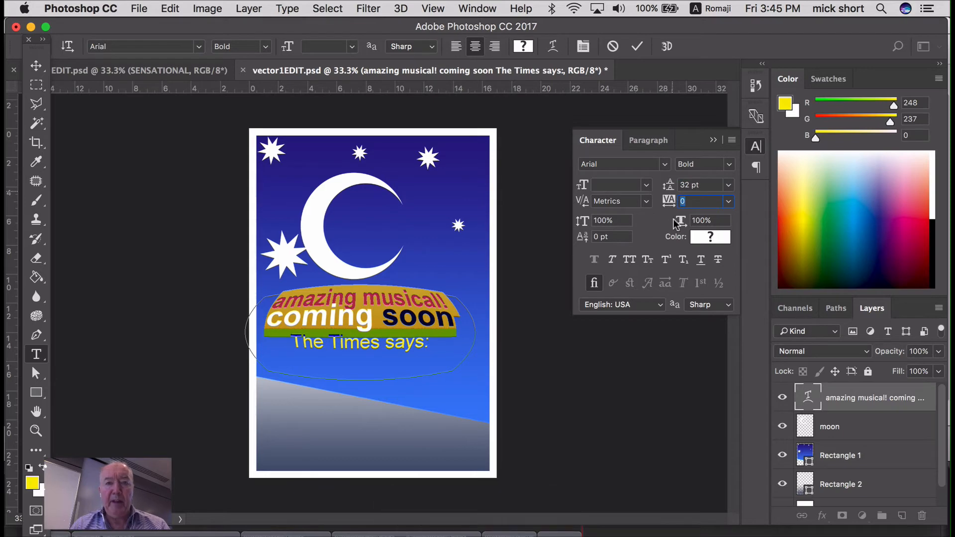
- Set the leading of the "amazing musical!" and "coming soon" lines to 36 pt
click(387, 326)
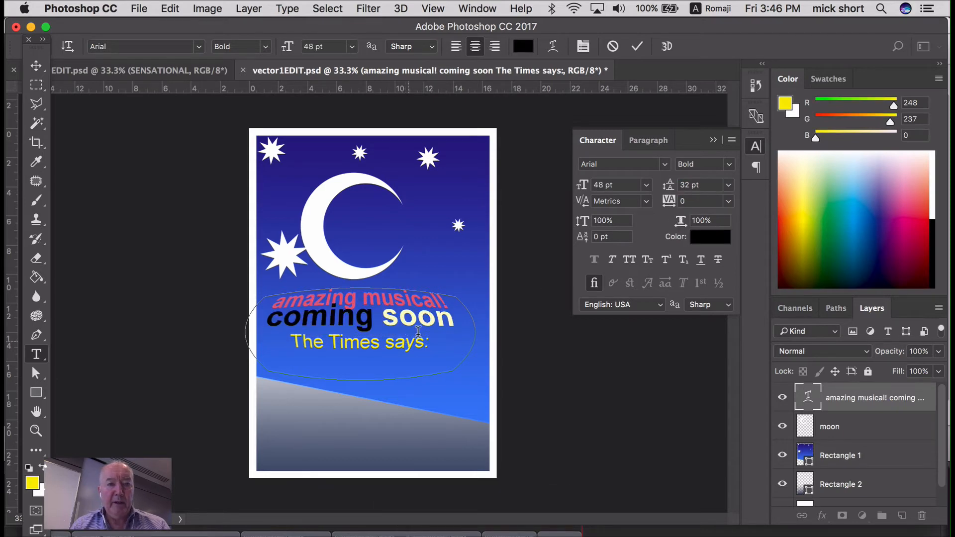
click(455, 316)
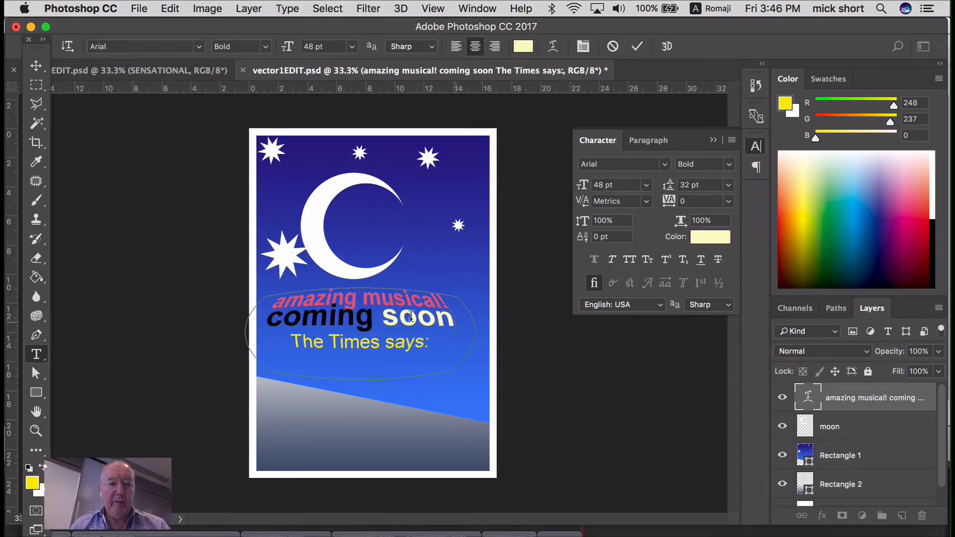
drag(455, 320, 272, 298)
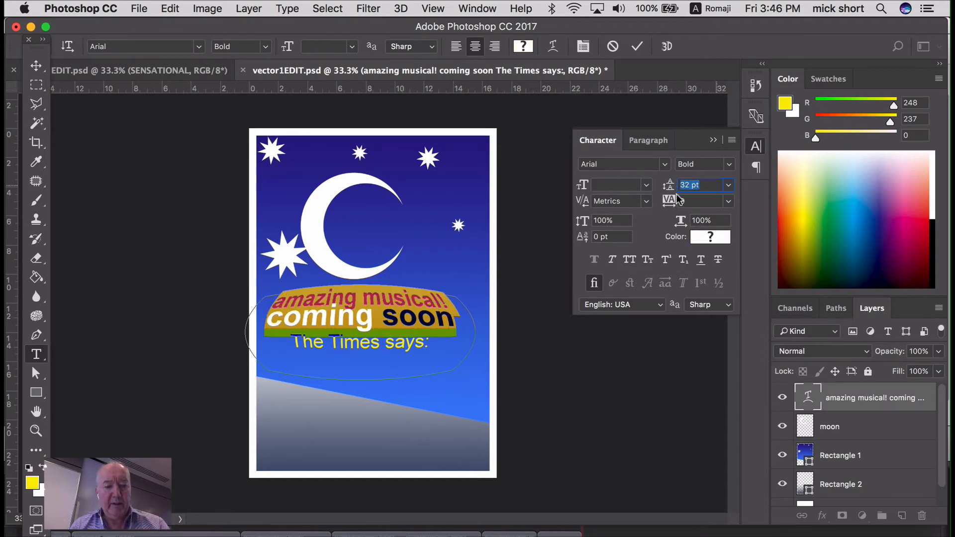
text(36)
key(Tab)
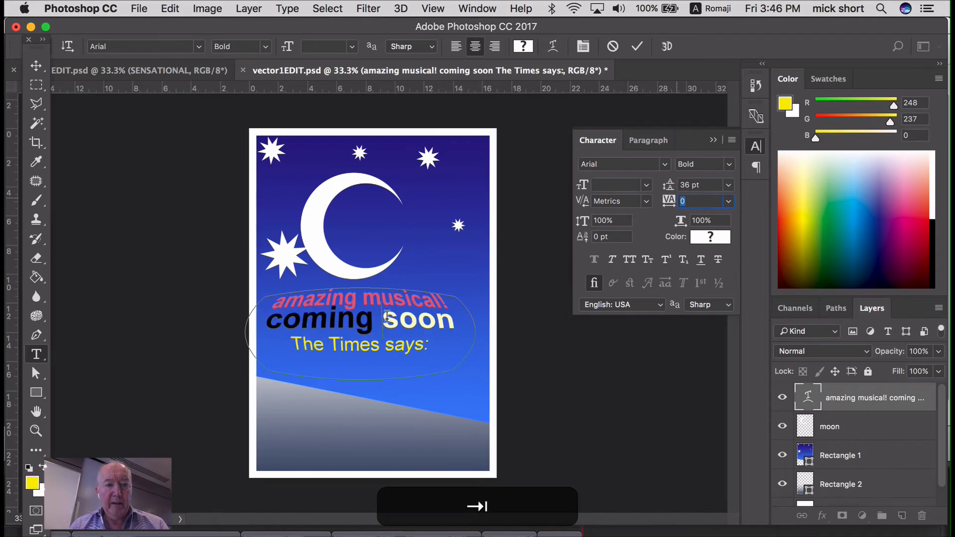
click(387, 316)
- Format only the words "The Times" in light blue (RGB 180, 223, 248) and Bold
drag(428, 344, 284, 344)
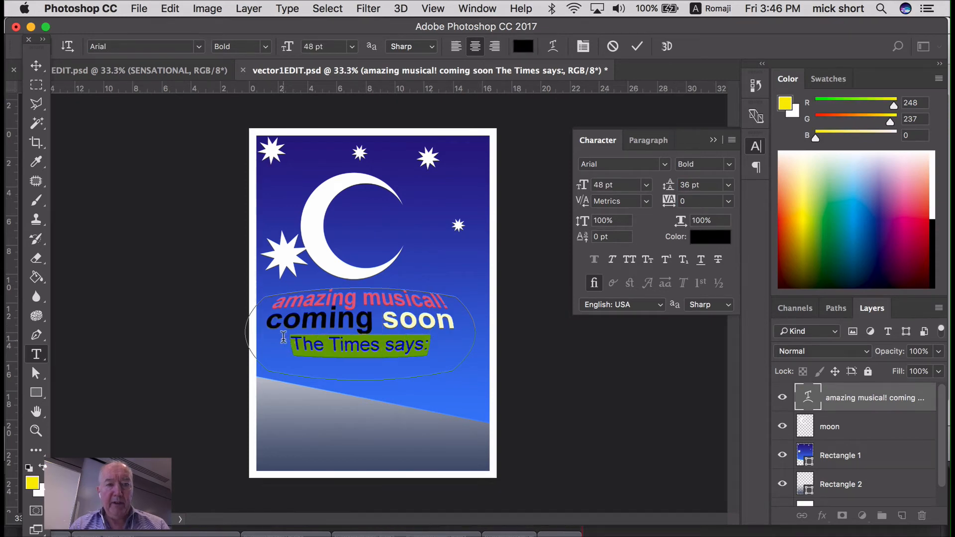
click(377, 351)
drag(380, 345, 293, 343)
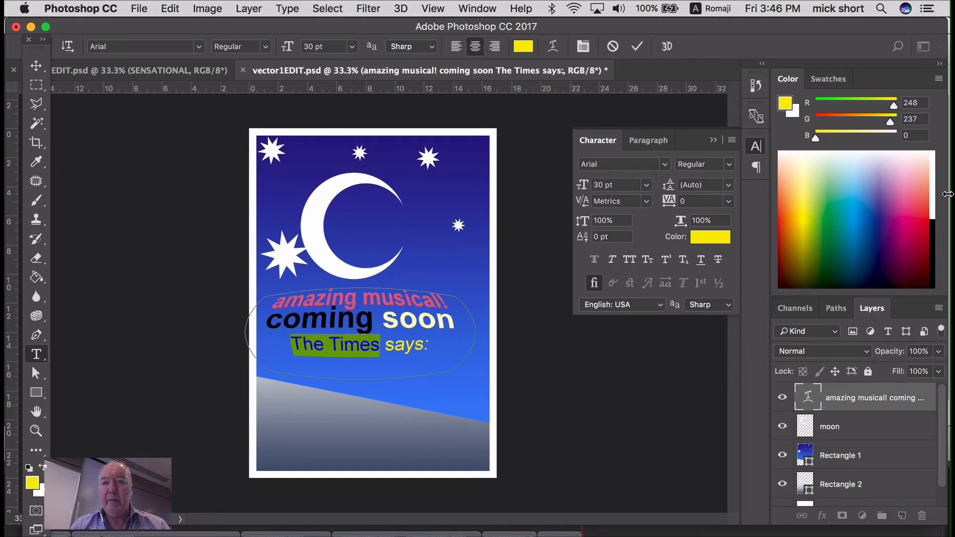
click(861, 187)
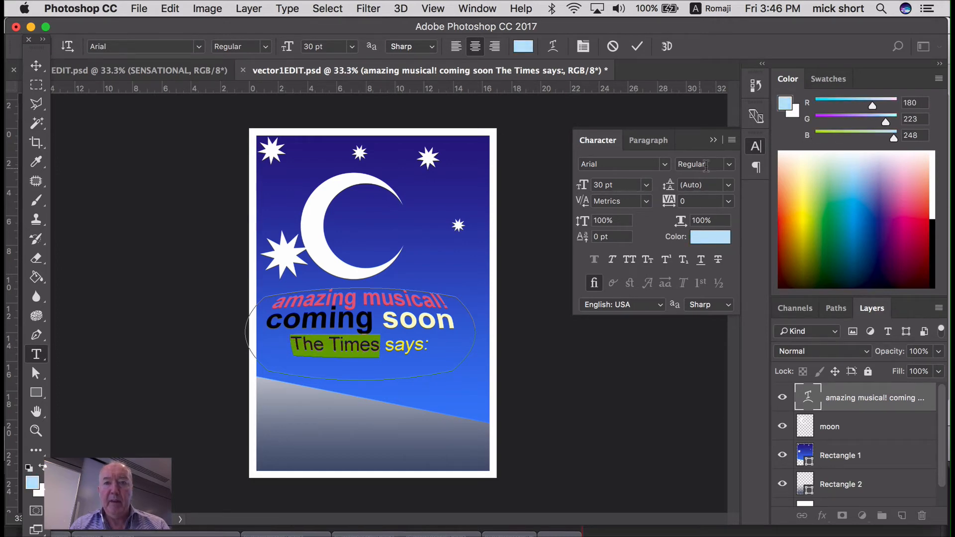
click(729, 168)
click(722, 180)
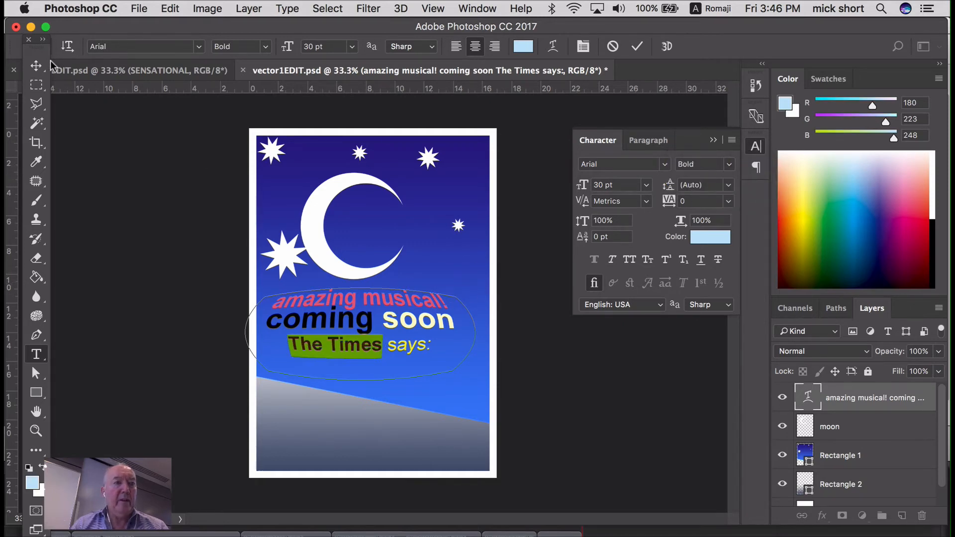
- Move the warped text slightly down and to the left, and activate the Type tool
click(36, 65)
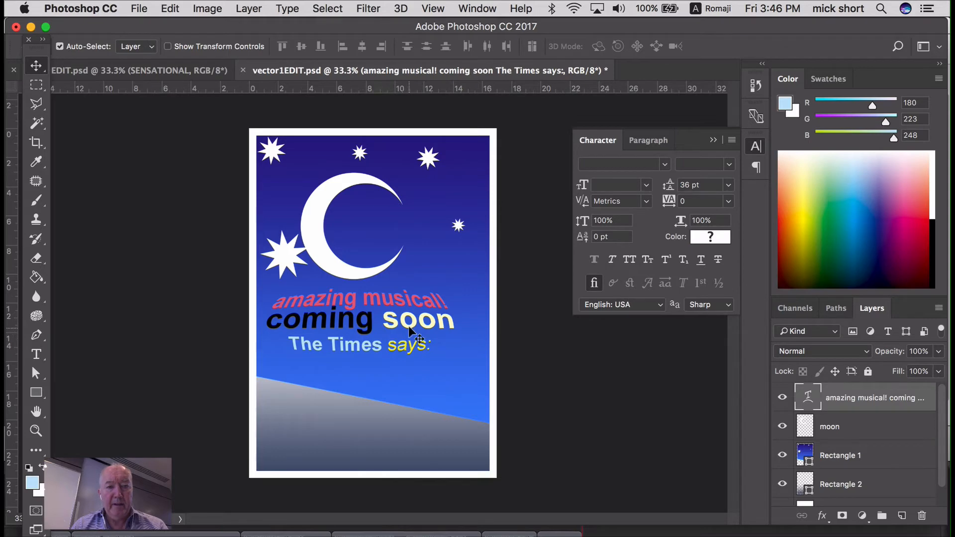
drag(409, 325, 400, 335)
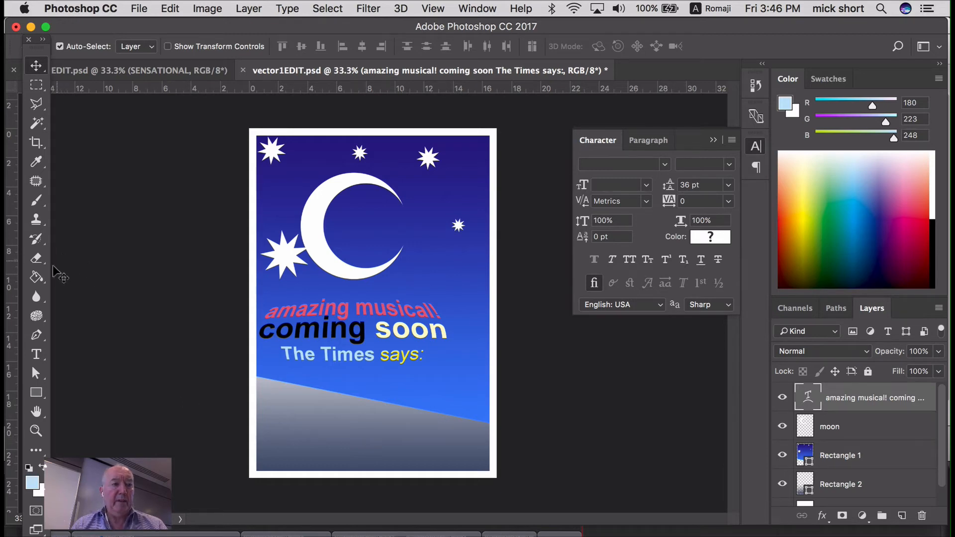
click(36, 354)
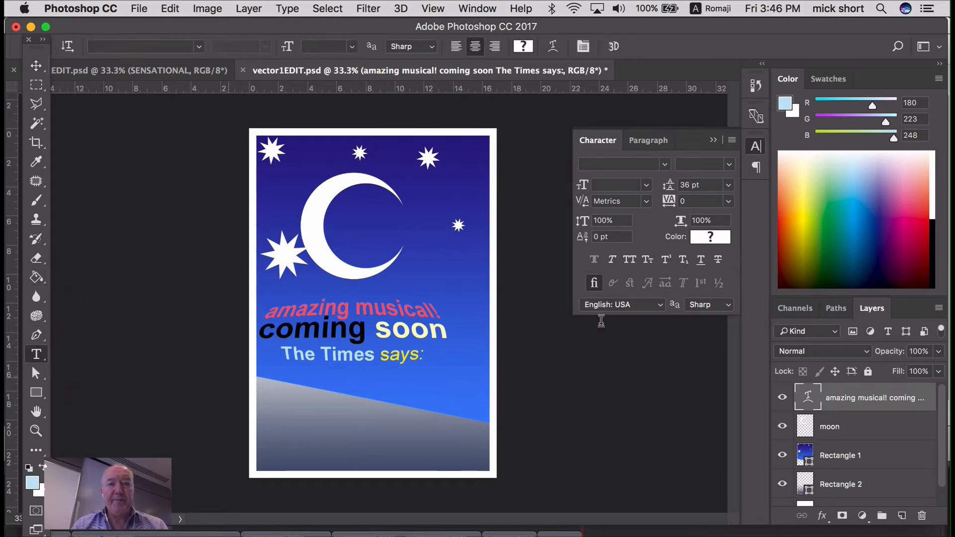
- Add the text "SENSATIONAL" in pale yellow (RGB 245, 246, 176) in a new text box on the grey area of the poster
click(806, 183)
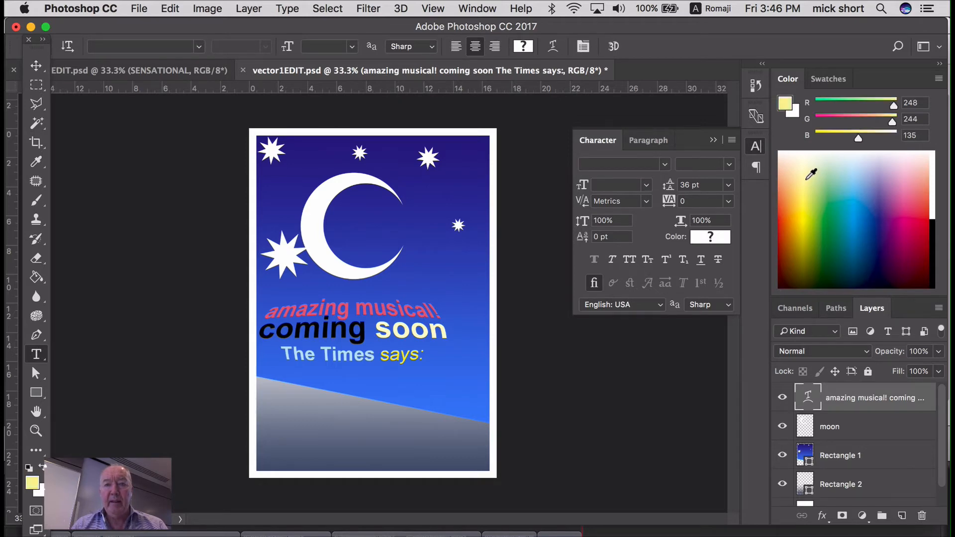
drag(806, 179, 807, 174)
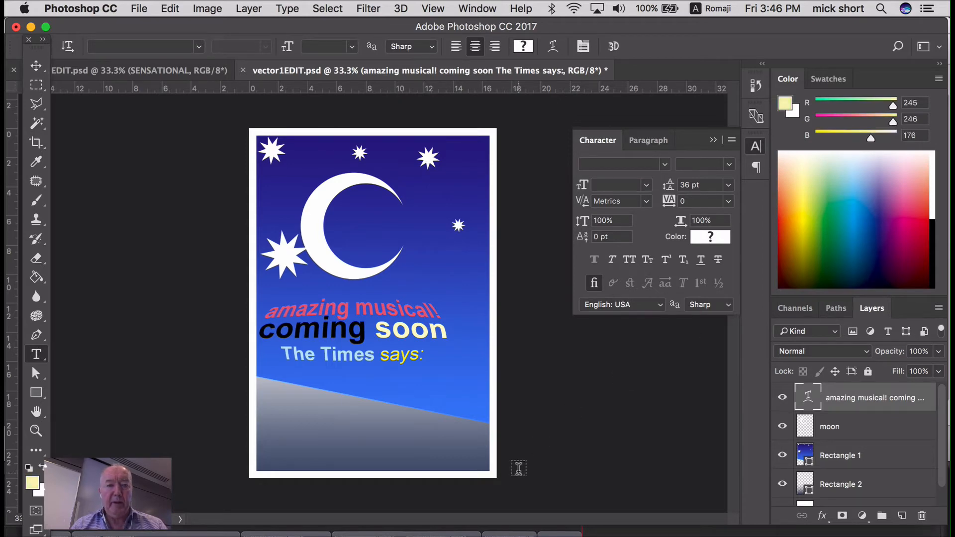
drag(271, 423, 428, 446)
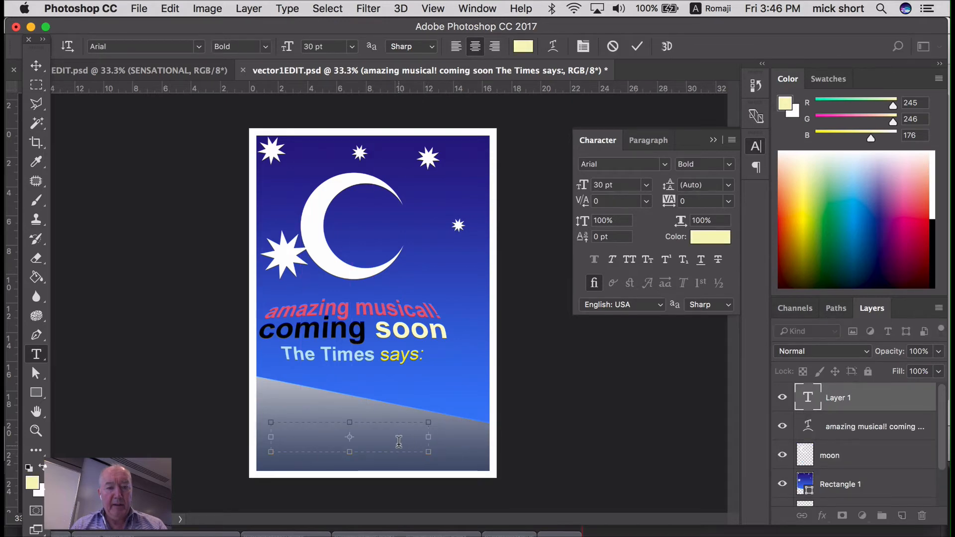
text(SENSA)
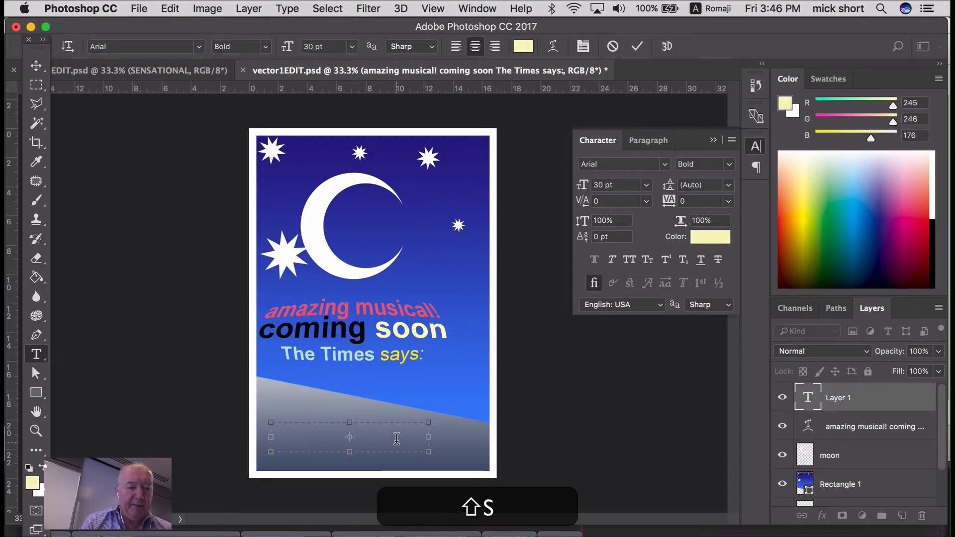
text(TION)
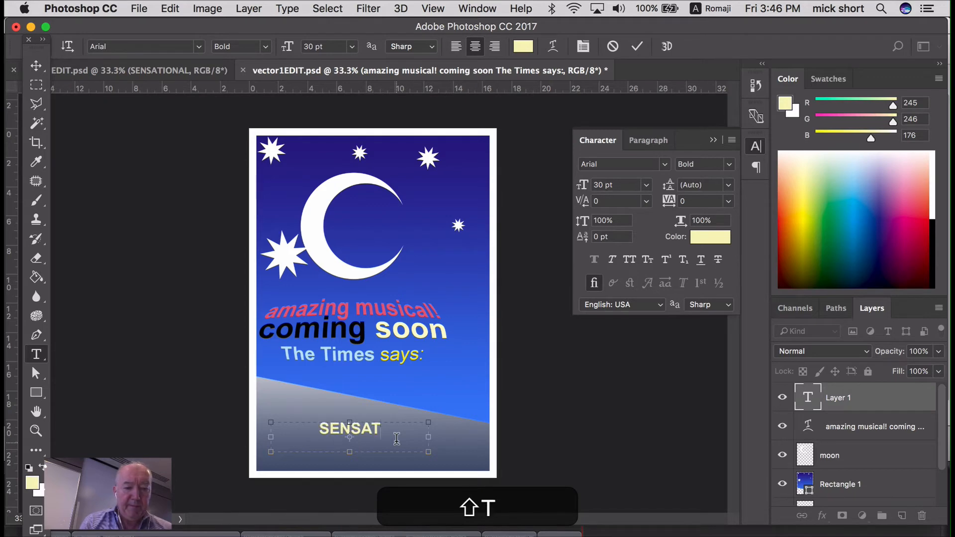
text(L)
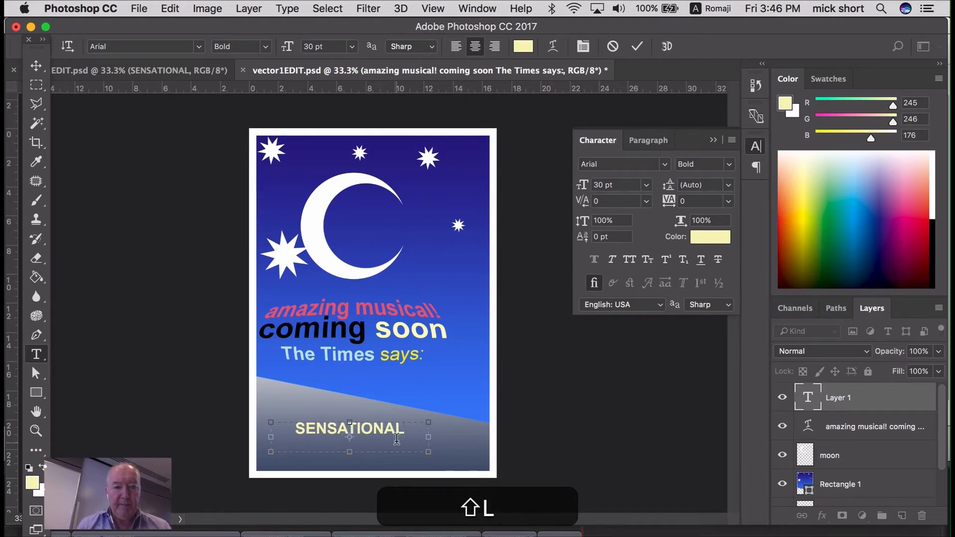
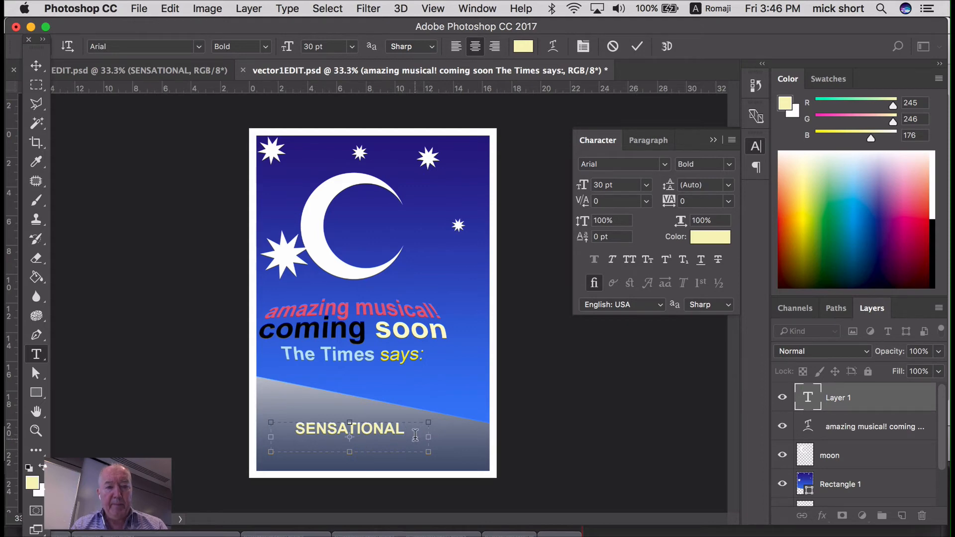
- Set the "SENSATIONAL" text to 36 pt and move it slightly down and to the right on the grey area
drag(415, 435, 271, 427)
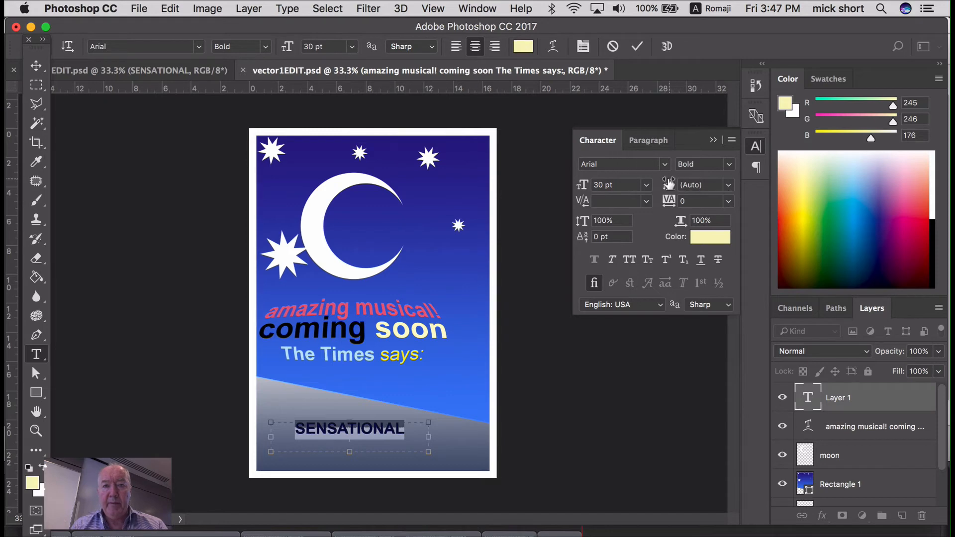
click(647, 189)
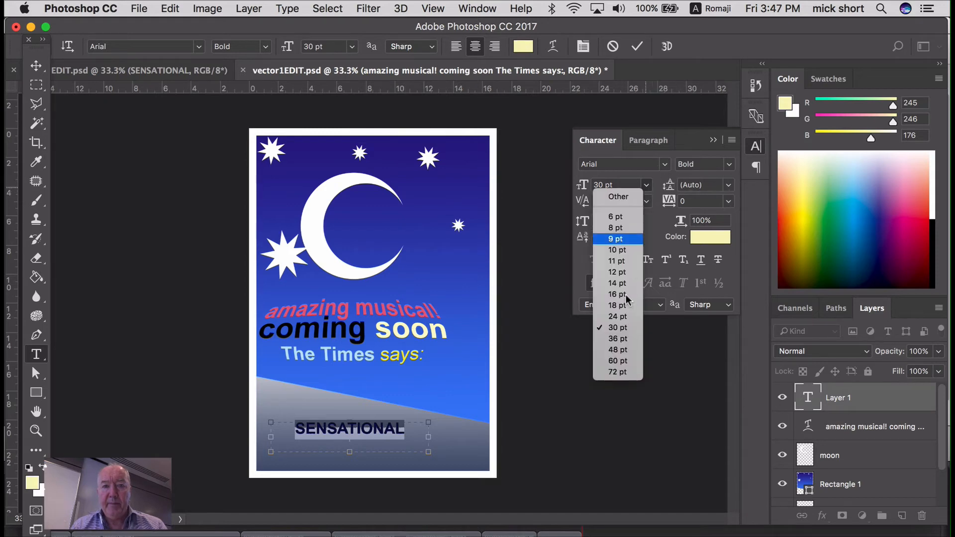
click(625, 340)
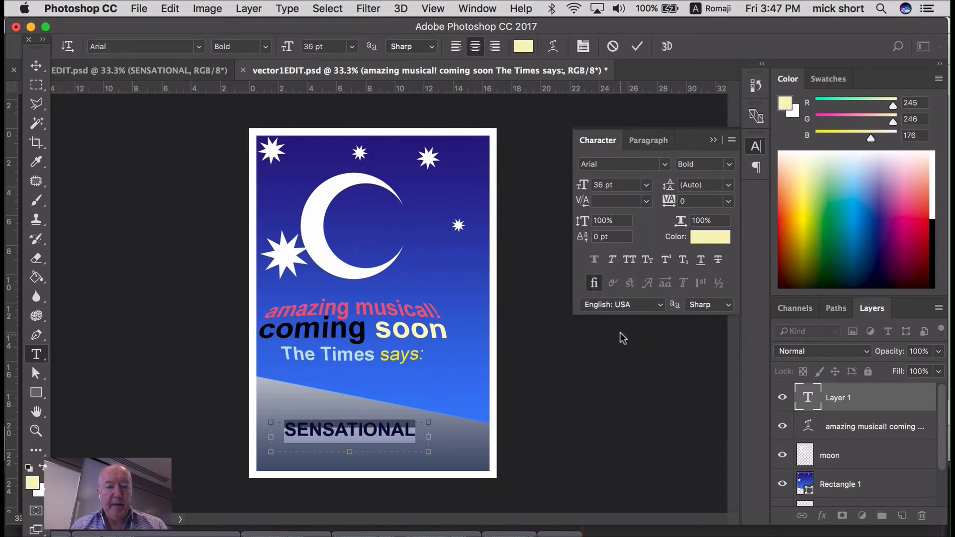
click(36, 65)
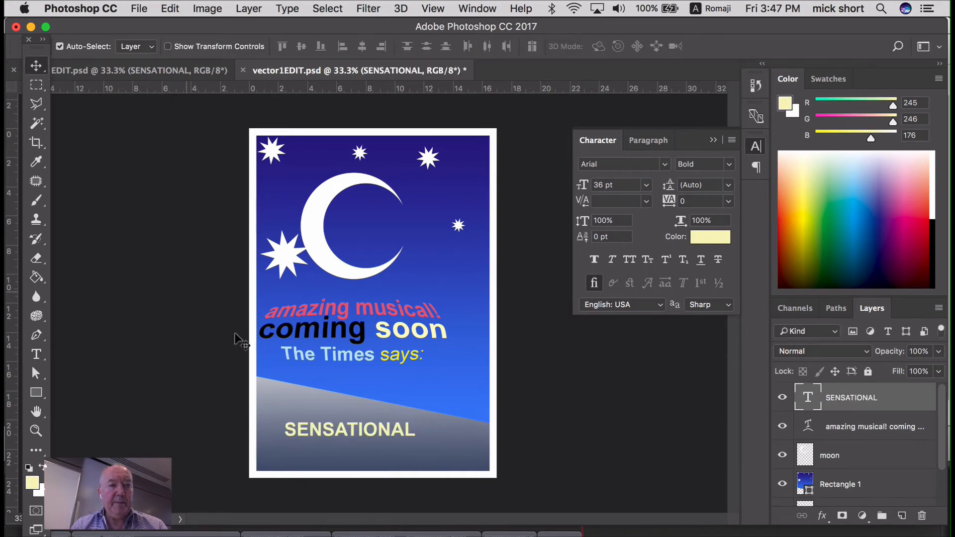
drag(406, 435, 424, 445)
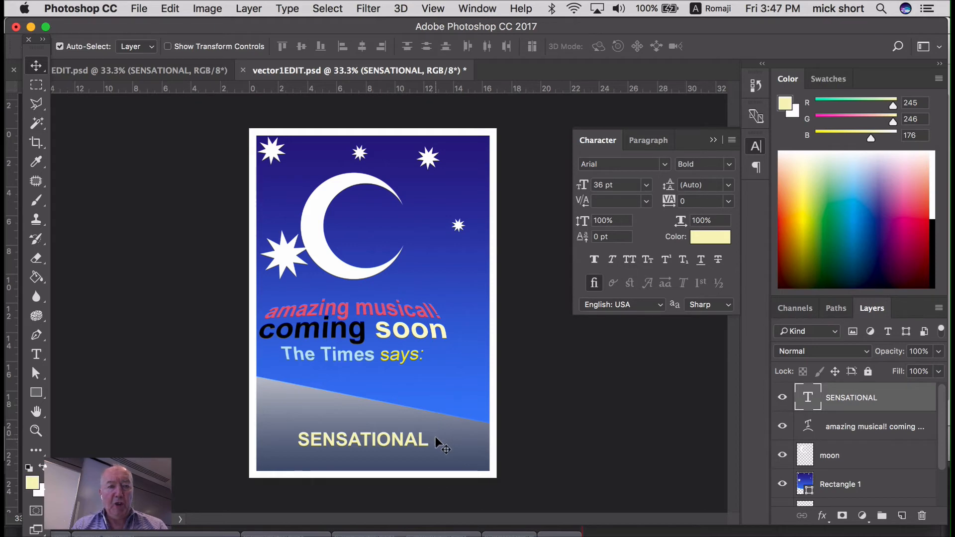
- Warp the "SENSATIONAL" text with the horizontal Flag style at +50% bend
double_click(808, 396)
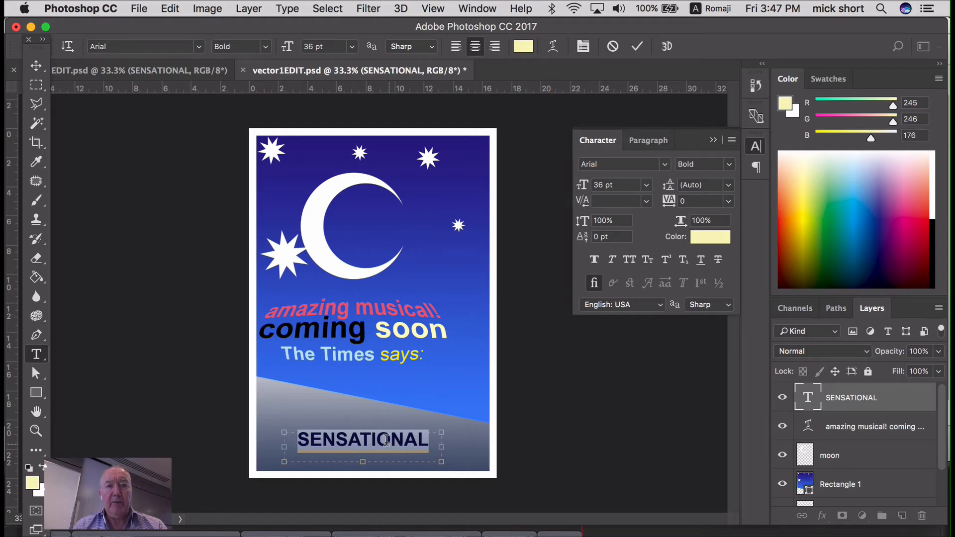
click(553, 49)
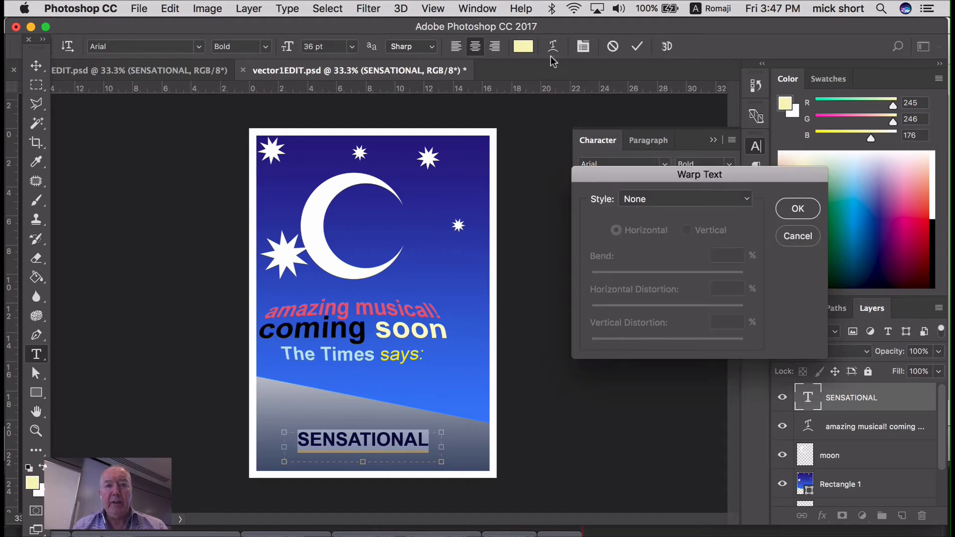
click(750, 199)
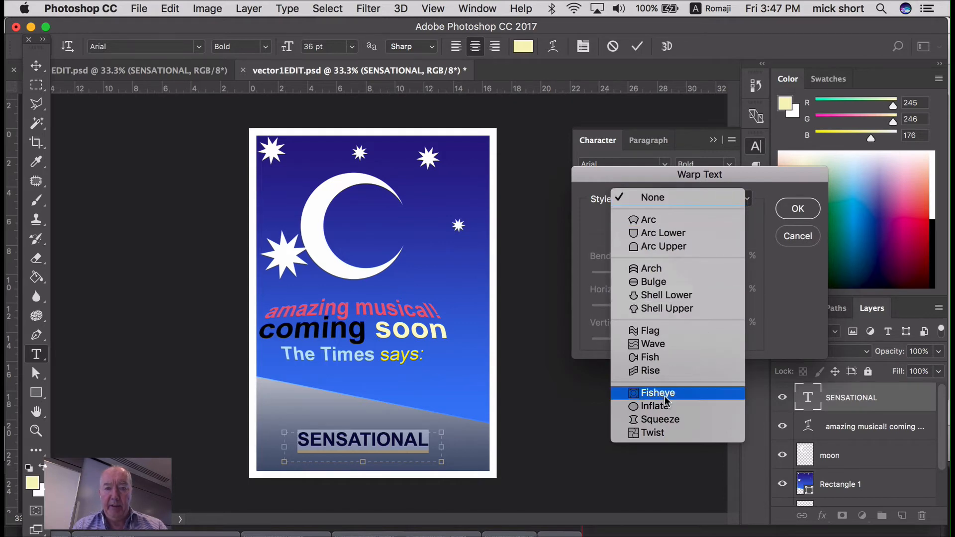
click(679, 330)
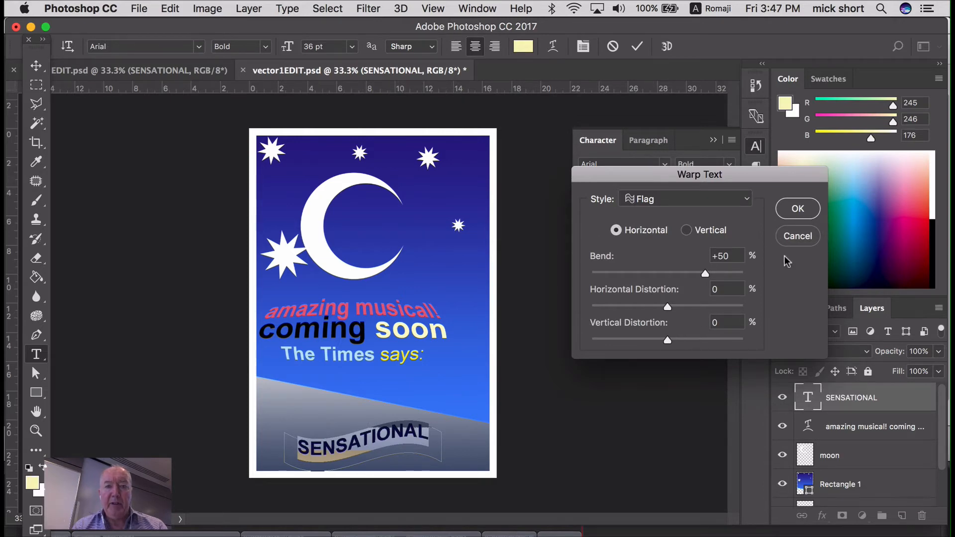
click(798, 208)
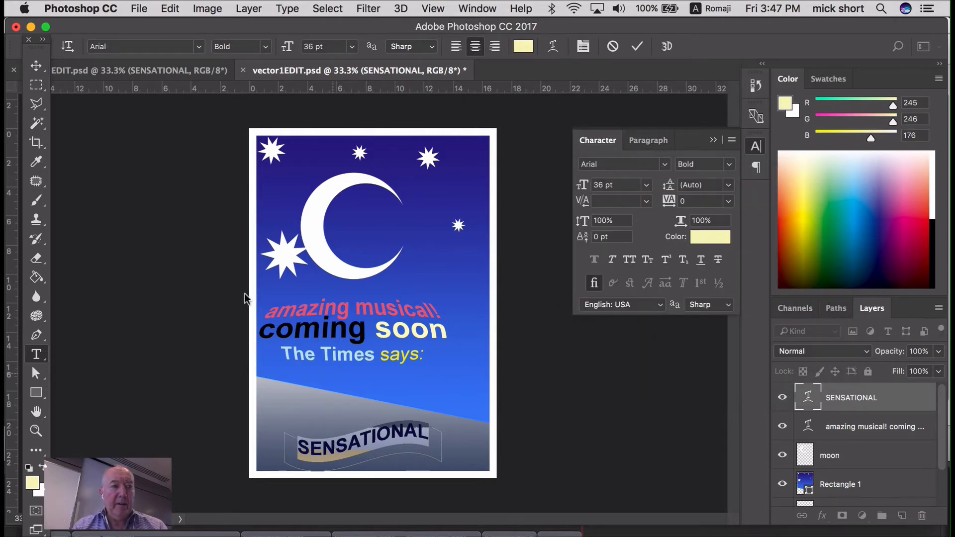
- Move the warped "SENSATIONAL" text slightly to the left and save the document as vector1-A-EDIT.psd
click(38, 72)
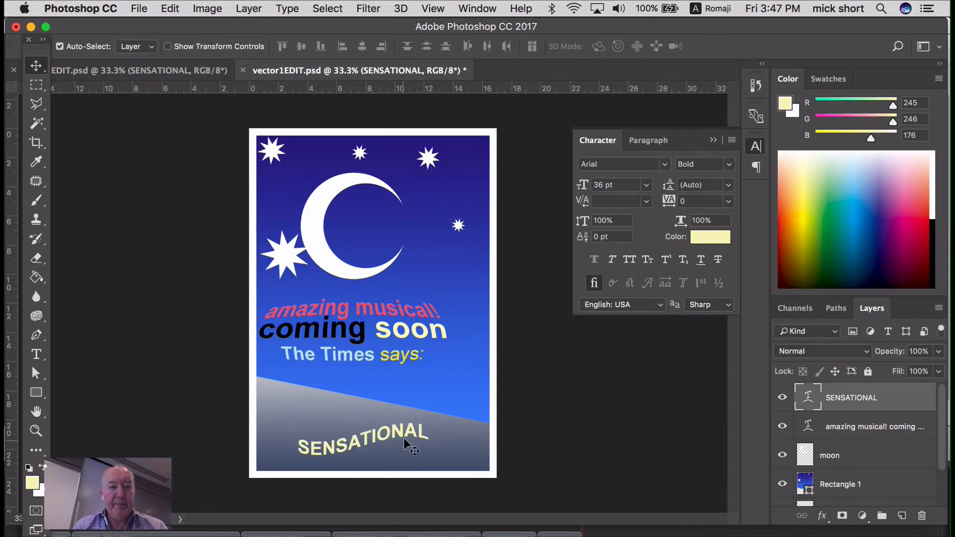
drag(422, 430, 417, 430)
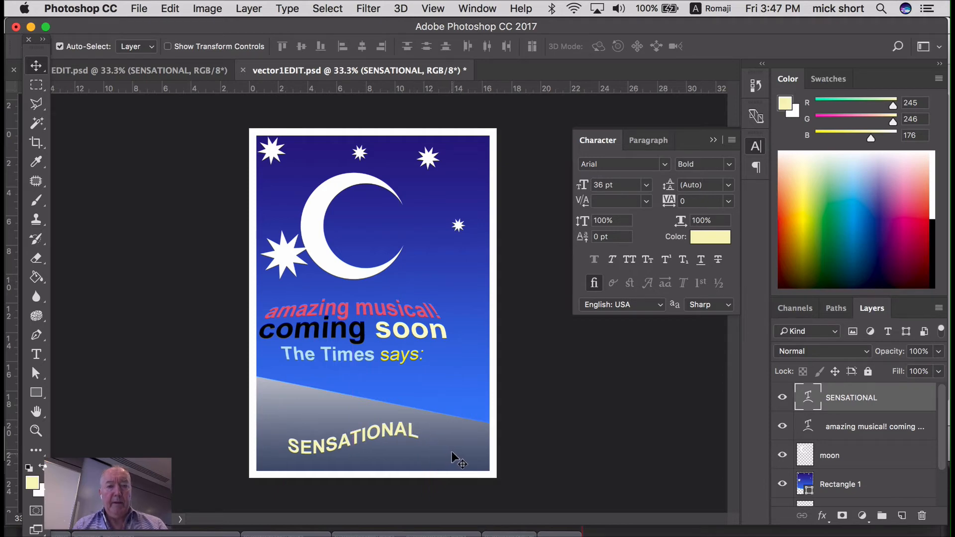
key(super+shift+s)
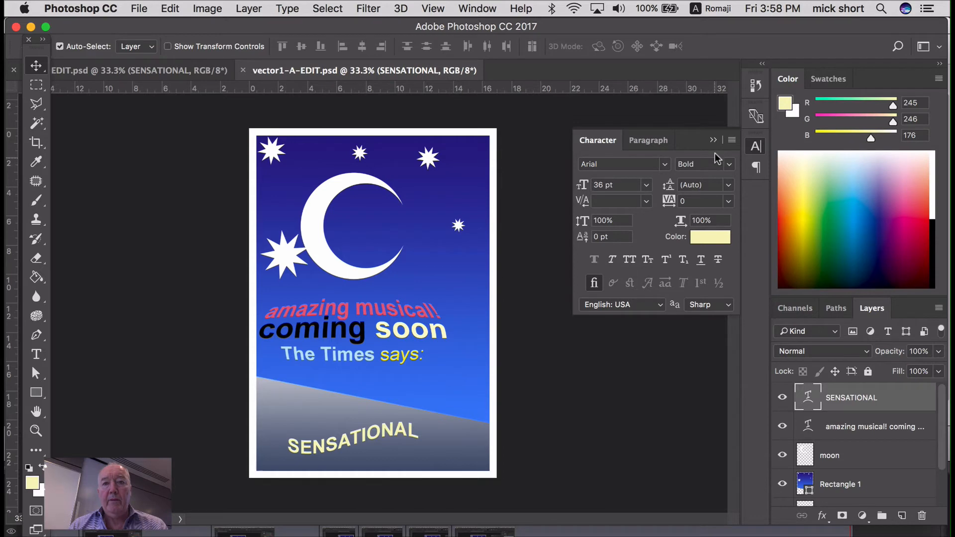
click(713, 140)
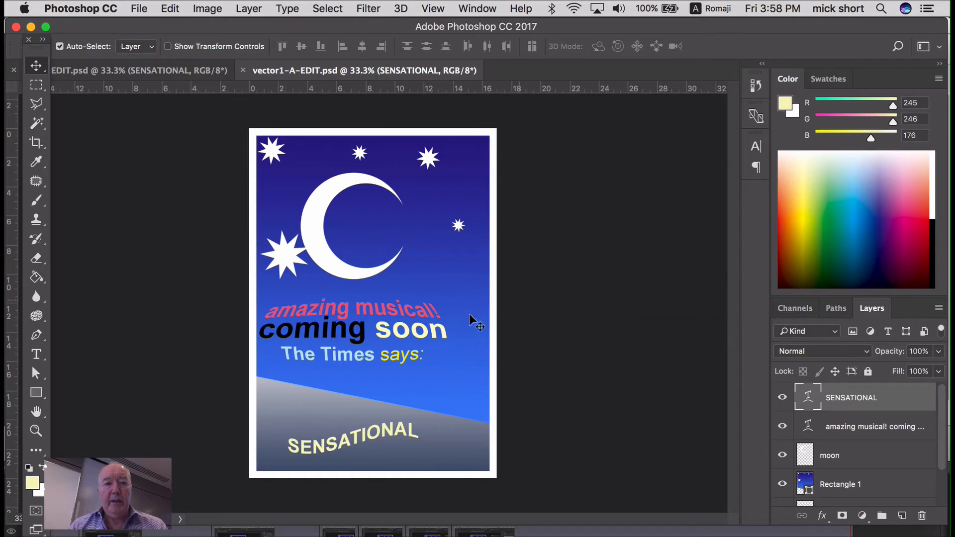
- Add an exclamation mark in its own small text box just above and to the right of "SENSATIONAL"
click(35, 354)
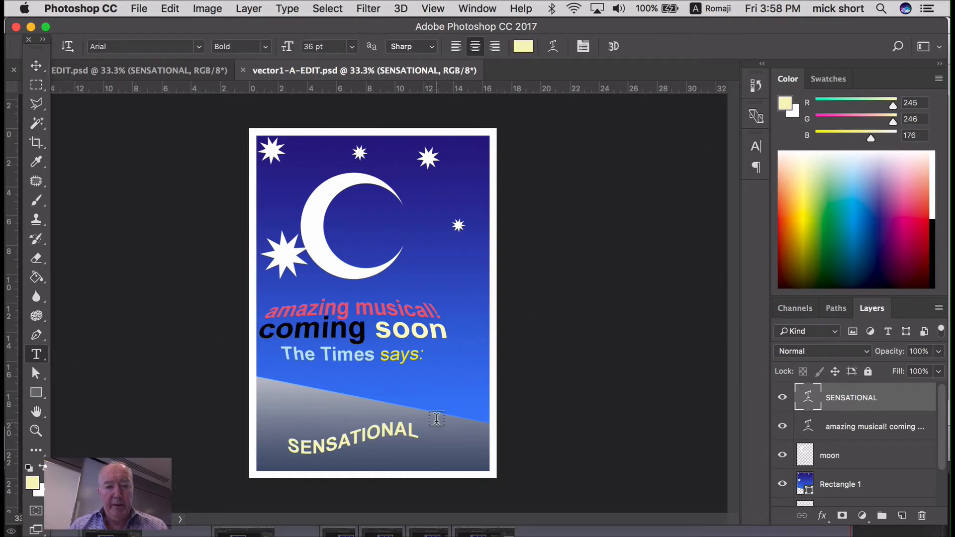
drag(432, 392, 467, 428)
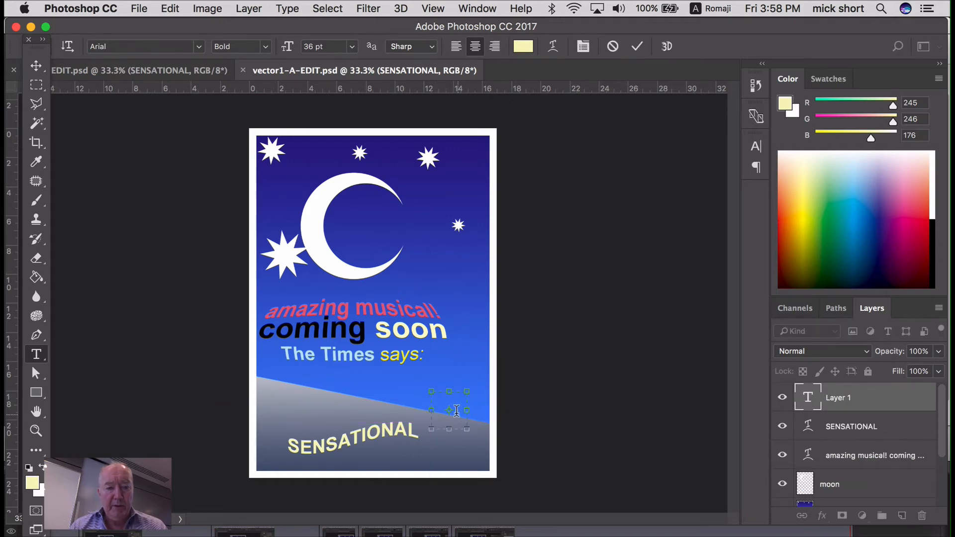
text(I)
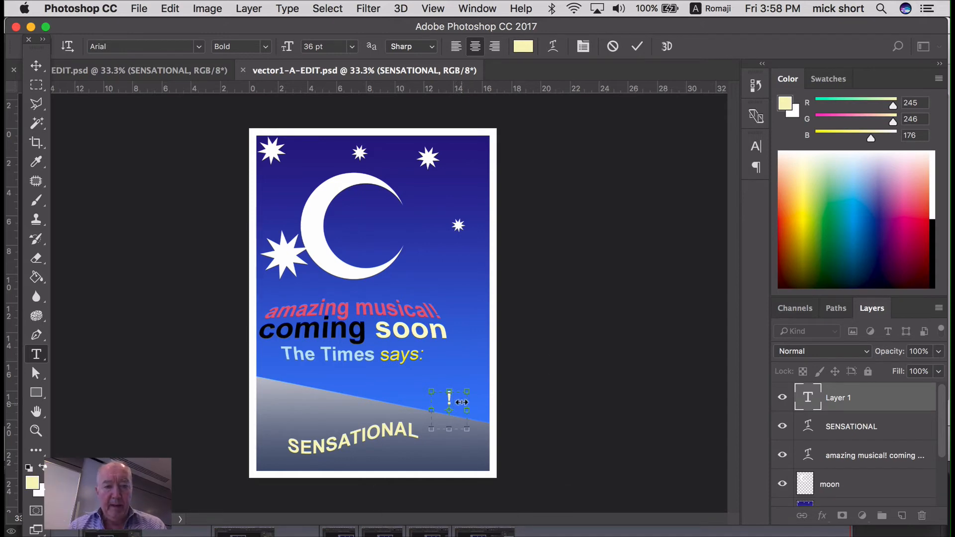
- Select the new exclamation mark and open its font size choices, leaving it unwarped
drag(453, 400, 417, 401)
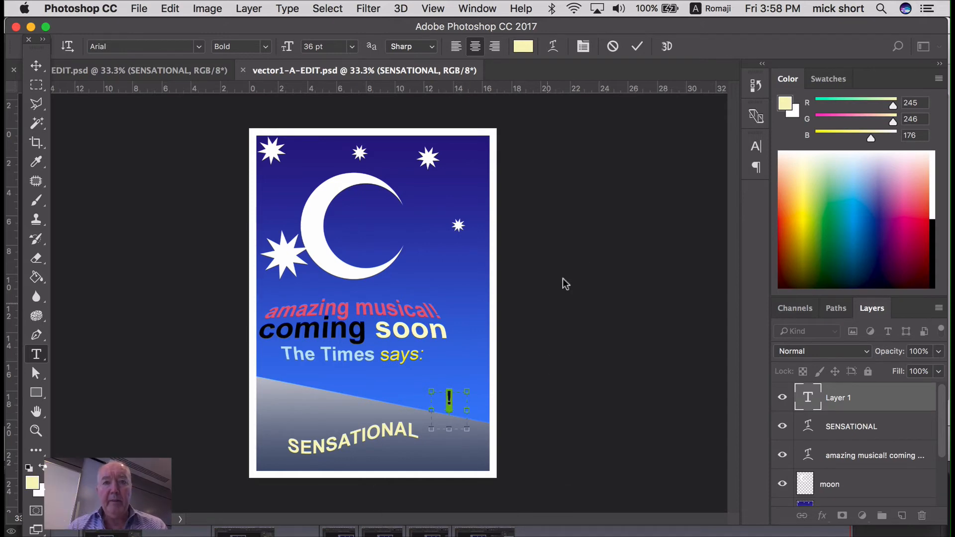
click(555, 46)
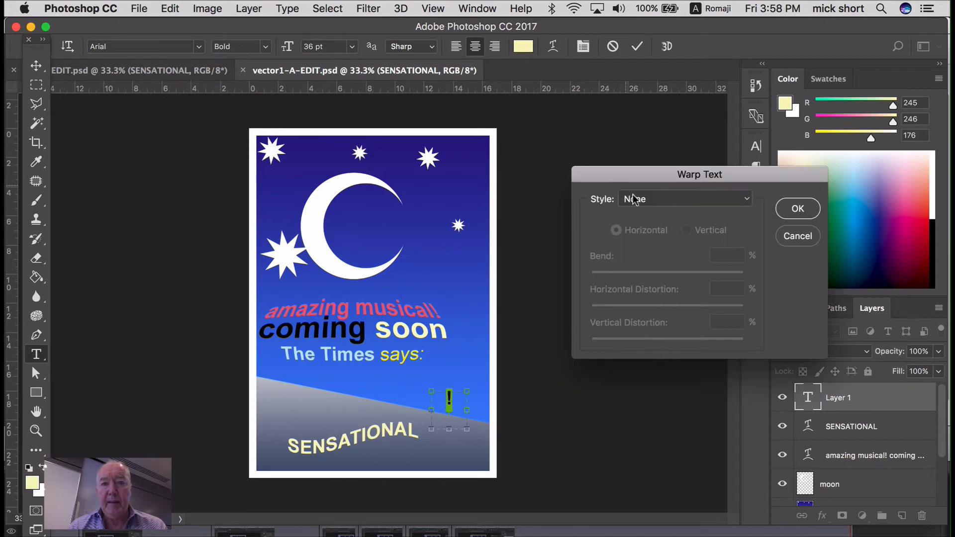
click(796, 237)
click(582, 47)
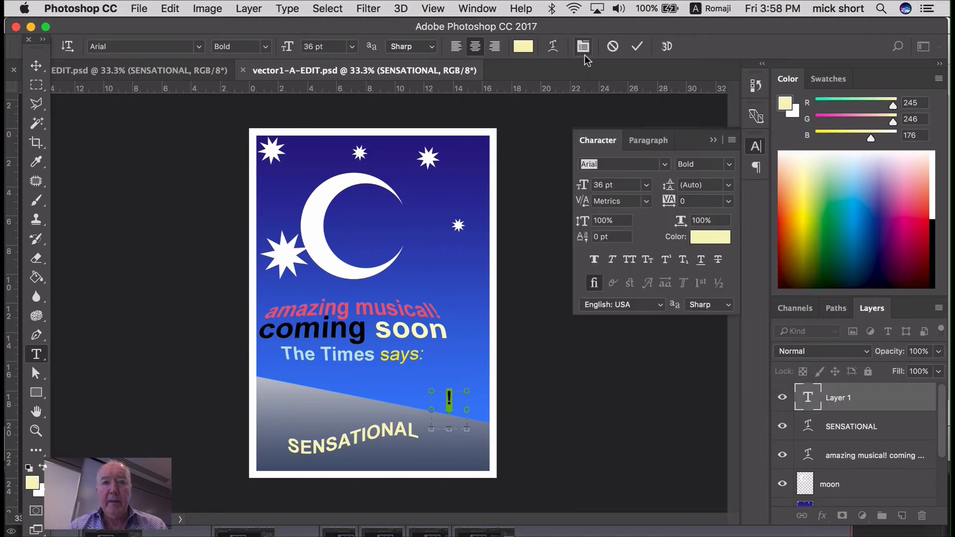
click(646, 185)
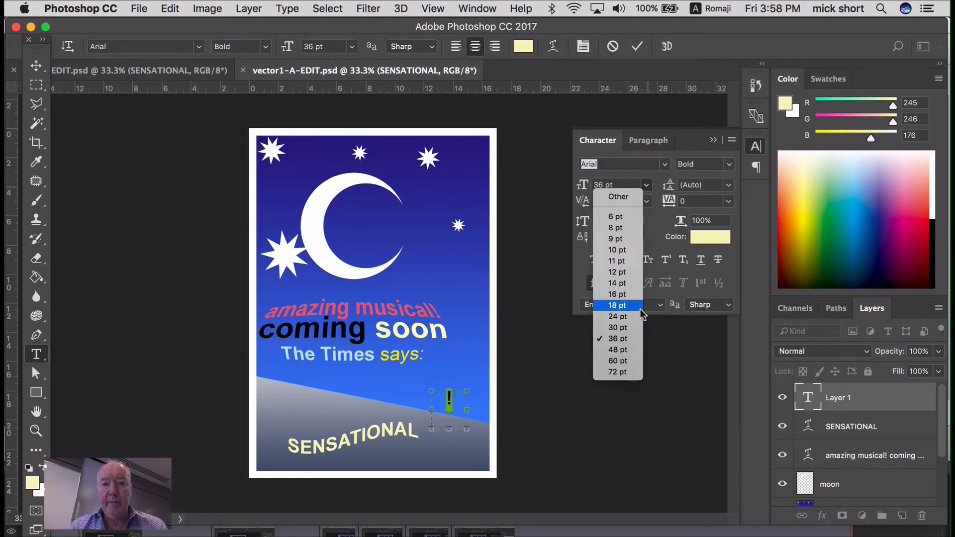
- Set the exclamation mark's font size to 120 pt
click(635, 360)
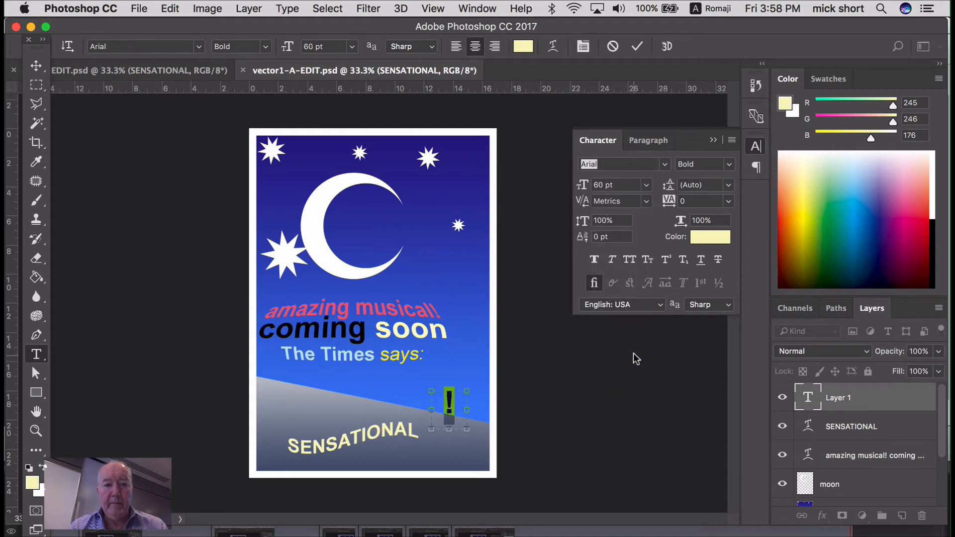
click(646, 185)
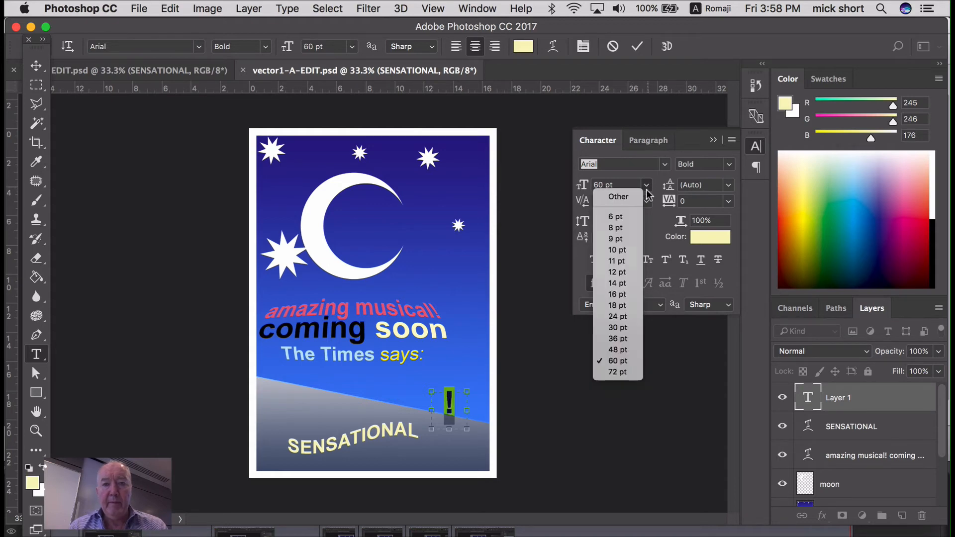
click(621, 371)
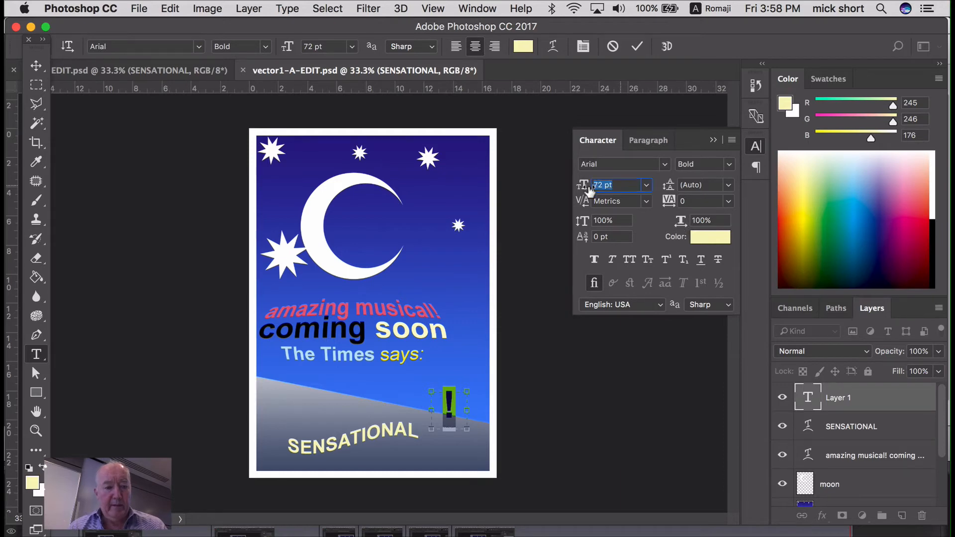
text(120)
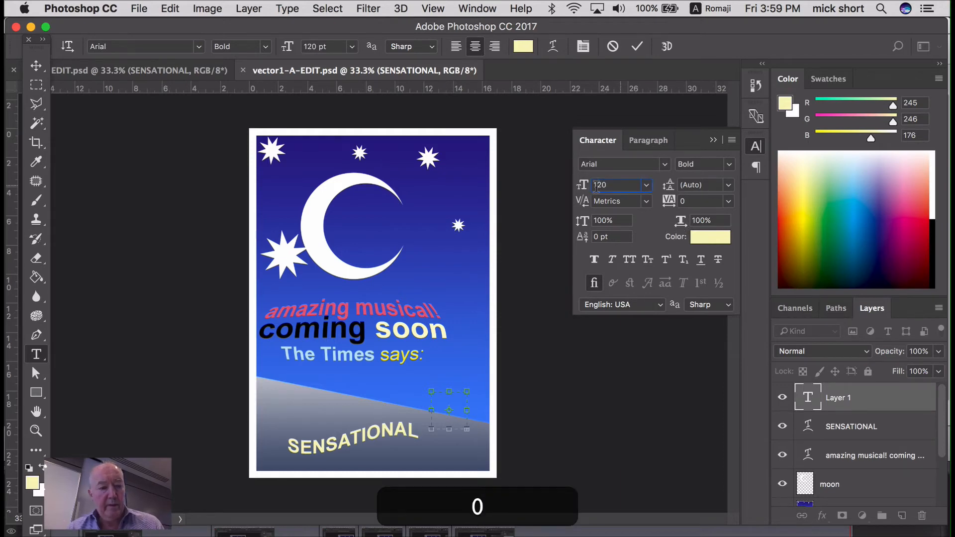
key(Tab)
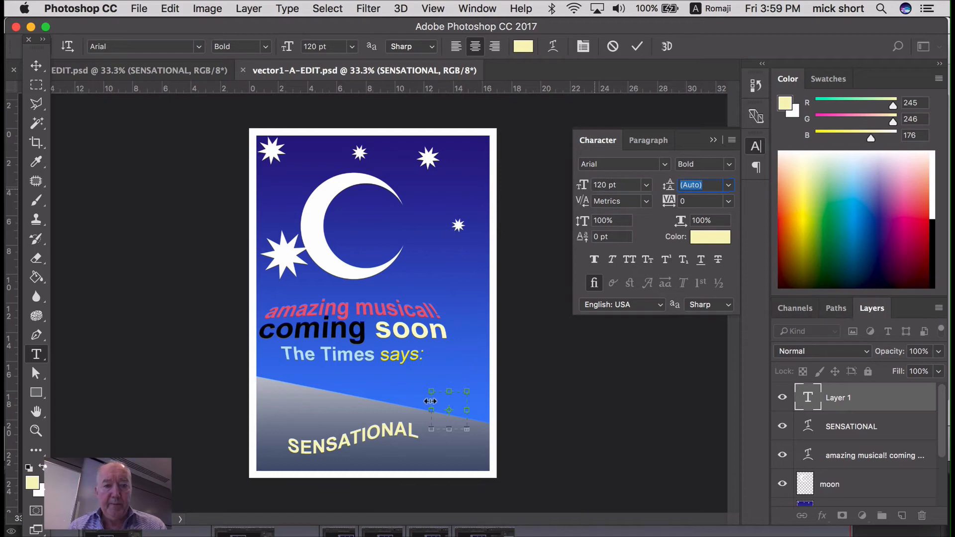
- Enlarge the exclamation mark's text box and move the mark just after the word SENSATIONAL
drag(431, 391, 389, 279)
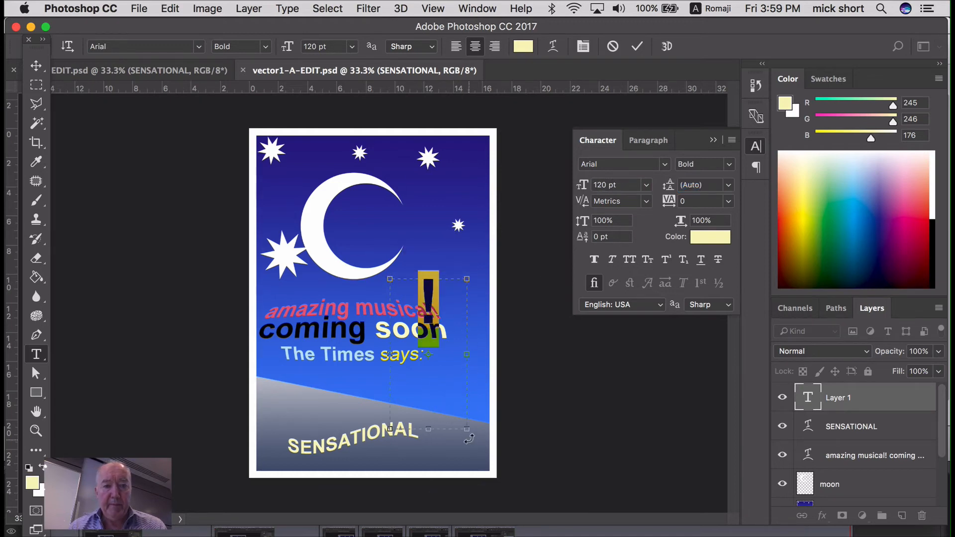
drag(469, 429, 456, 352)
click(35, 66)
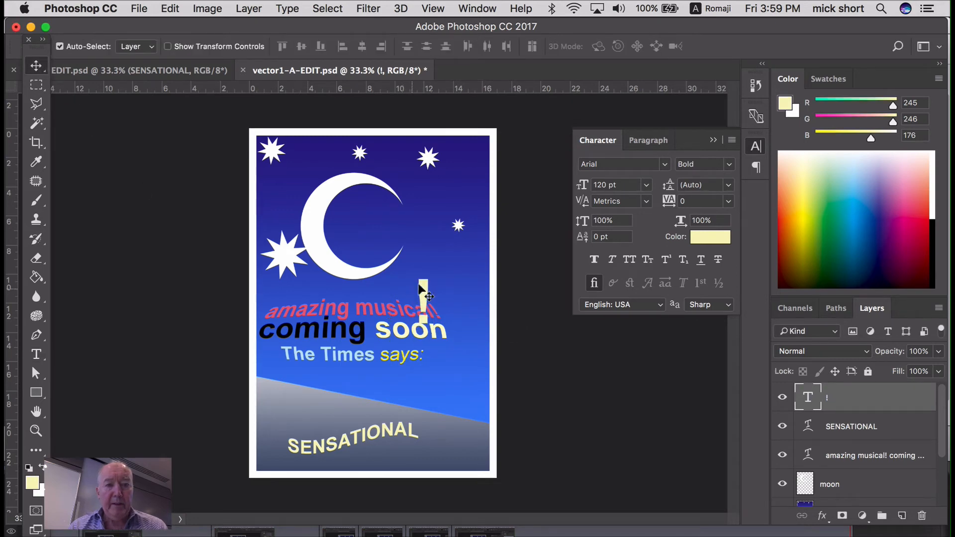
drag(426, 298, 445, 417)
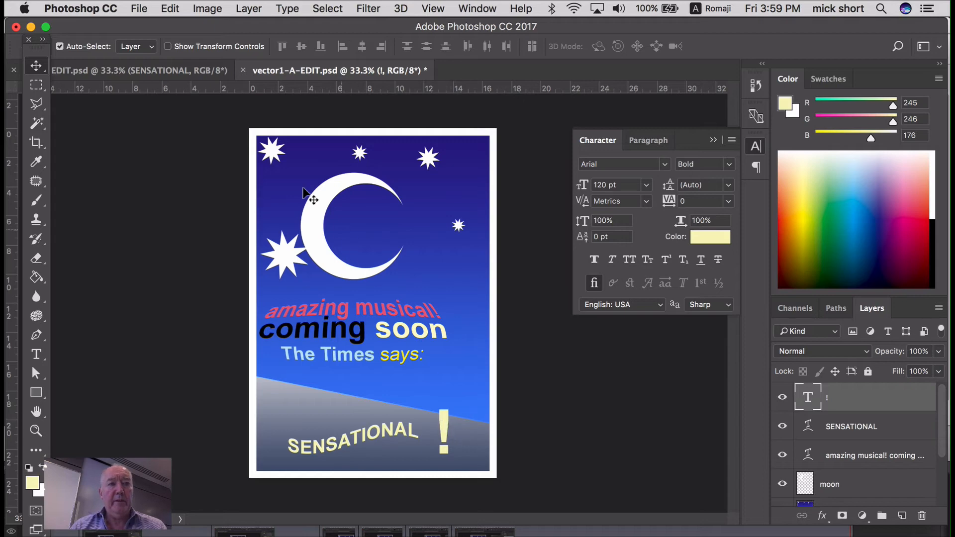
- Create a work path from the exclamation mark text and hide its "!" type layer
click(278, 6)
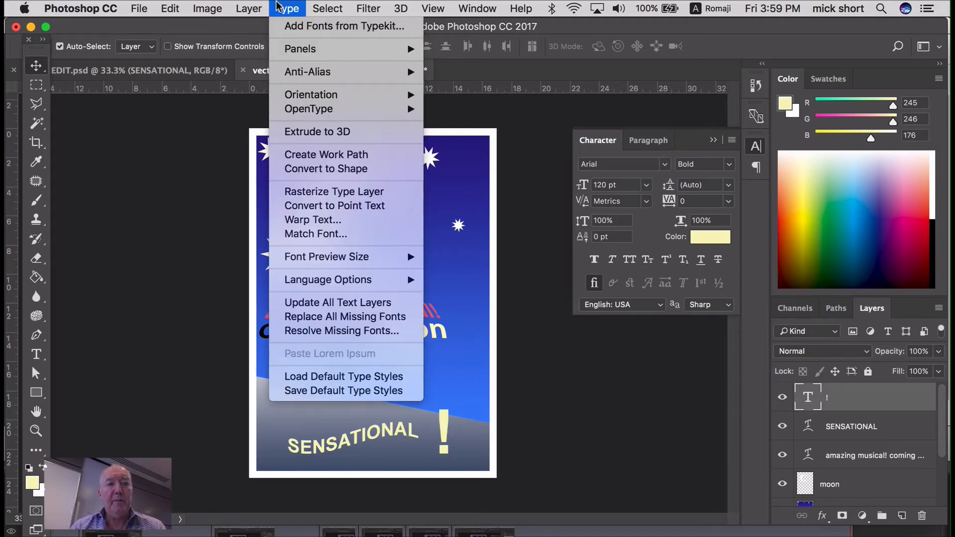
click(351, 156)
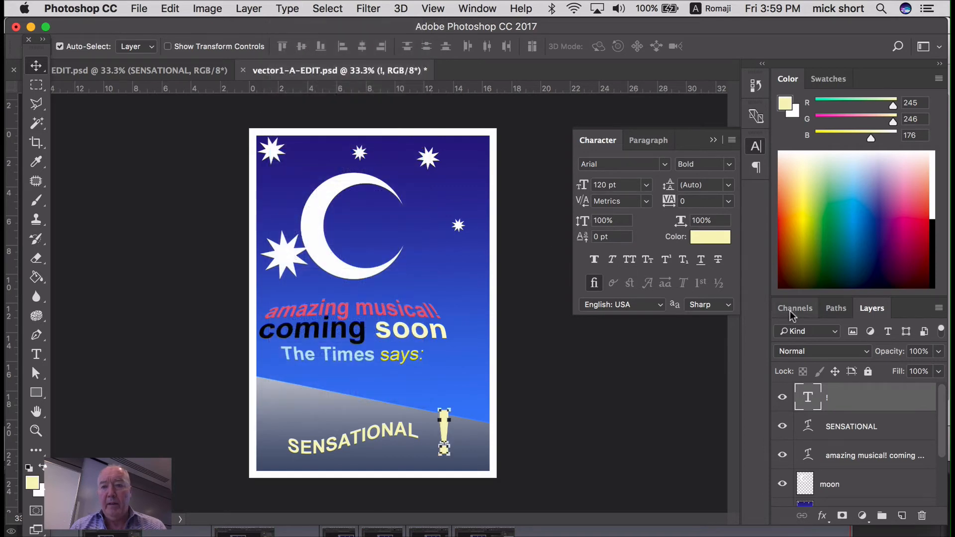
click(839, 309)
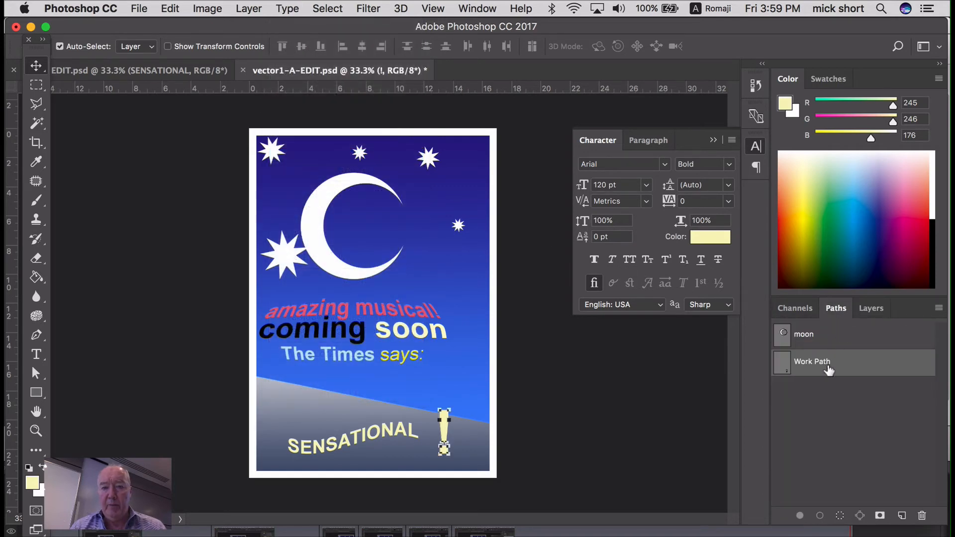
click(867, 309)
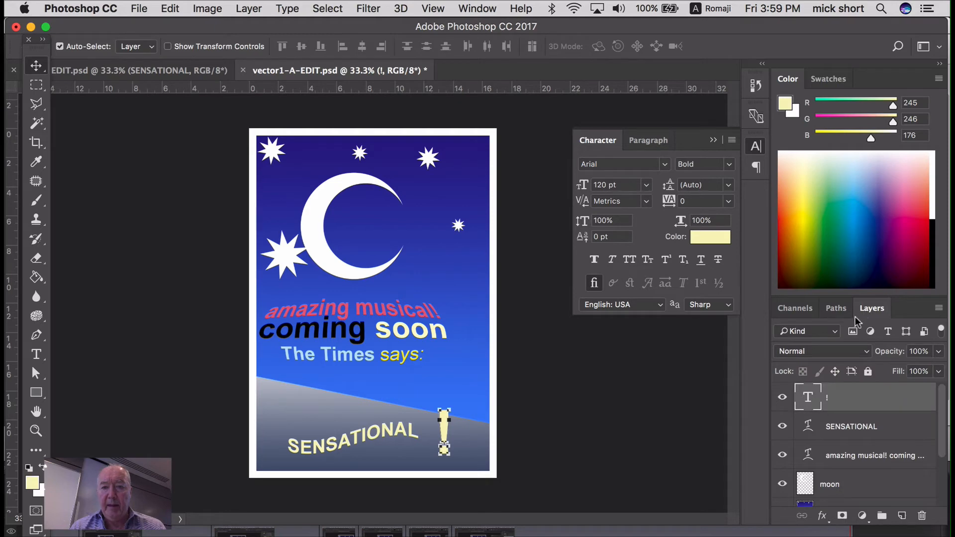
click(783, 398)
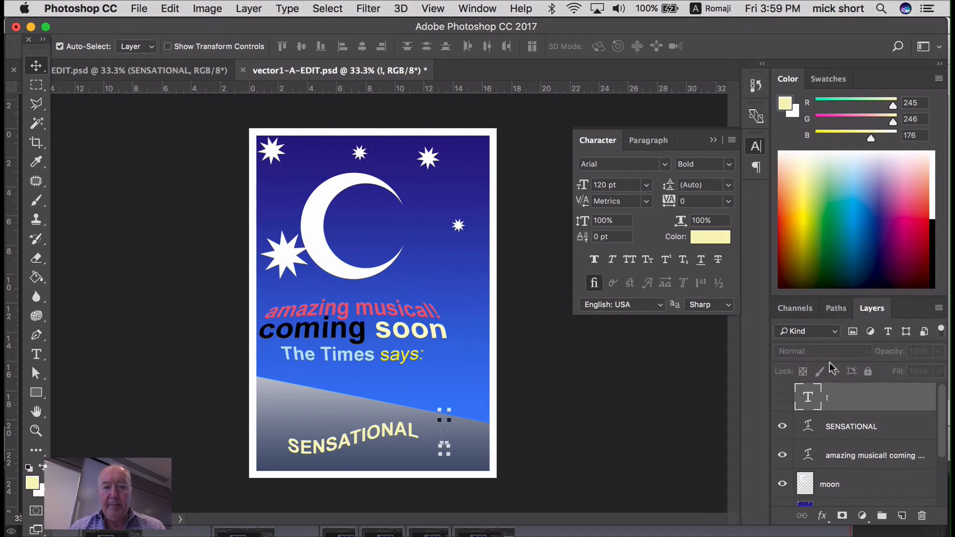
- Save the work path under the name "exclamationmark"
click(841, 312)
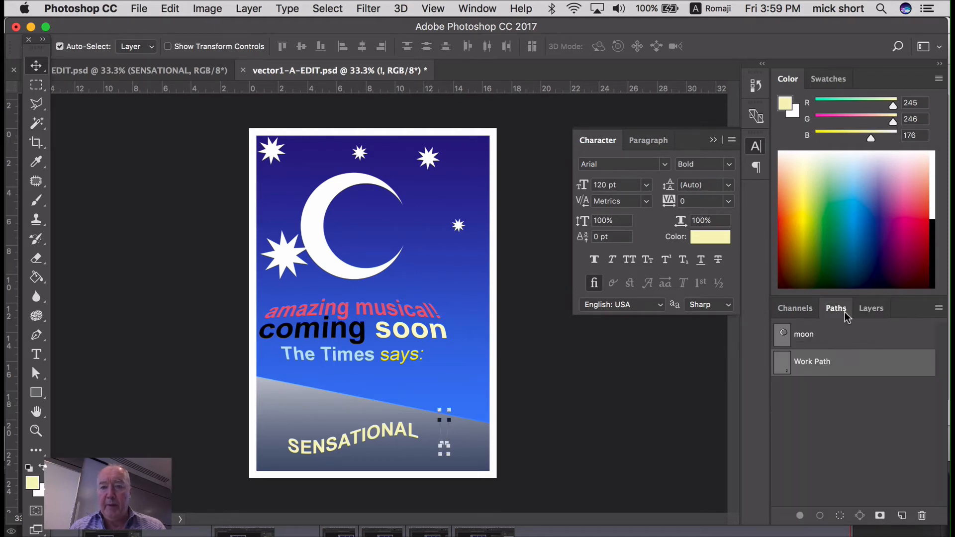
double_click(821, 362)
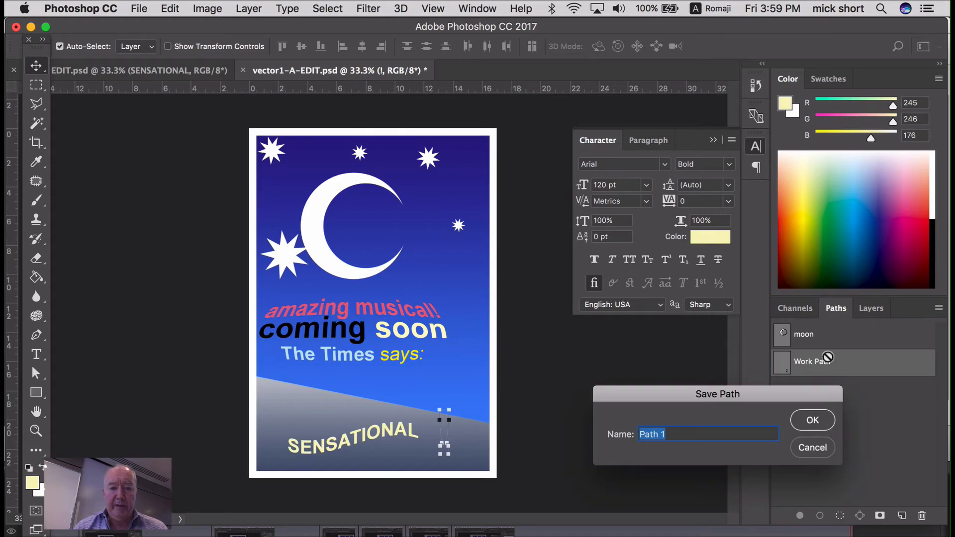
text(excl)
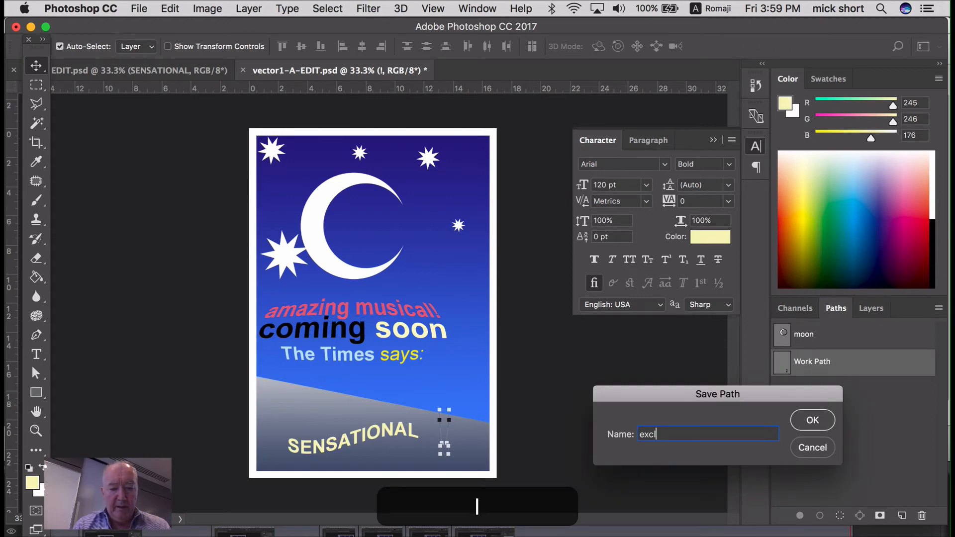
text(amationma)
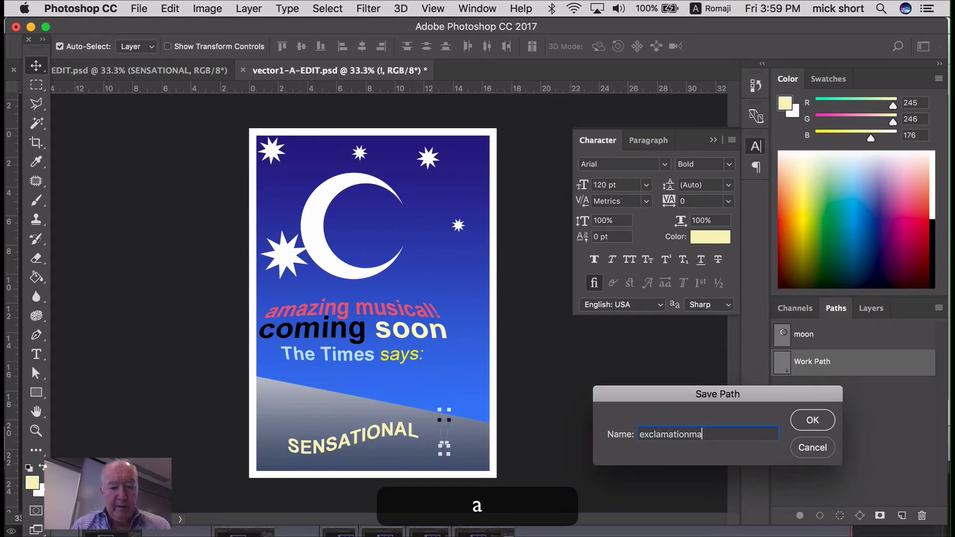
text(rk)
key(Return)
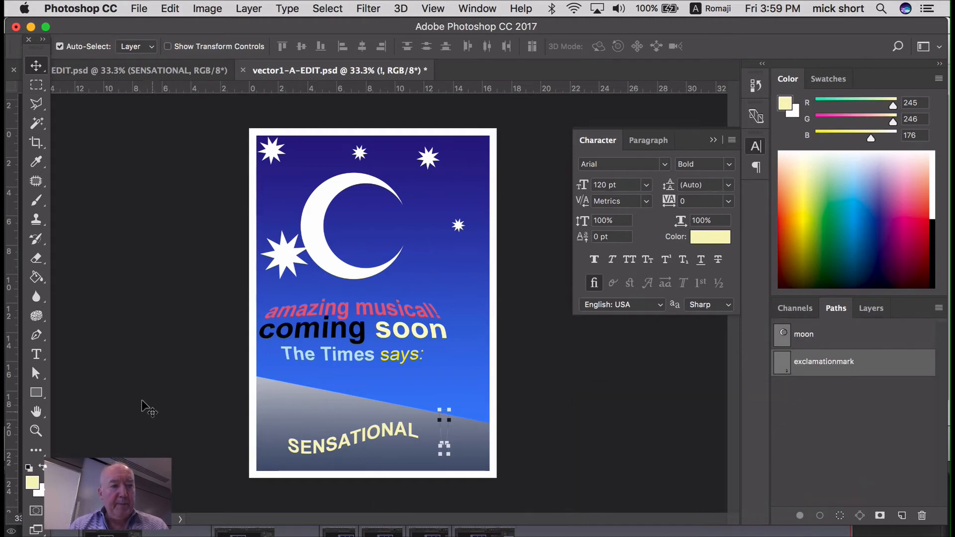
- Stretch the exclamationmark path upward by moving its two top anchor points to just above the "amazing musical!" line
click(37, 374)
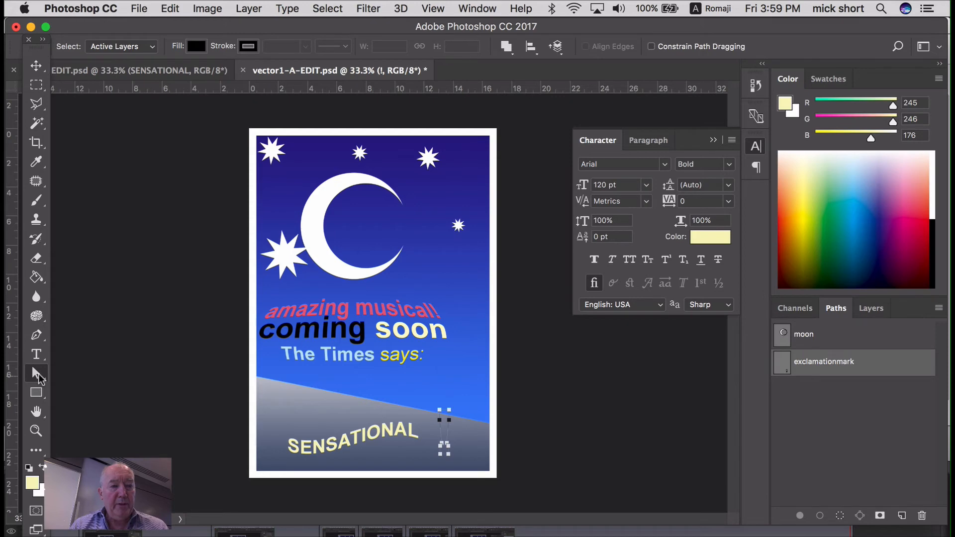
drag(37, 374, 83, 387)
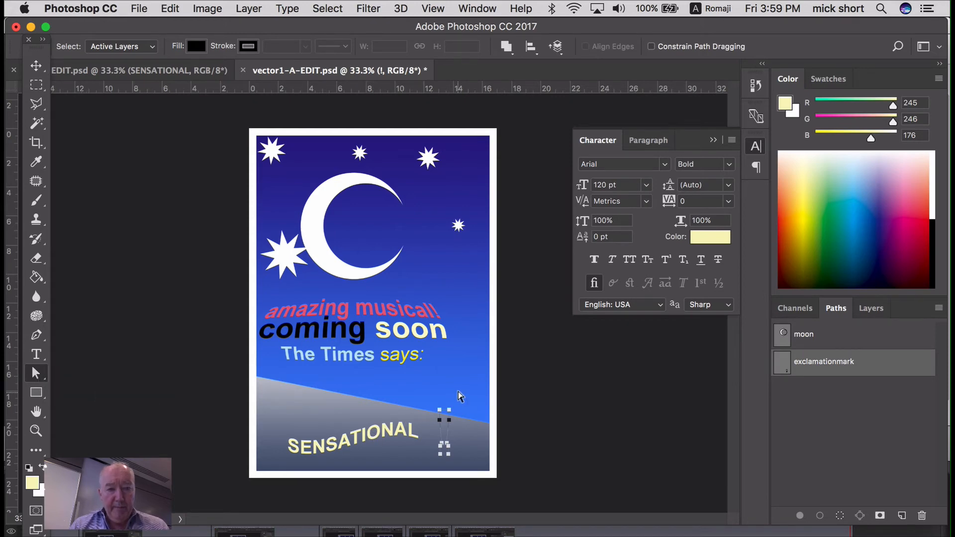
click(434, 419)
shift+click(448, 407)
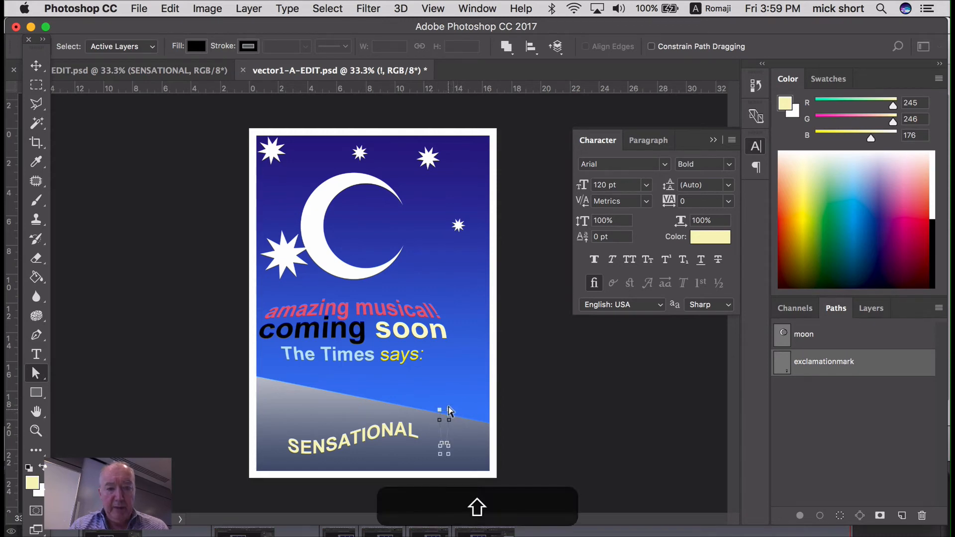
drag(448, 408, 448, 268)
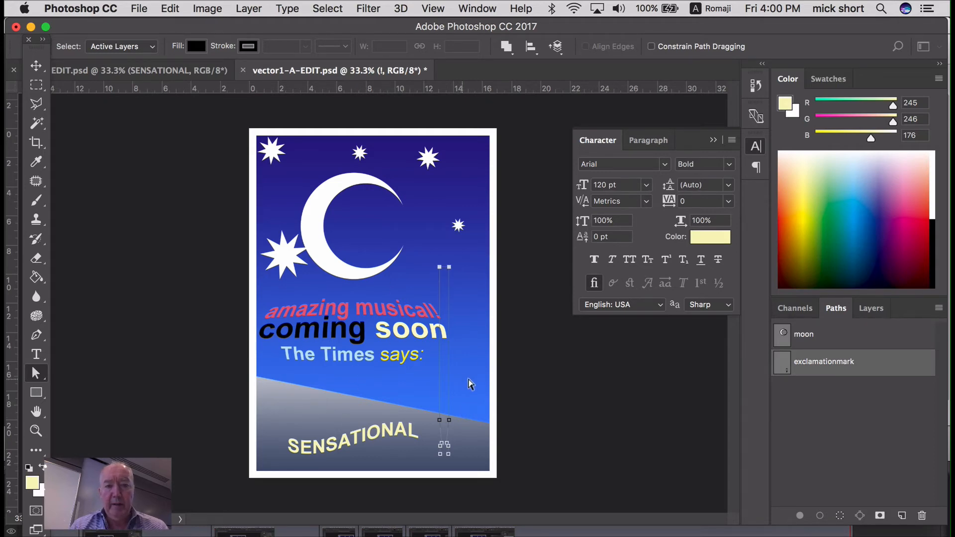
click(805, 309)
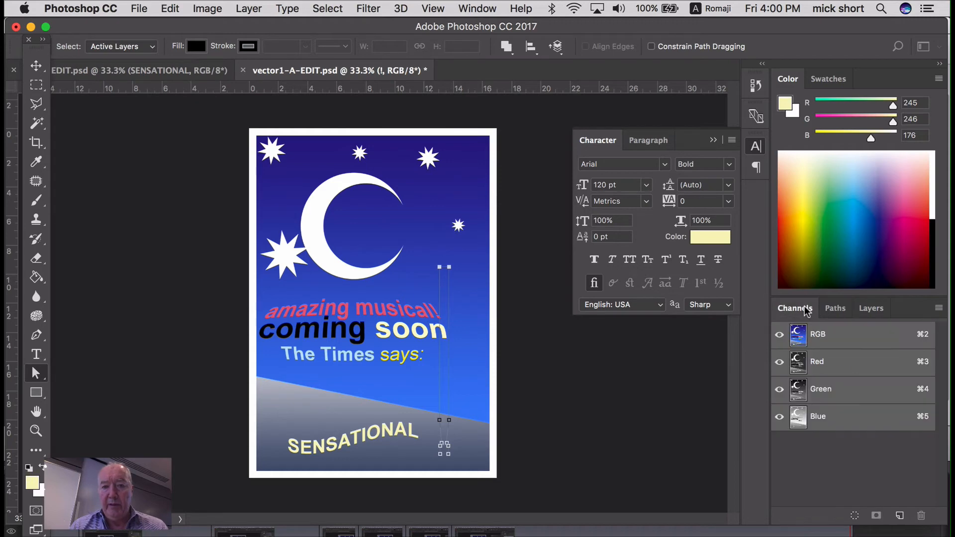
click(836, 308)
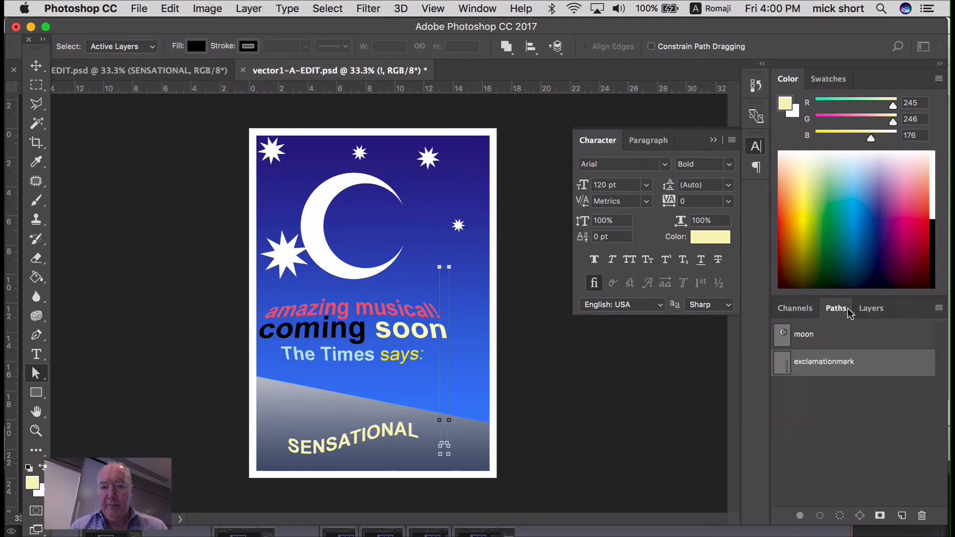
click(858, 309)
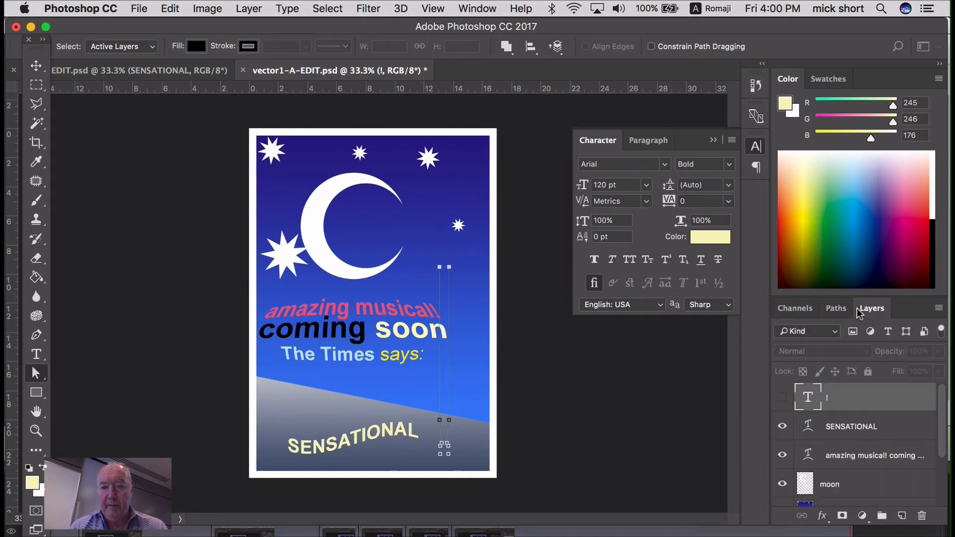
double_click(806, 450)
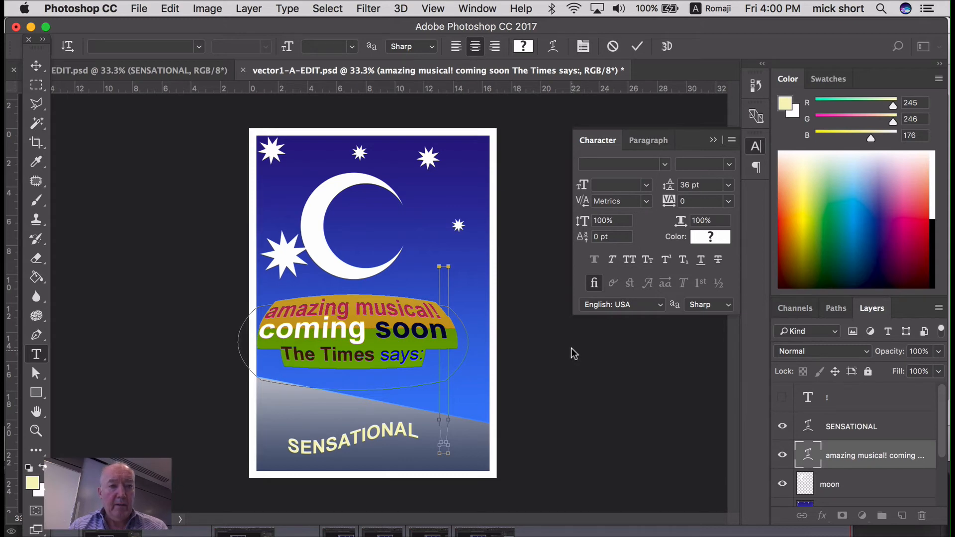
click(170, 9)
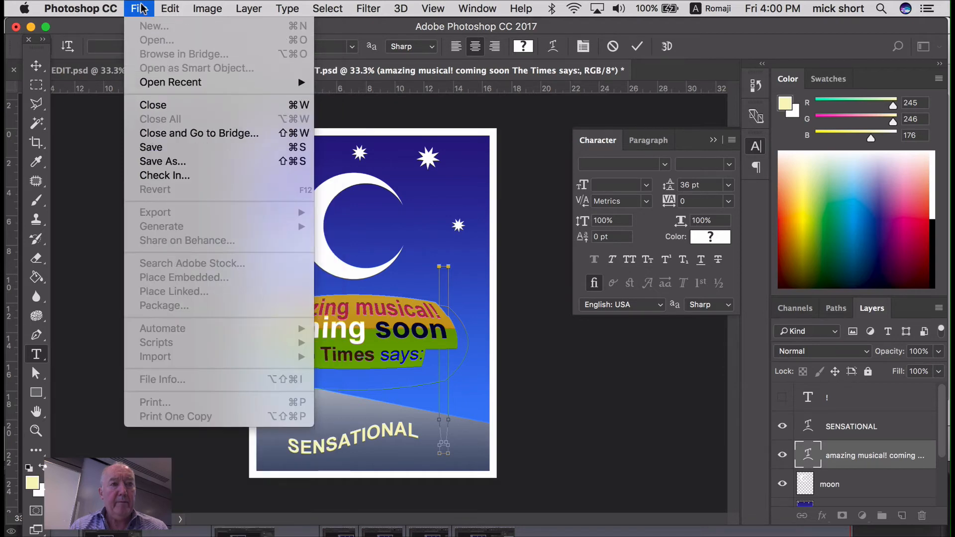
mouse_move(298, 10)
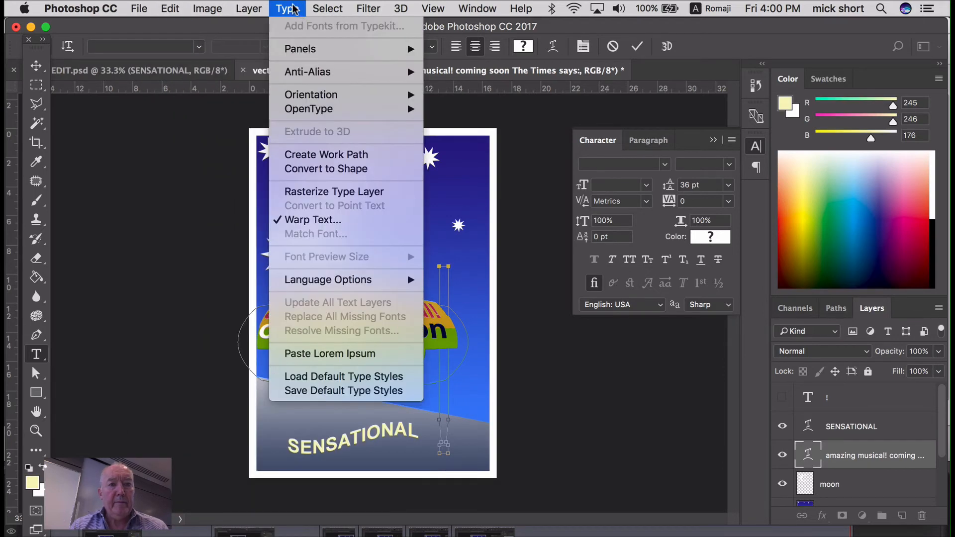
click(294, 9)
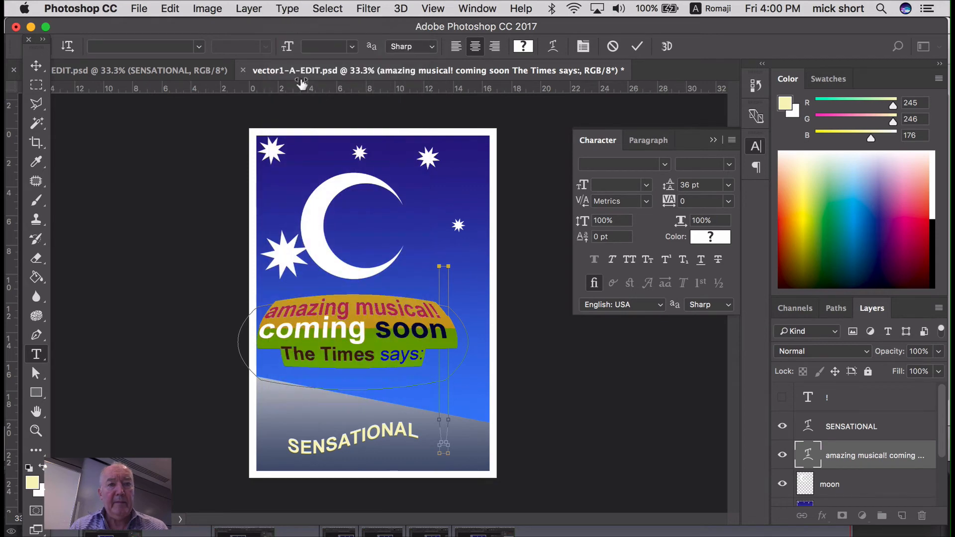
click(383, 314)
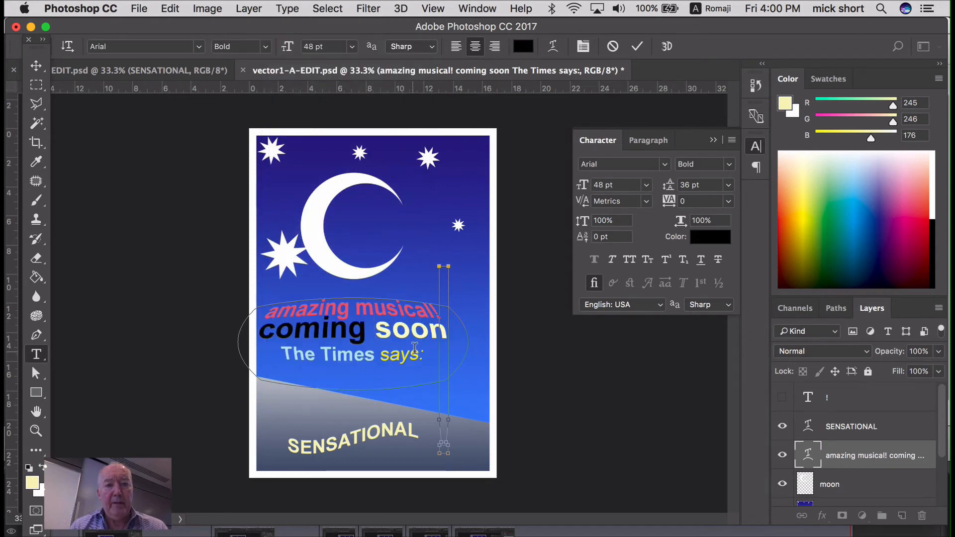
drag(444, 313, 238, 299)
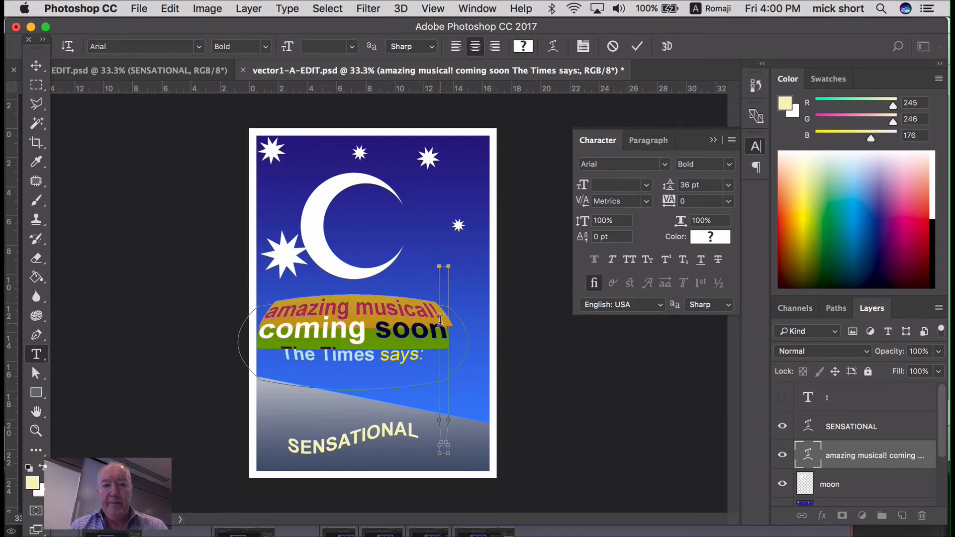
click(356, 337)
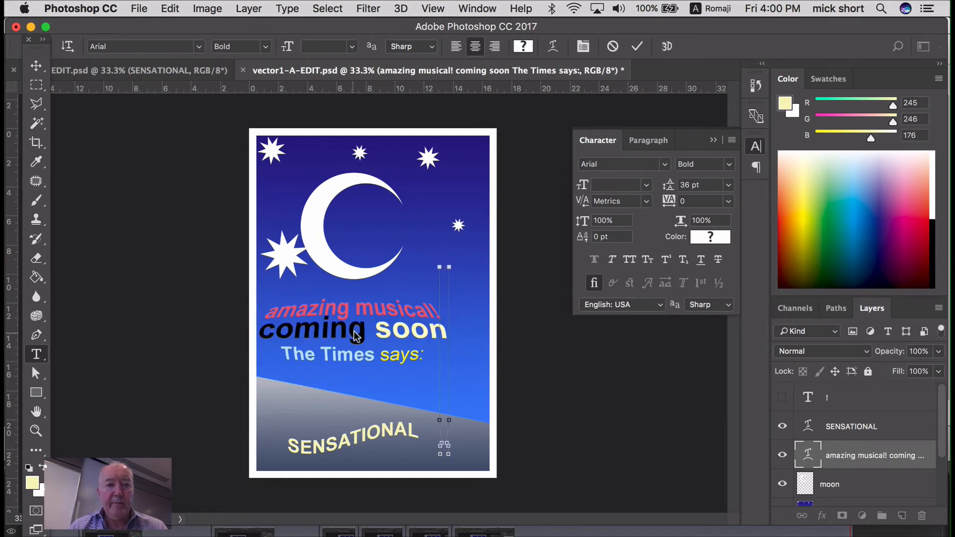
key(a)
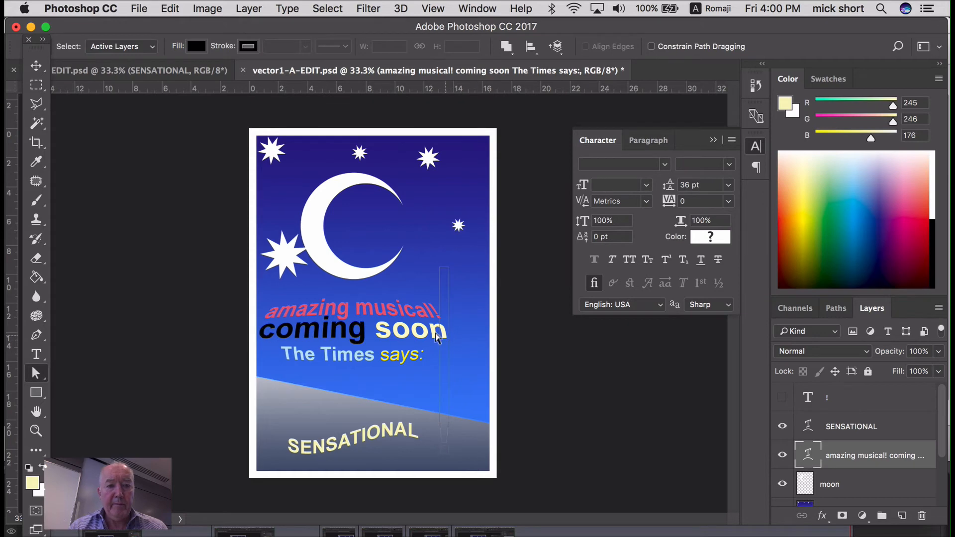
- Set the "coming soon" line of the headline text to 36 pt with 24 pt leading
double_click(808, 453)
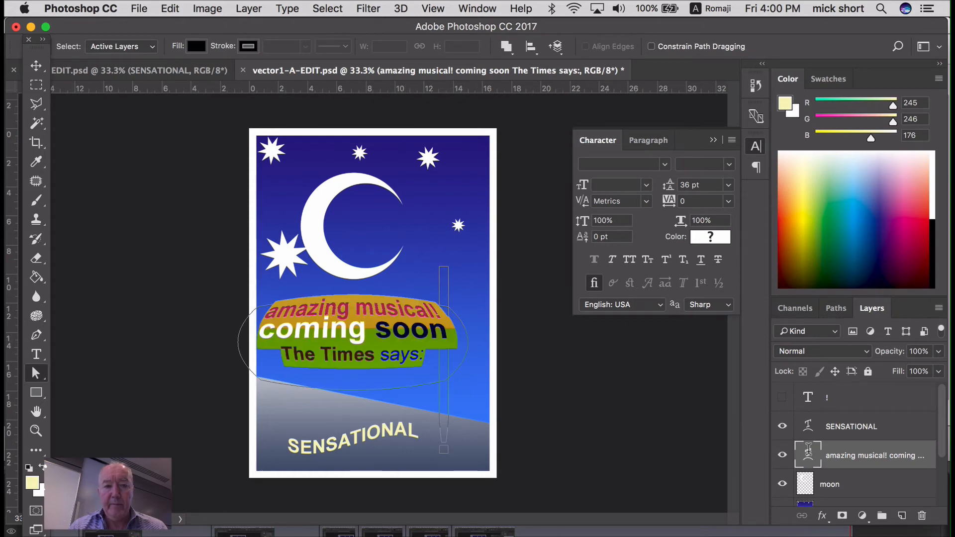
key(t)
drag(448, 337, 247, 323)
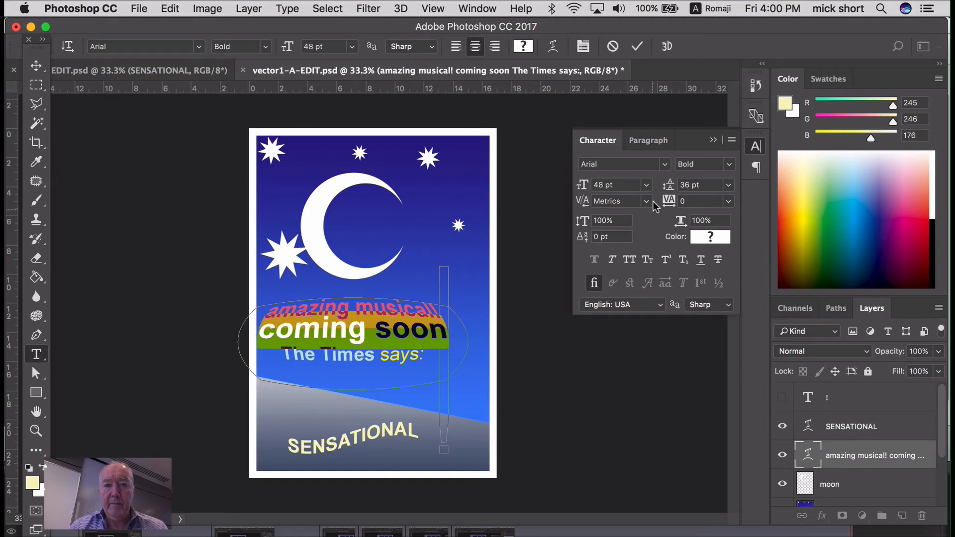
click(645, 185)
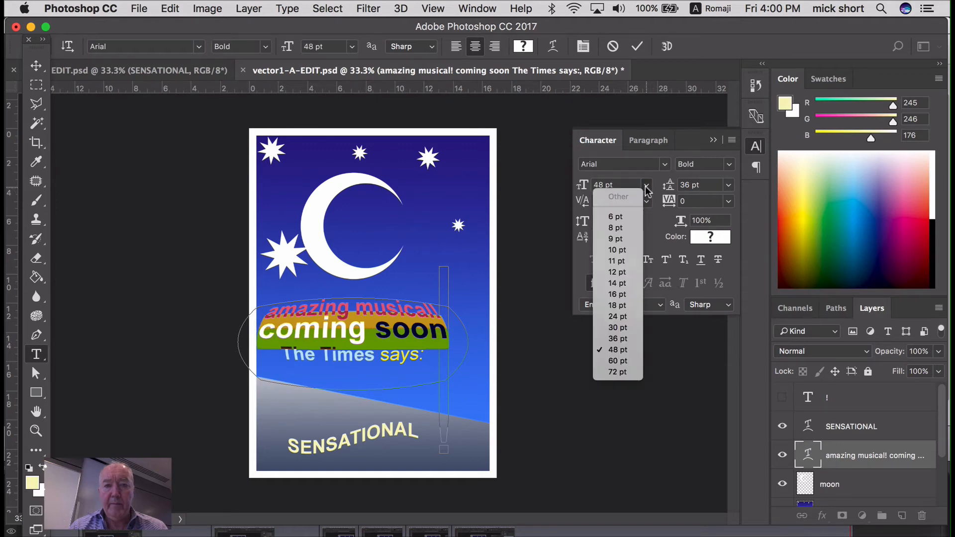
click(628, 330)
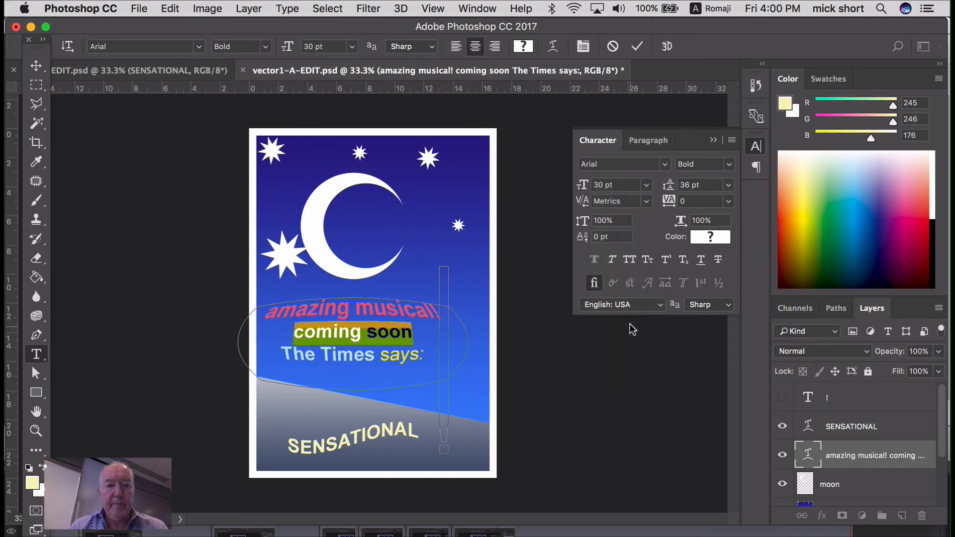
click(729, 187)
click(712, 313)
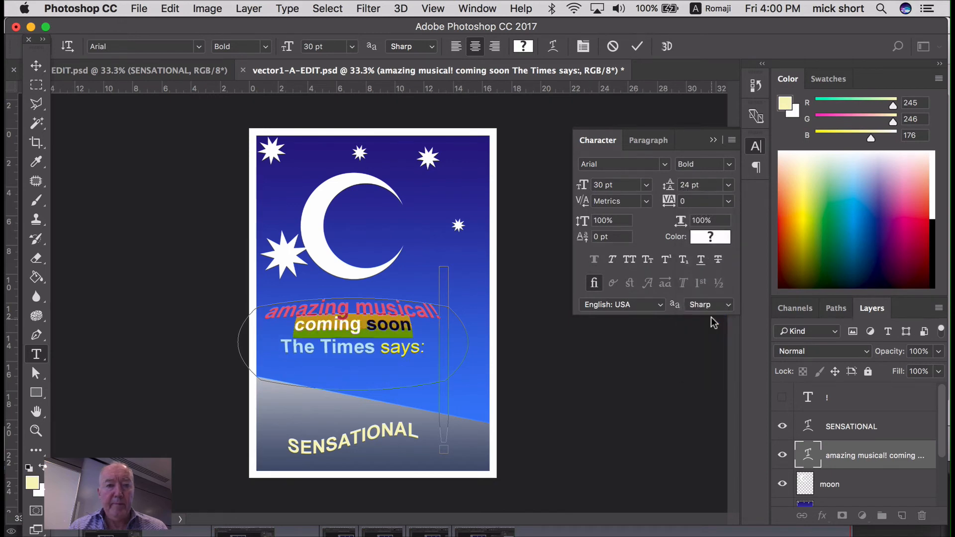
click(646, 186)
click(623, 339)
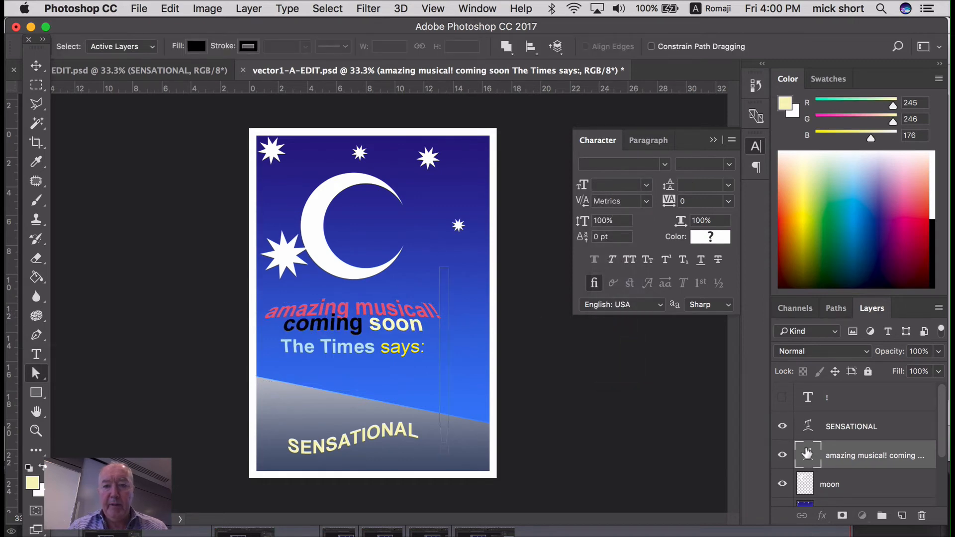
double_click(807, 454)
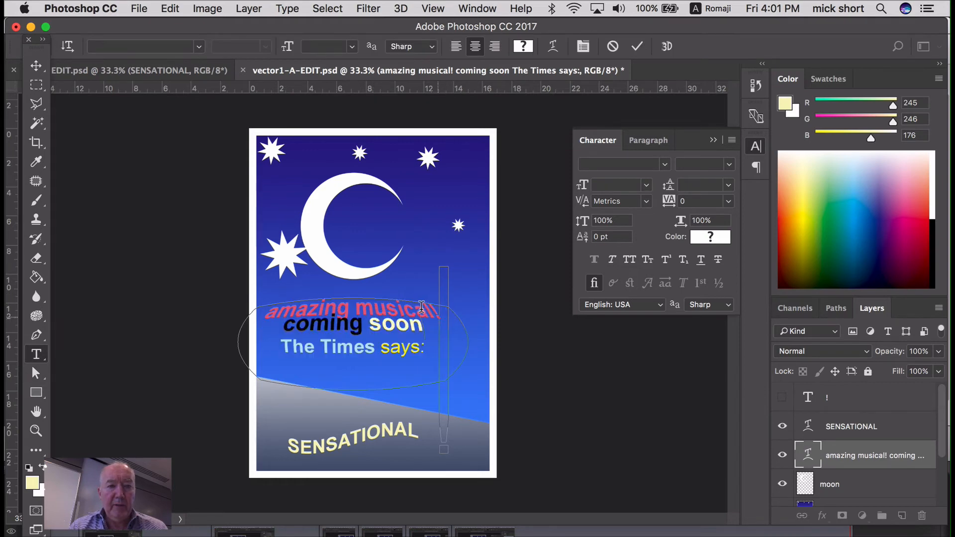
click(344, 307)
drag(344, 307, 301, 321)
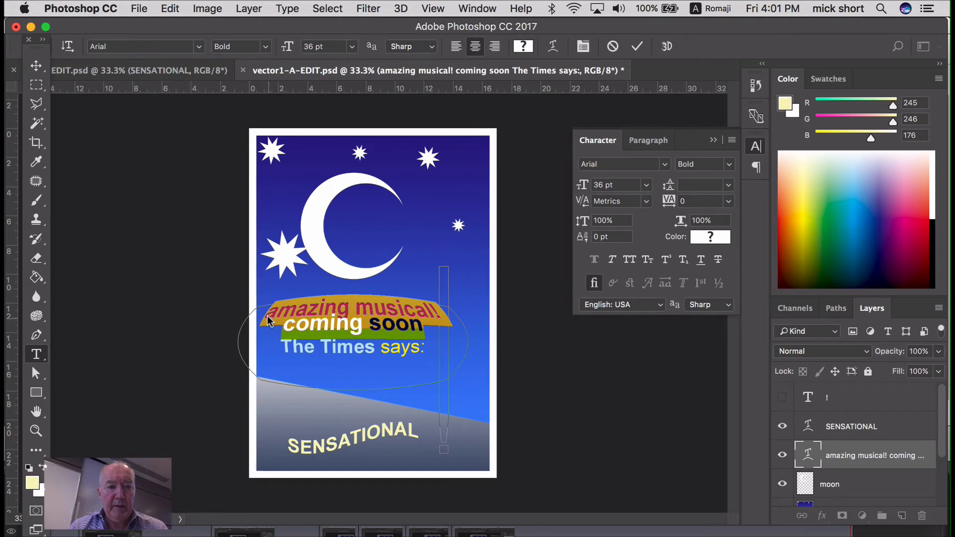
key(super+Return)
key(a)
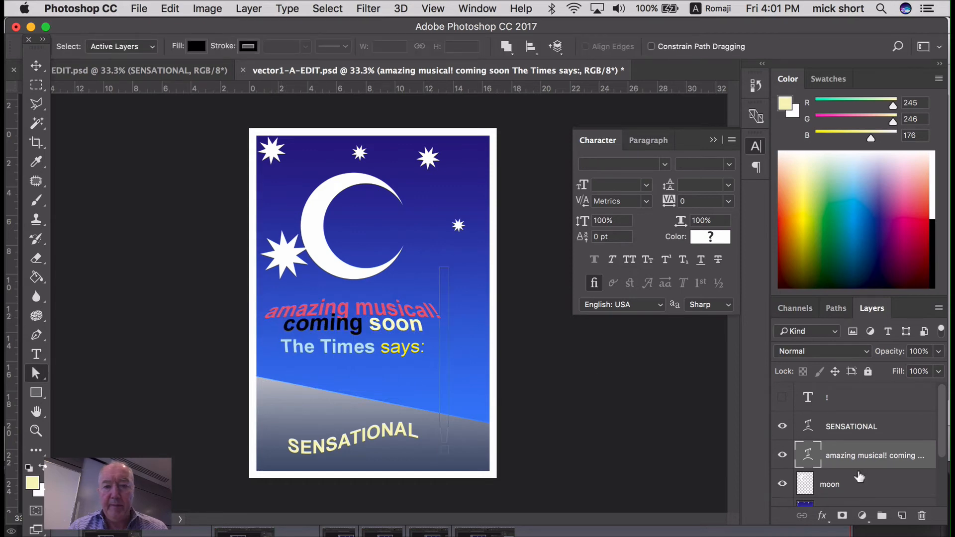
double_click(808, 454)
click(399, 309)
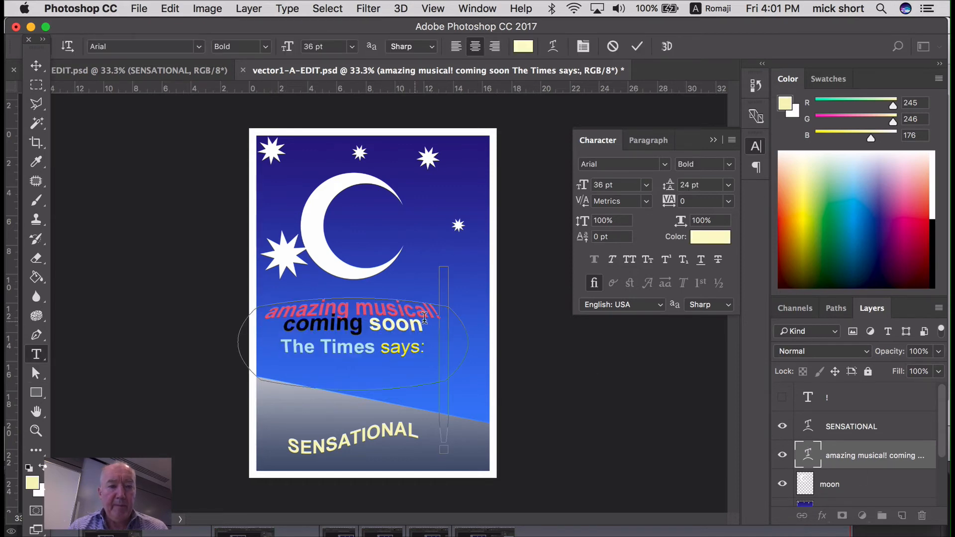
drag(437, 321, 372, 302)
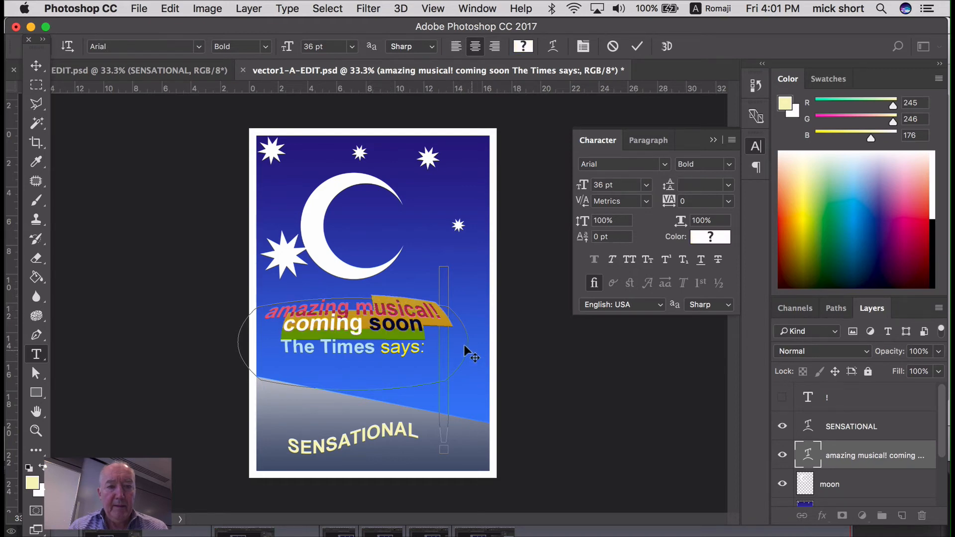
click(811, 459)
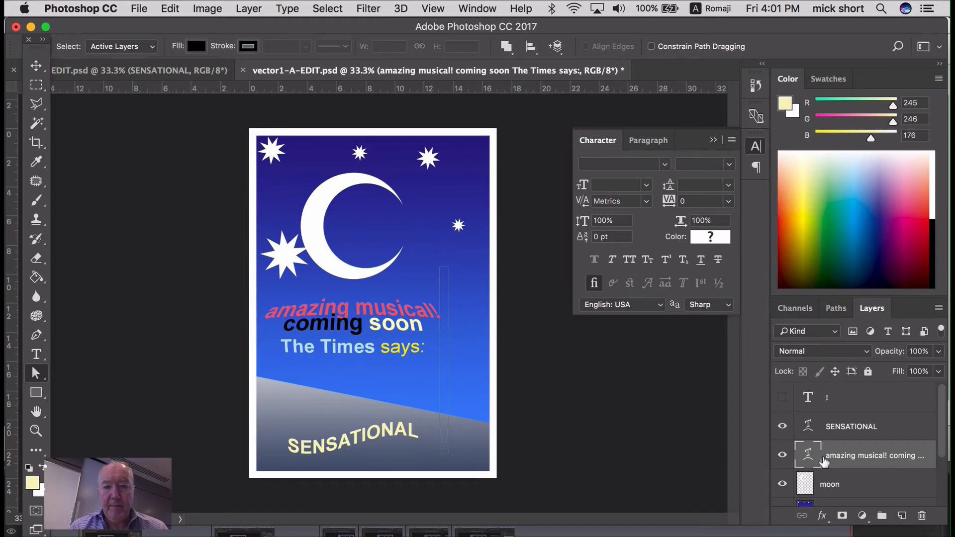
- Reduce the "amazing musical!" line of the headline text to 30 pt
double_click(807, 455)
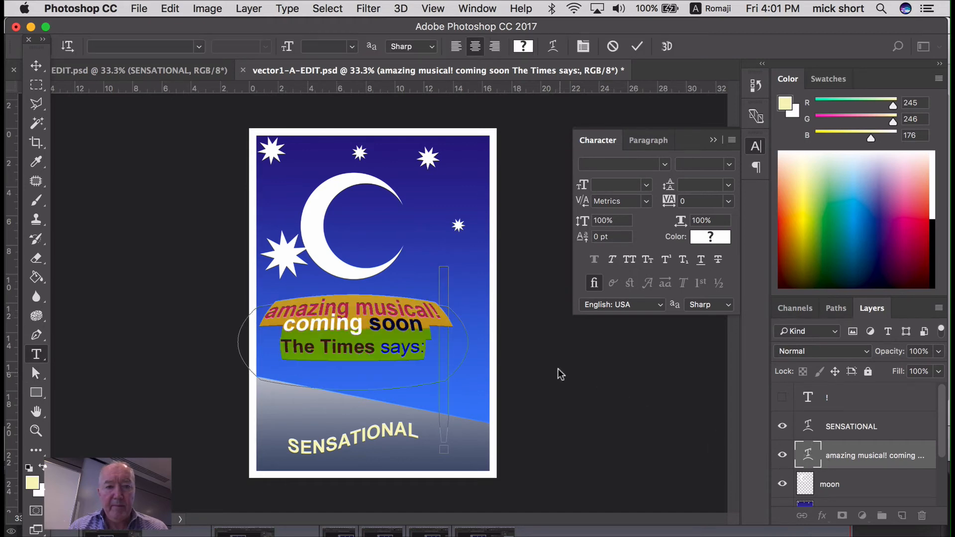
click(442, 328)
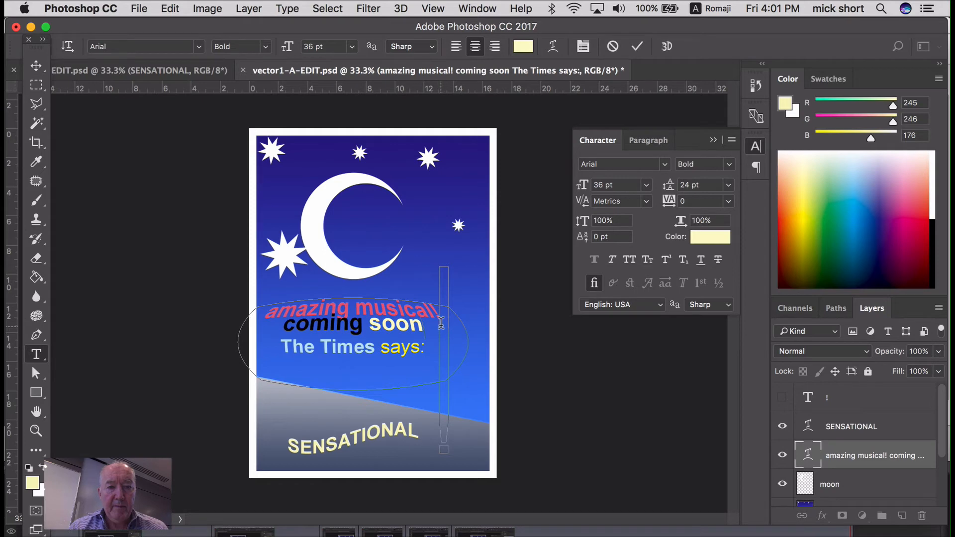
key(Up)
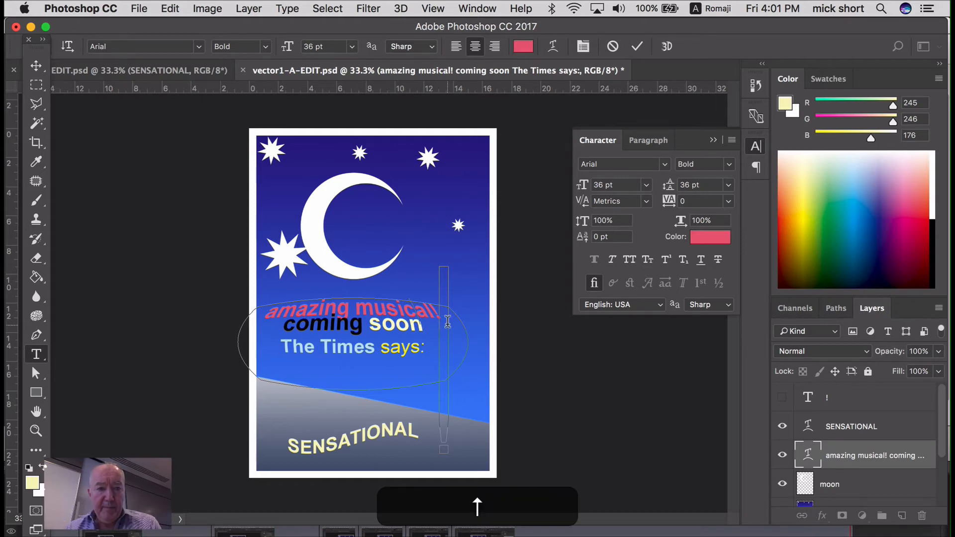
key(Right)
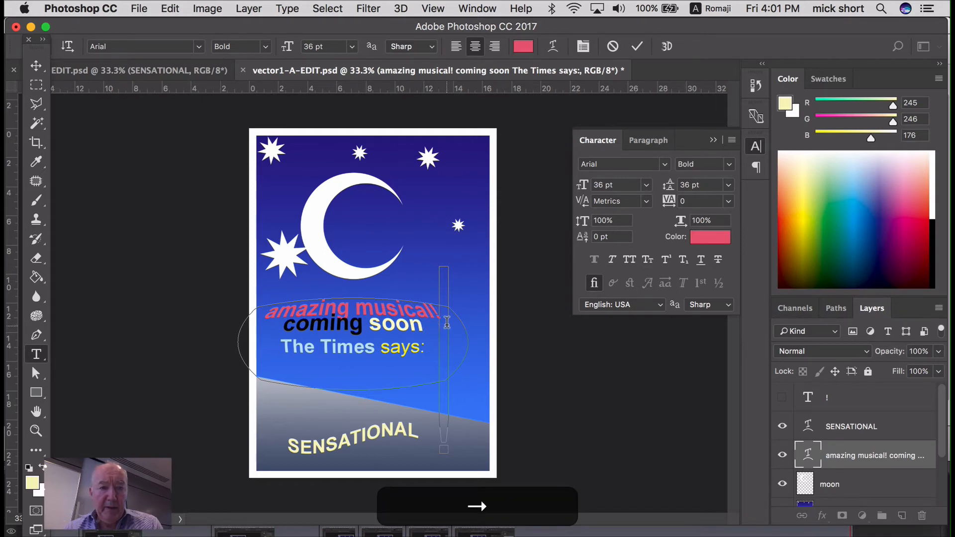
drag(442, 314, 261, 299)
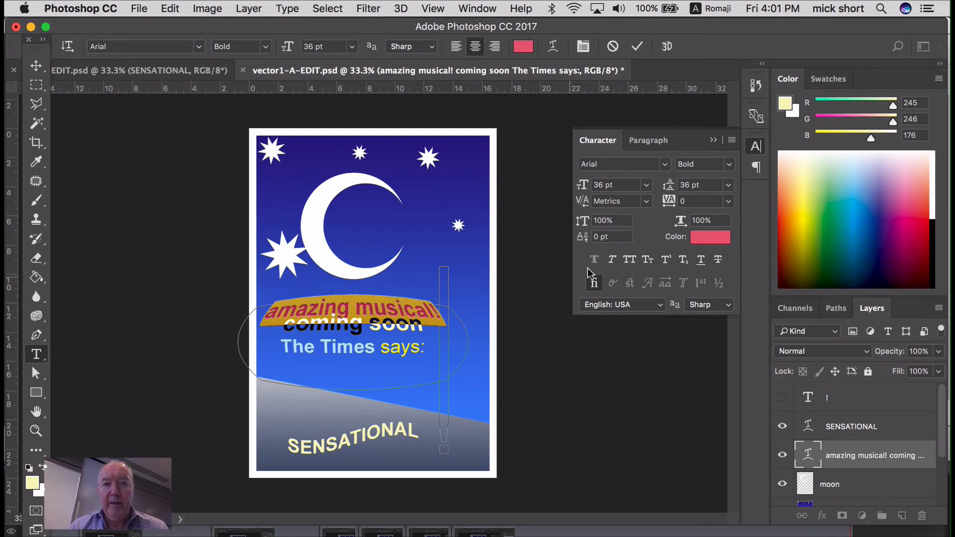
click(647, 187)
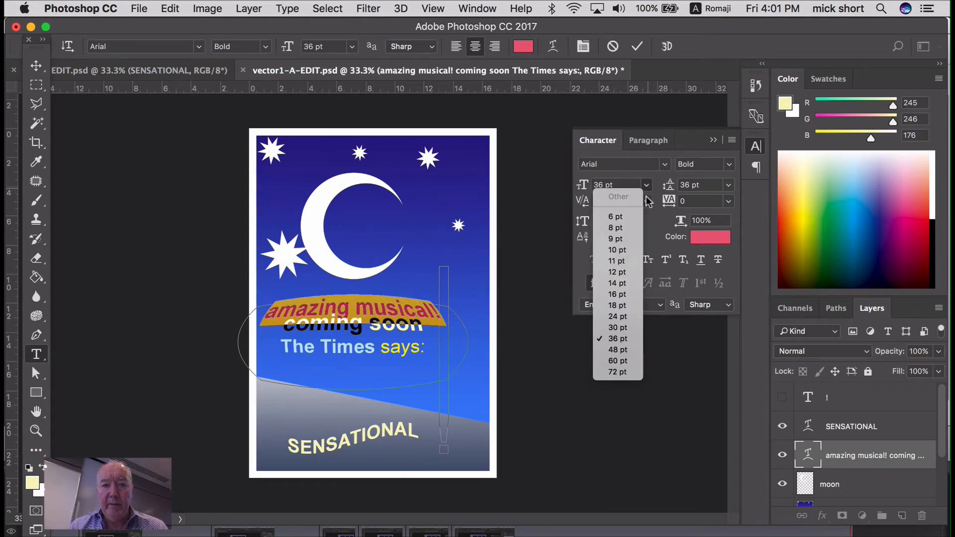
click(625, 328)
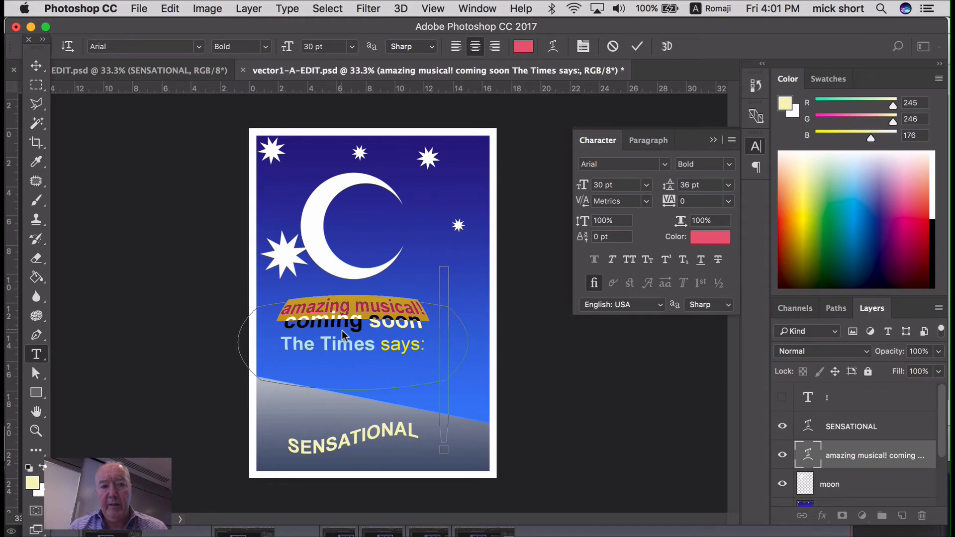
click(366, 343)
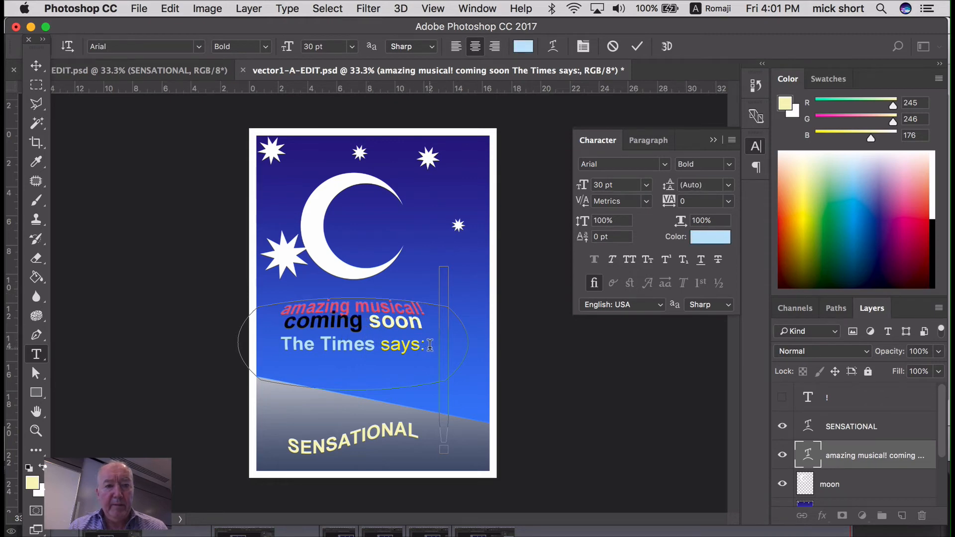
drag(430, 346, 246, 322)
key(Escape)
key(a)
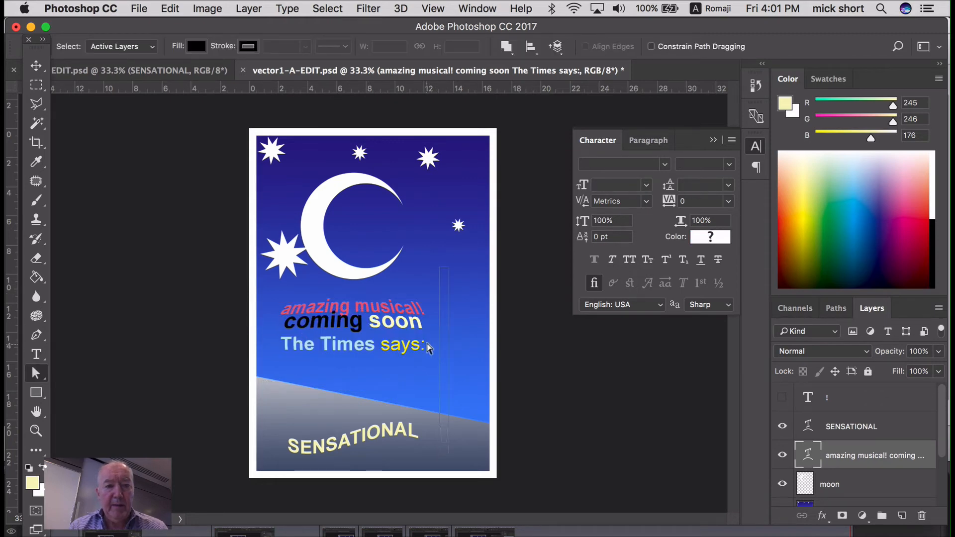
- Set the leading of the "coming soon" and "The Times says:" lines to 30 pt and move the headline block slightly down and left
double_click(808, 454)
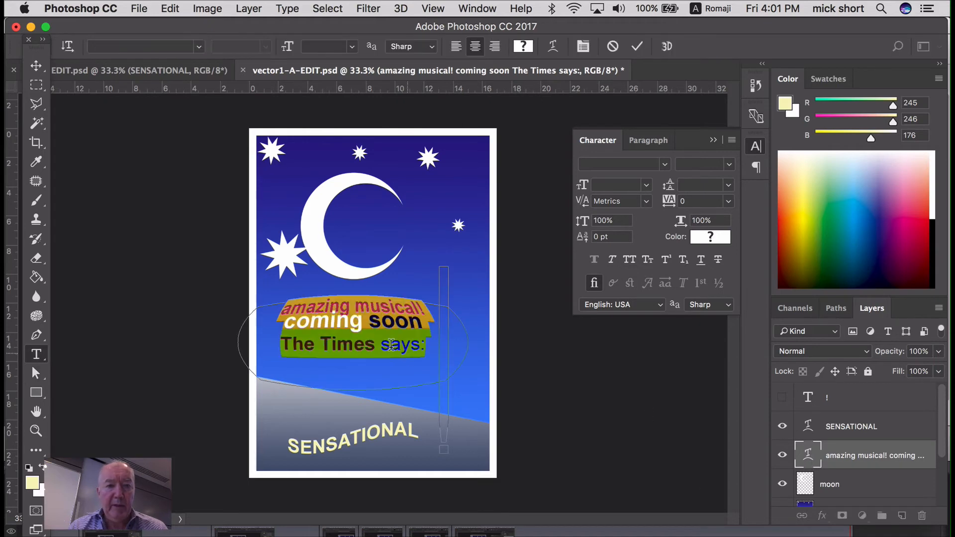
click(416, 348)
drag(426, 346, 277, 318)
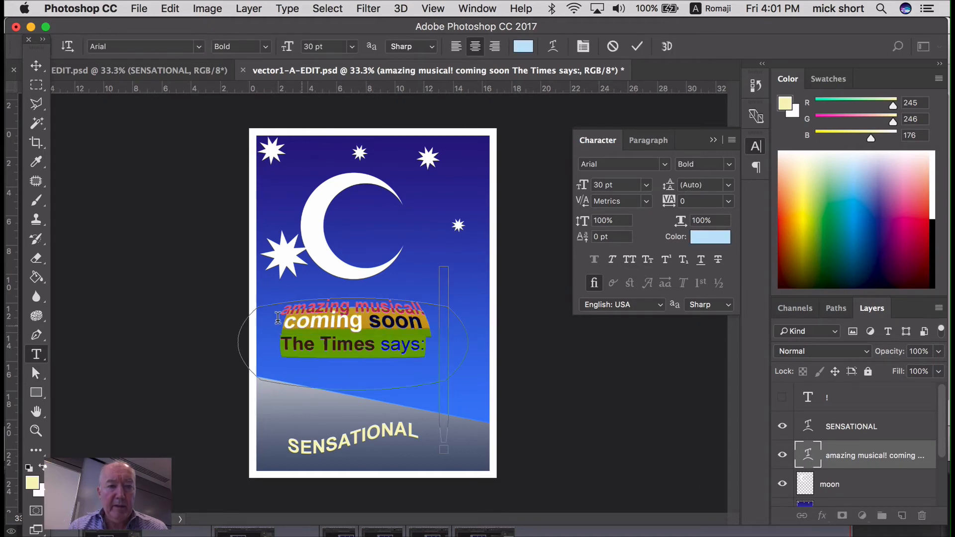
click(727, 187)
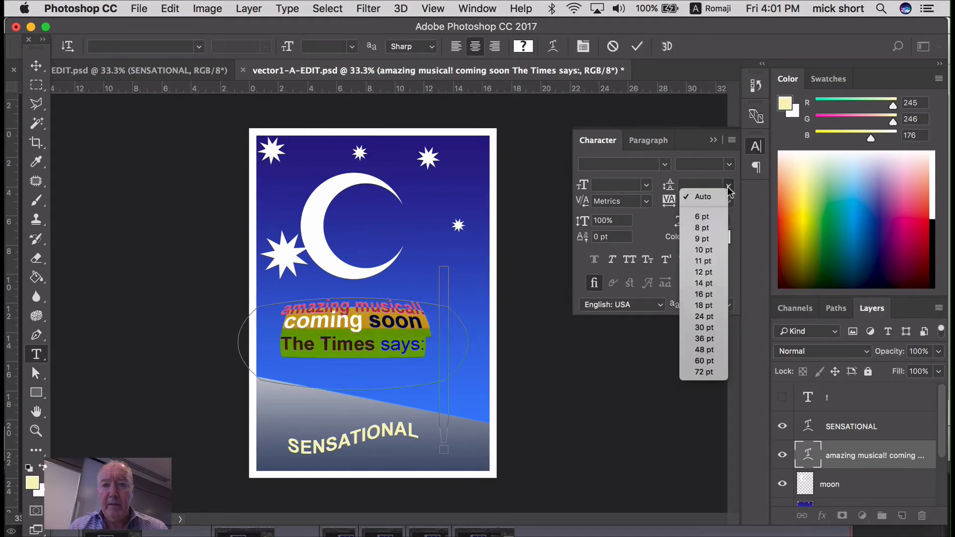
click(706, 326)
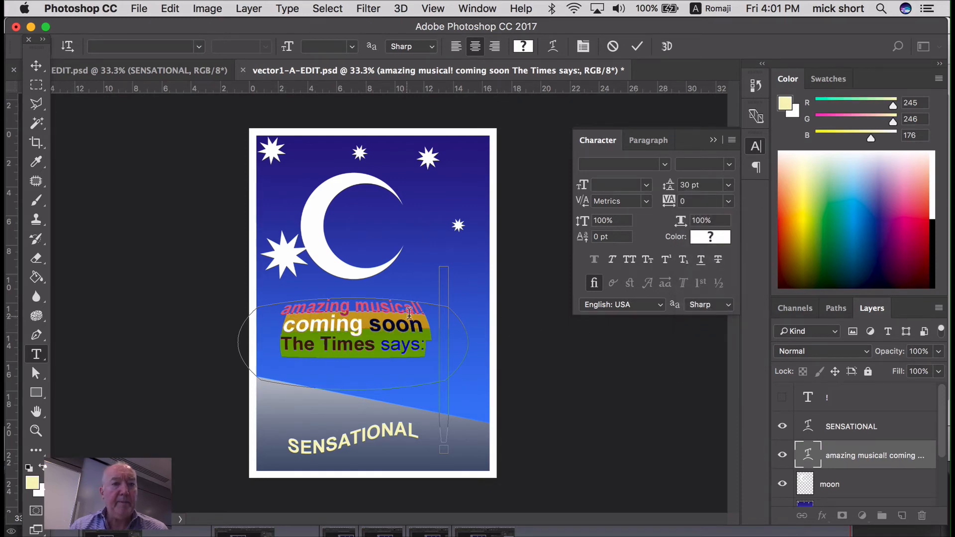
click(36, 65)
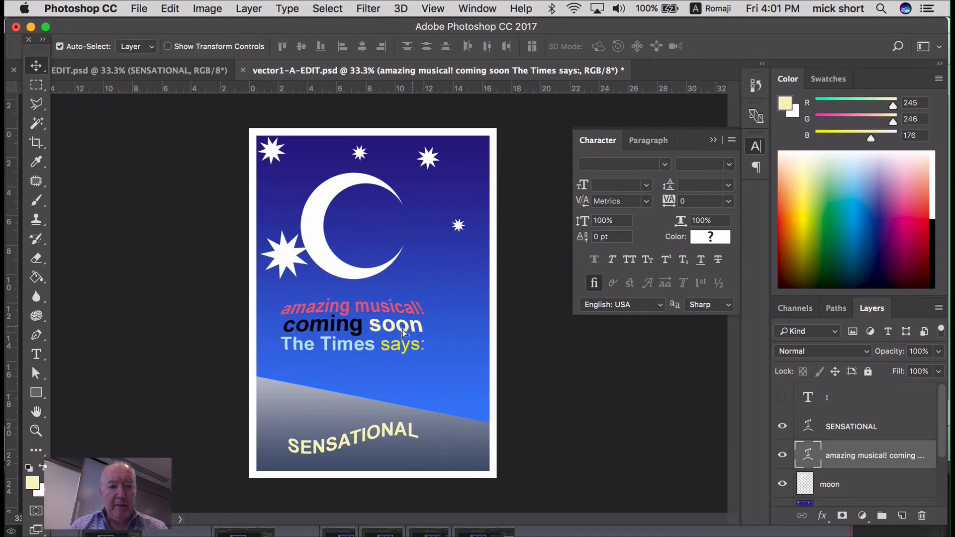
drag(414, 326, 396, 340)
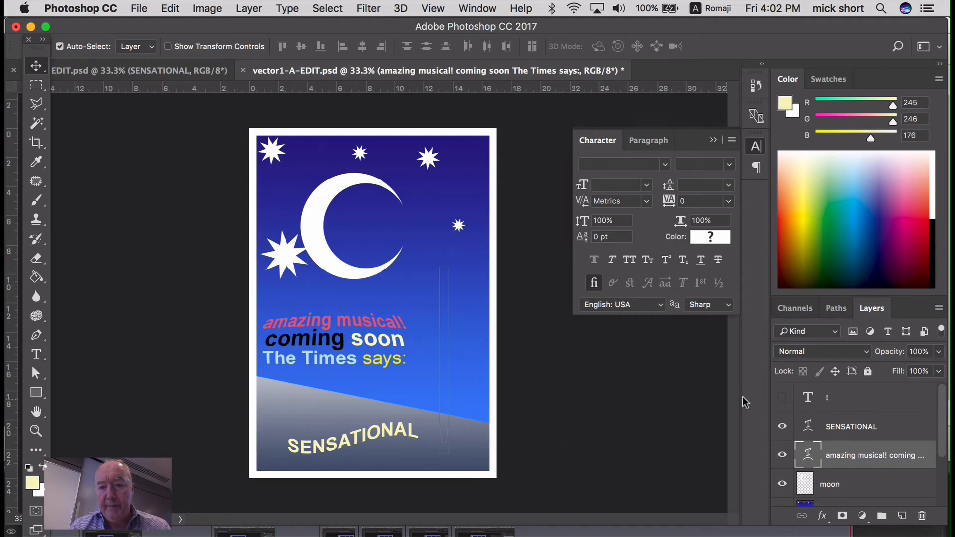
- Add a new layer directly above the headline text layer and name it "gradation layer"
click(838, 310)
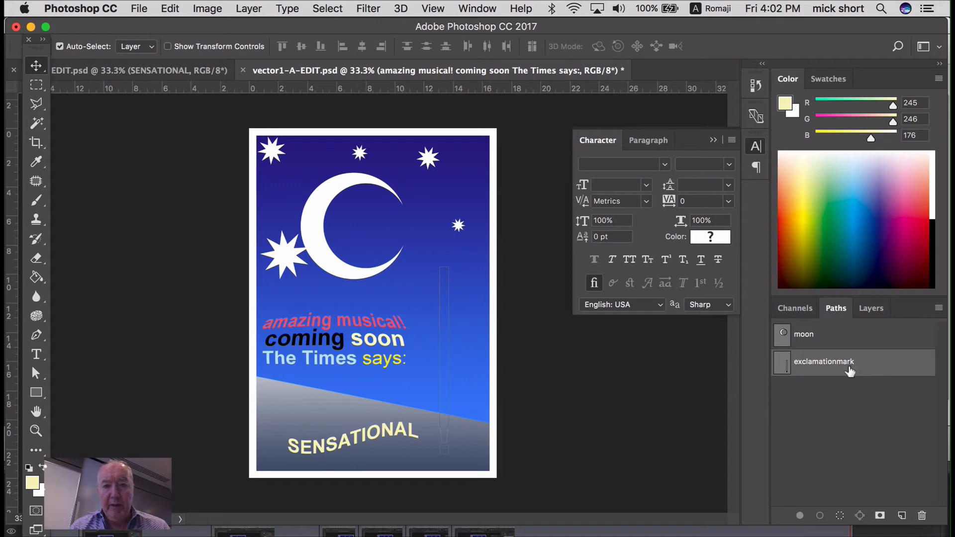
click(879, 313)
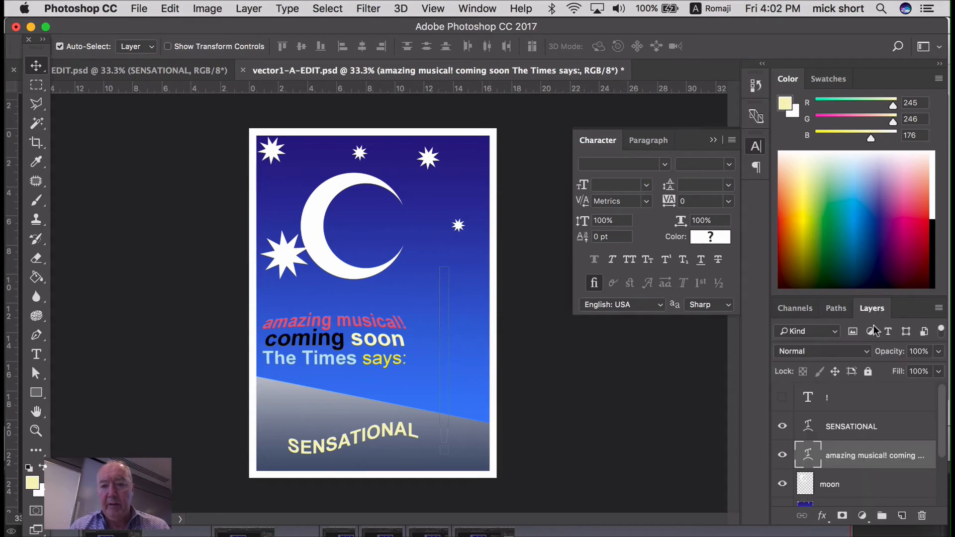
click(902, 516)
double_click(838, 455)
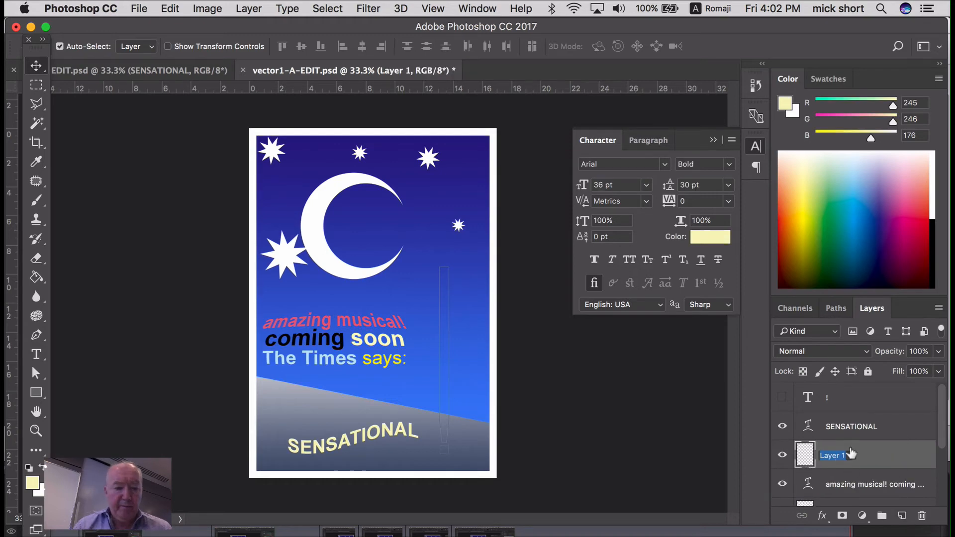
text(grada)
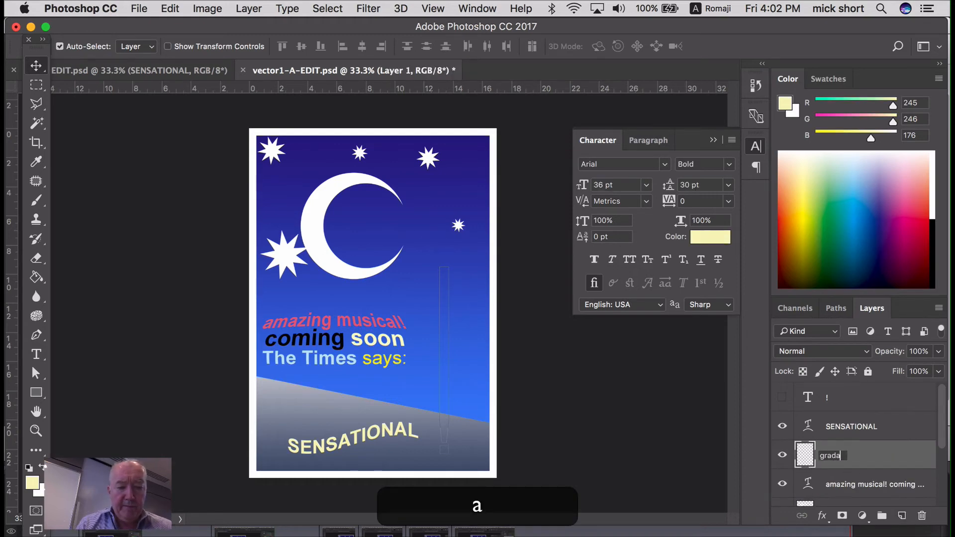
text(tion layer)
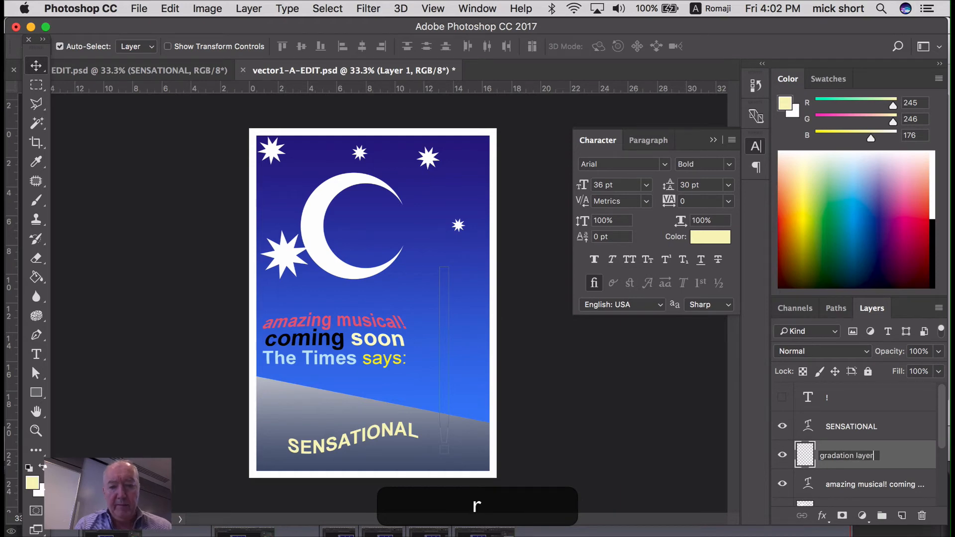
key(Return)
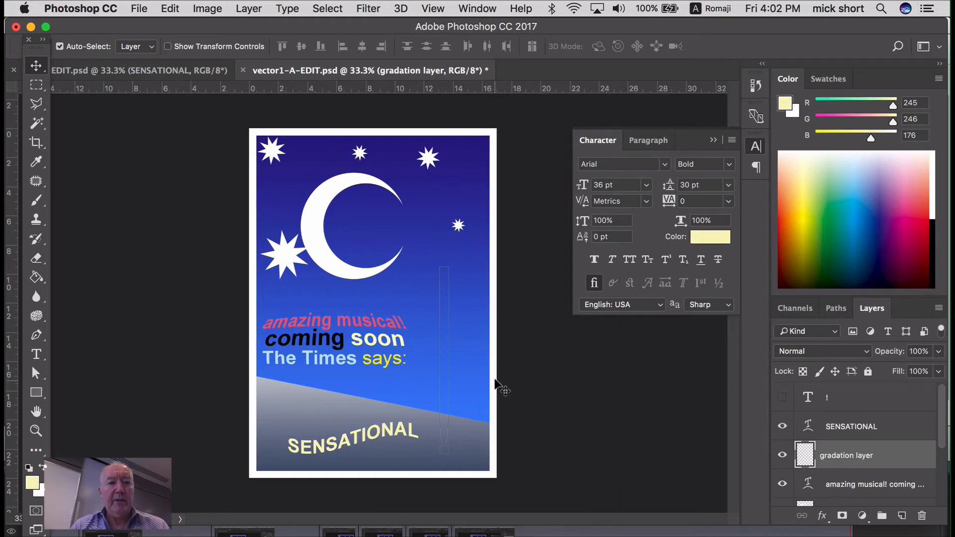
- Set the background color to a muted olive yellow
click(42, 491)
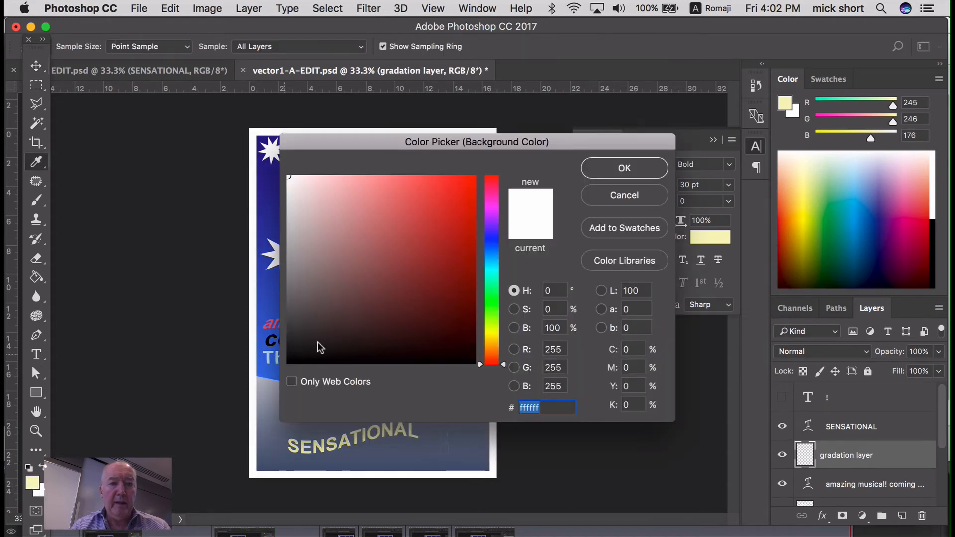
click(492, 334)
click(395, 180)
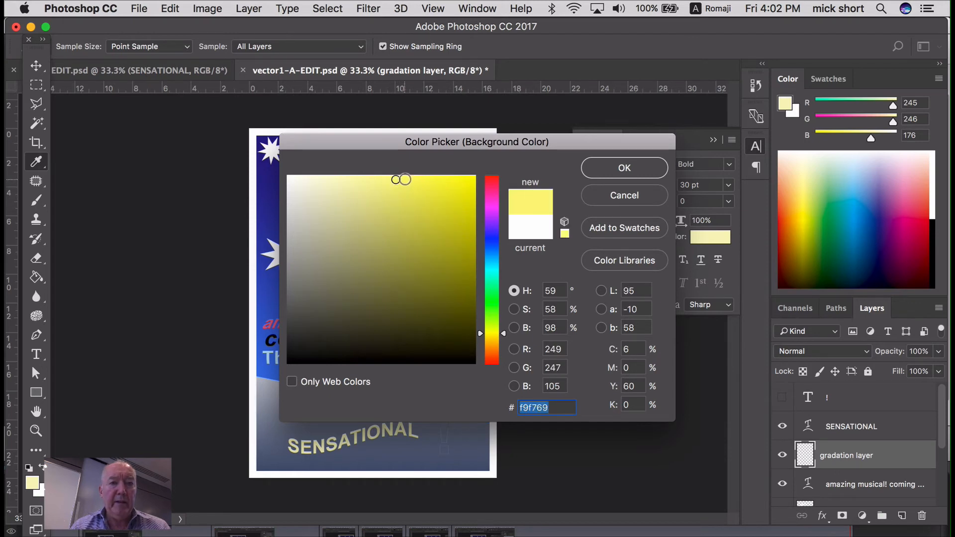
click(380, 247)
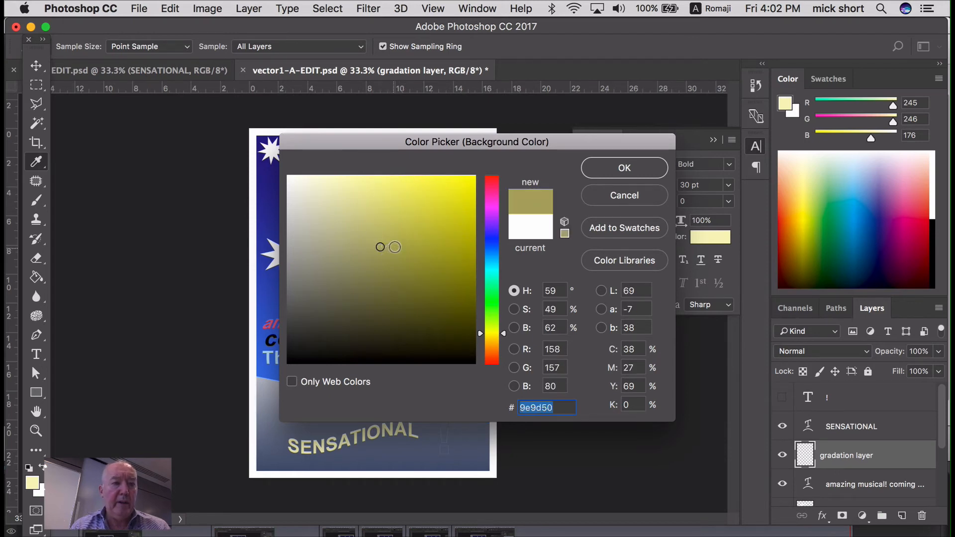
click(394, 243)
click(616, 168)
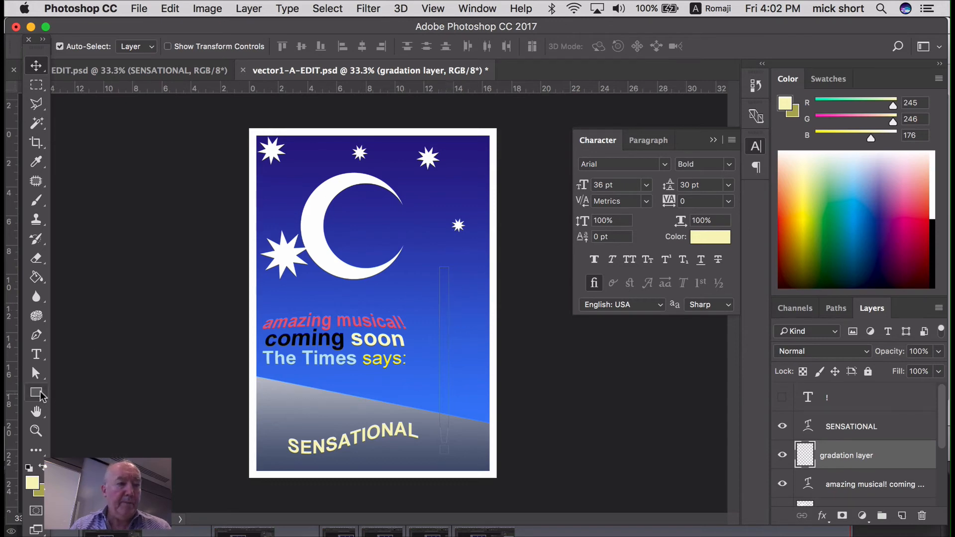
- Fill the gradation layer with a radial foreground-to-background gradient, running from just above the exclamation mark path toward the poster's lower left
click(39, 280)
right_click(39, 280)
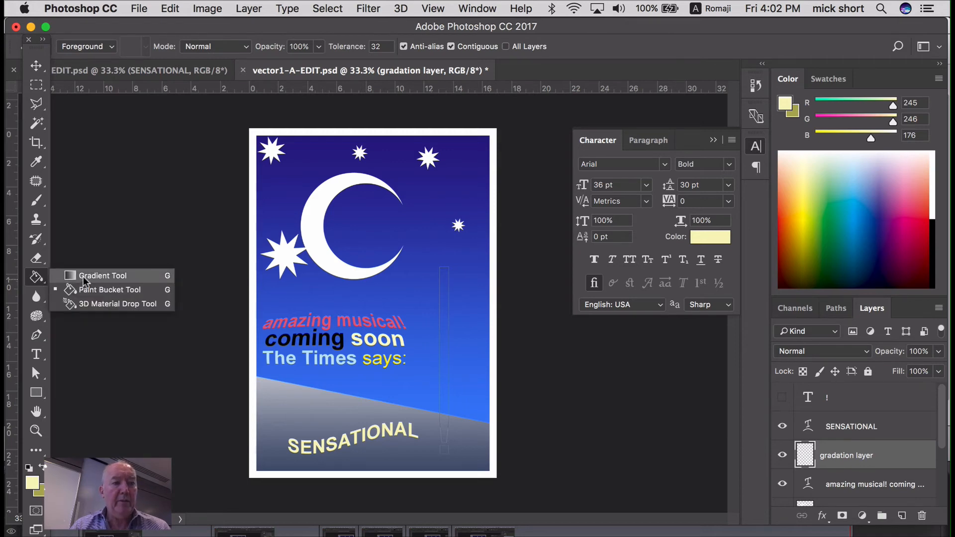
click(82, 277)
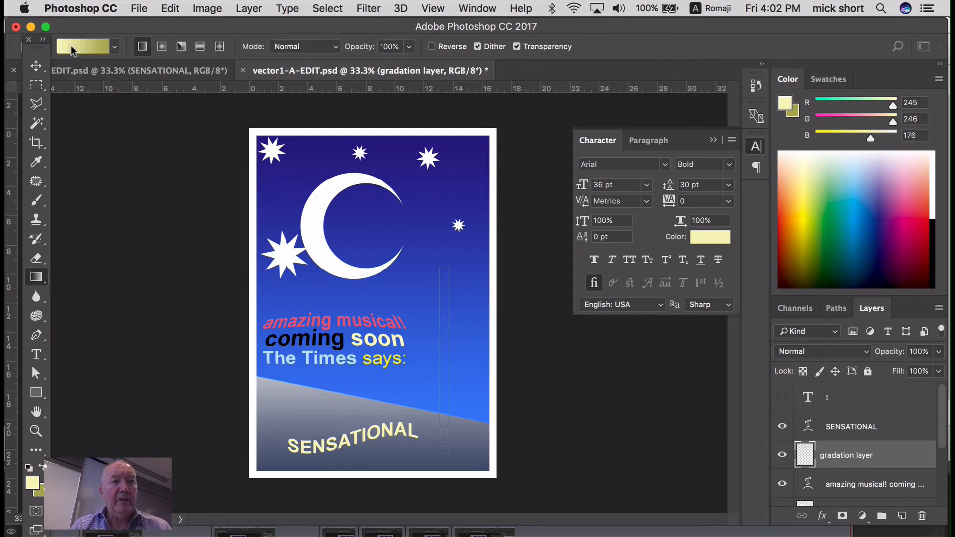
click(162, 46)
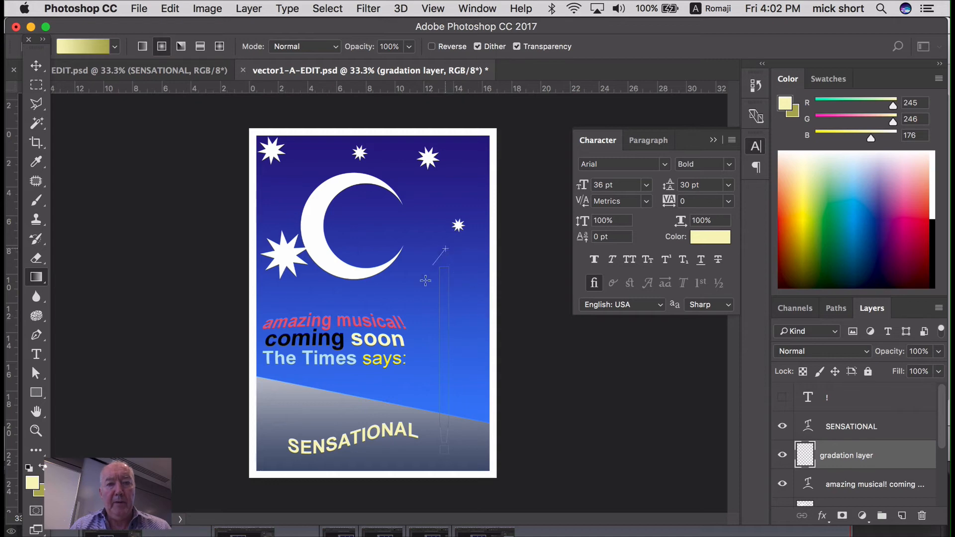
drag(425, 280, 335, 432)
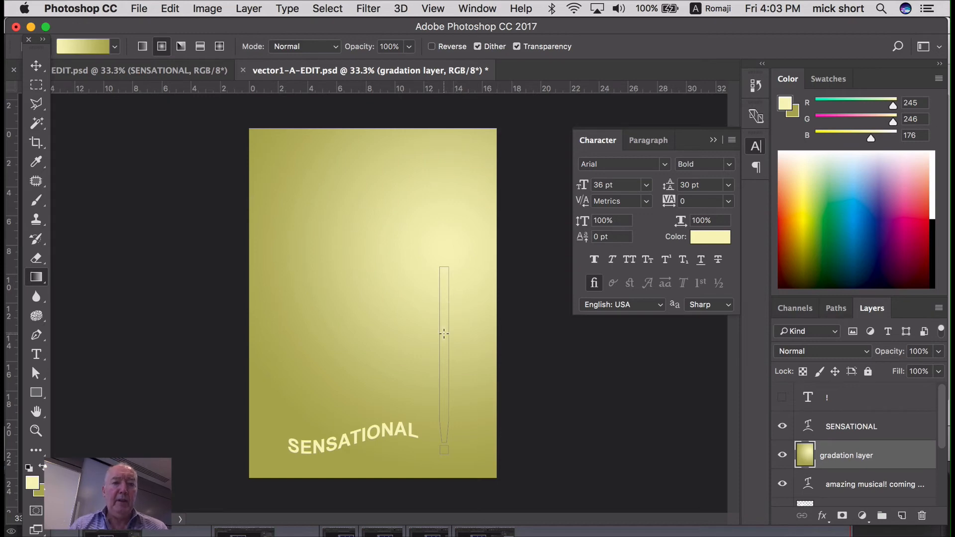
- Mask the gradation layer with a vector mask made from the current exclamation mark path, and check the resulting path list
click(213, 11)
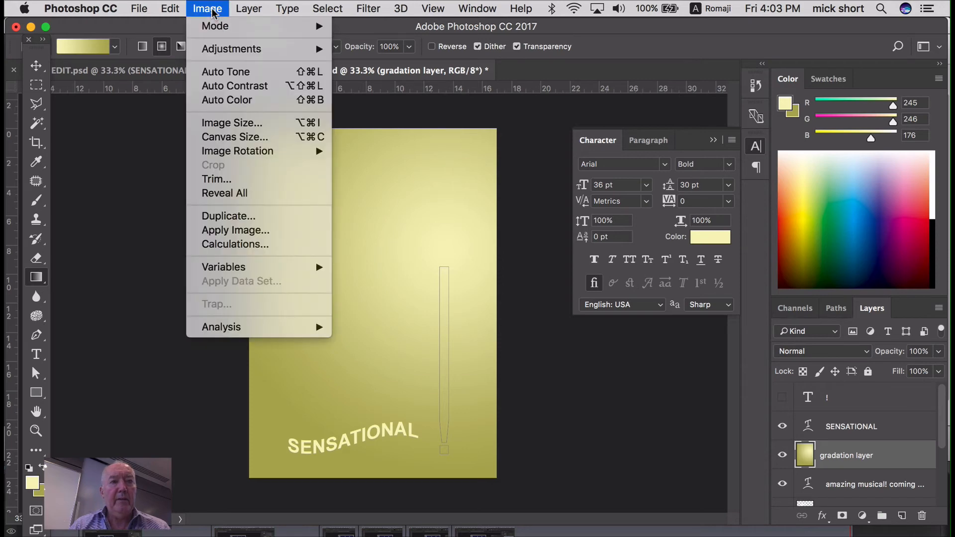
mouse_move(249, 6)
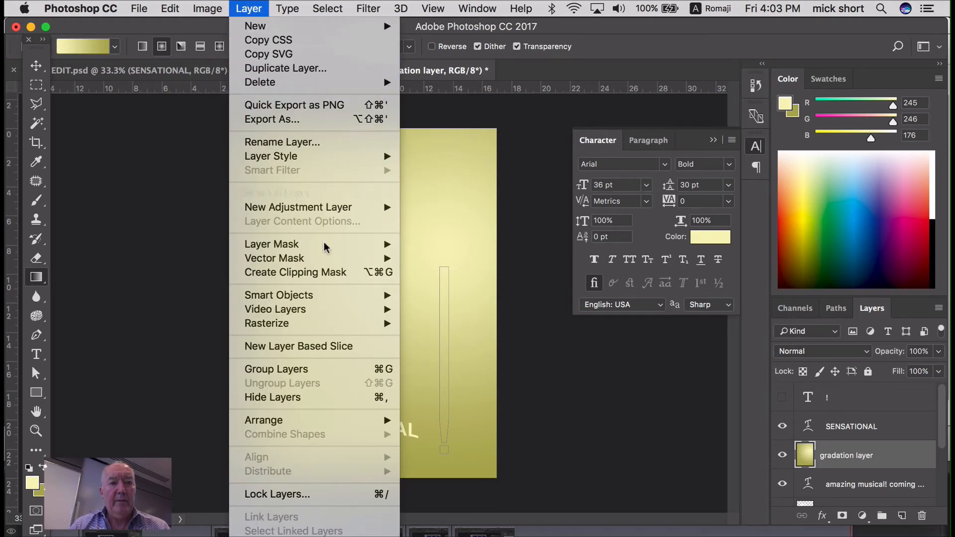
mouse_move(321, 260)
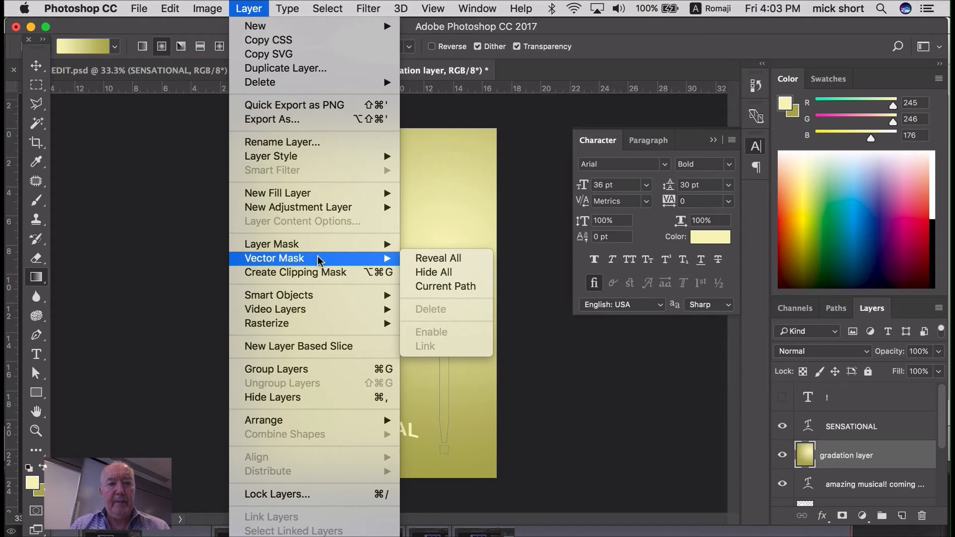
click(441, 287)
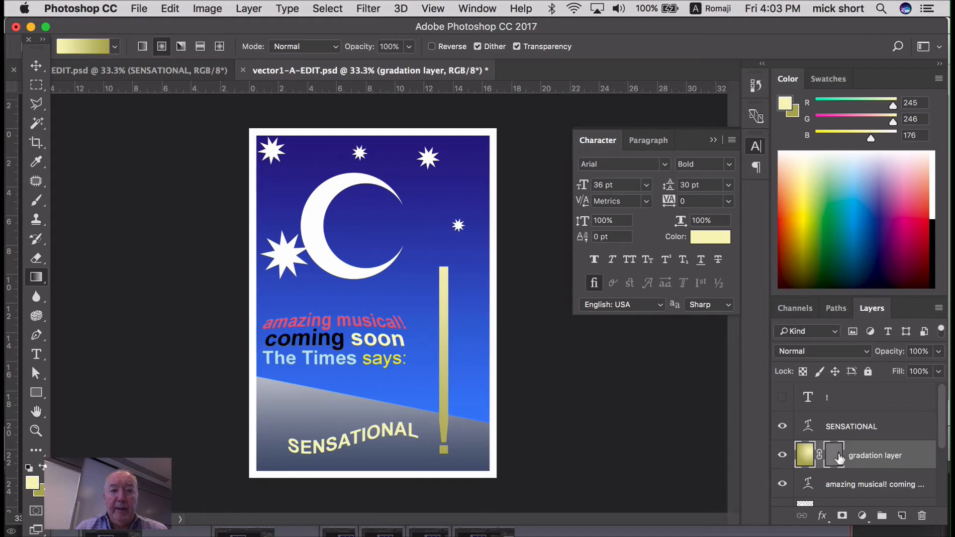
click(840, 311)
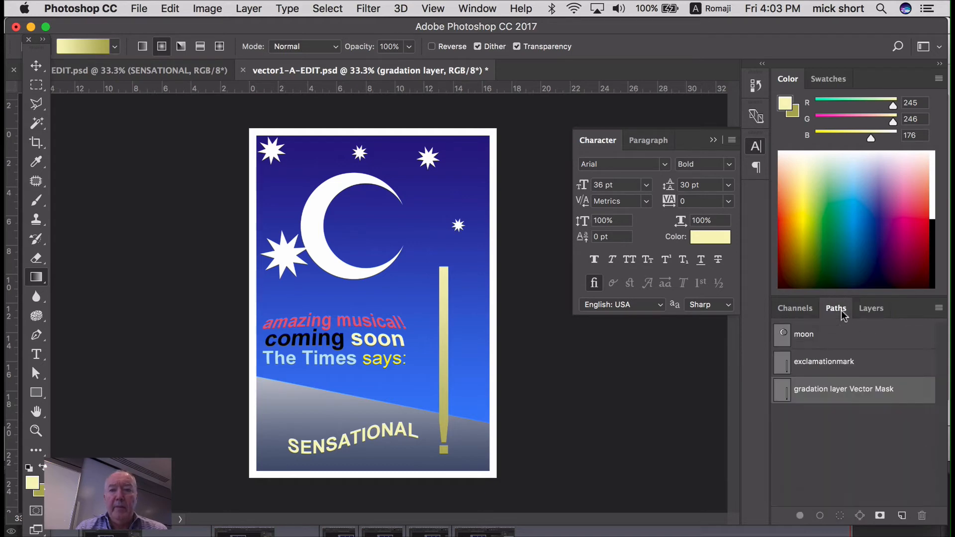
click(833, 423)
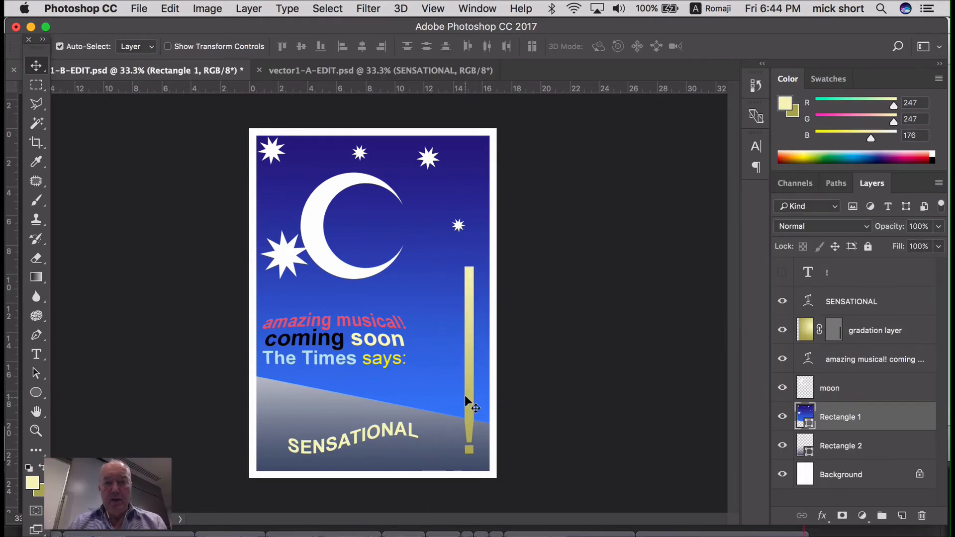
- Add a text box containing "~" directly above the gradation layer, beside the upper part of the exclamation mark
click(808, 344)
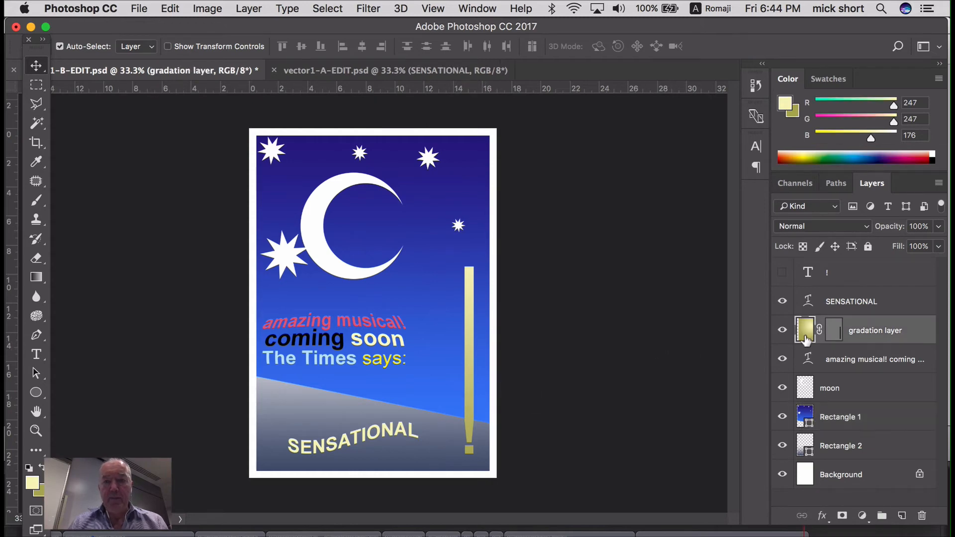
drag(471, 398, 468, 401)
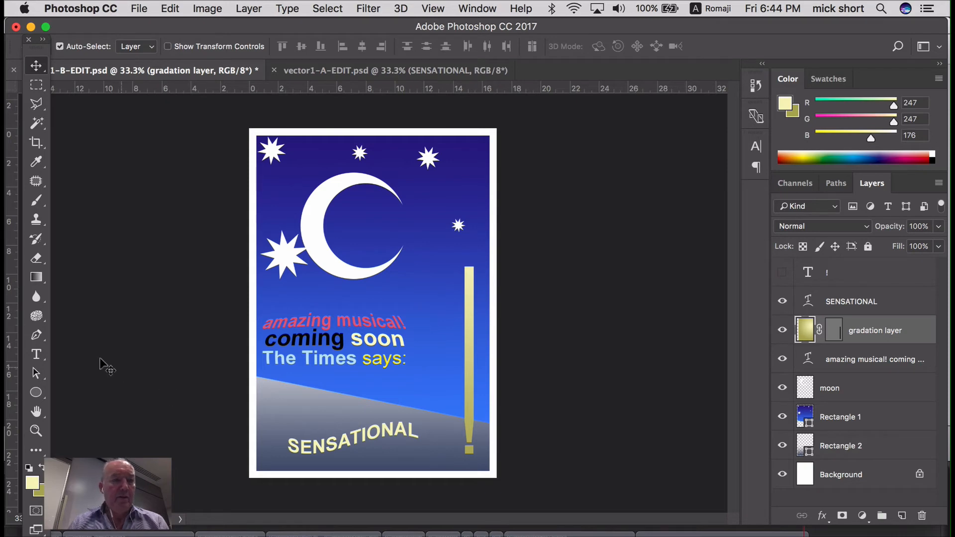
click(38, 354)
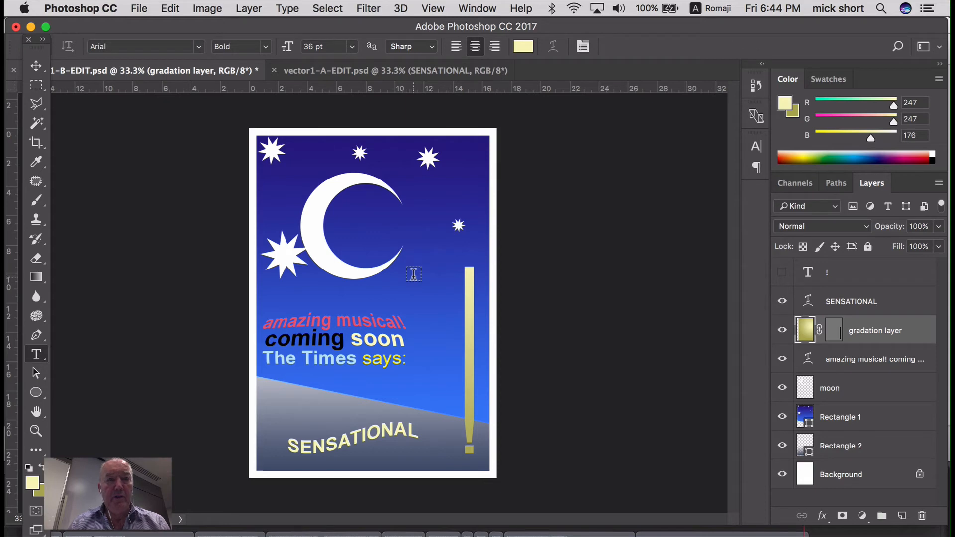
drag(397, 278, 470, 311)
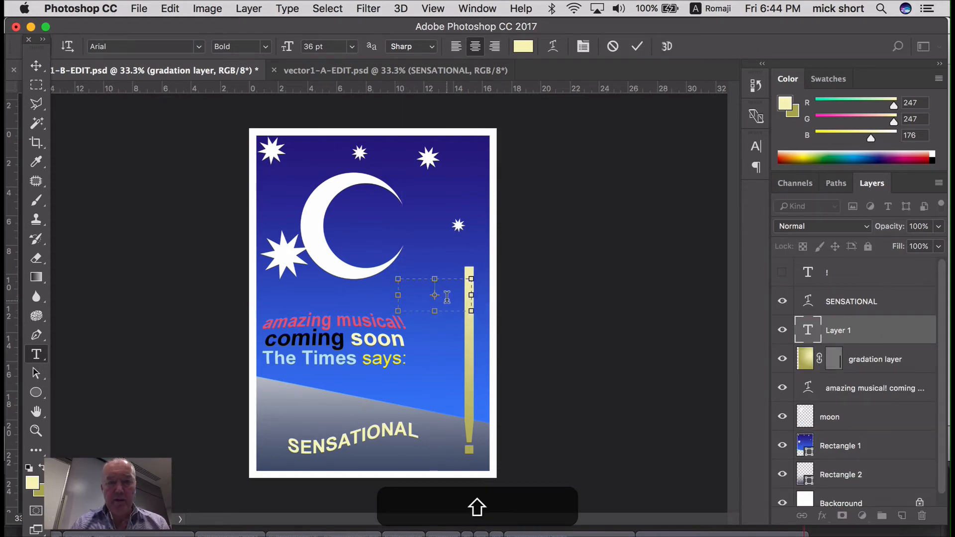
text(~)
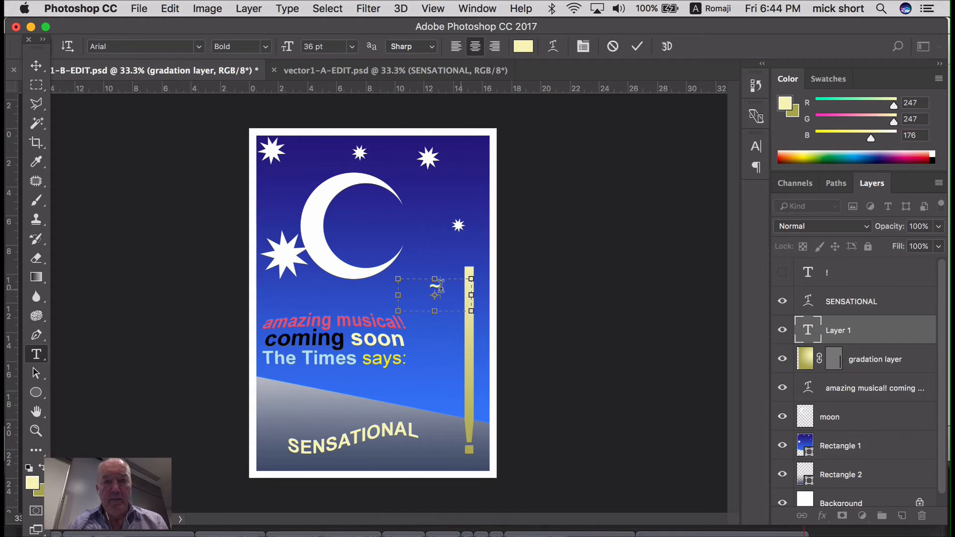
- Set the font size of the tilde to 143 pt
drag(442, 289, 415, 288)
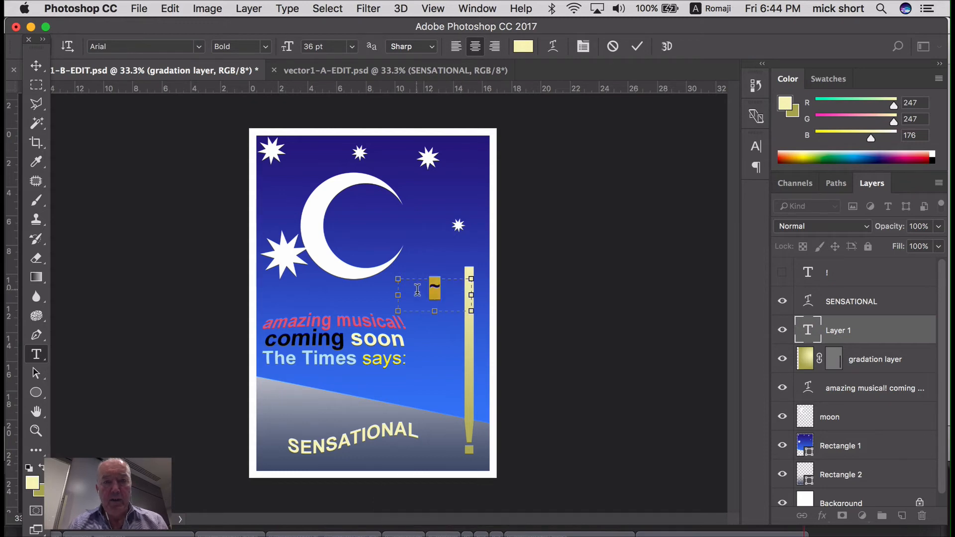
click(351, 47)
click(328, 234)
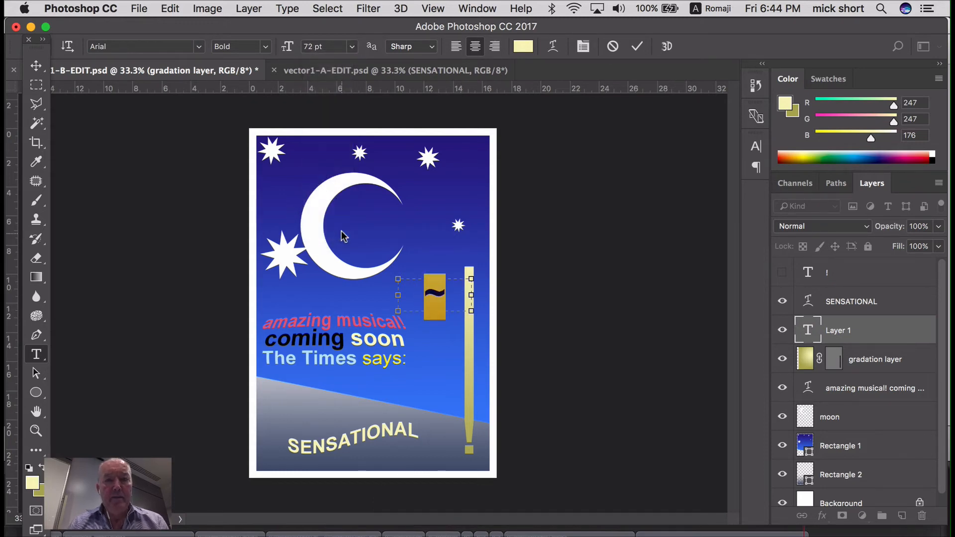
click(297, 46)
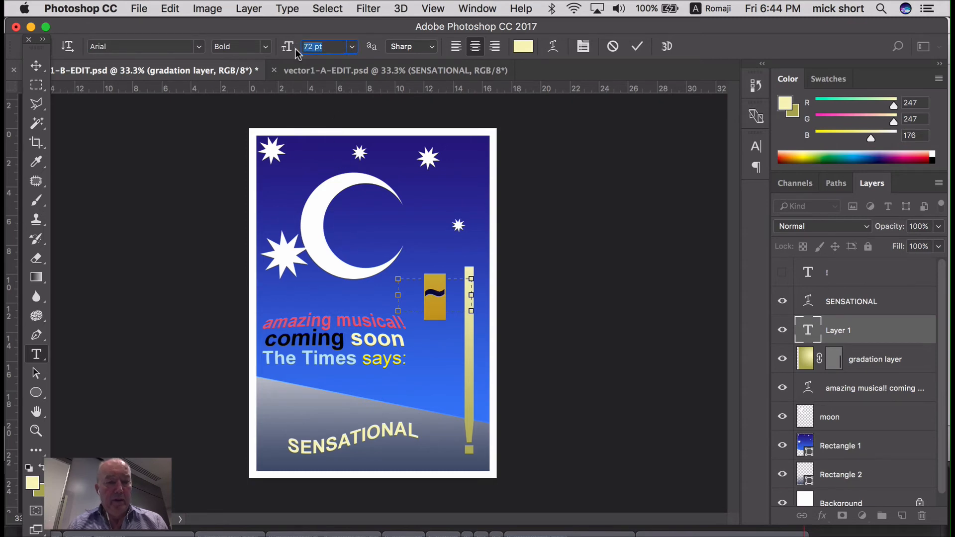
text(143)
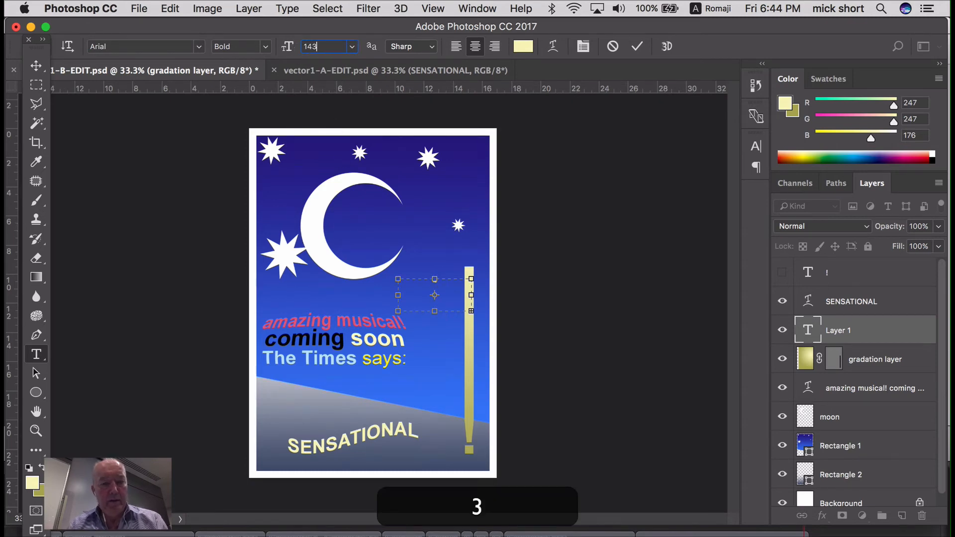
key(Tab)
key(Tab)
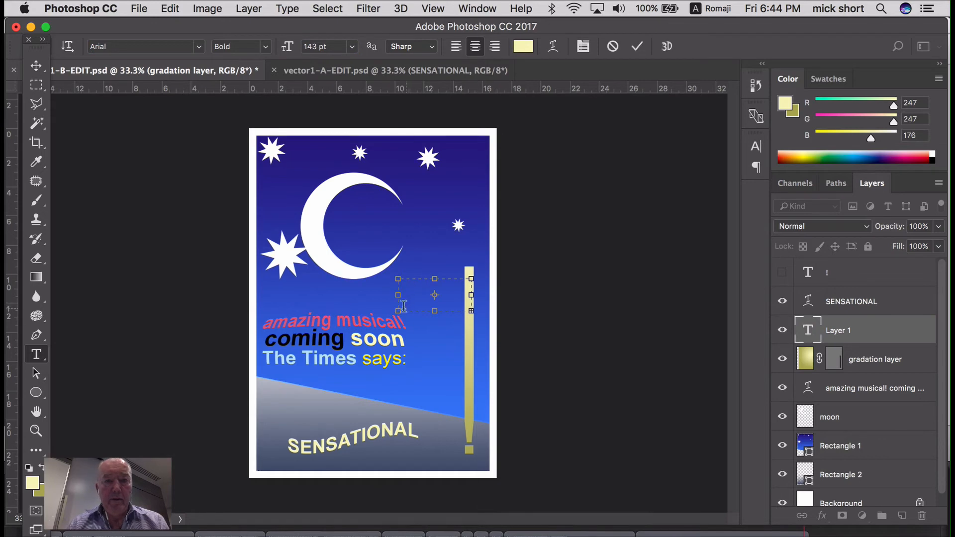
- Enlarge the text box to fit the tilde and move the tilde against the top of the exclamation mark's bar
drag(389, 317, 334, 352)
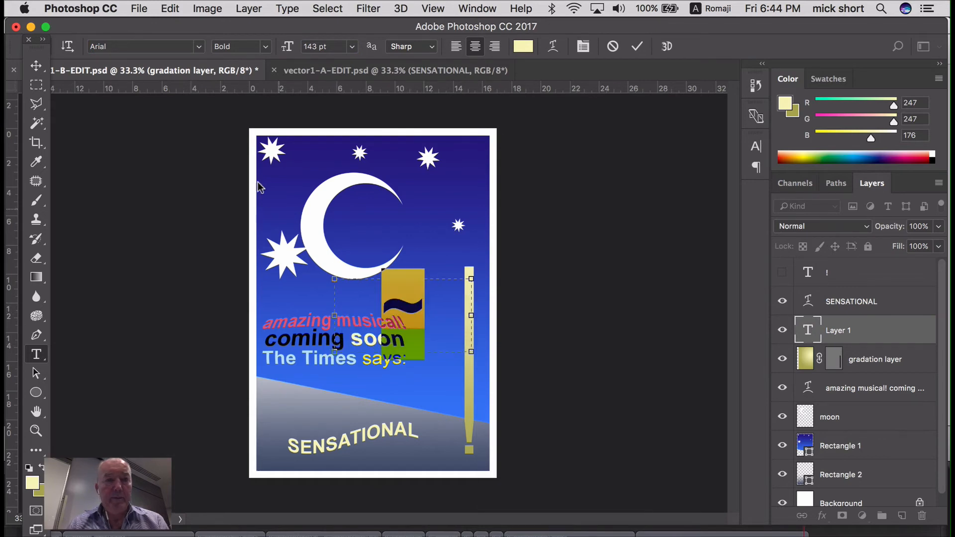
click(36, 65)
drag(404, 303, 461, 280)
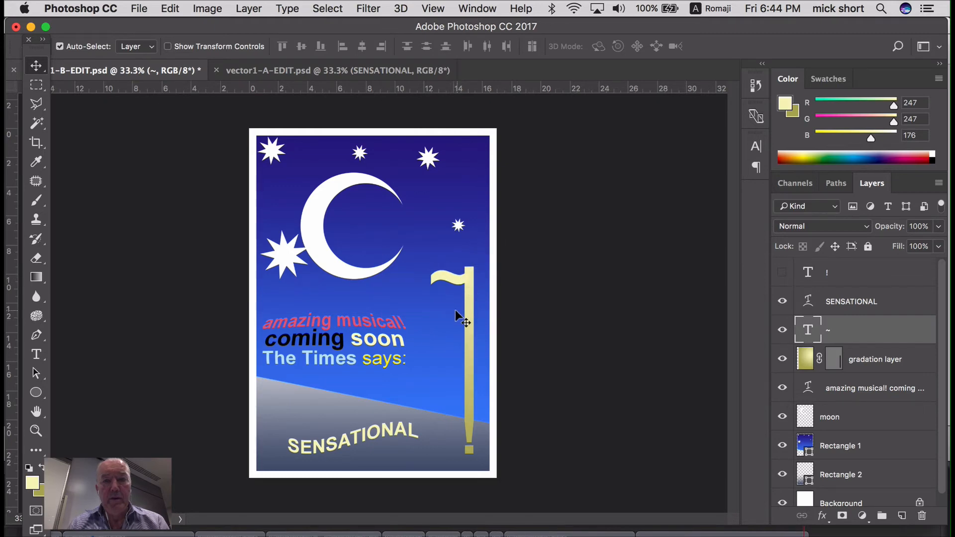
- Draw a circular path about 421 px in diameter with the Ellipse tool in Path mode, between the moon and the tilde
click(40, 394)
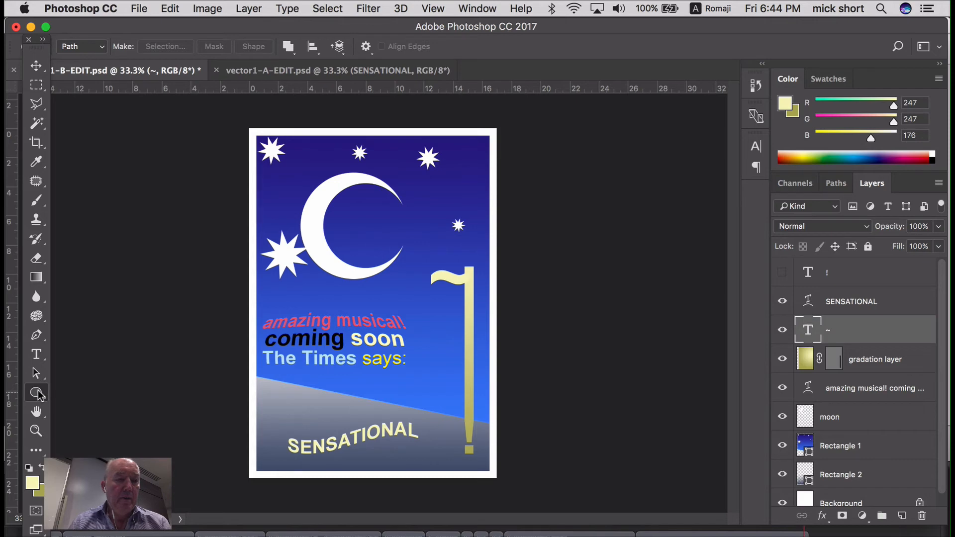
click(39, 394)
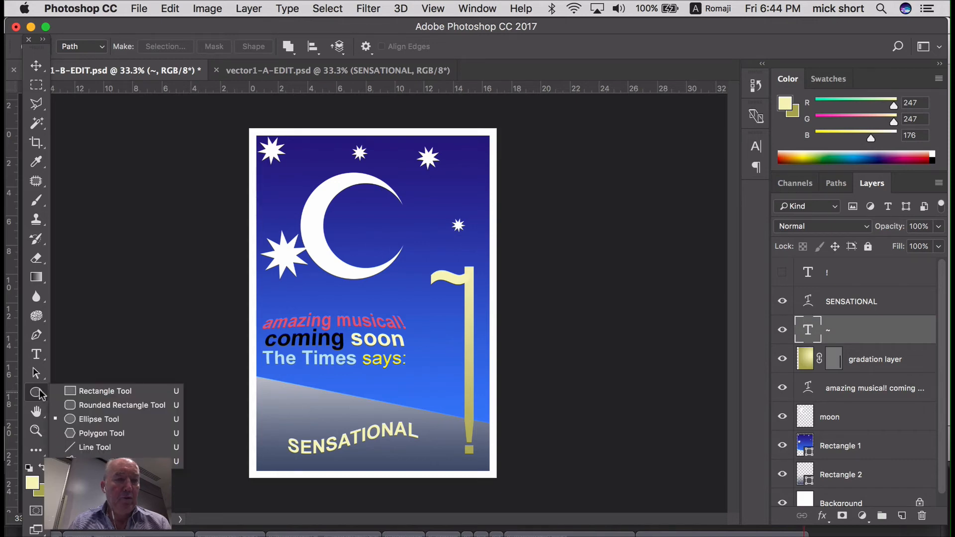
click(39, 390)
click(92, 46)
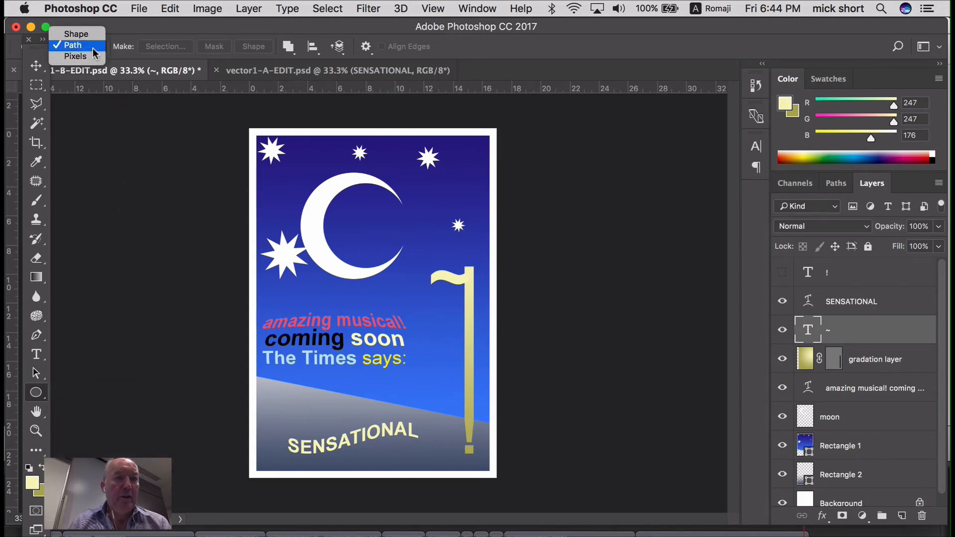
click(92, 46)
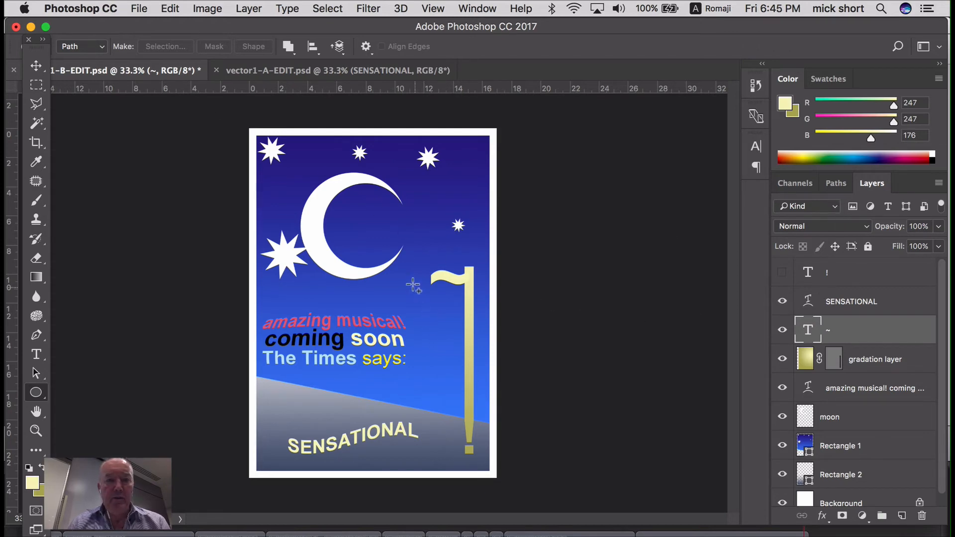
drag(385, 264, 437, 318)
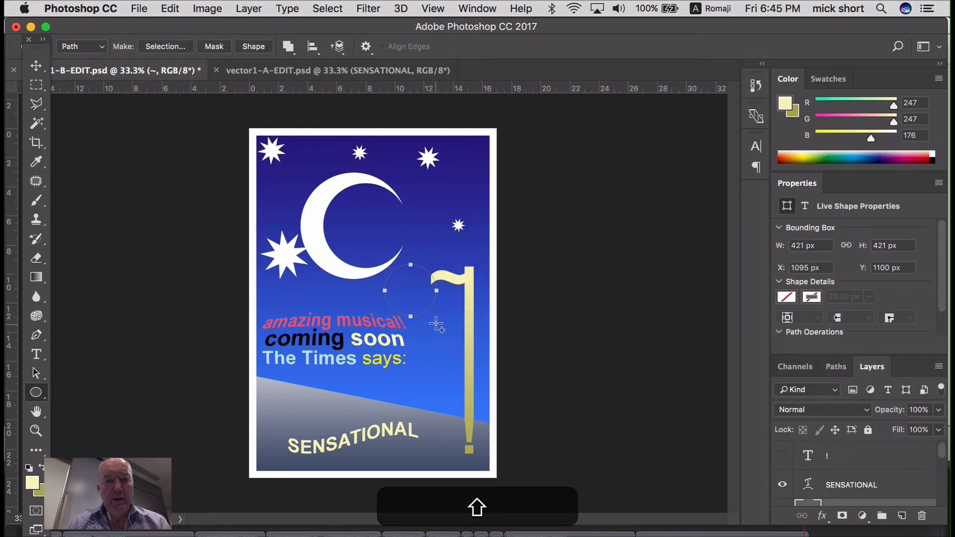
- Move the circular path to about X 1270 px, Y 1222 px so its top meets the tilde's outer end, and close the shape properties
click(35, 373)
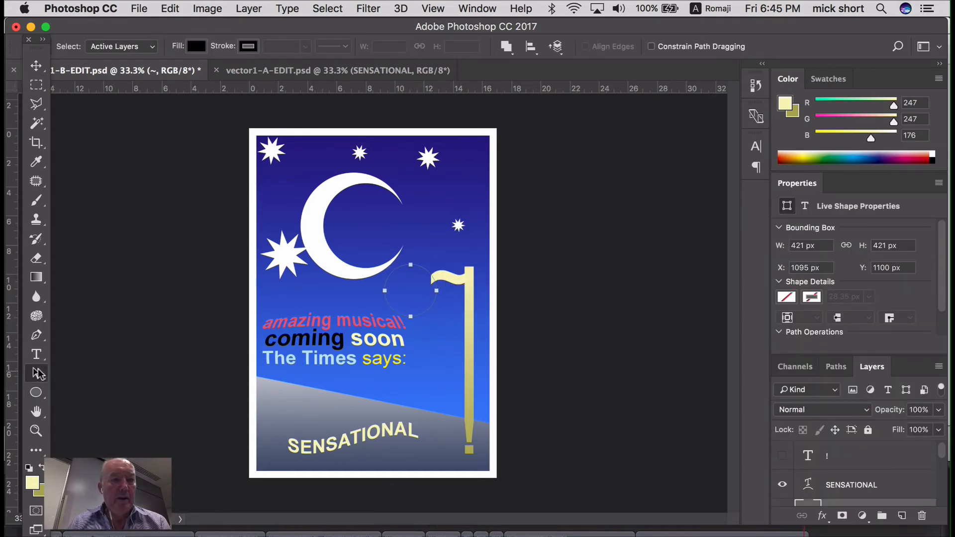
drag(410, 315, 431, 335)
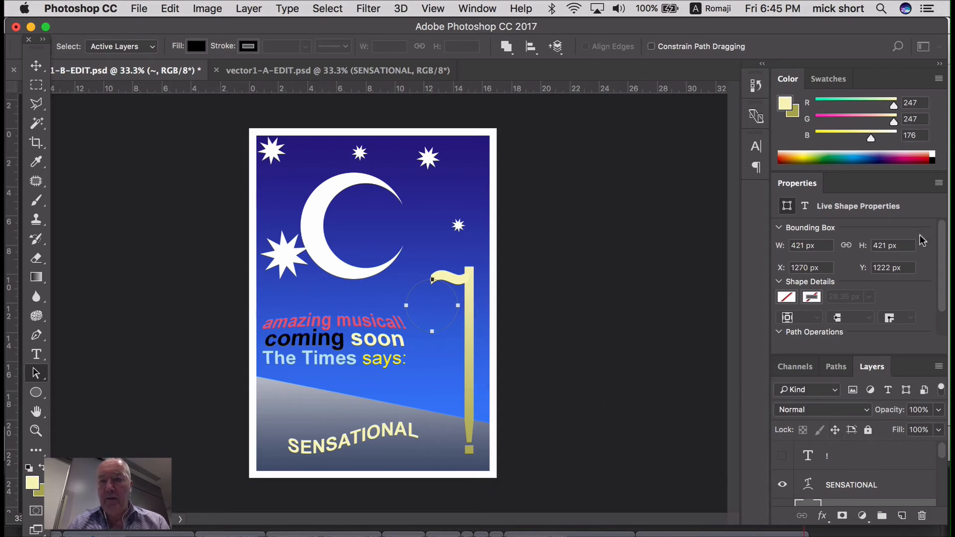
click(940, 185)
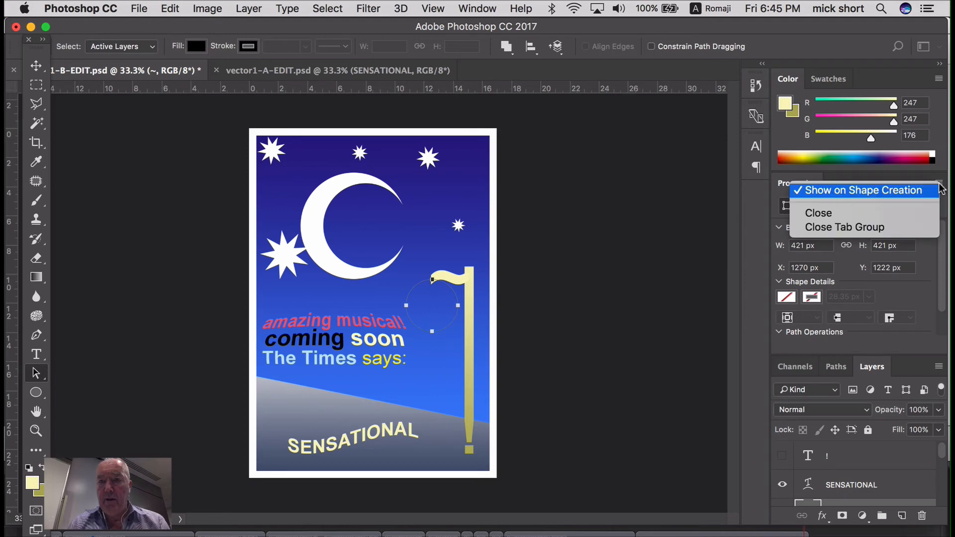
click(925, 218)
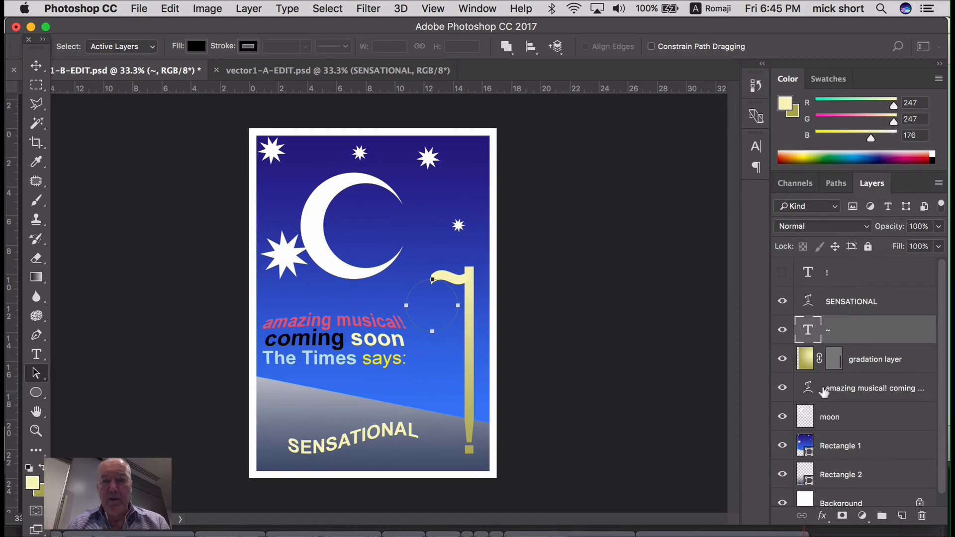
- Save the circular work path under the name lamp
click(833, 186)
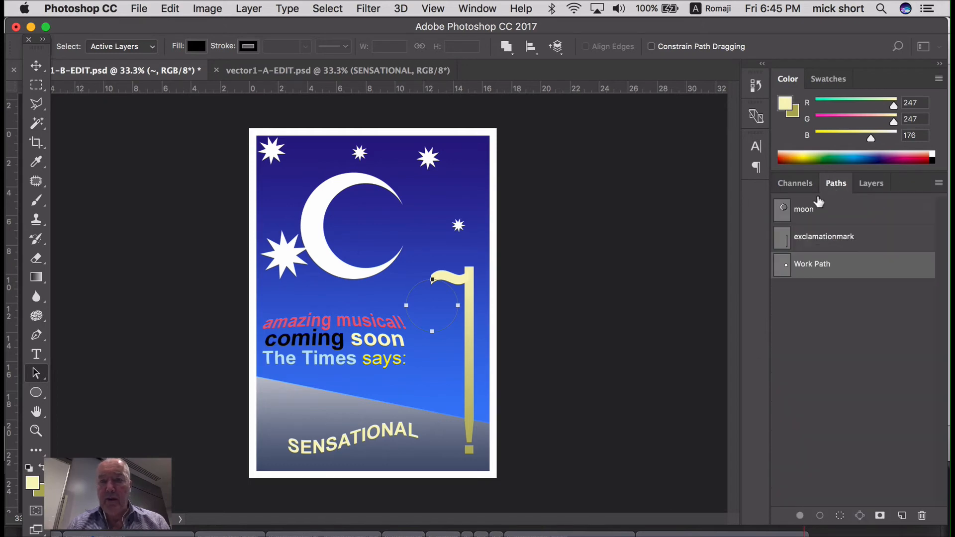
double_click(820, 265)
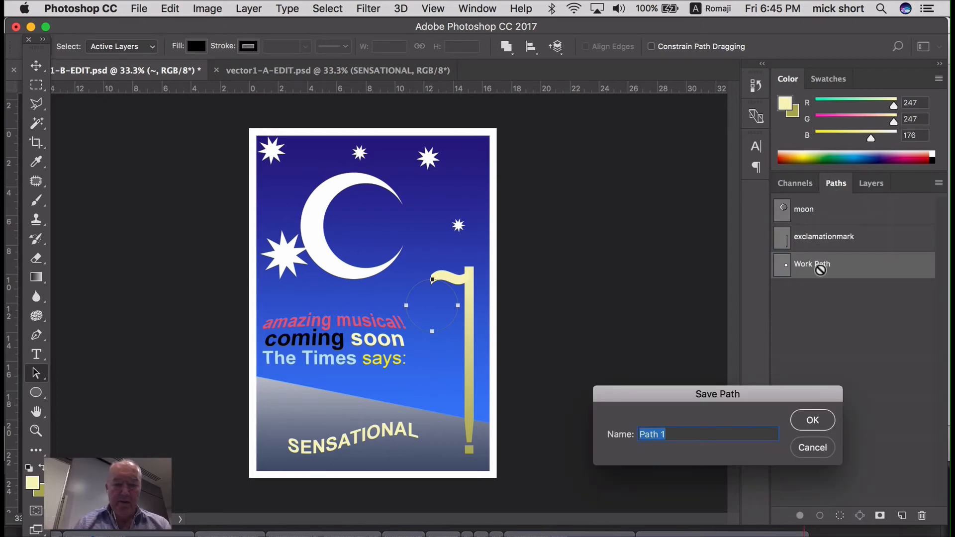
text(lamp)
key(Return)
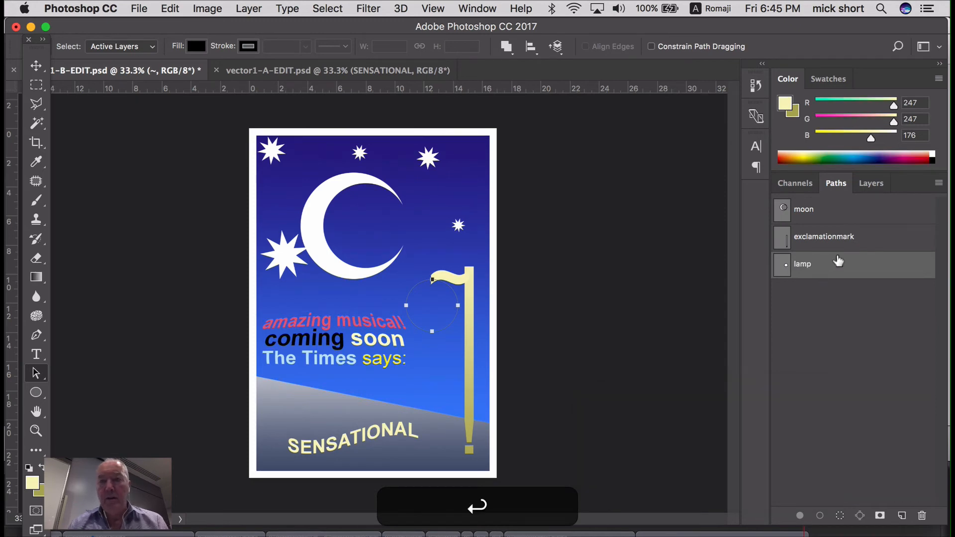
- Add a new layer directly above the tilde layer and name it lamp
click(869, 184)
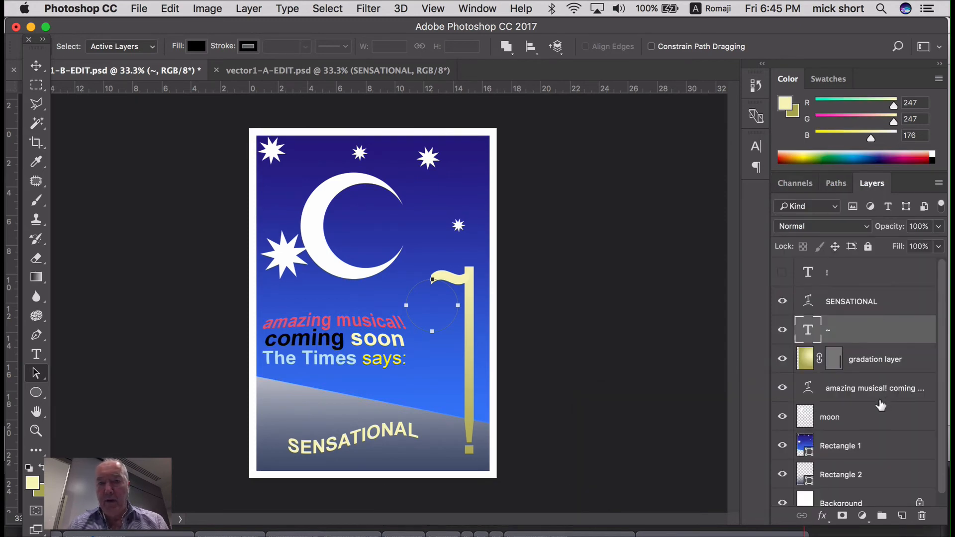
click(901, 516)
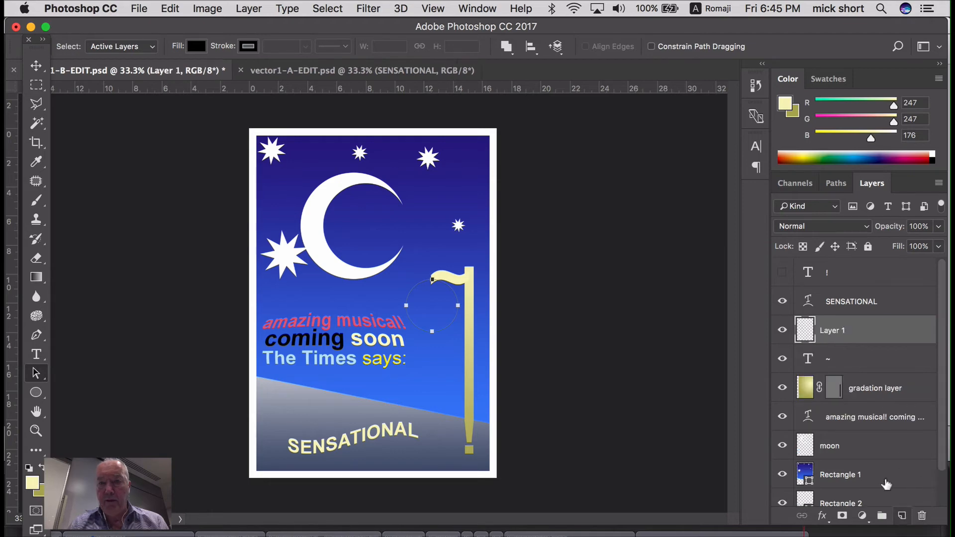
double_click(836, 329)
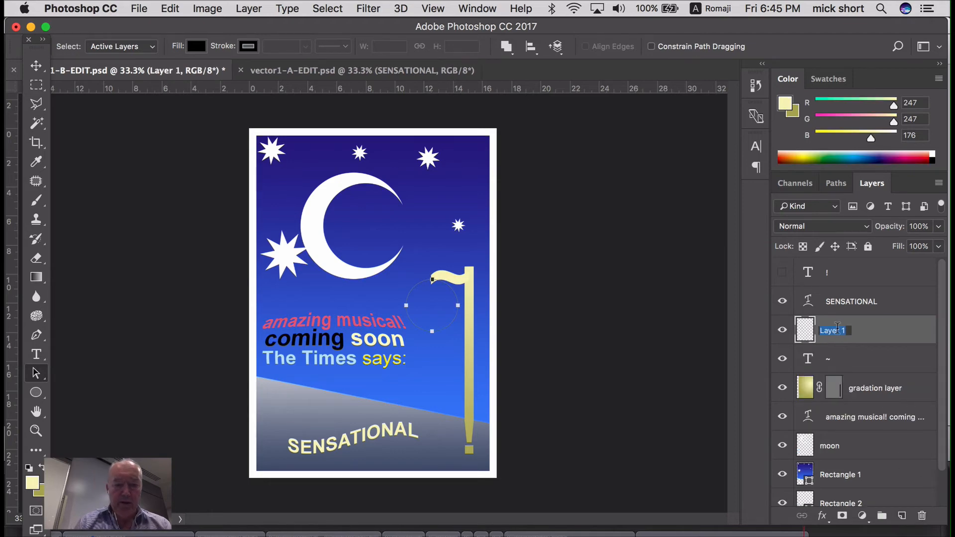
text(lamp)
key(Return)
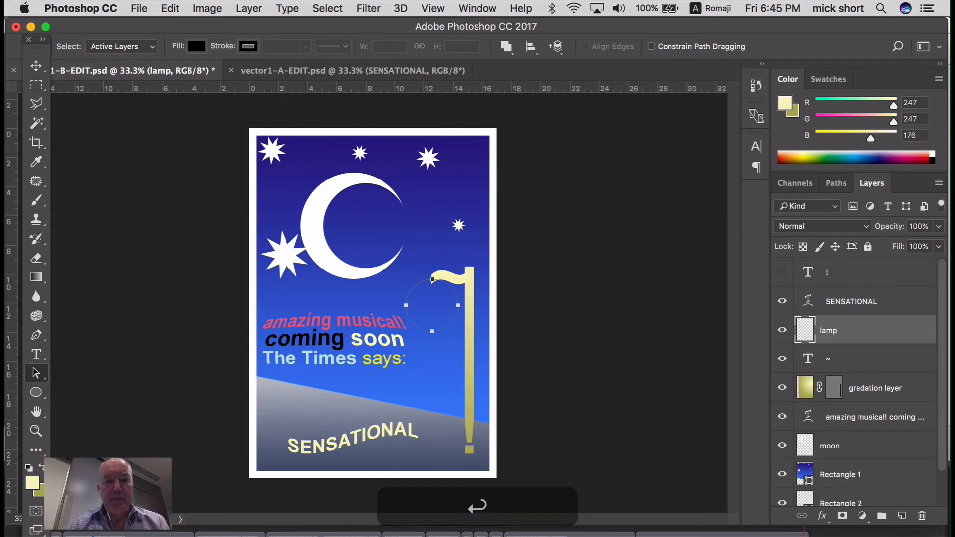
- Fill the lamp path with the pale yellow foreground color on the lamp layer and deselect the path
click(836, 185)
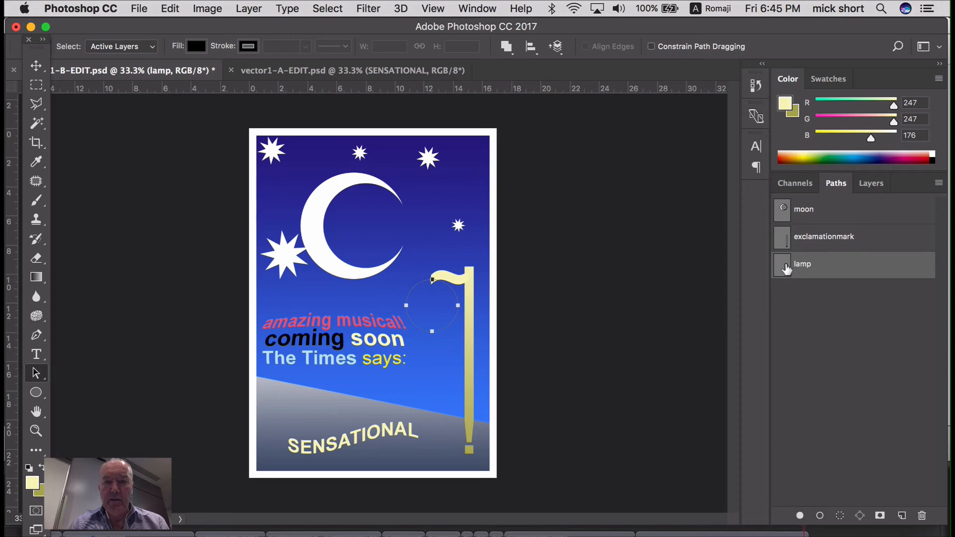
drag(785, 269, 800, 514)
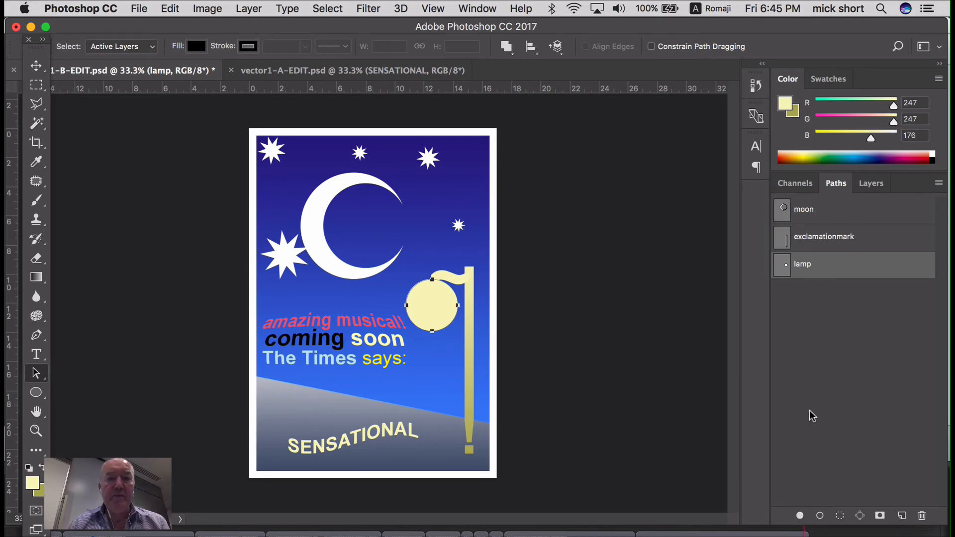
click(820, 331)
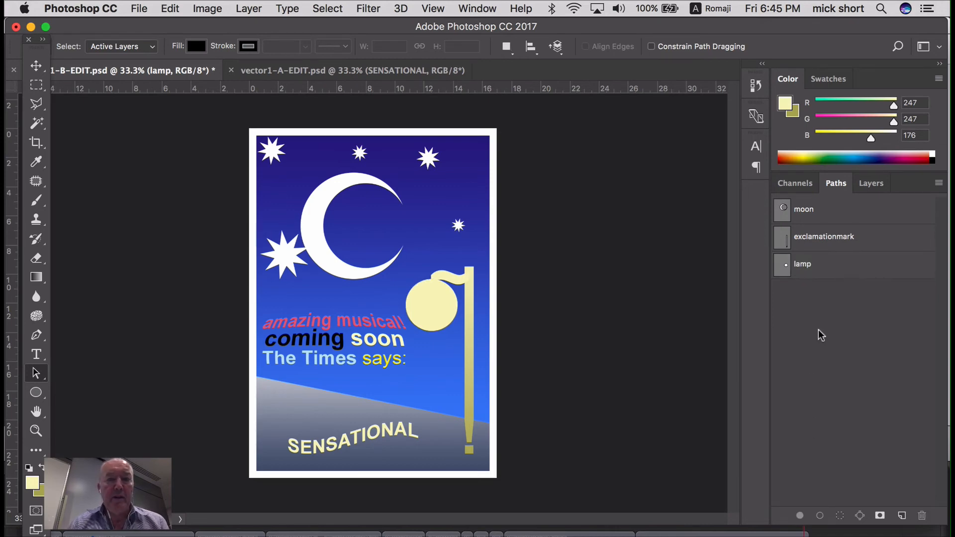
- Apply an Outer Glow to the lamp layer with a spread of 13% and a size of 240 px
click(866, 184)
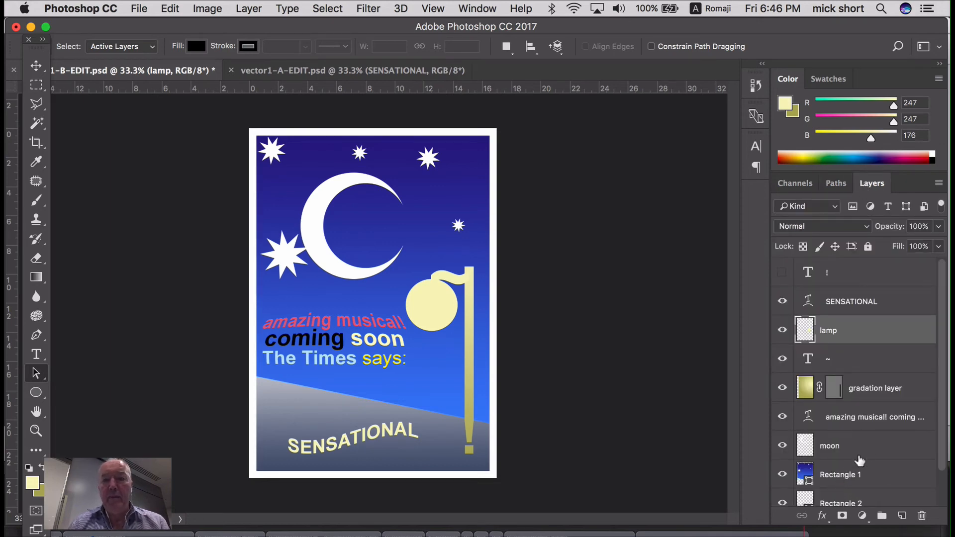
double_click(928, 335)
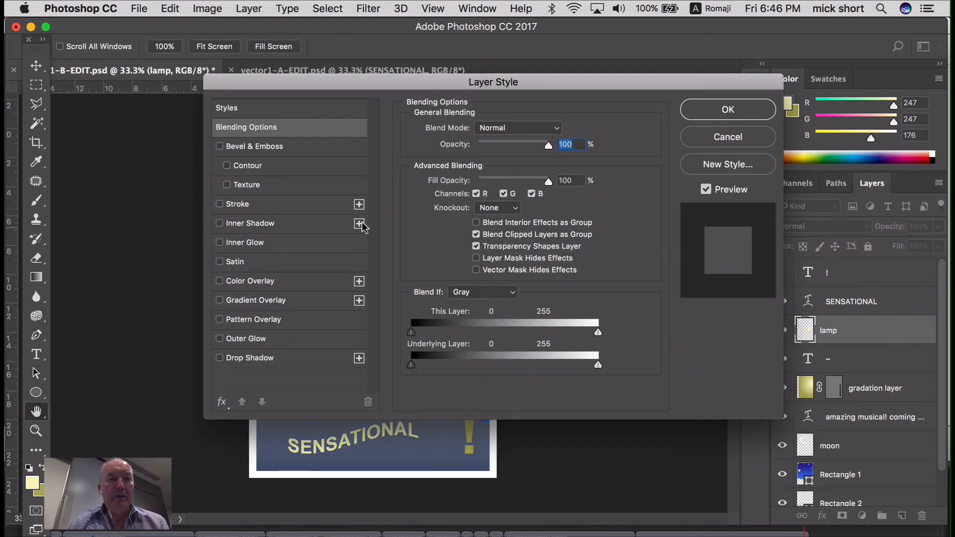
drag(465, 90, 727, 119)
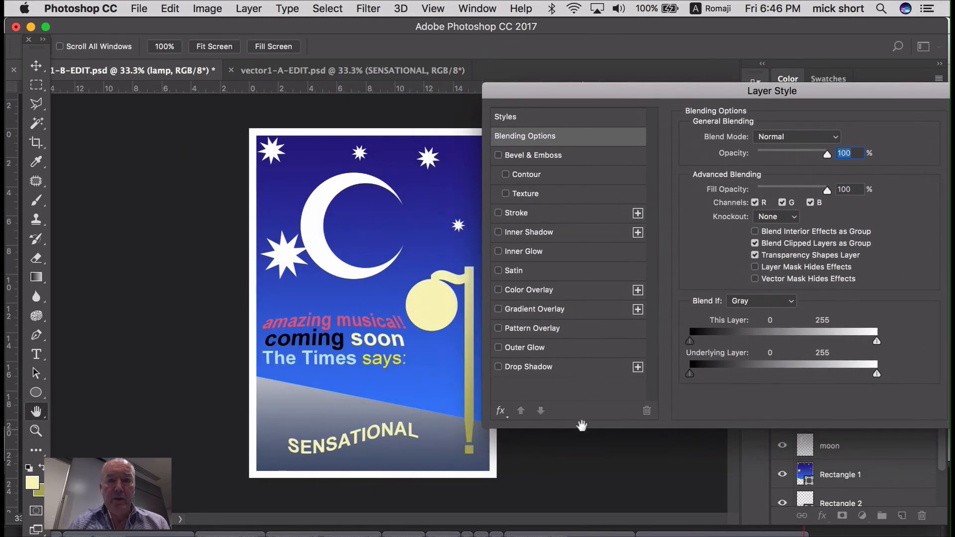
click(499, 347)
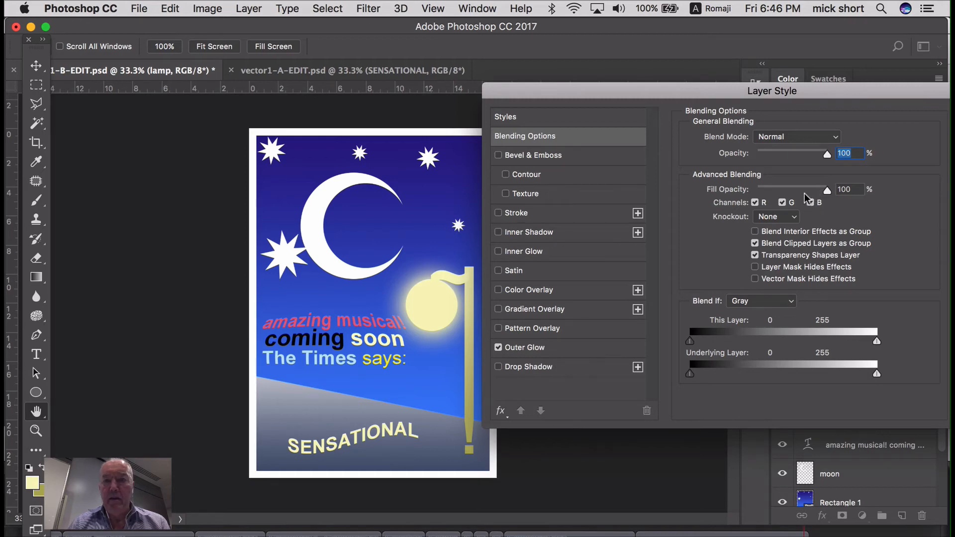
click(536, 349)
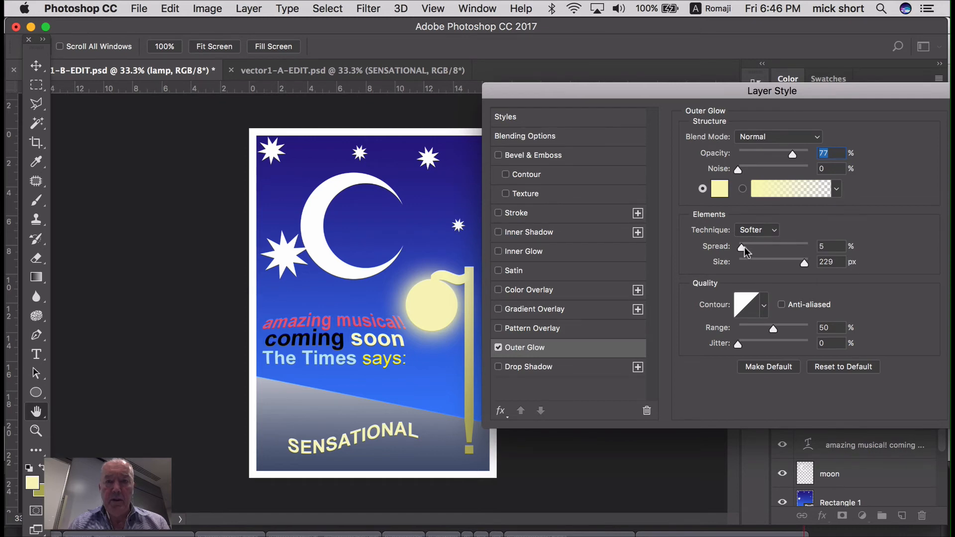
drag(744, 246, 747, 246)
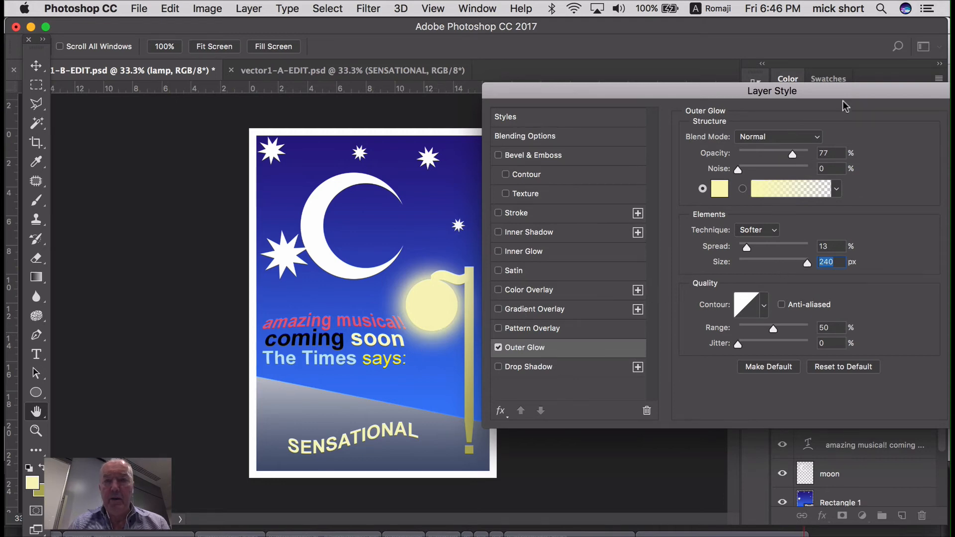
drag(843, 97, 664, 109)
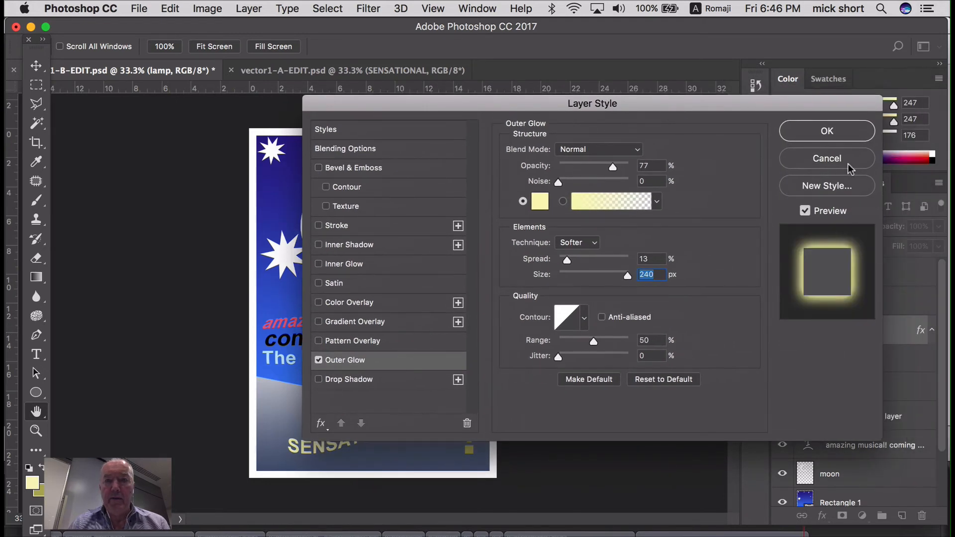
click(827, 131)
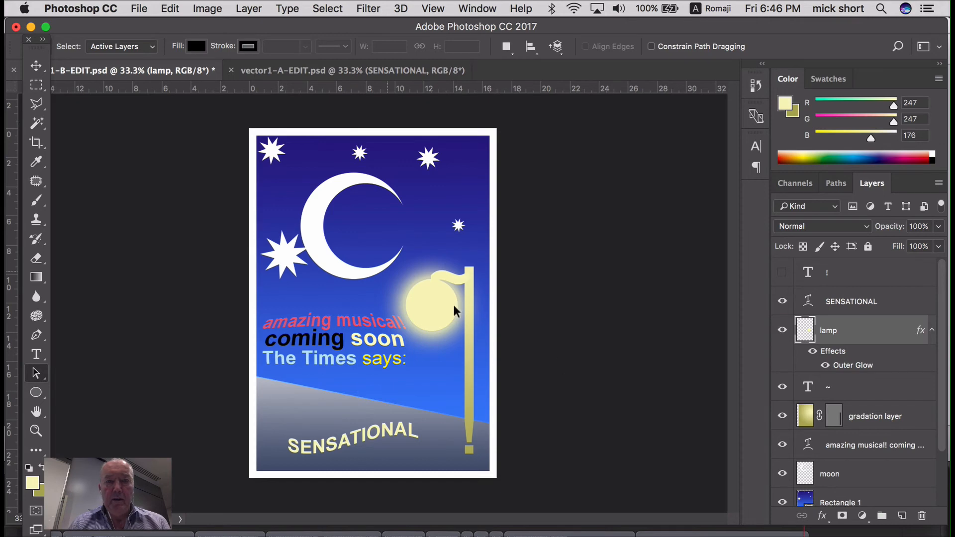
- Copy the lamp layer's style and paste it onto the moon layer
right_click(873, 326)
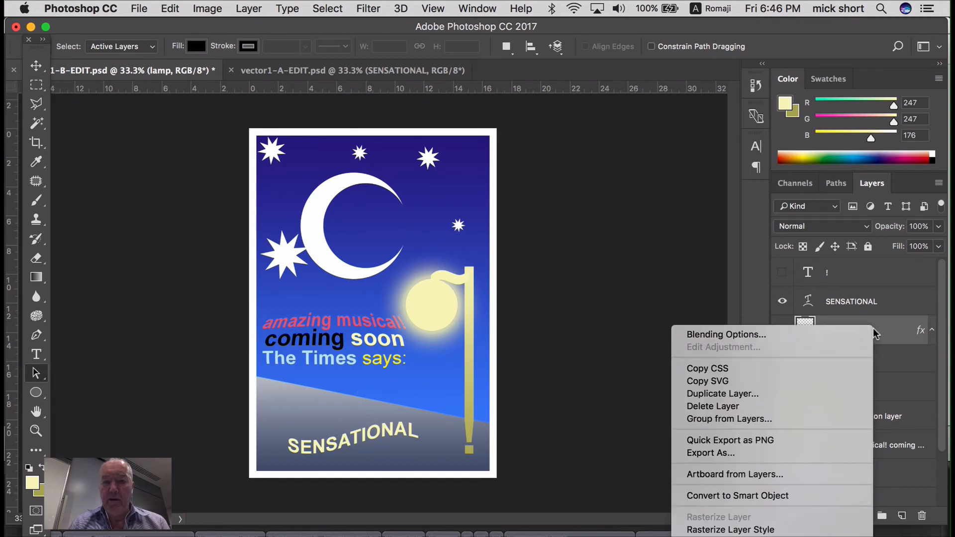
click(895, 333)
right_click(915, 331)
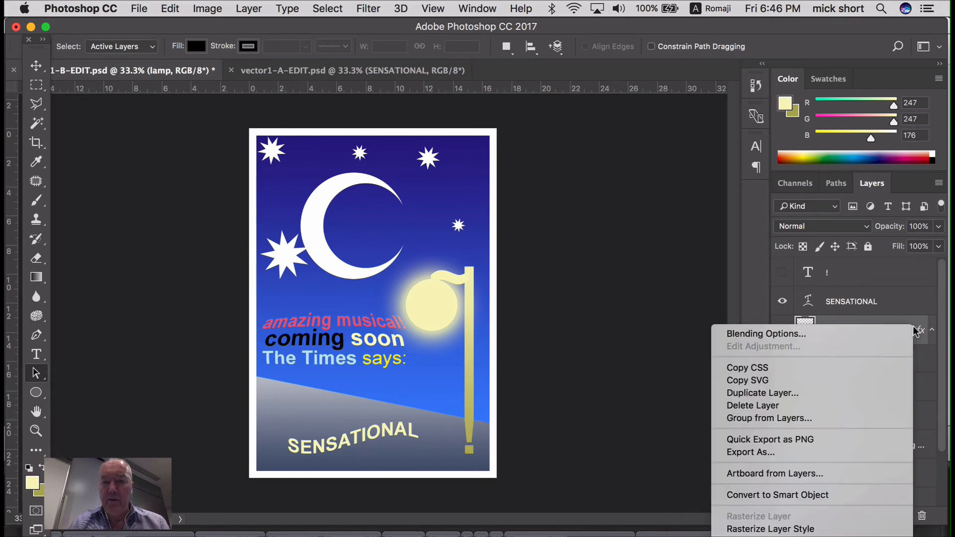
mouse_move(878, 535)
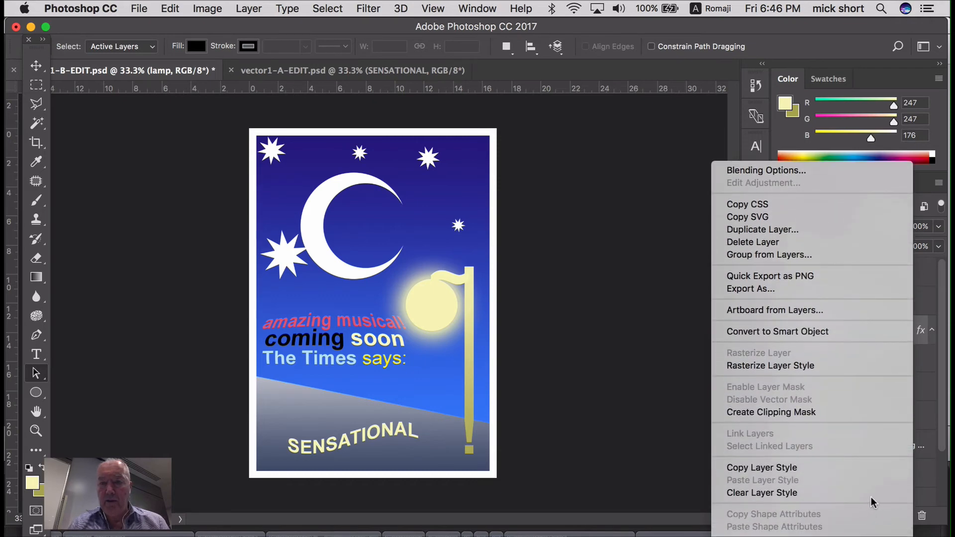
click(833, 468)
click(914, 473)
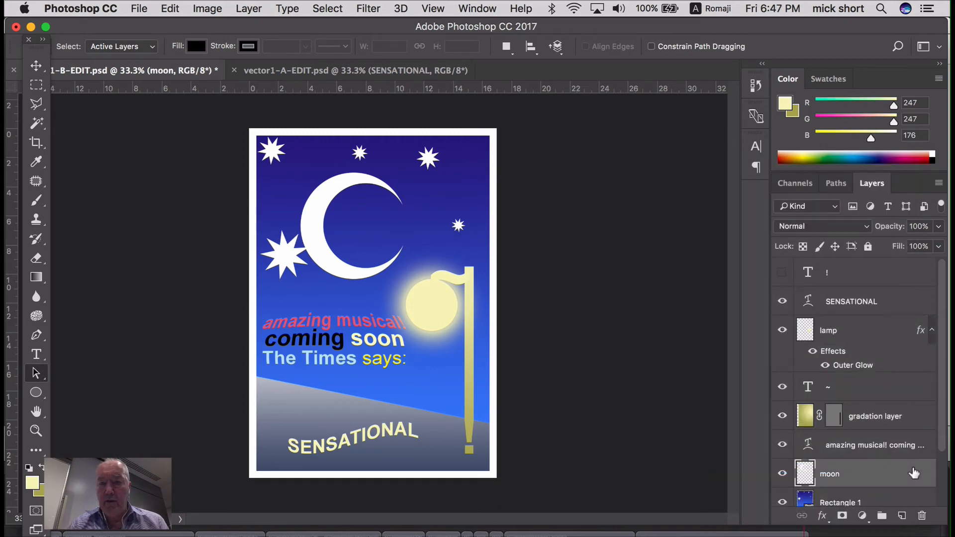
right_click(916, 470)
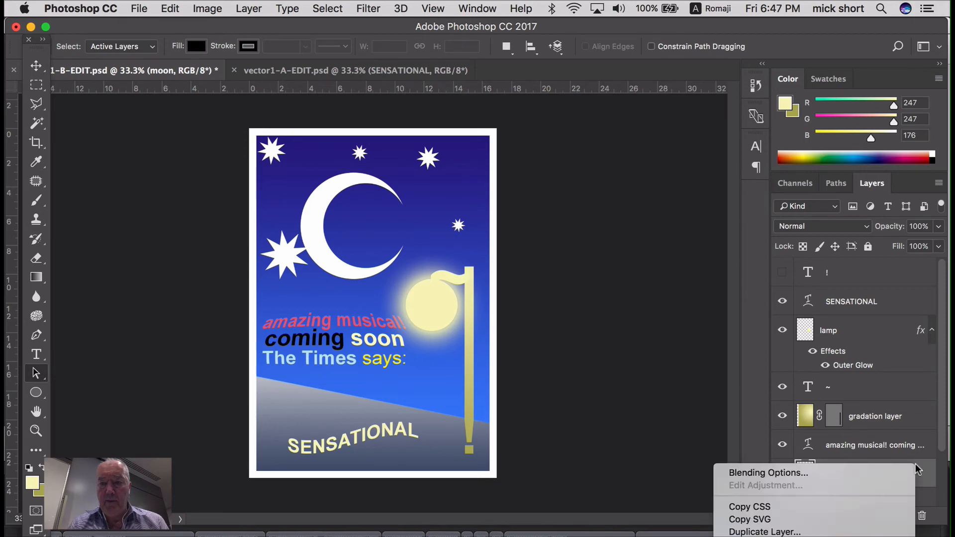
click(923, 470)
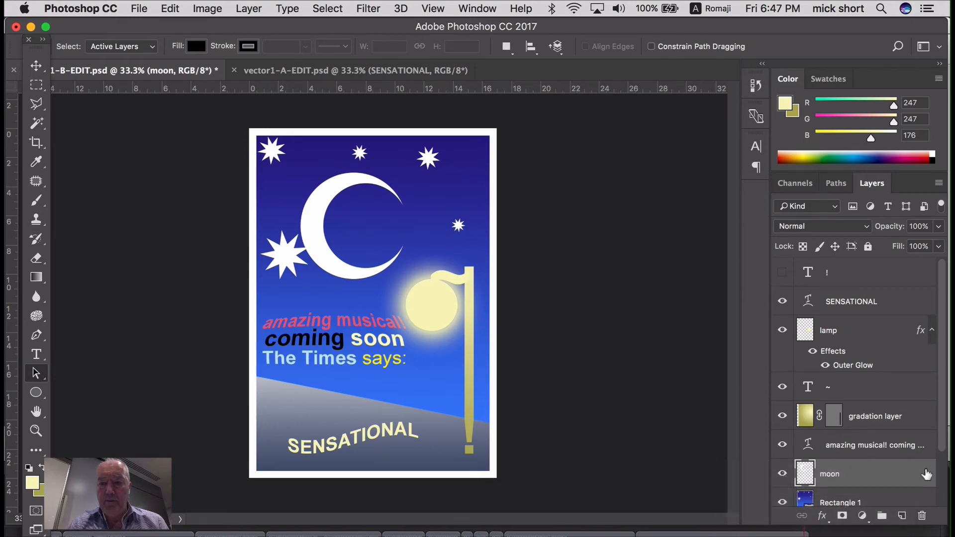
right_click(925, 469)
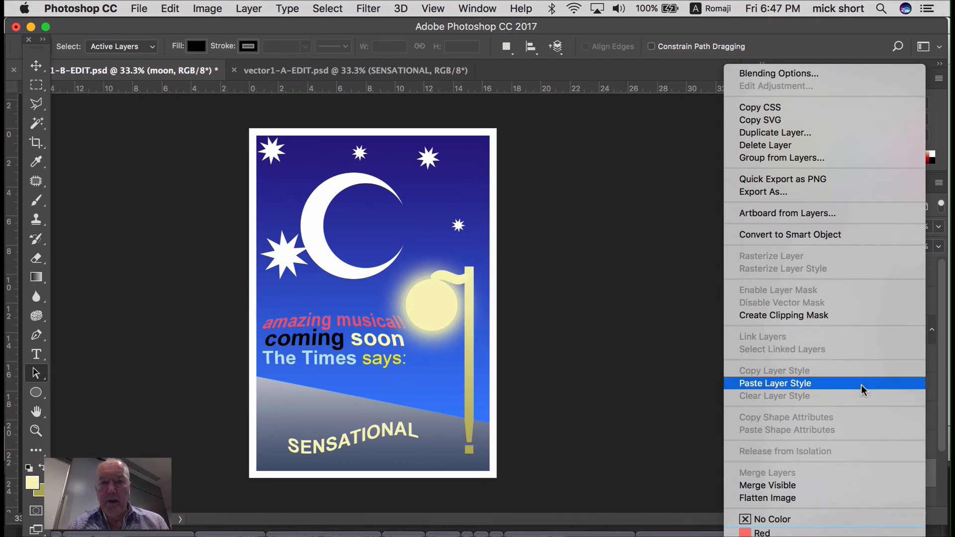
click(860, 384)
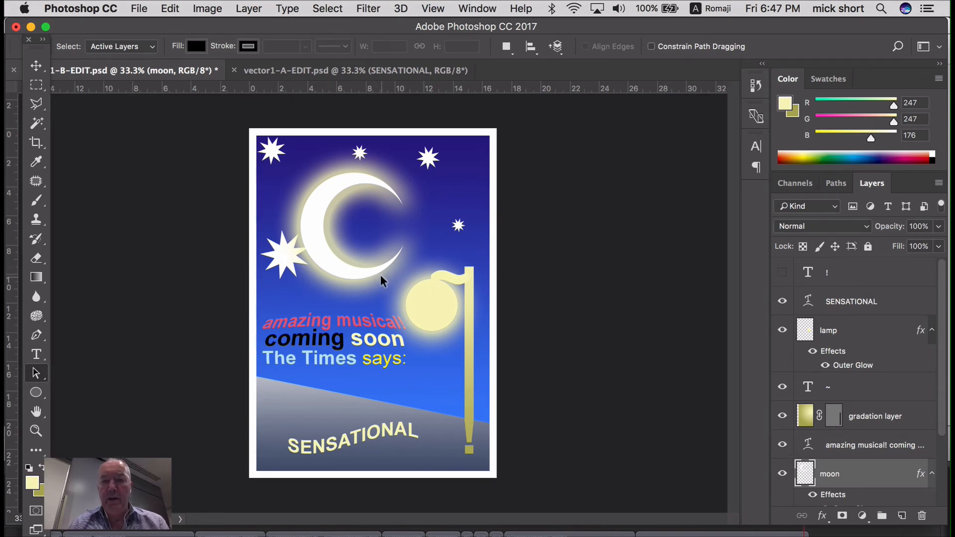
- Add a text box reading CATS! above the SENSATIONAL layer, spanning from inside the moon's opening to the poster's right edge
click(933, 308)
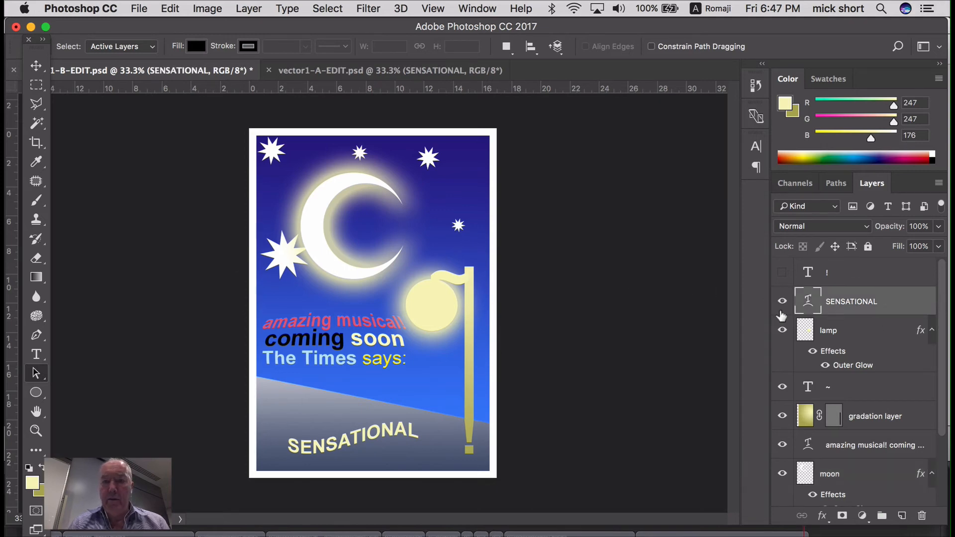
click(38, 355)
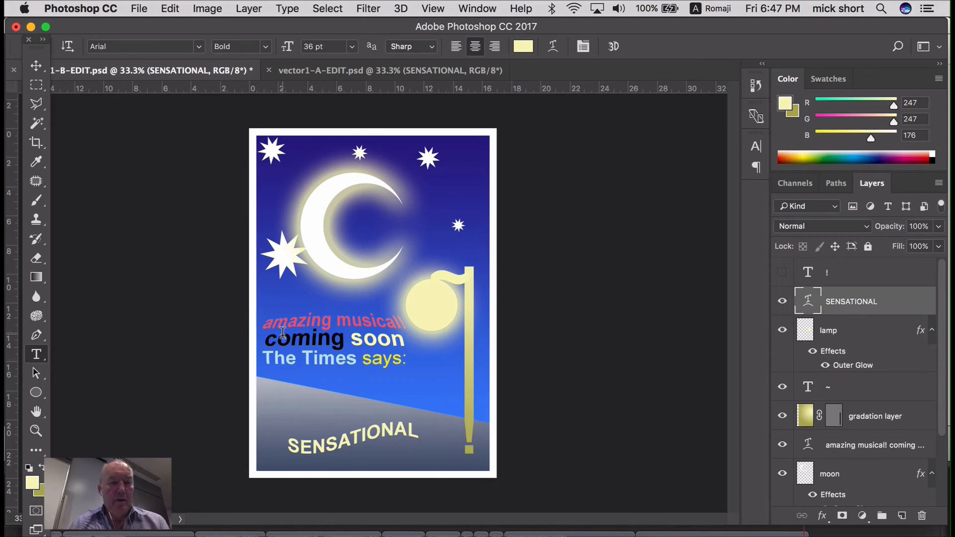
drag(353, 211, 490, 278)
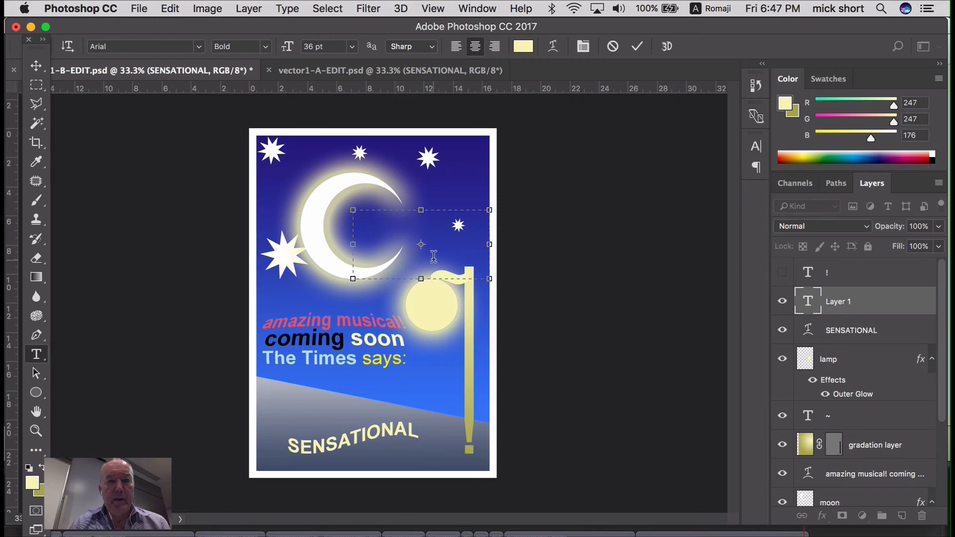
text(CA)
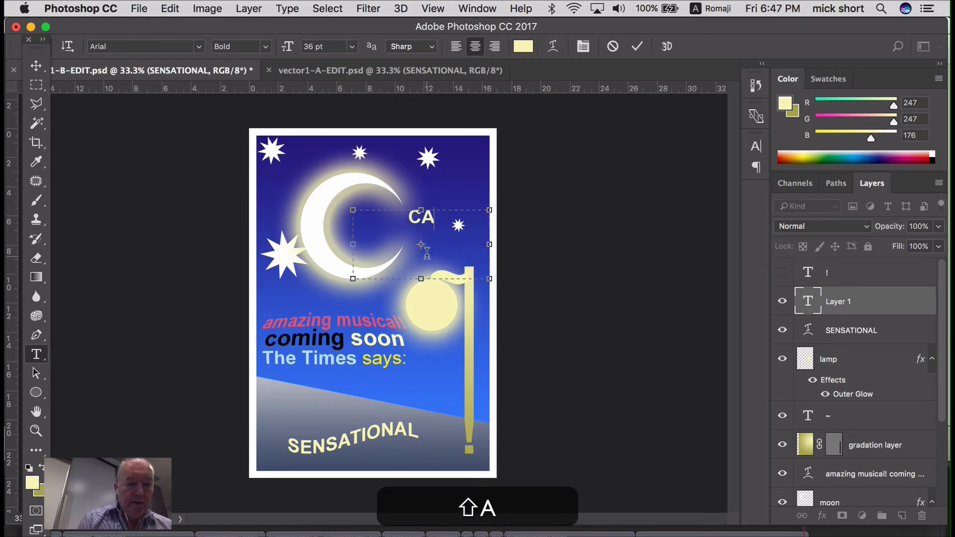
text(TS!)
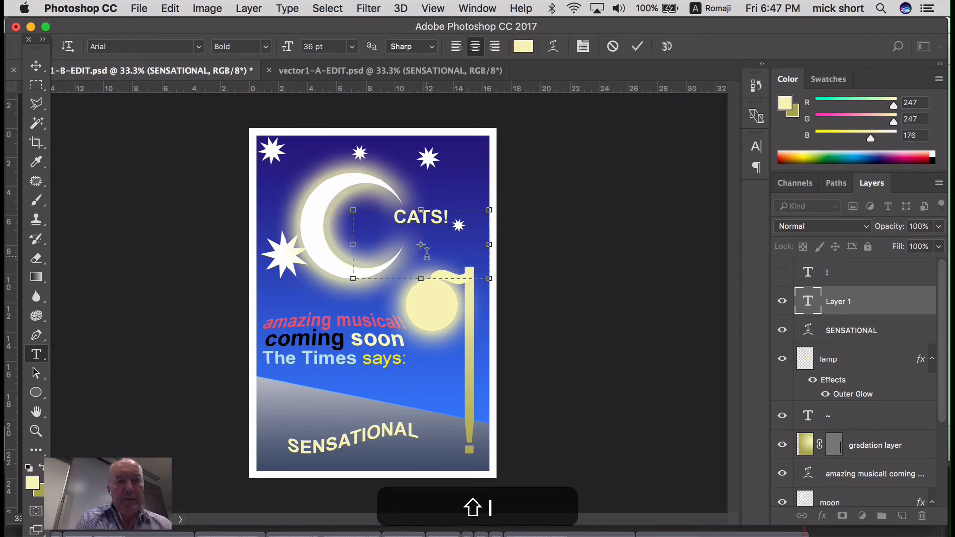
- Select all of the CATS! text and set its font to Times New Roman
key(shift+Left)
key(shift+Left)
key(shift+Left)
key(shift+Left)
key(shift+Left)
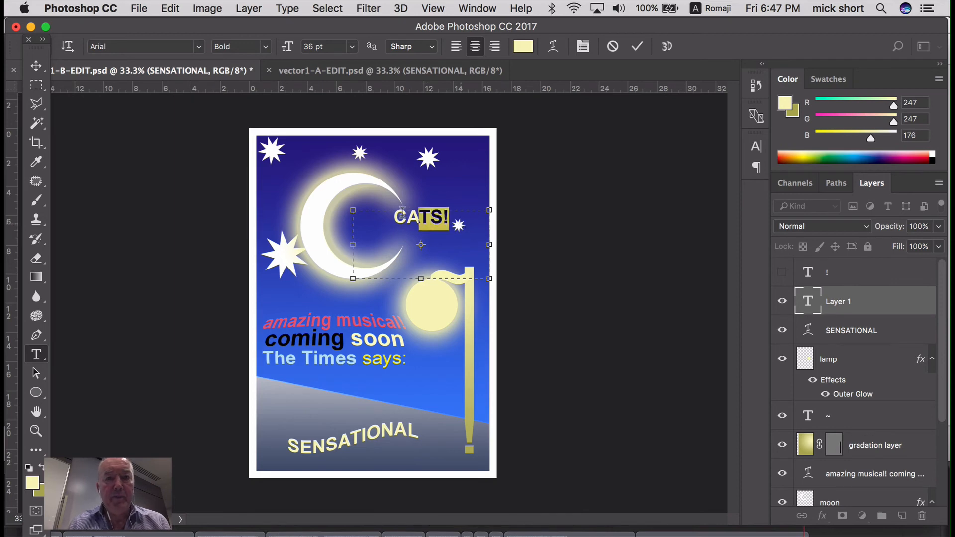
click(199, 48)
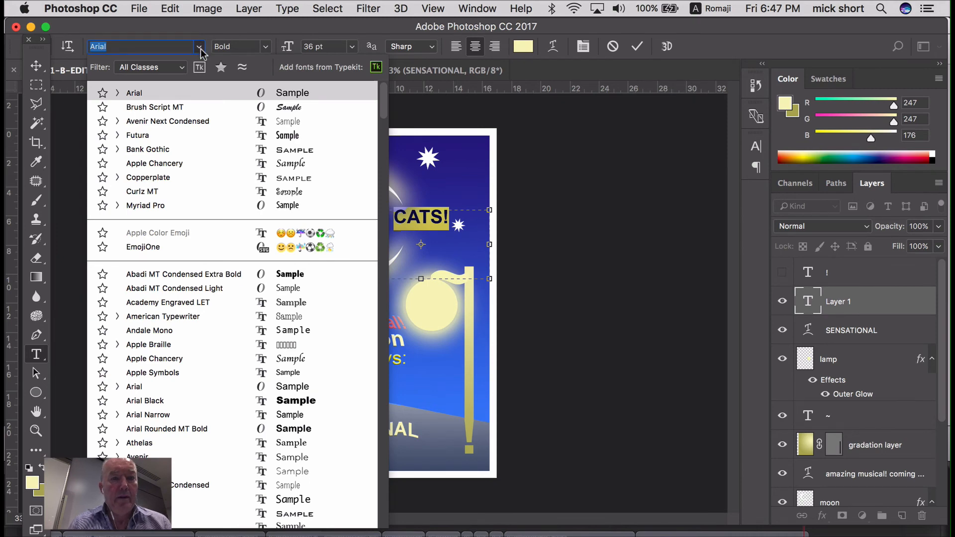
scroll(213, 347, down, 15)
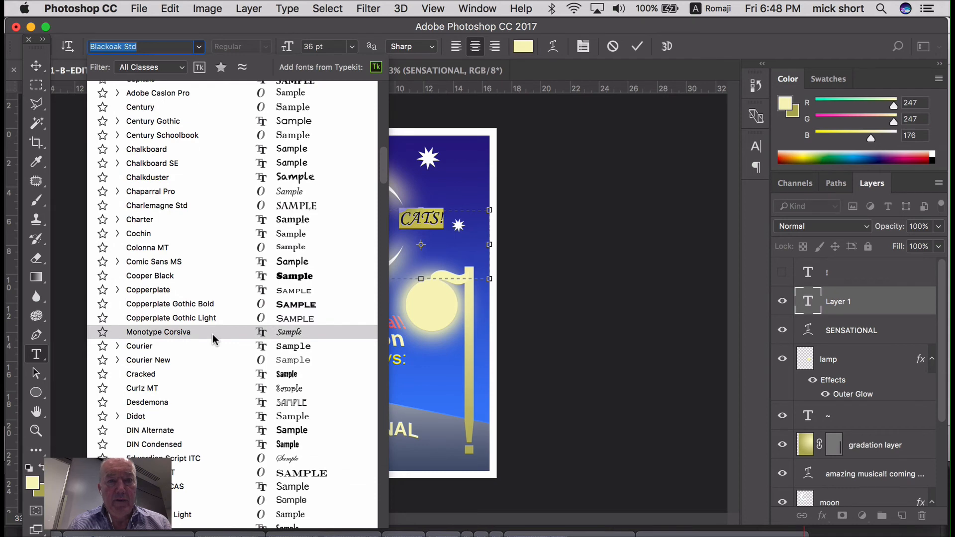
scroll(214, 335, down, 5)
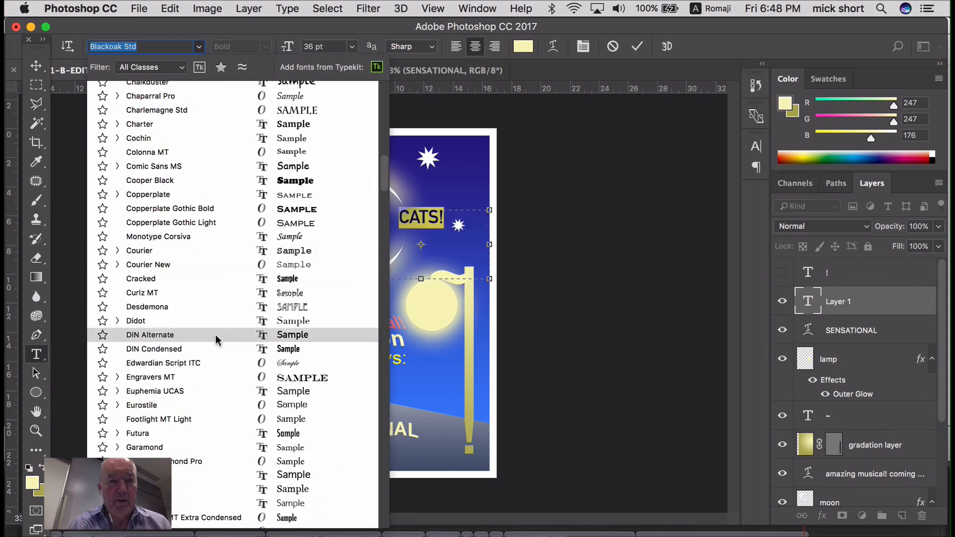
scroll(215, 335, down, 10)
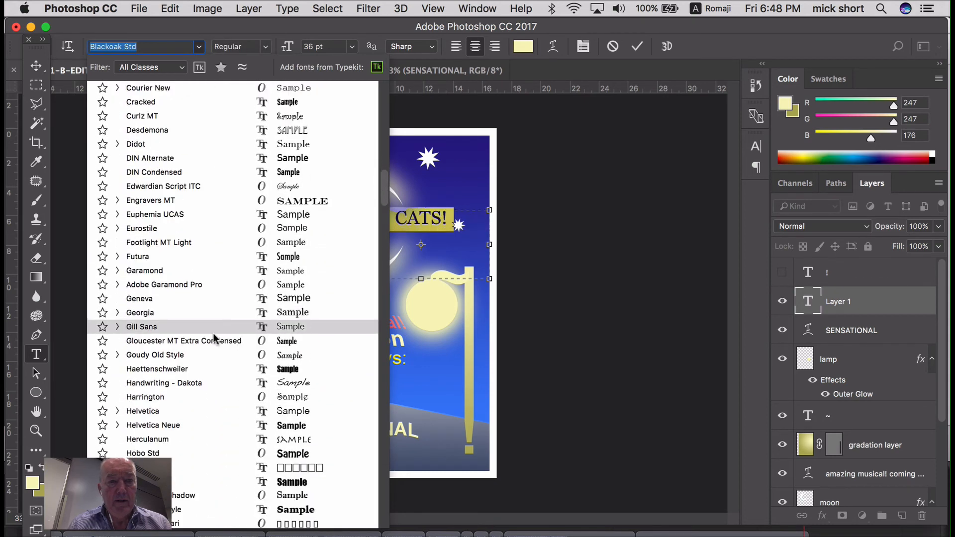
scroll(213, 333, down, 5)
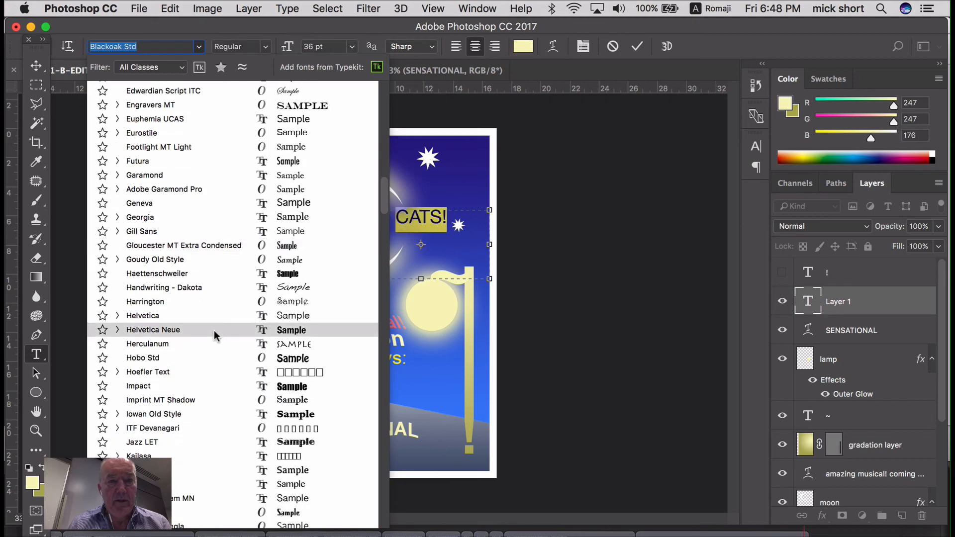
scroll(214, 330, down, 2)
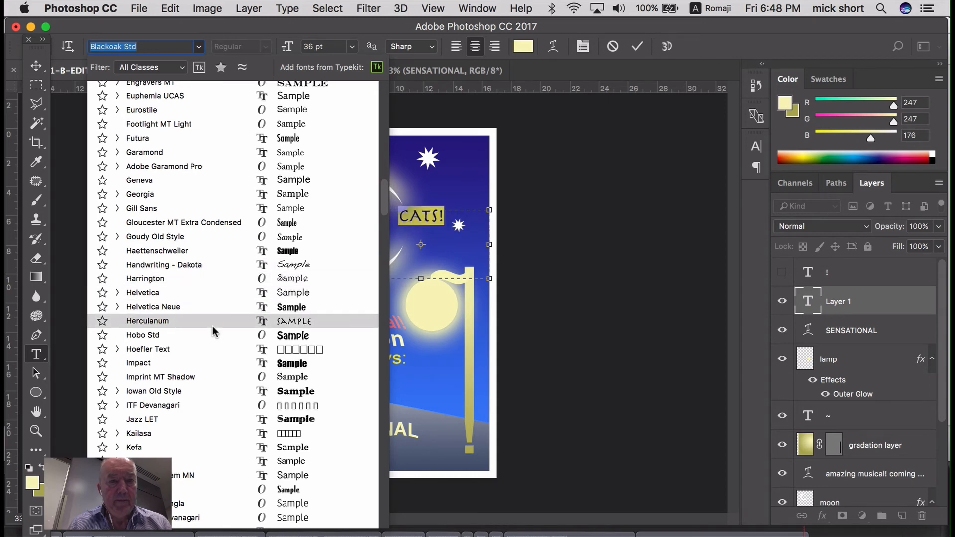
scroll(213, 325, down, 10)
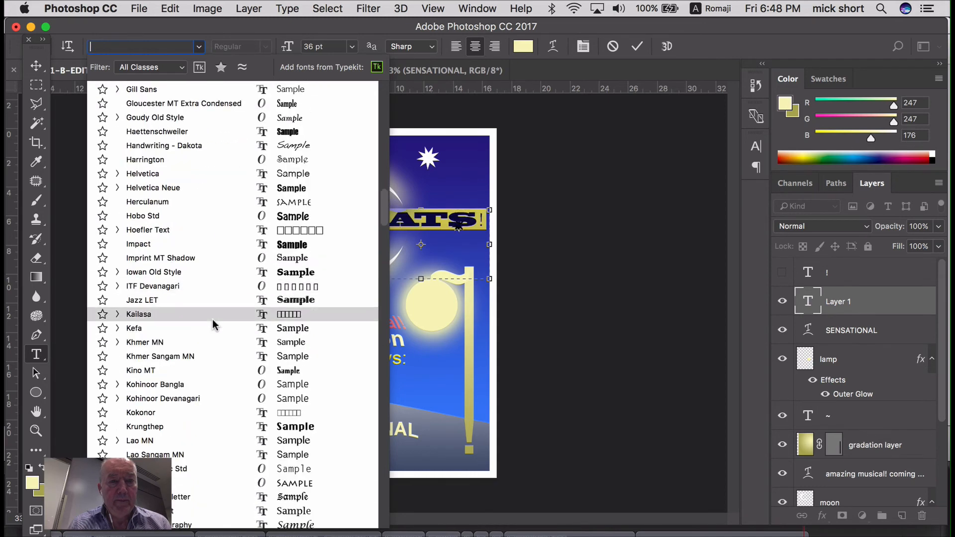
scroll(213, 323, down, 3)
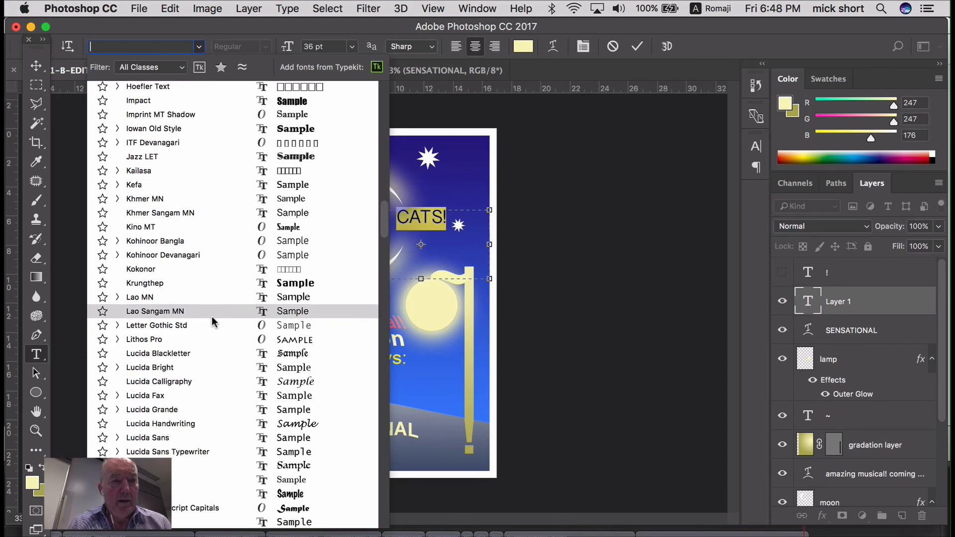
scroll(213, 319, down, 5)
scroll(213, 321, down, 15)
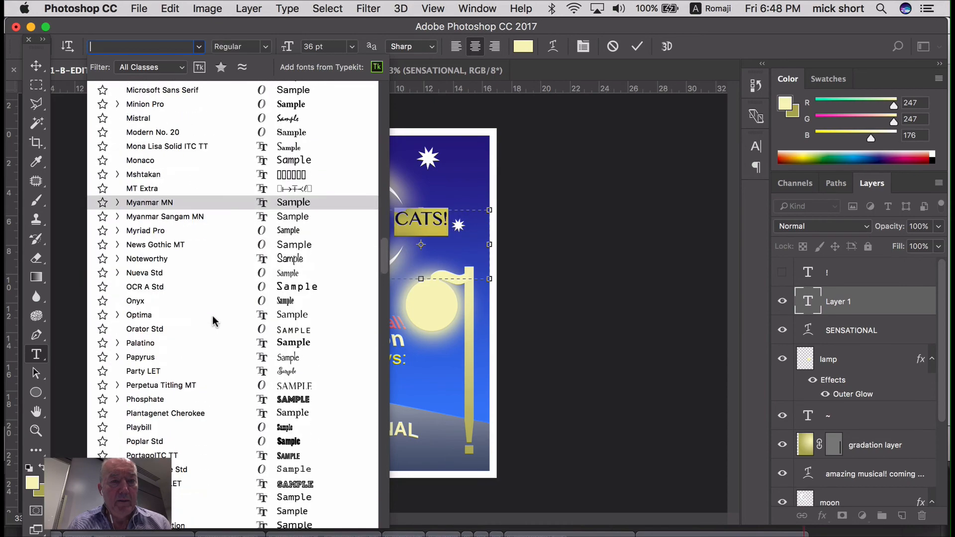
scroll(212, 322, down, 12)
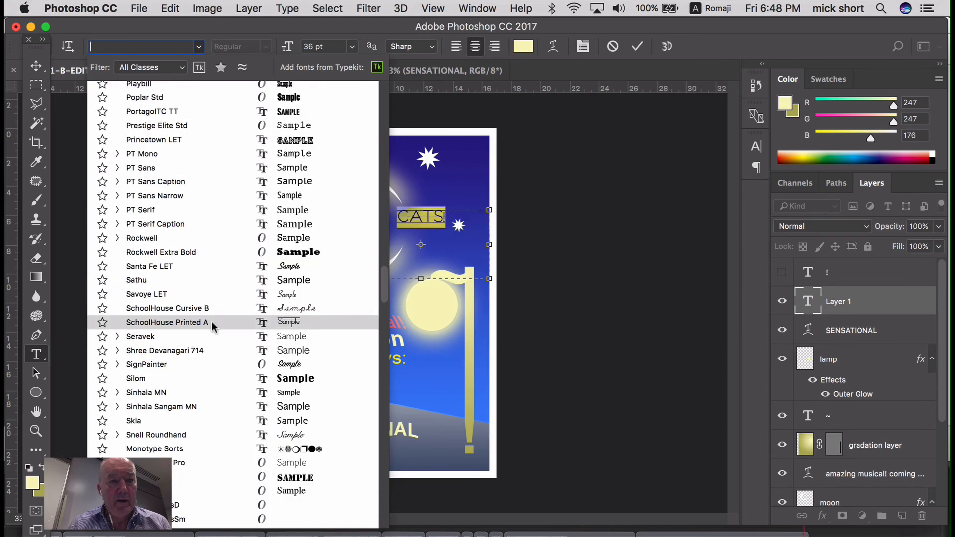
scroll(213, 321, down, 11)
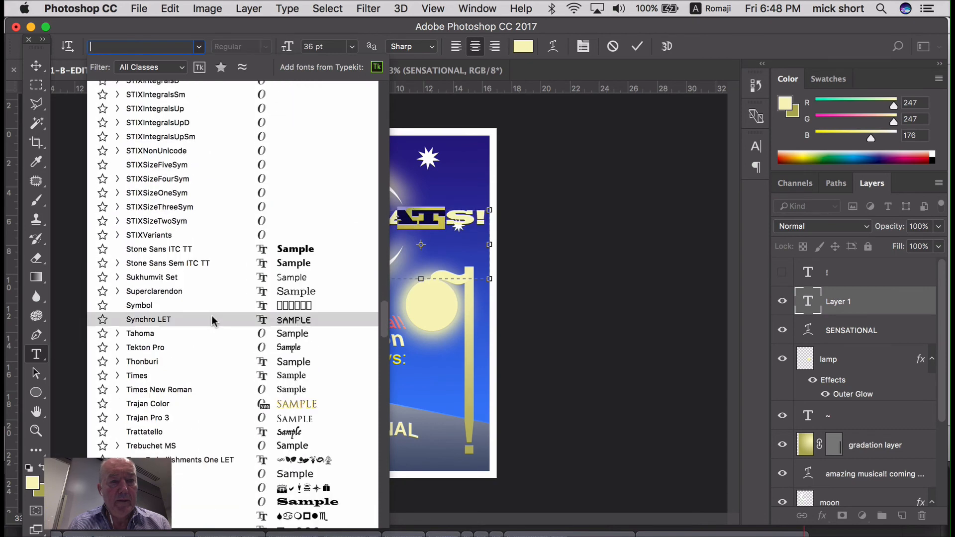
click(198, 389)
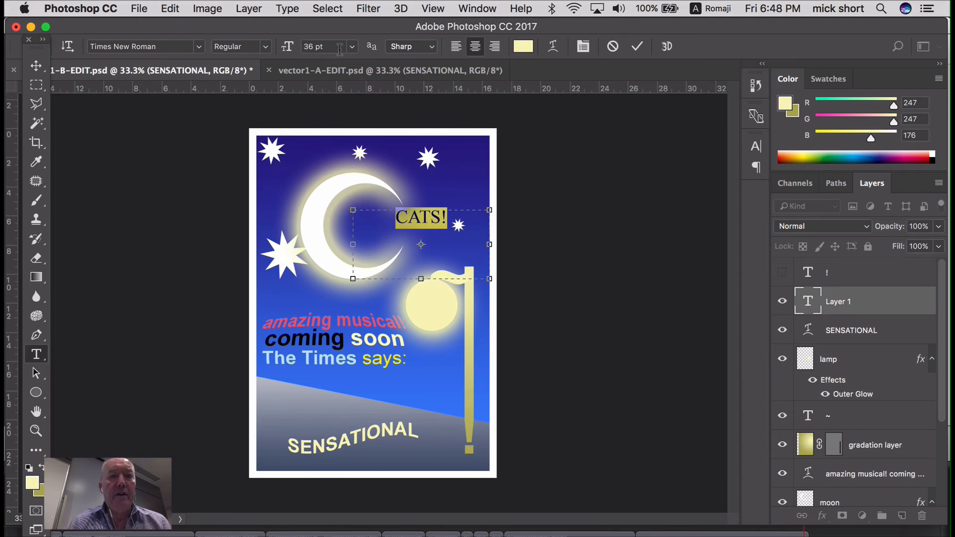
- Set the CATS! text size to 72 pt and commit the text
click(287, 46)
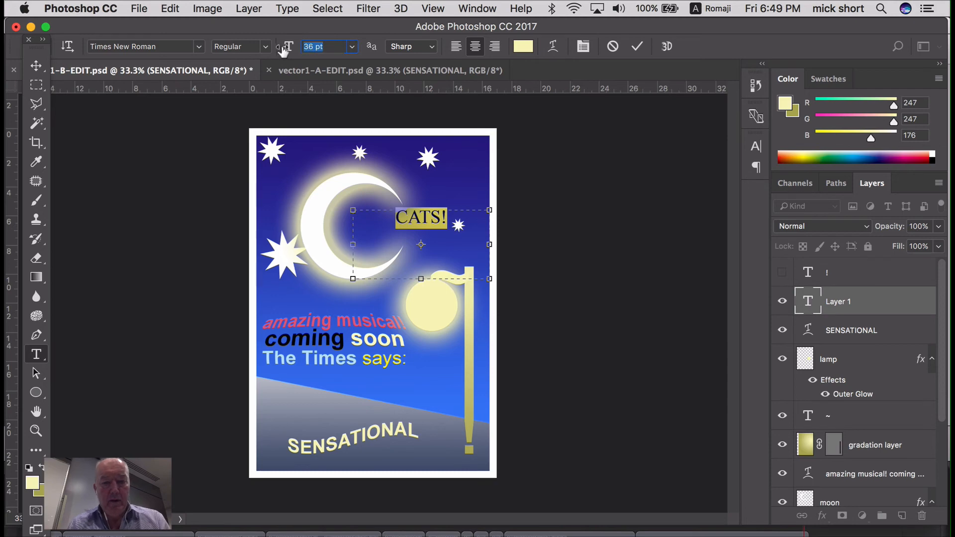
text(72)
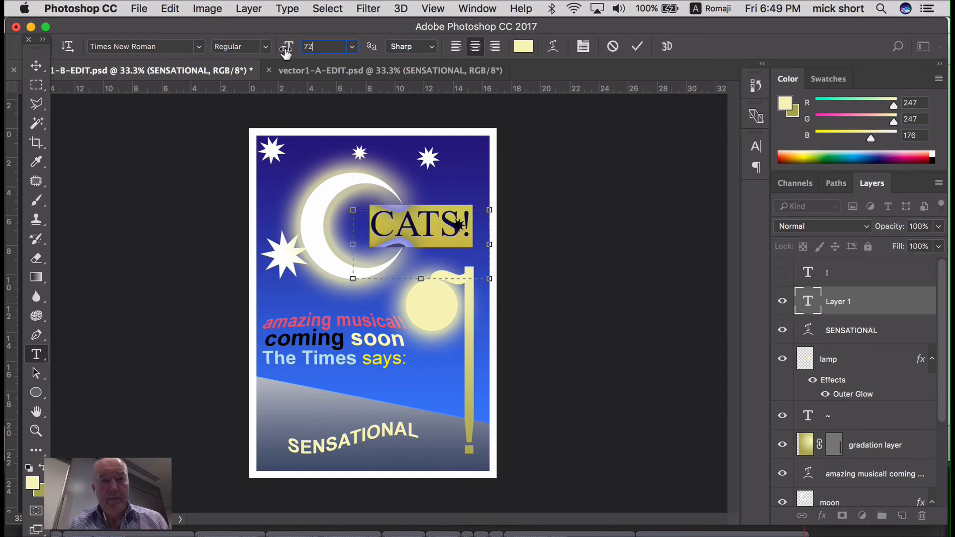
click(391, 238)
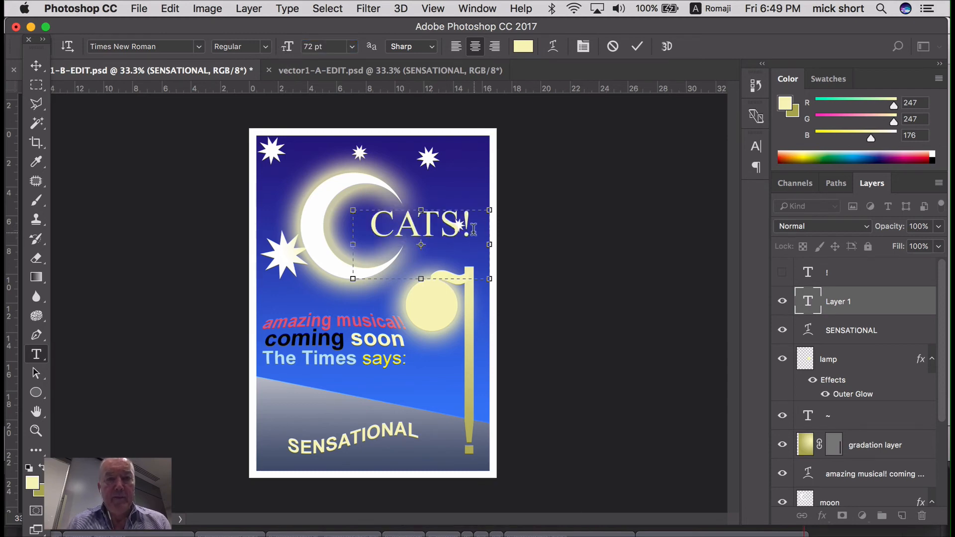
drag(474, 229, 346, 221)
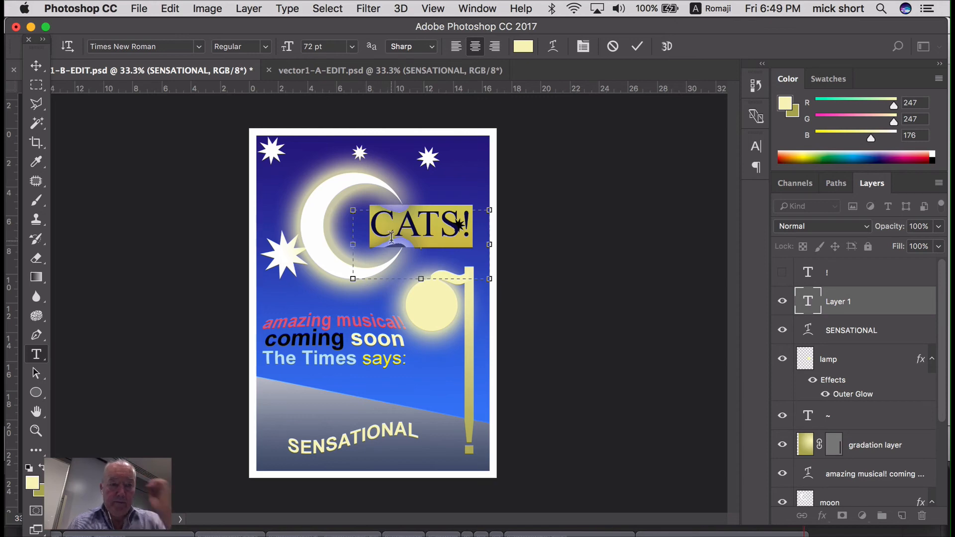
key(super+Return)
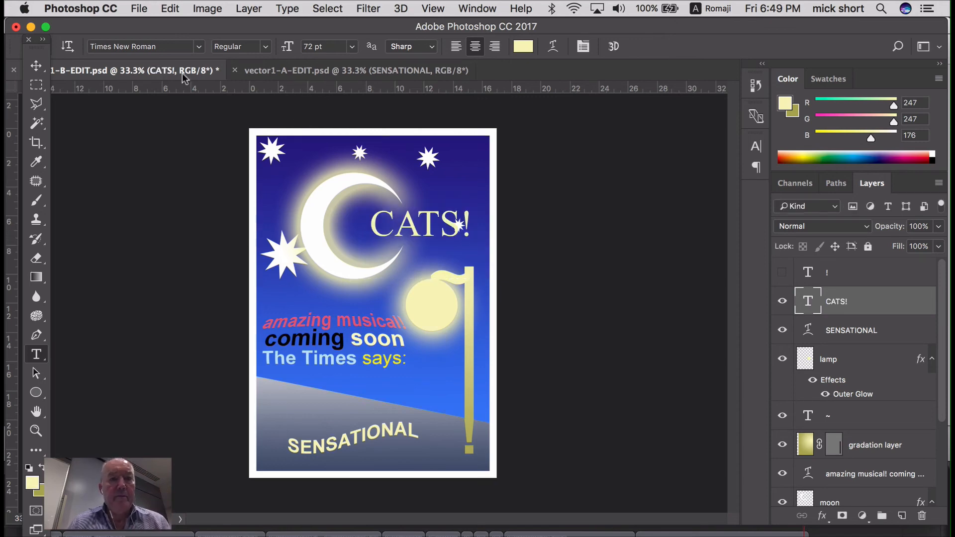
- Enlarge only the initial C of the CATS! title to 145 pt
click(393, 236)
drag(393, 236, 368, 233)
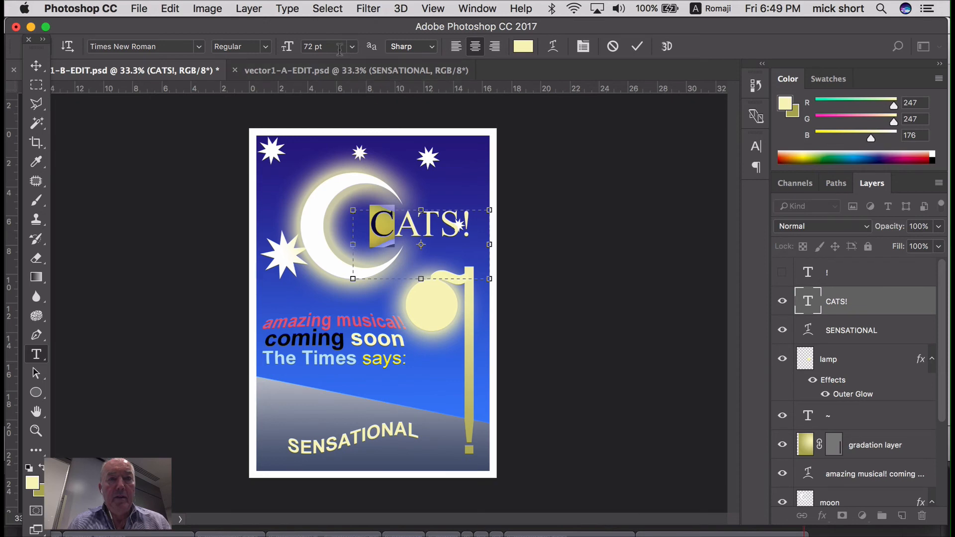
click(293, 47)
text(145)
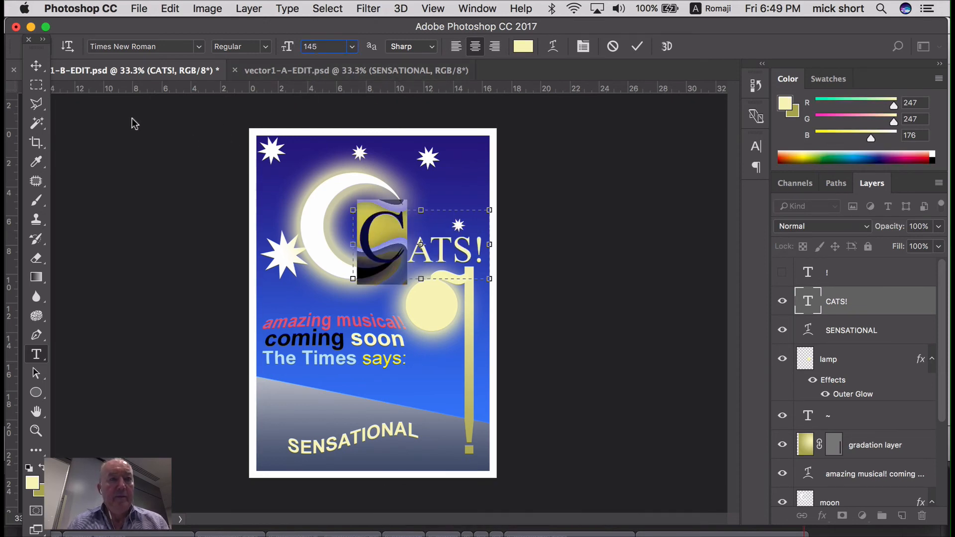
- Move the CATS! title up and left so its C overlaps the inside of the moon and the text clears the small star
click(36, 65)
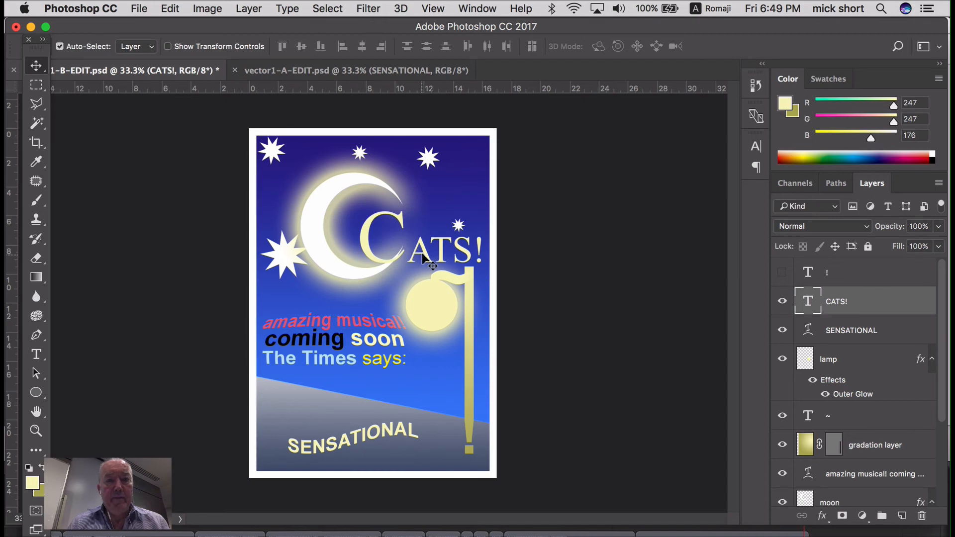
drag(425, 253, 414, 246)
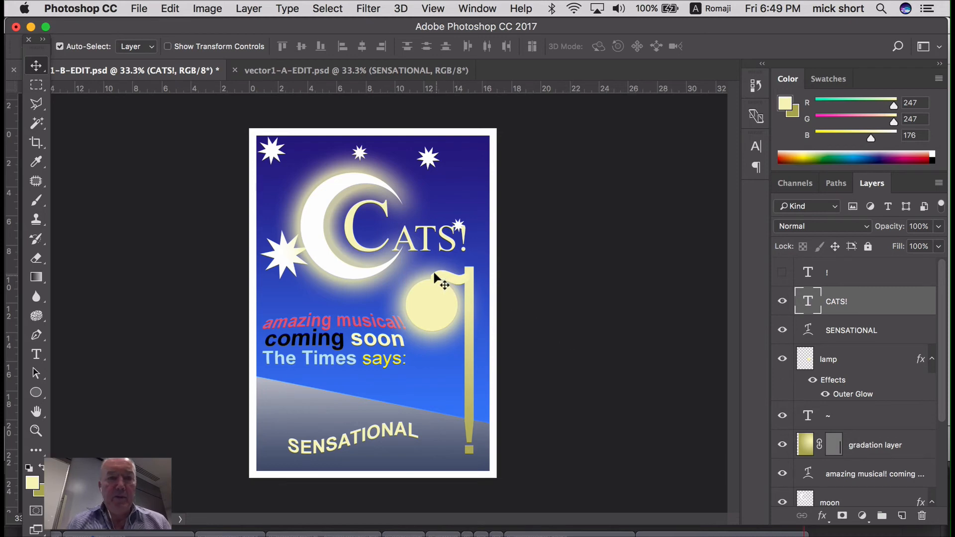
drag(426, 249, 410, 237)
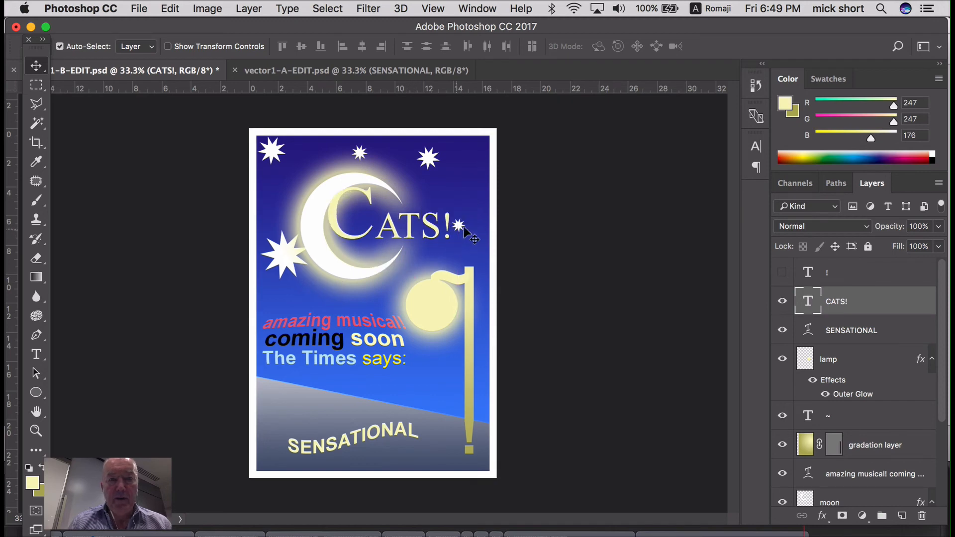
- Move the moon layer up and left, toward the poster's upper-left corner
scroll(938, 410, down, 5)
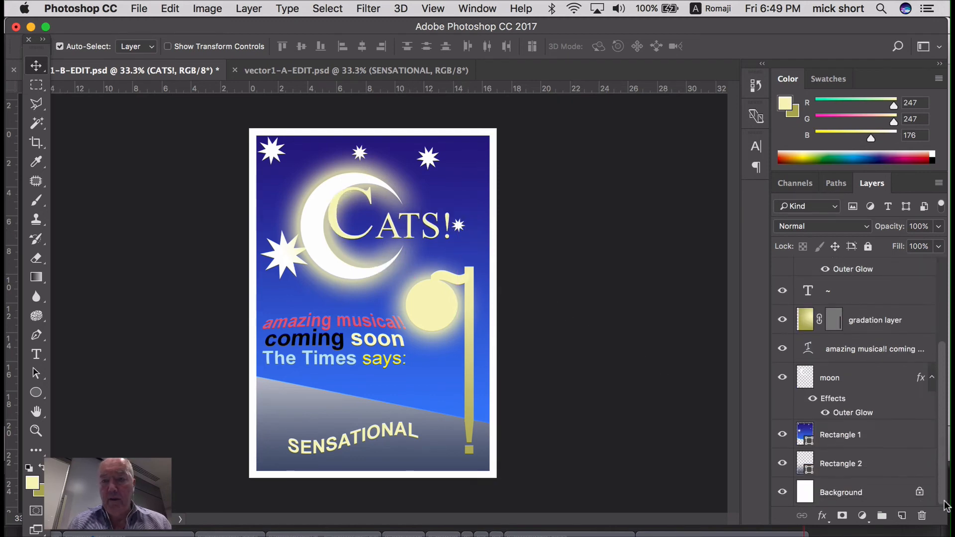
click(836, 378)
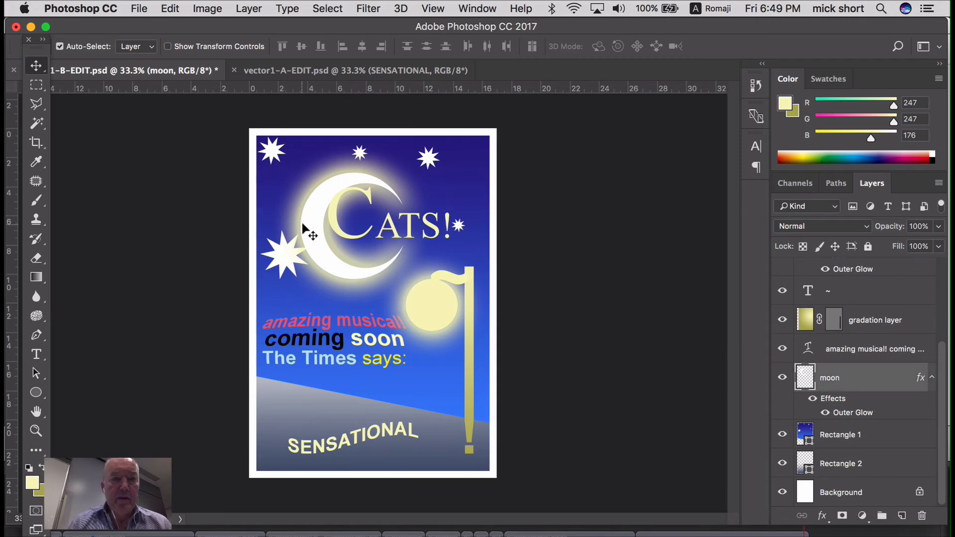
drag(310, 223, 297, 208)
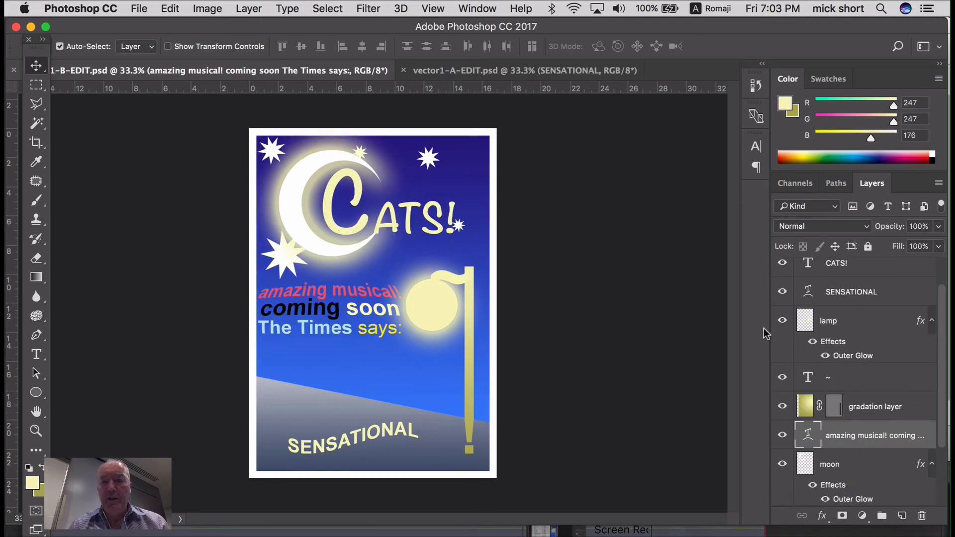
- Check the CATS! title's font settings, and shift the amazing musical text block slightly right and down
double_click(815, 261)
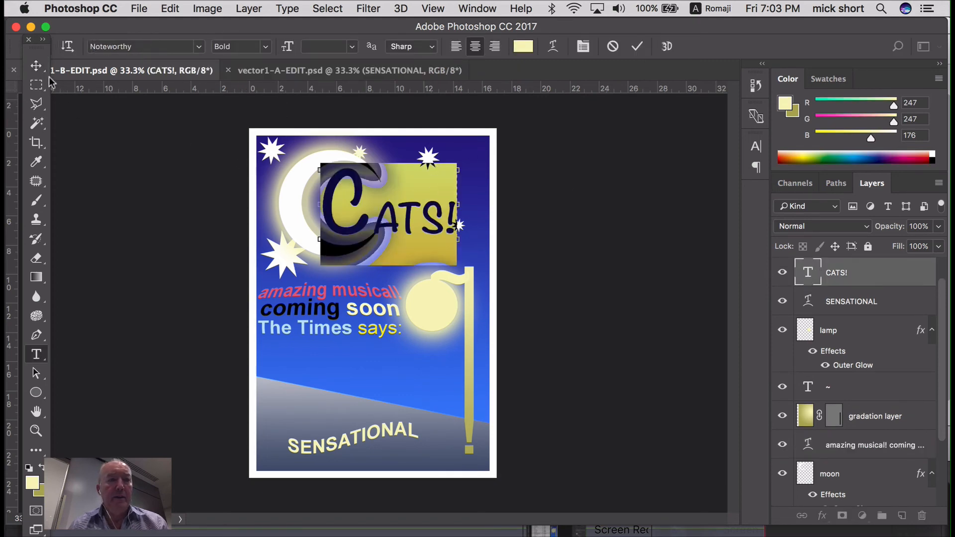
click(36, 66)
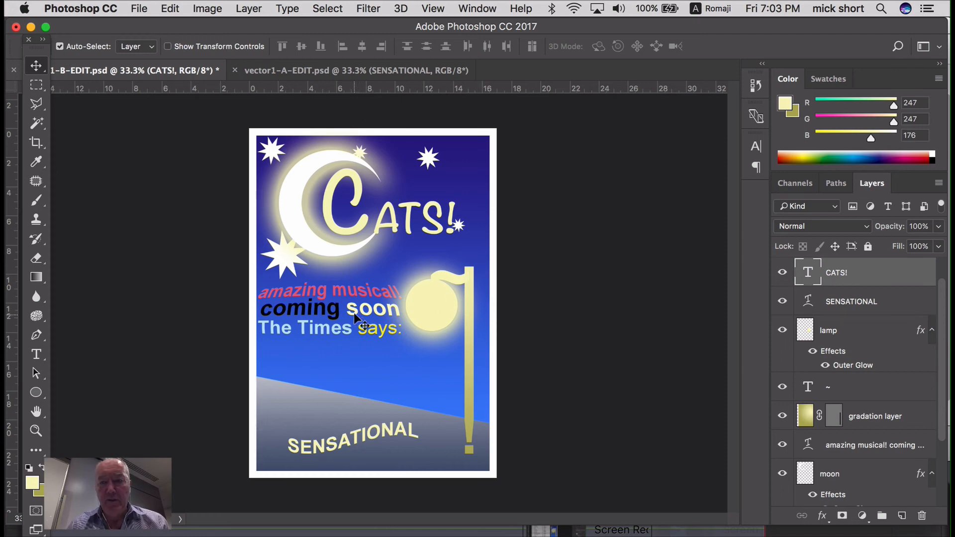
drag(356, 318, 362, 319)
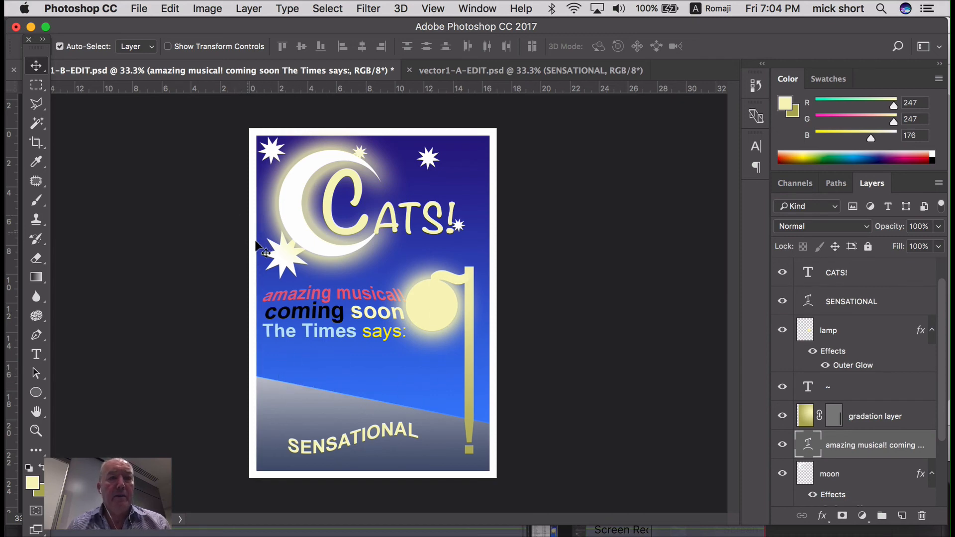
- Open shapesPracticeGrey.psd from the vector graphics folder and activate its Path 1
click(140, 6)
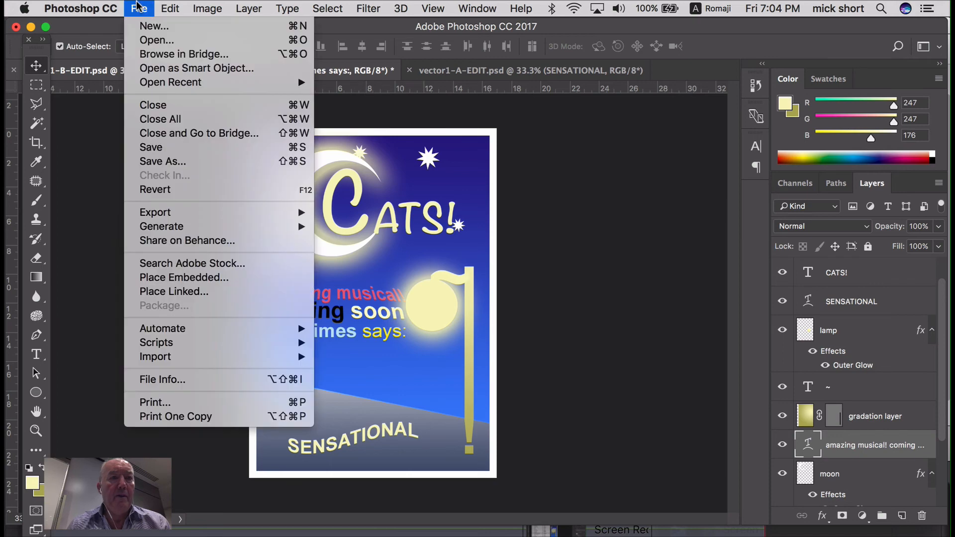
click(147, 41)
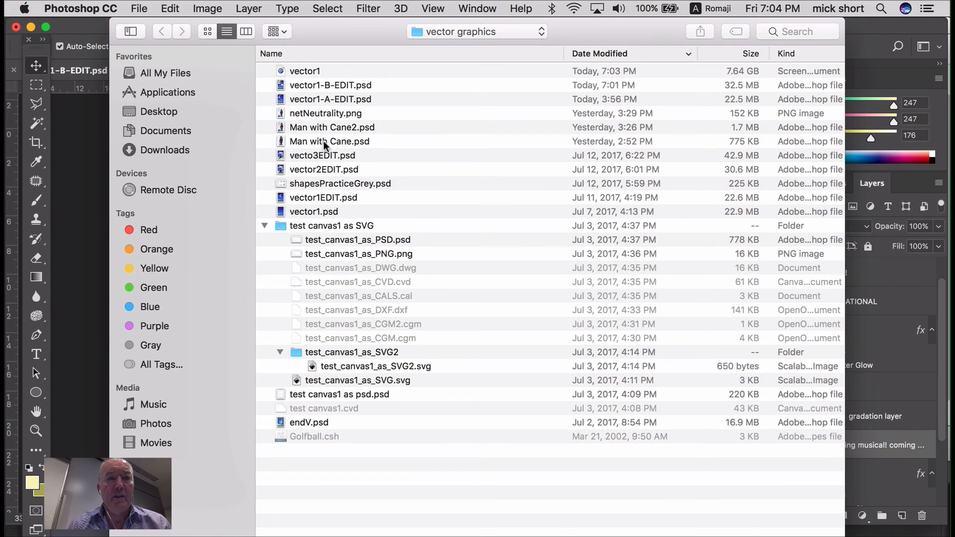
click(329, 181)
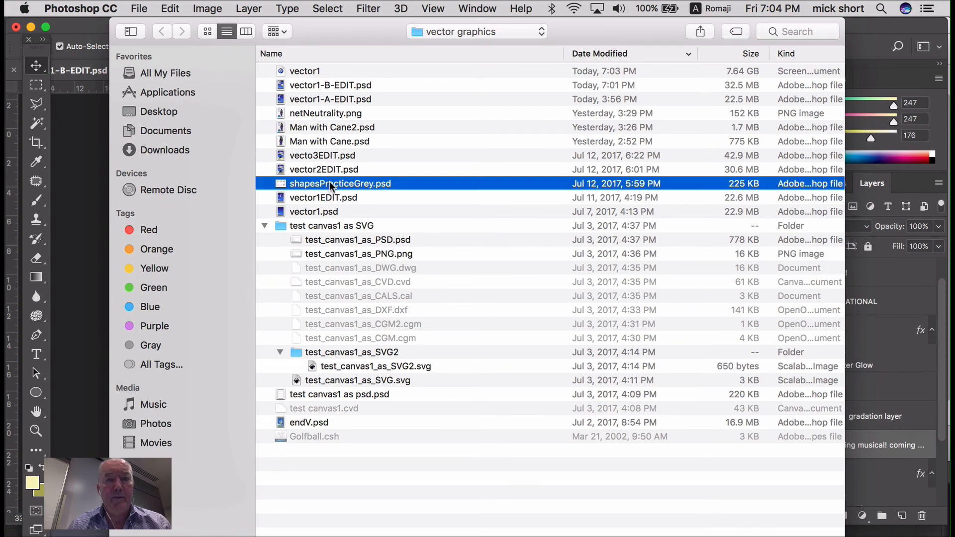
double_click(329, 182)
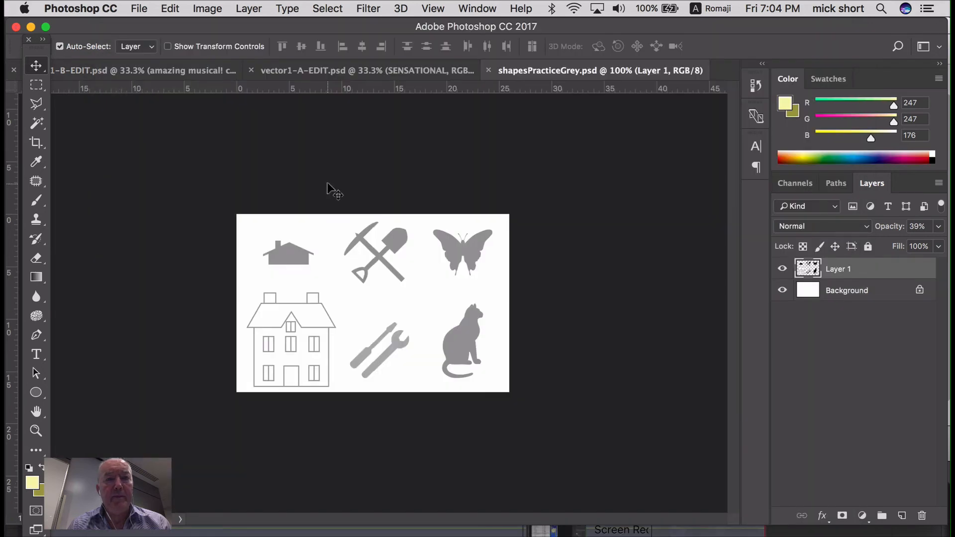
click(843, 185)
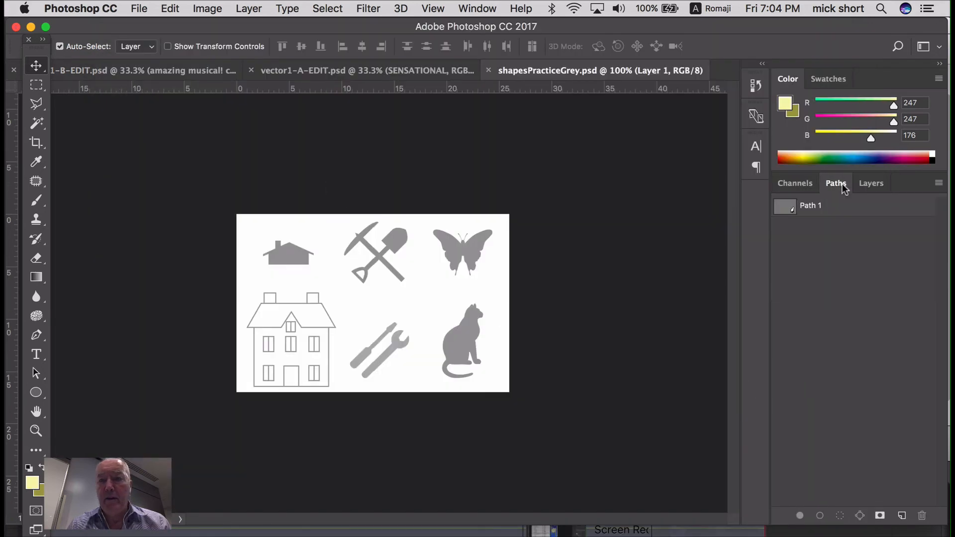
click(796, 209)
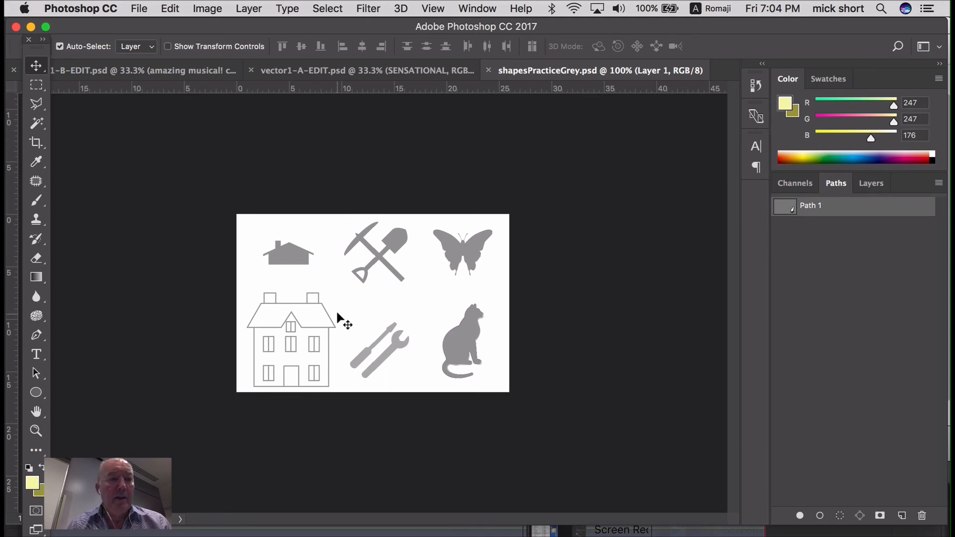
- Select the whole sitting cat outline within Path 1 using the Path Selection tool
click(36, 431)
drag(406, 281, 513, 400)
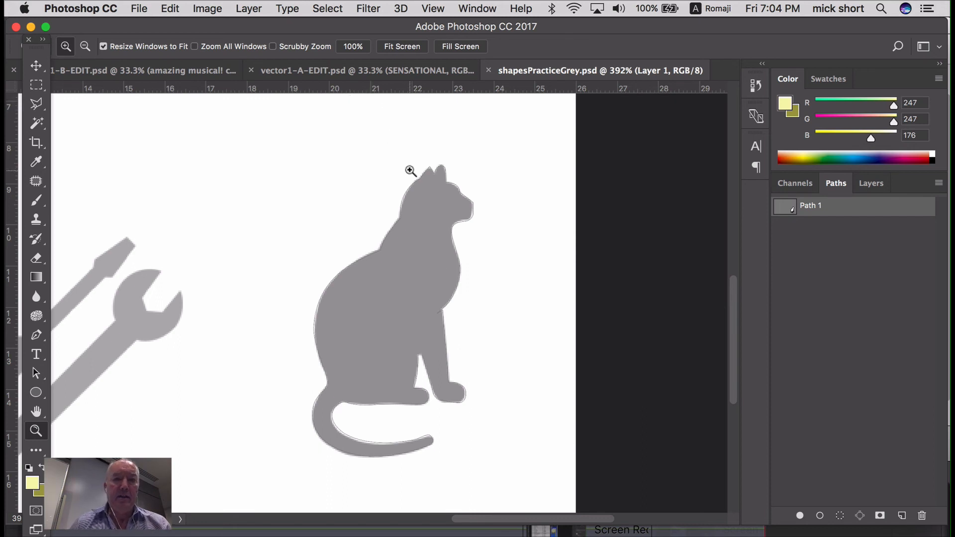
click(38, 374)
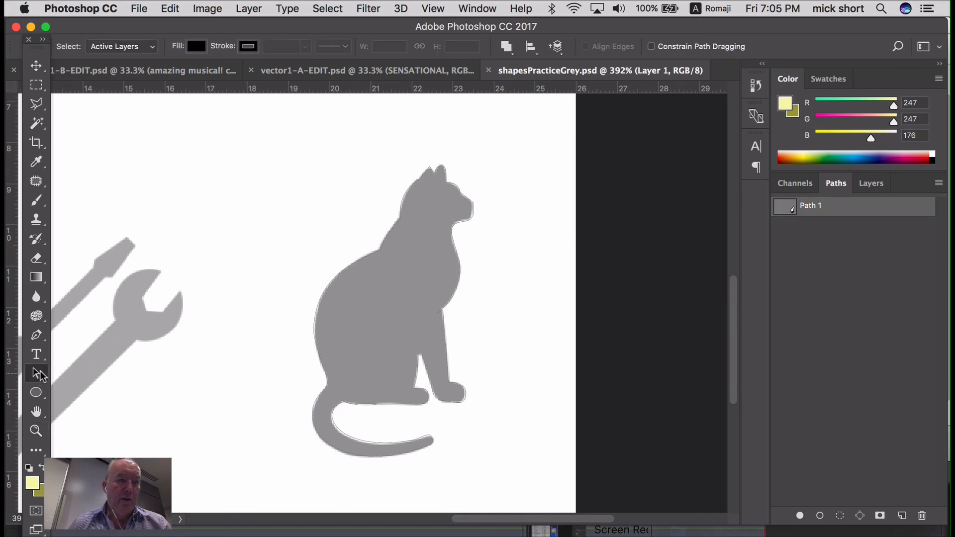
click(323, 297)
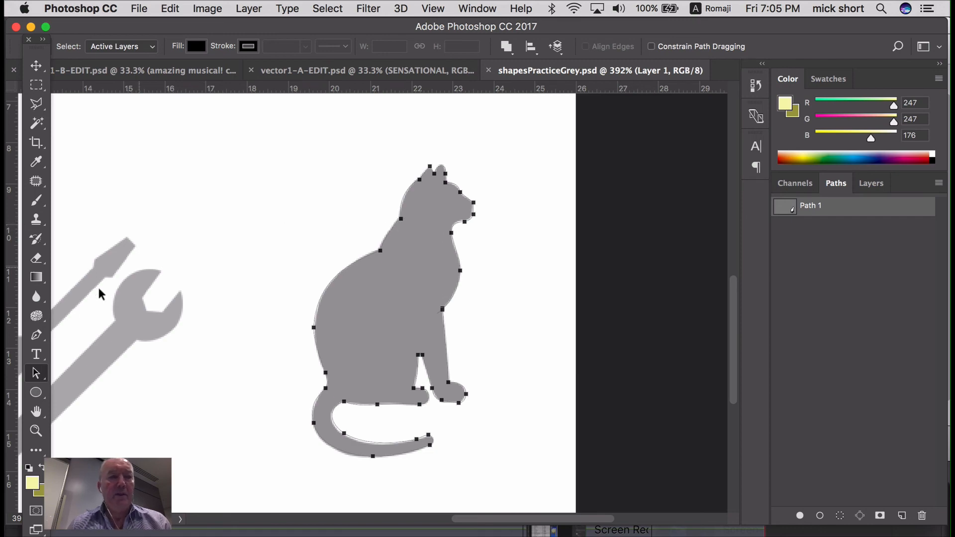
click(36, 375)
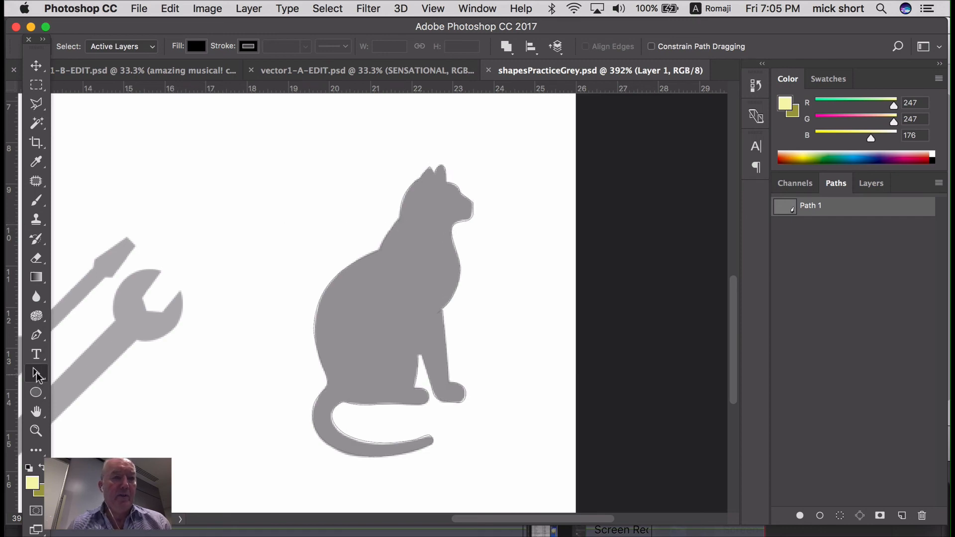
click(345, 269)
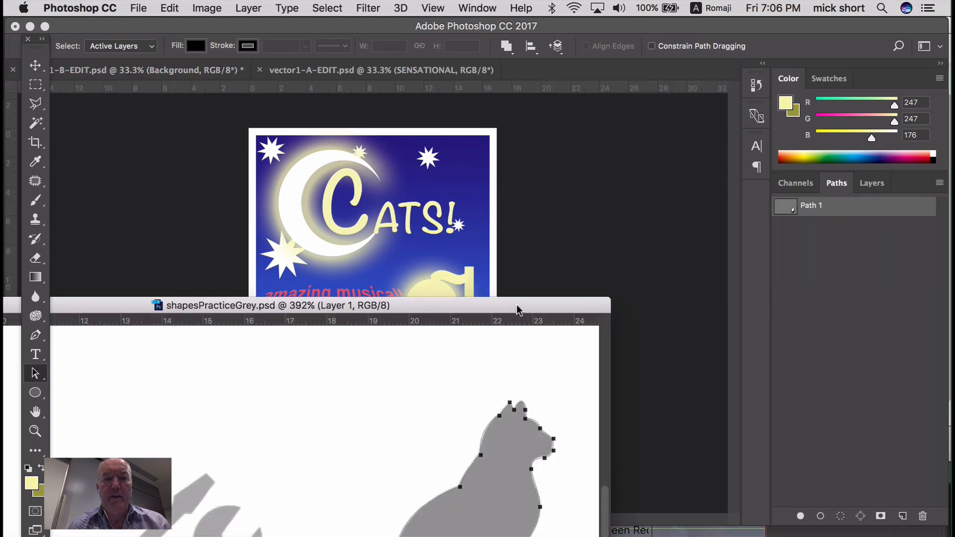
- Float shapesPracticeGrey.psd over the poster and try to copy and paste the cat path with the poster's Background layer active
drag(517, 310, 673, 146)
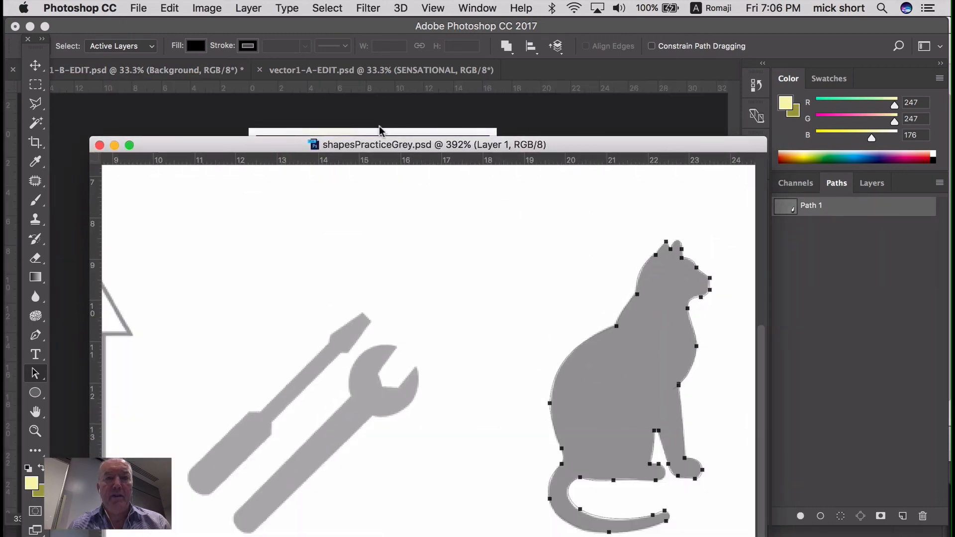
drag(621, 148, 596, 314)
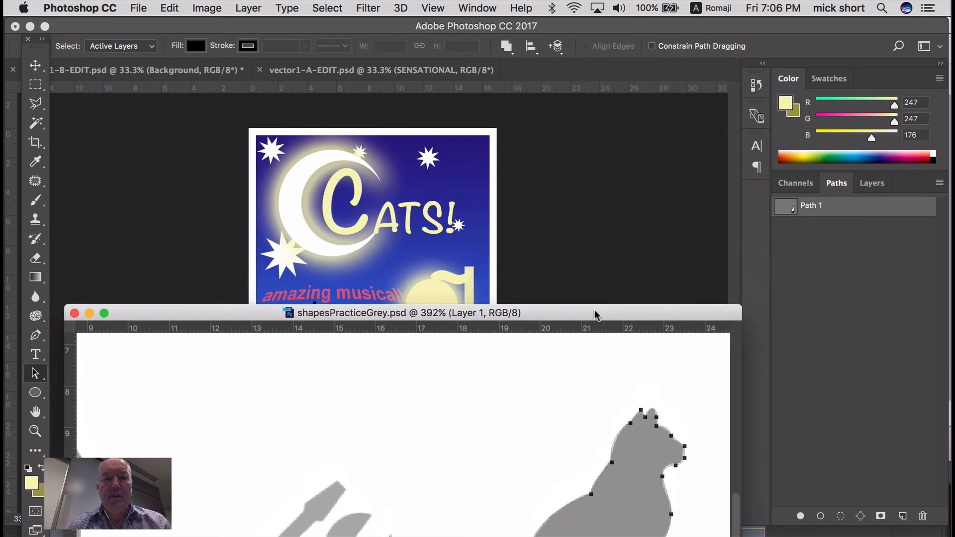
click(171, 8)
click(217, 120)
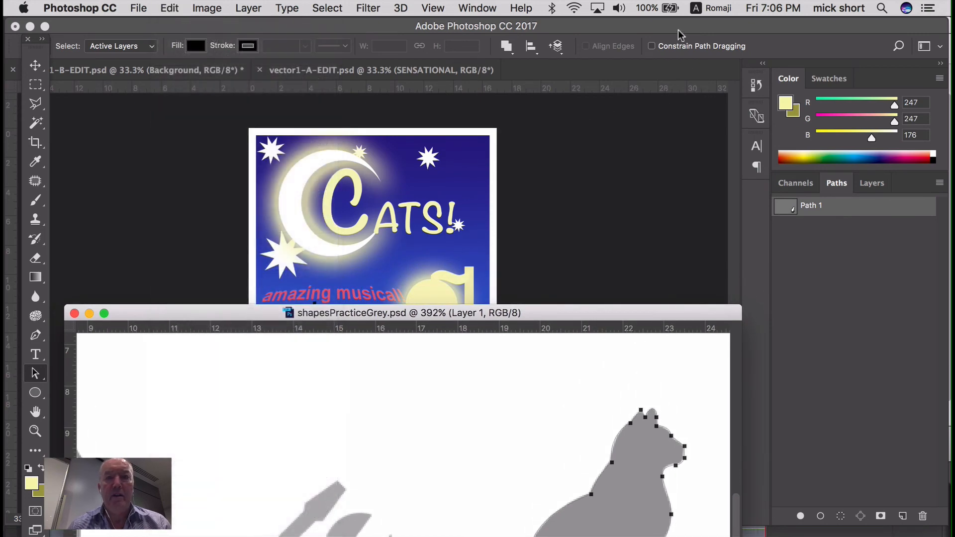
click(673, 29)
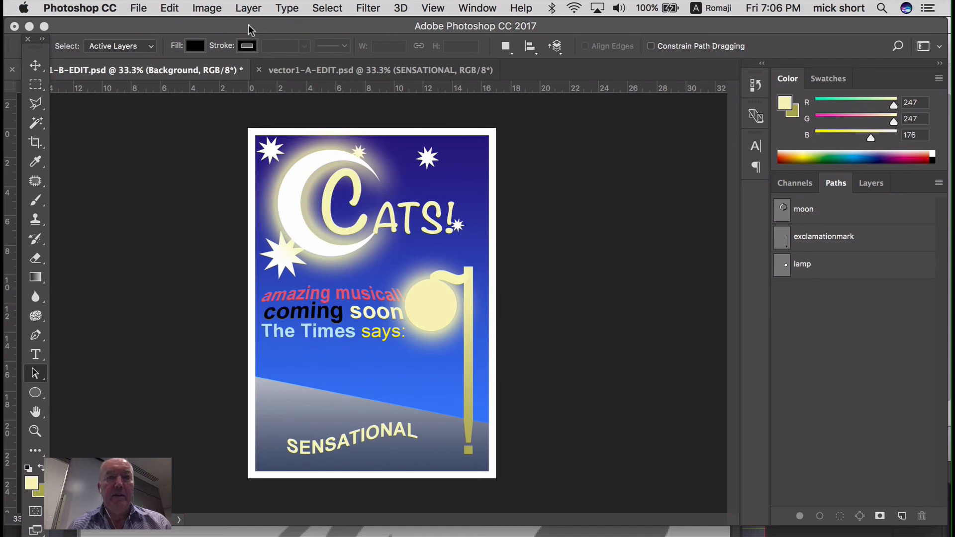
click(175, 8)
click(203, 143)
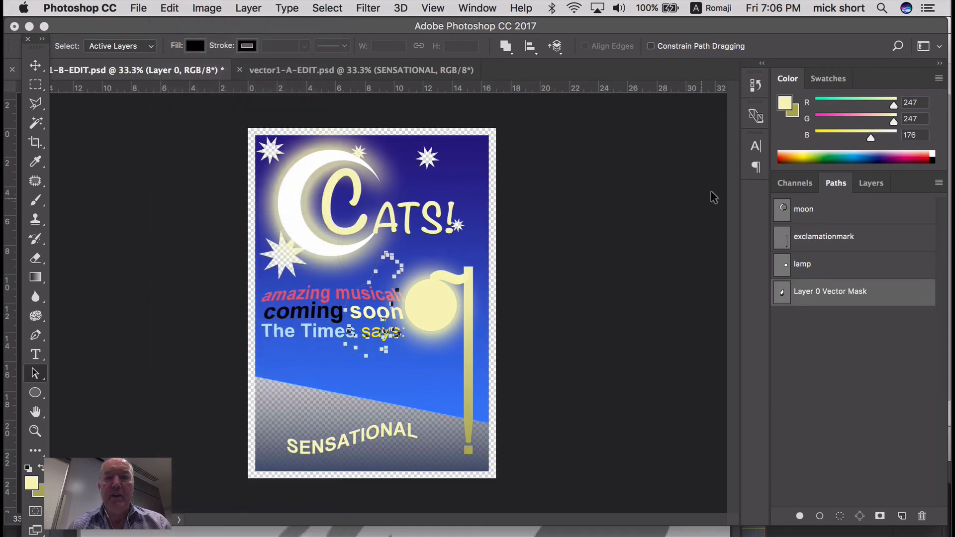
- Check the vector mask on the poster's Layer 0 and undo the cat path paste
click(872, 183)
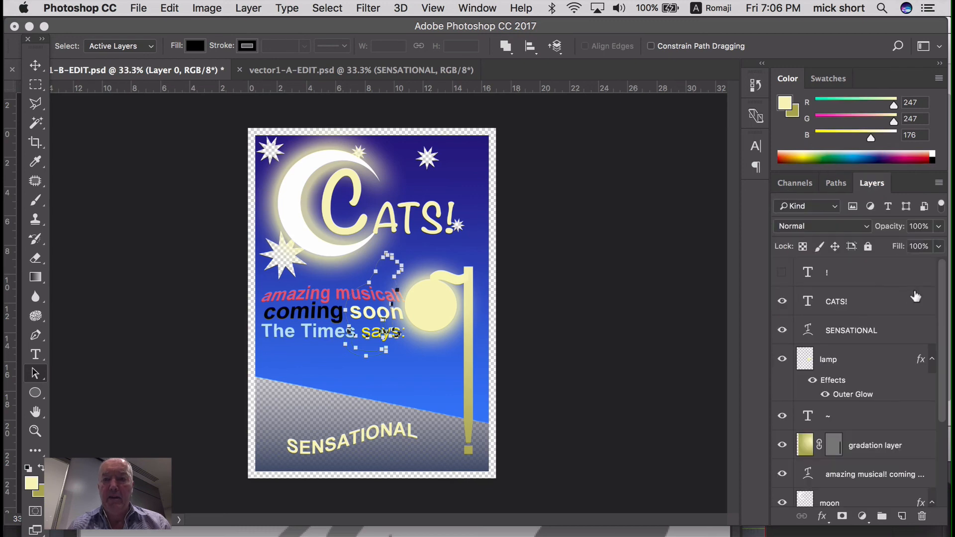
scroll(924, 373, down, 5)
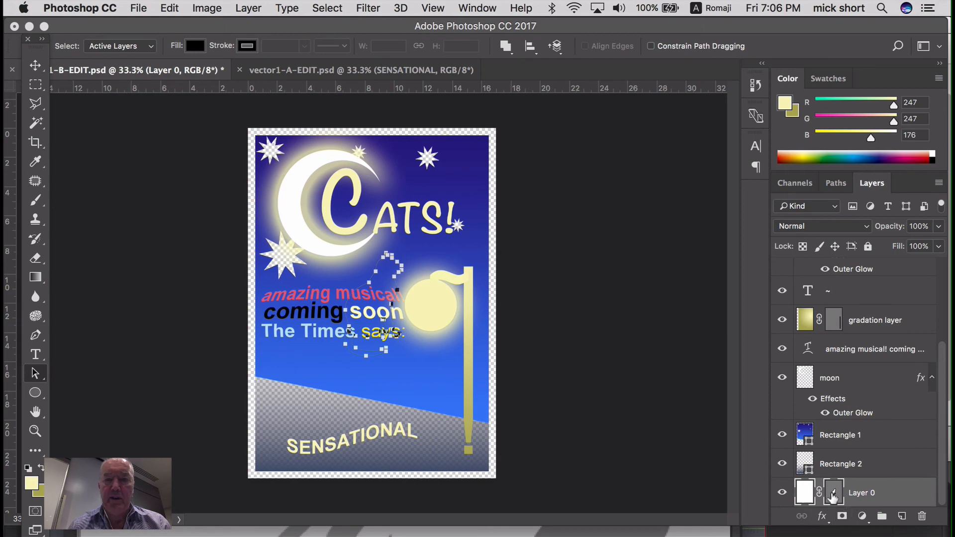
key(super+z)
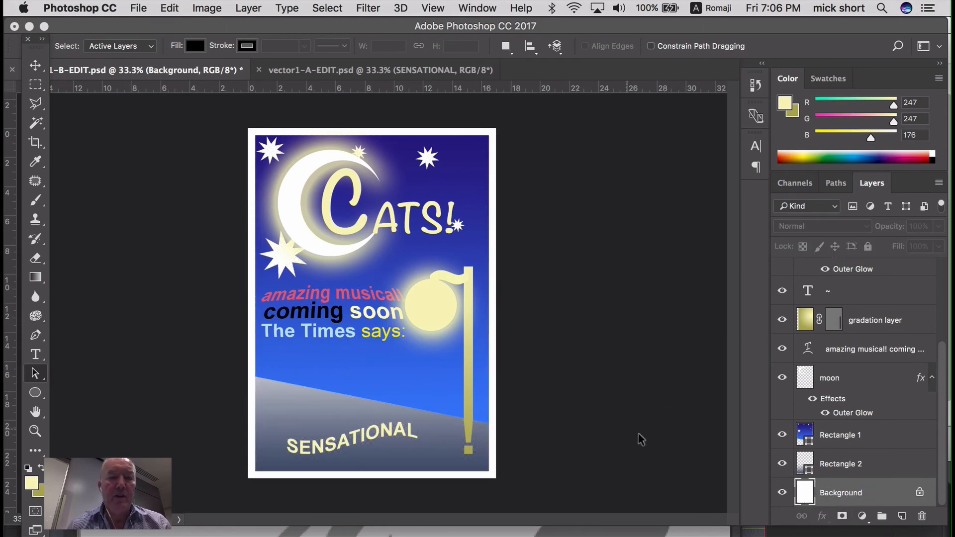
- Dock shapesPracticeGrey.psd among the open documents, float it again, and place its window over the poster's lower half
click(686, 532)
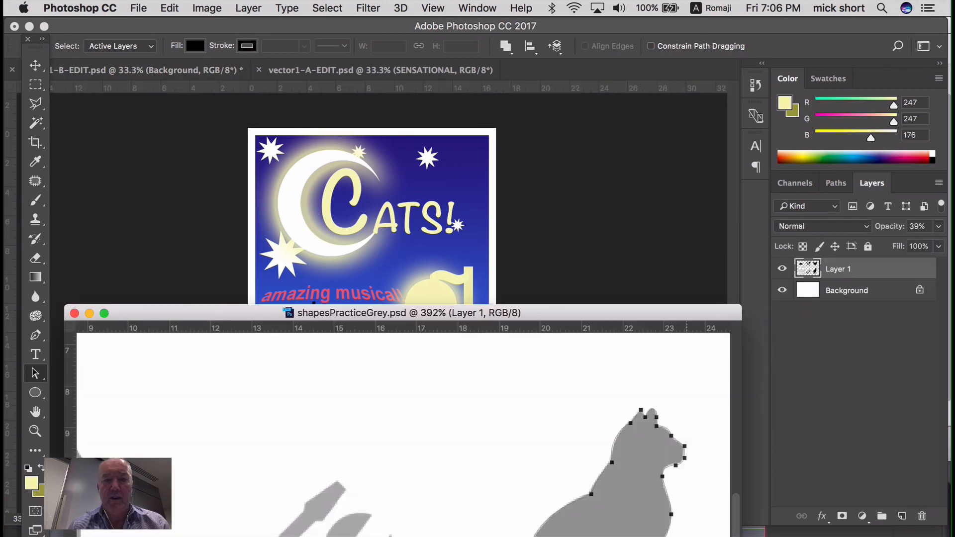
drag(653, 314, 654, 291)
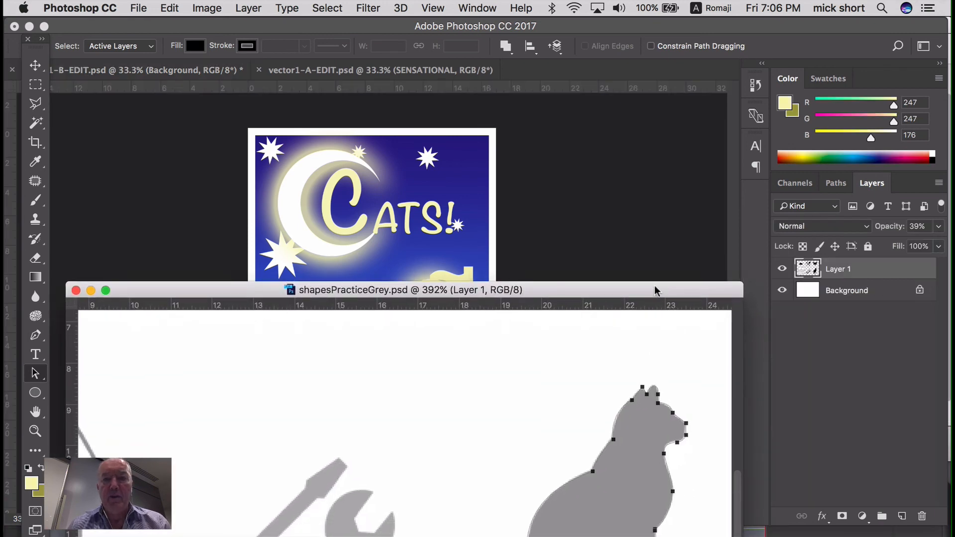
click(836, 183)
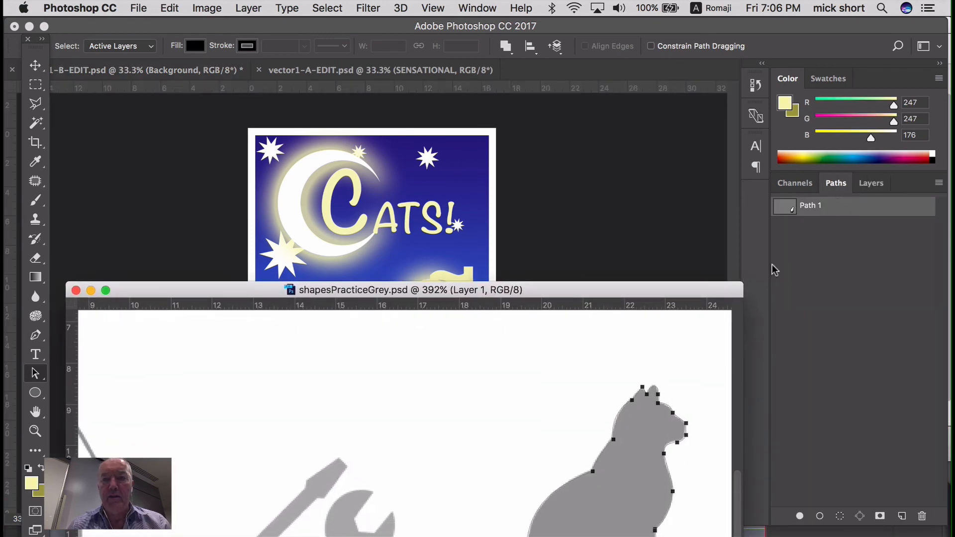
drag(647, 286, 664, 218)
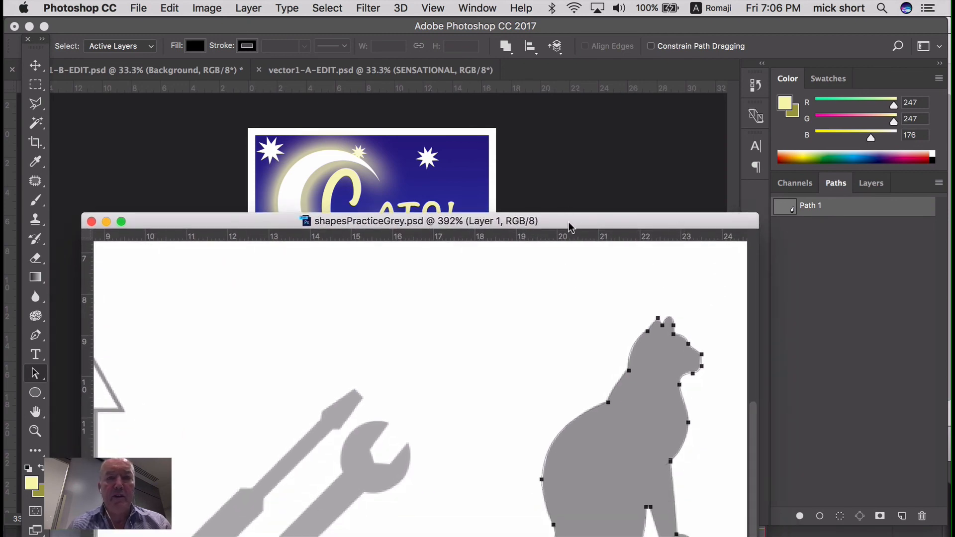
drag(569, 221, 542, 87)
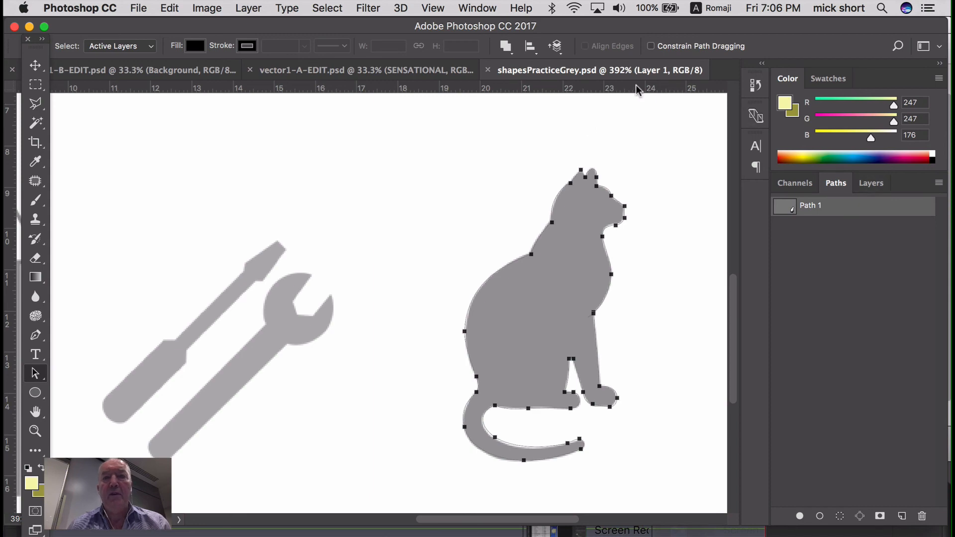
drag(635, 73, 301, 183)
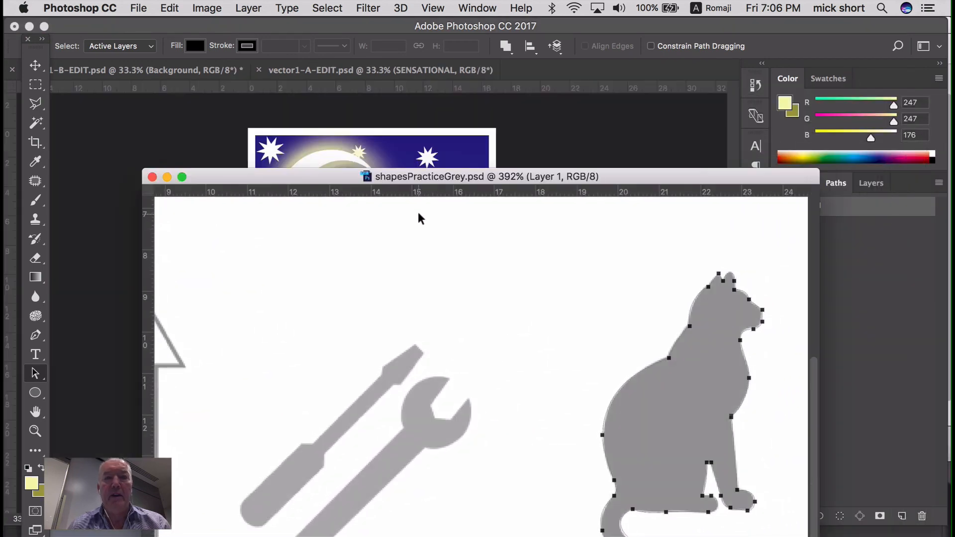
drag(642, 178, 564, 359)
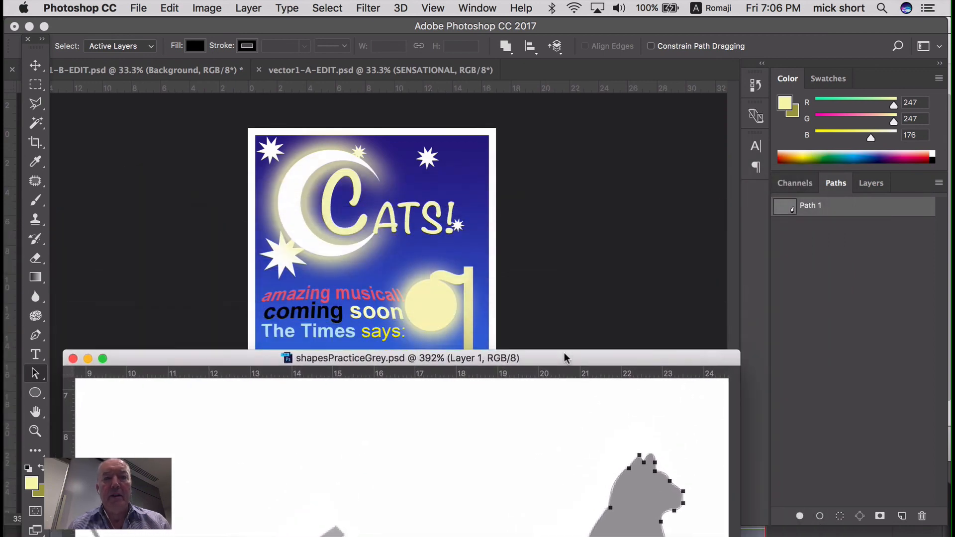
- Copy Path 1 from shapesPracticeGrey.psd into the poster and move the cat outline to the poster's lower-left corner
click(871, 184)
click(837, 184)
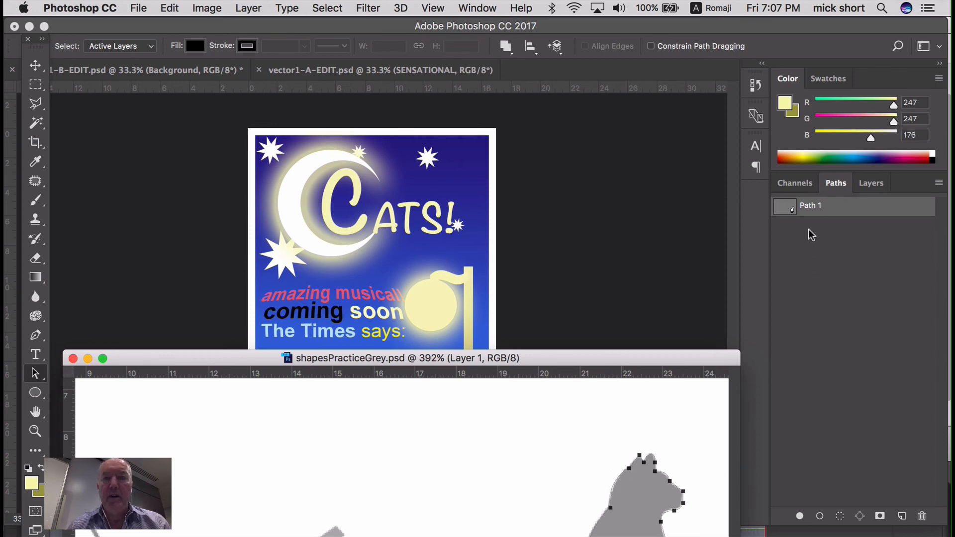
drag(826, 209, 523, 229)
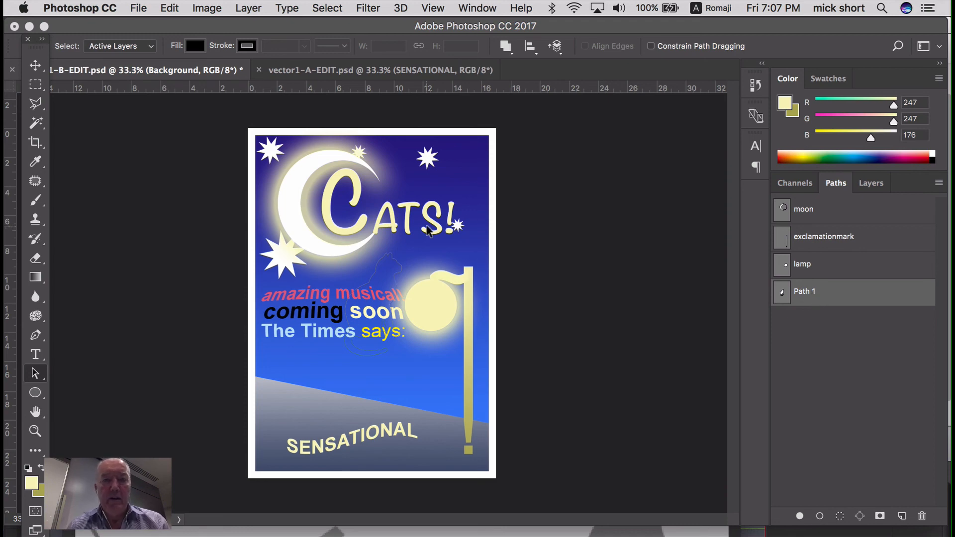
click(397, 266)
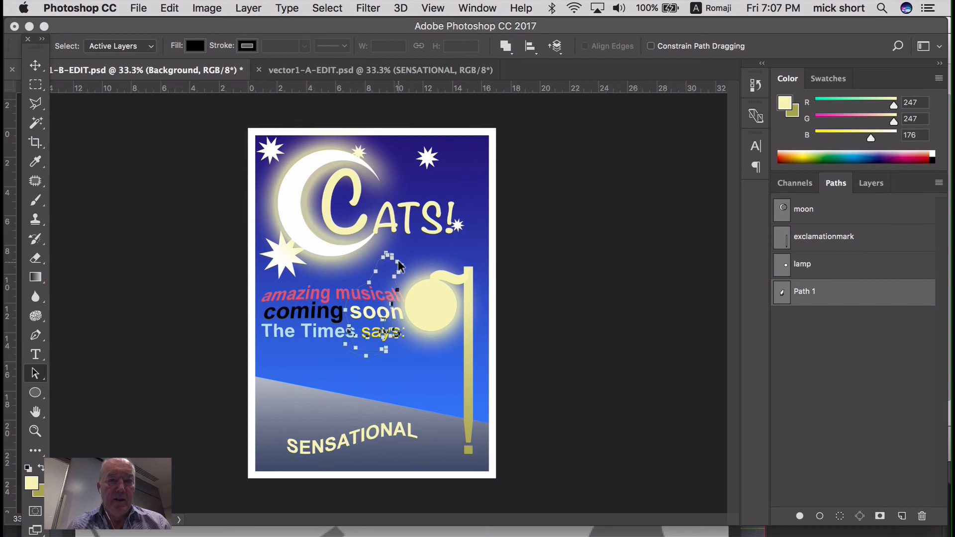
drag(400, 269, 319, 370)
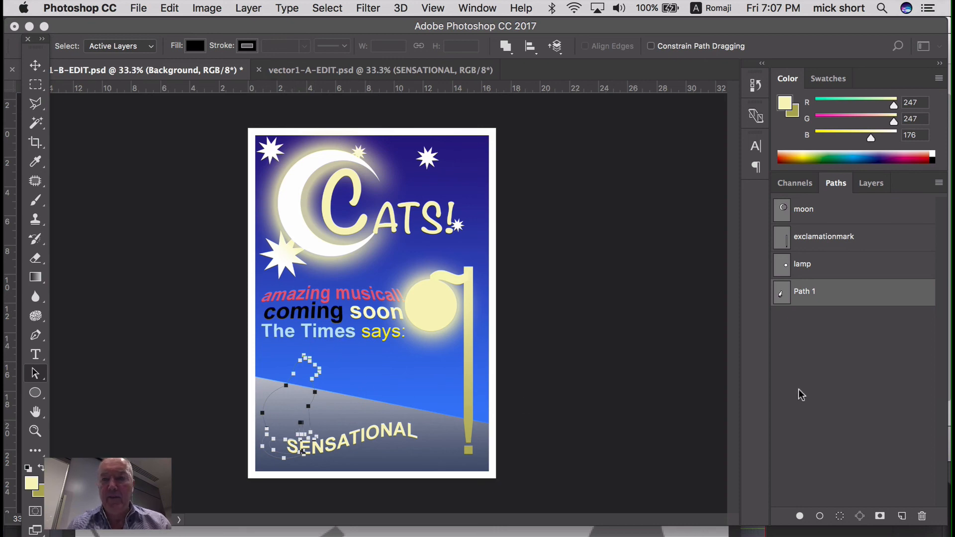
- Add a new layer directly above the CATS! text layer and name it cat1
click(874, 184)
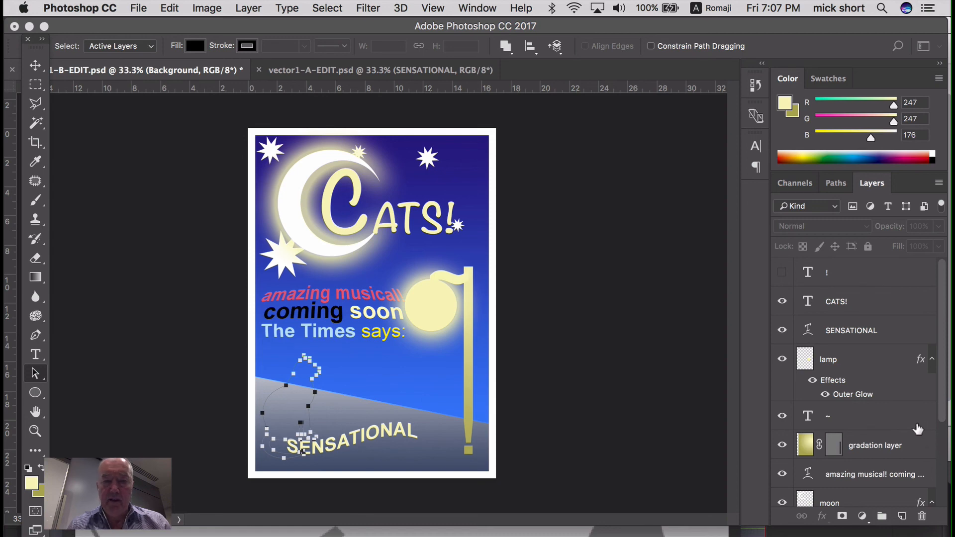
click(905, 301)
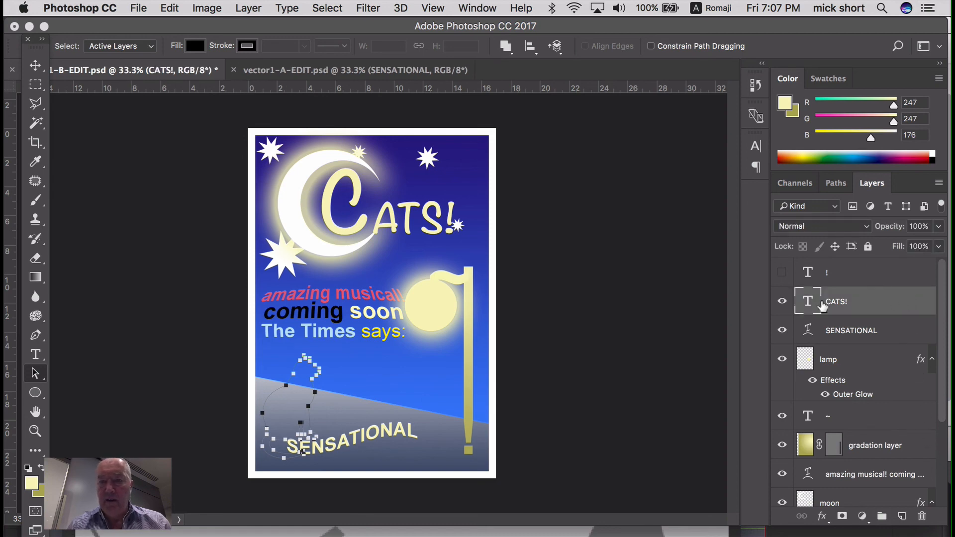
click(902, 517)
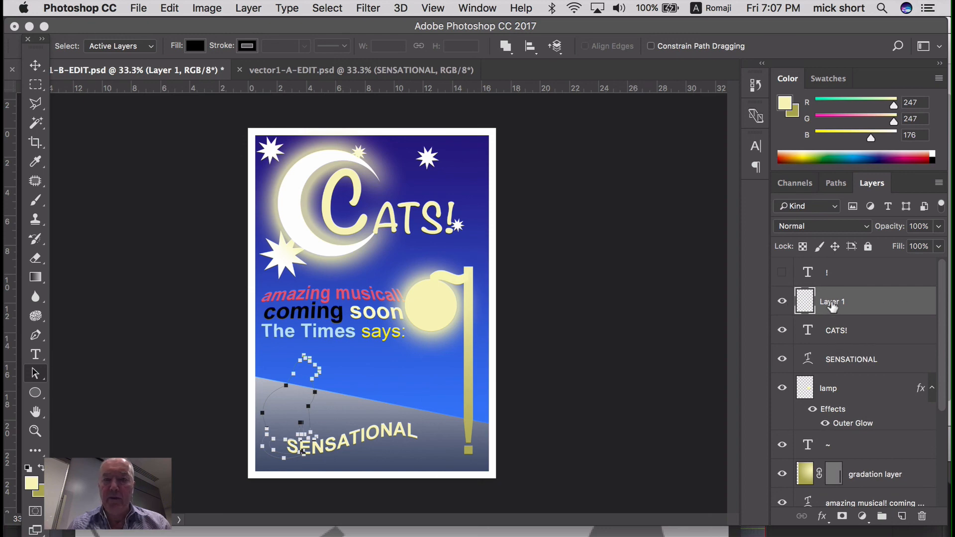
double_click(833, 304)
text(cat)
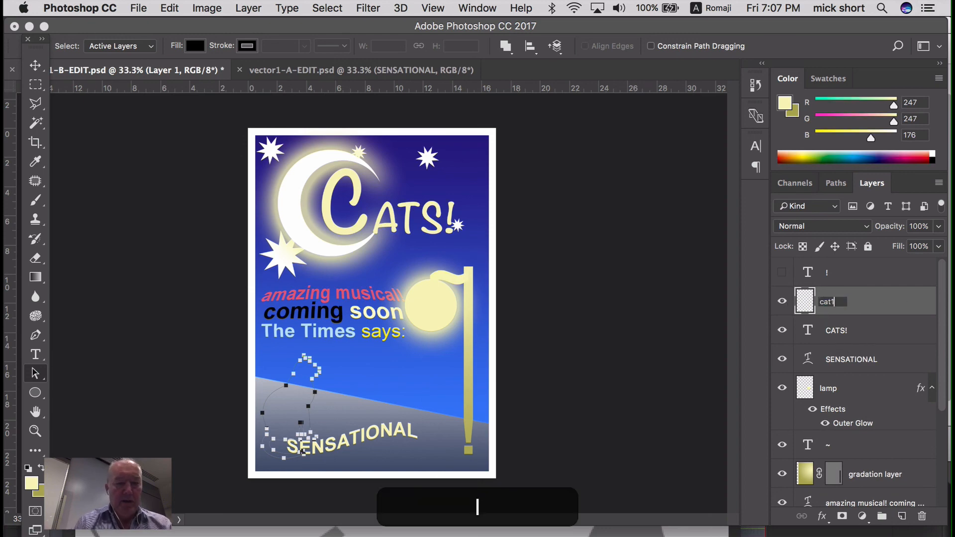
key(Return)
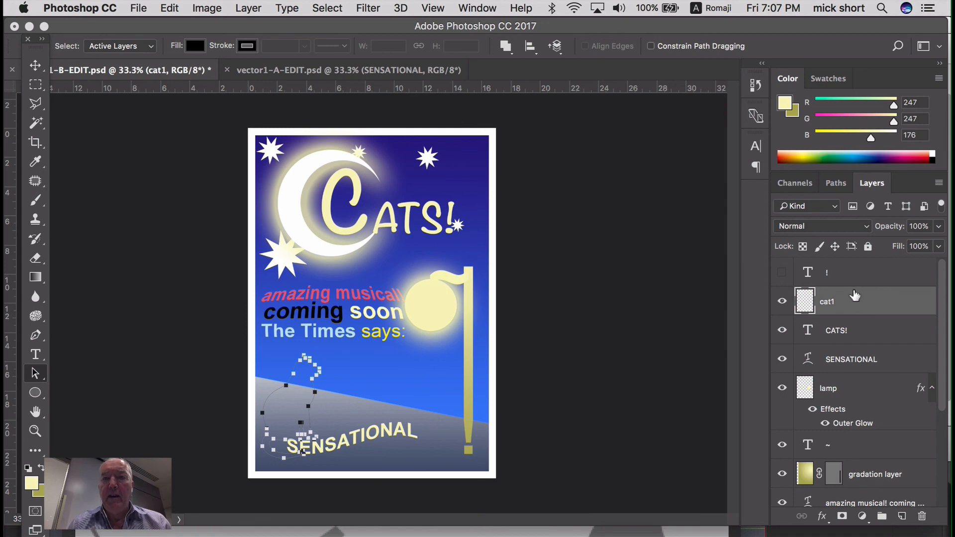
- Reset the colours to default black and white, fill the cat path with black on the cat1 layer, and deselect the path
click(841, 184)
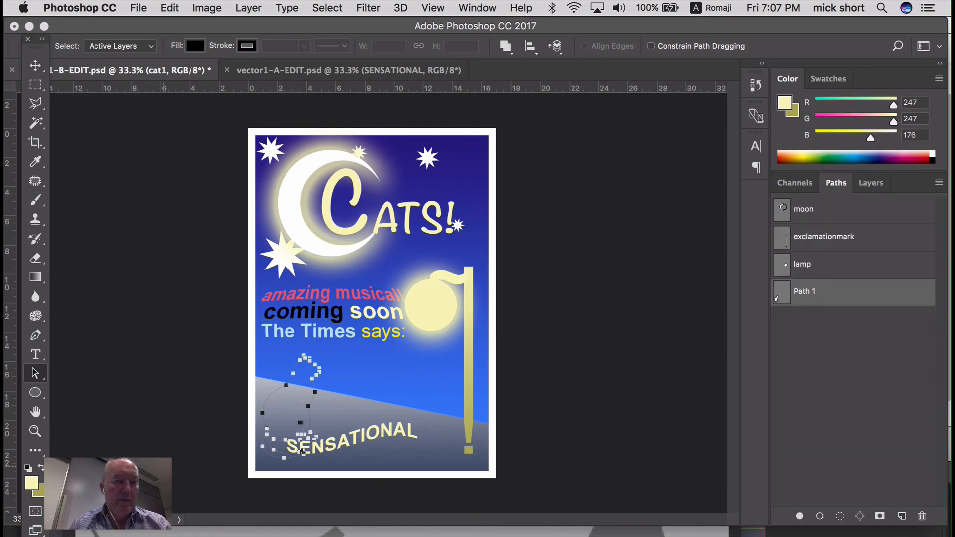
click(28, 468)
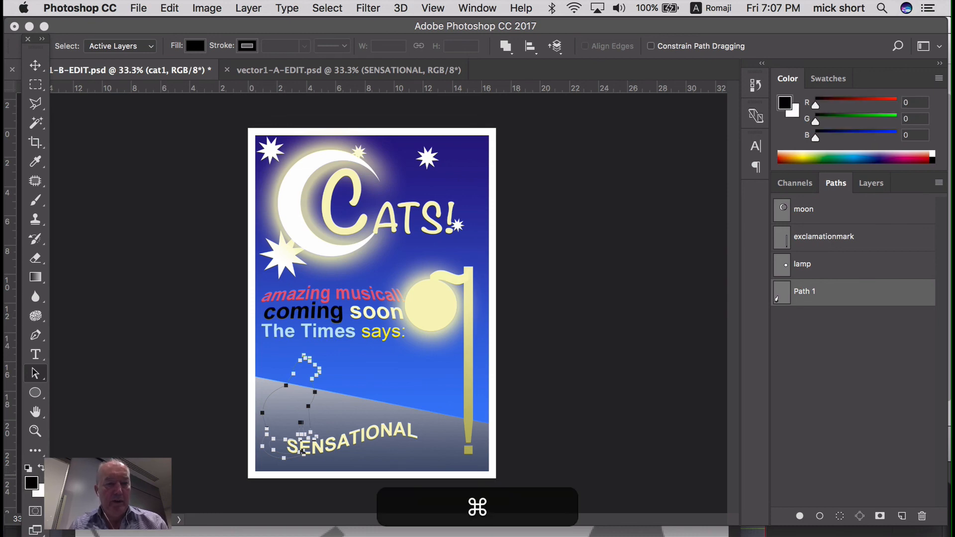
key(super+d)
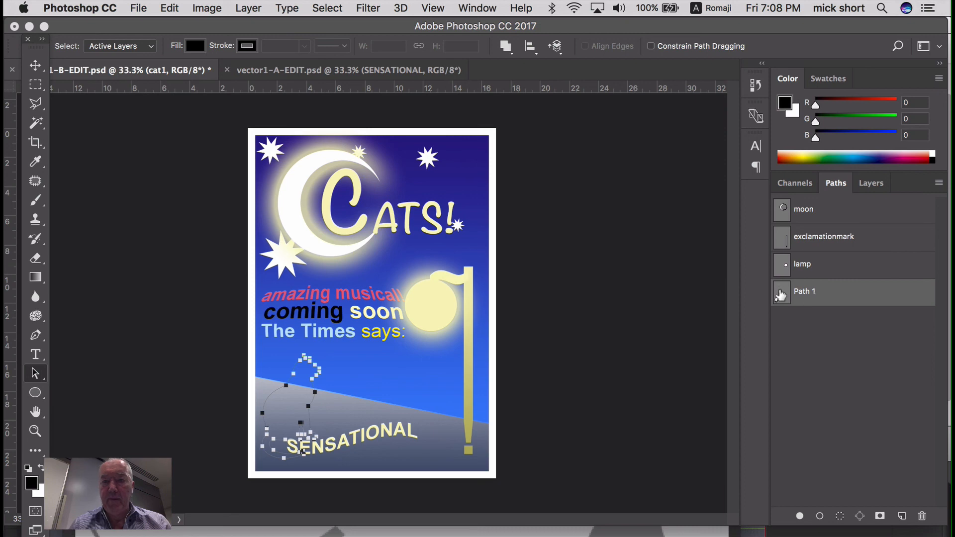
click(799, 516)
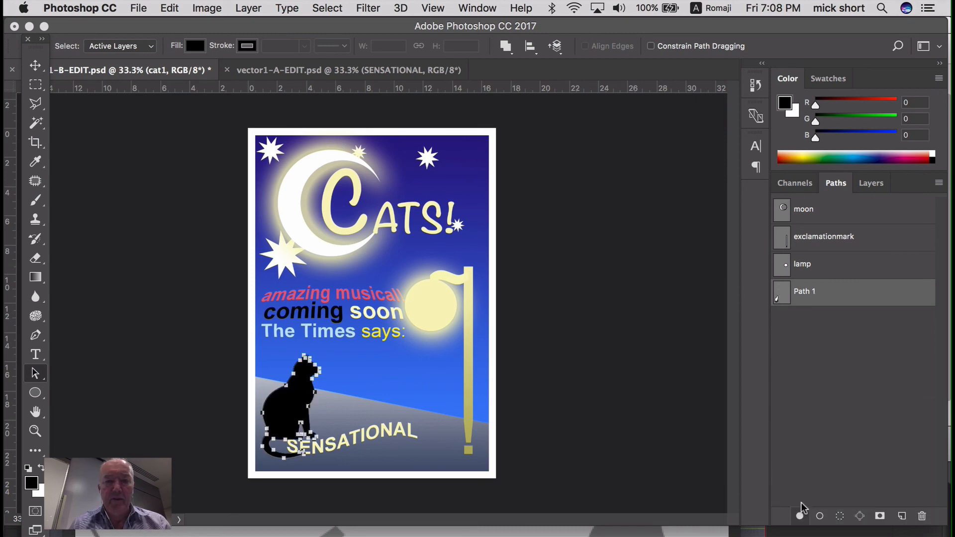
click(795, 342)
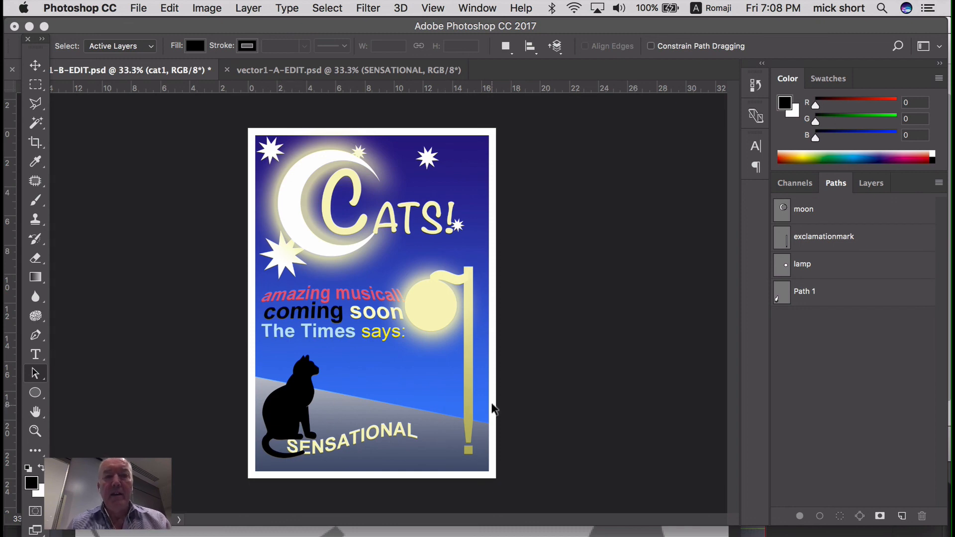
click(871, 183)
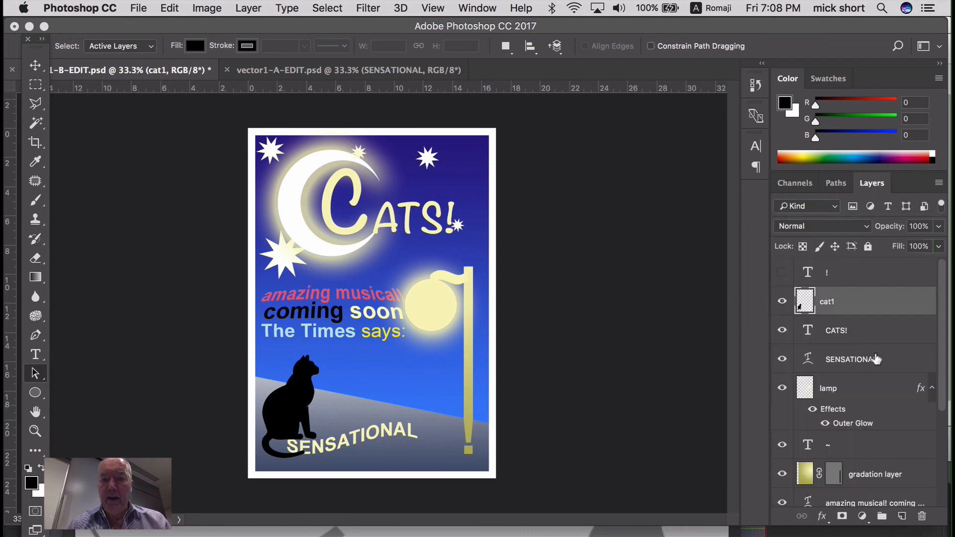
- Add a new layer directly above the cat1 layer and name it cat2
click(902, 515)
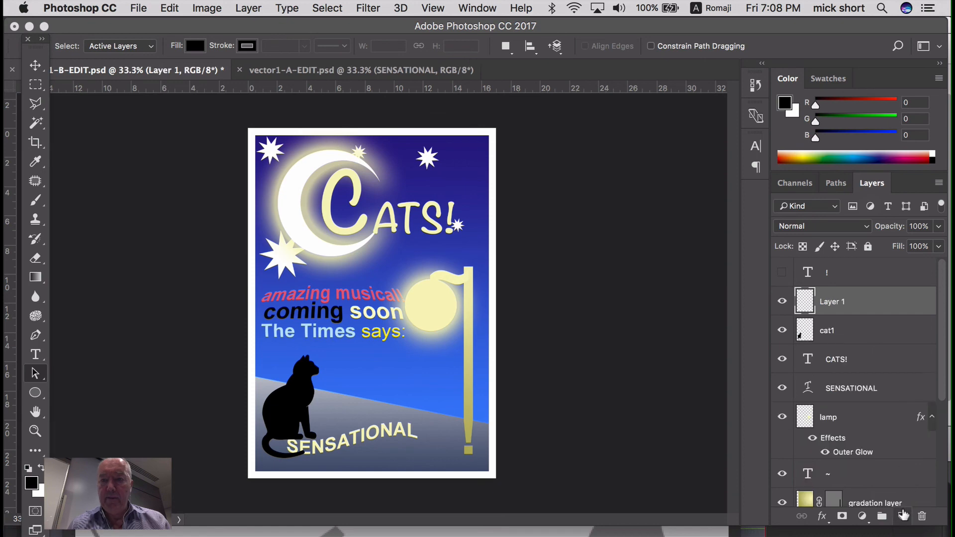
double_click(840, 300)
text(cat2)
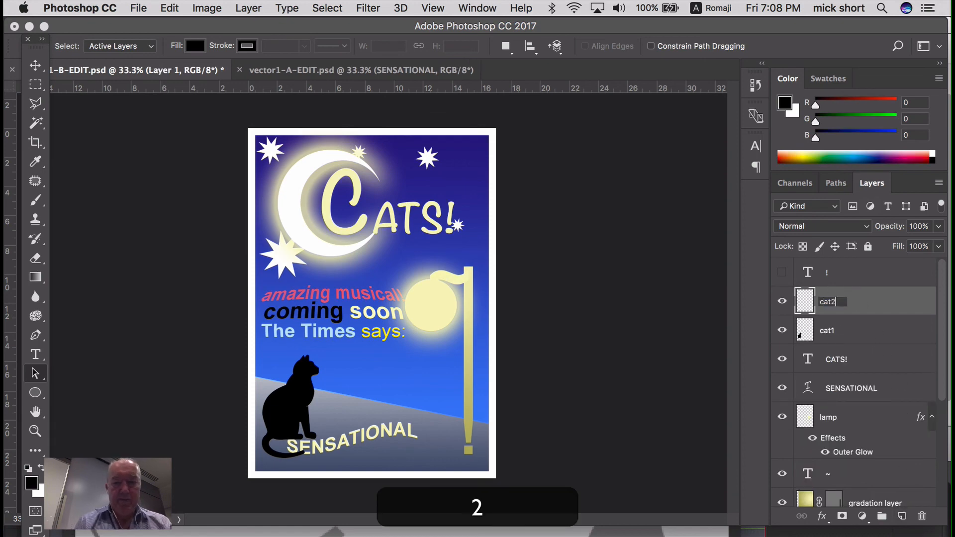
key(Return)
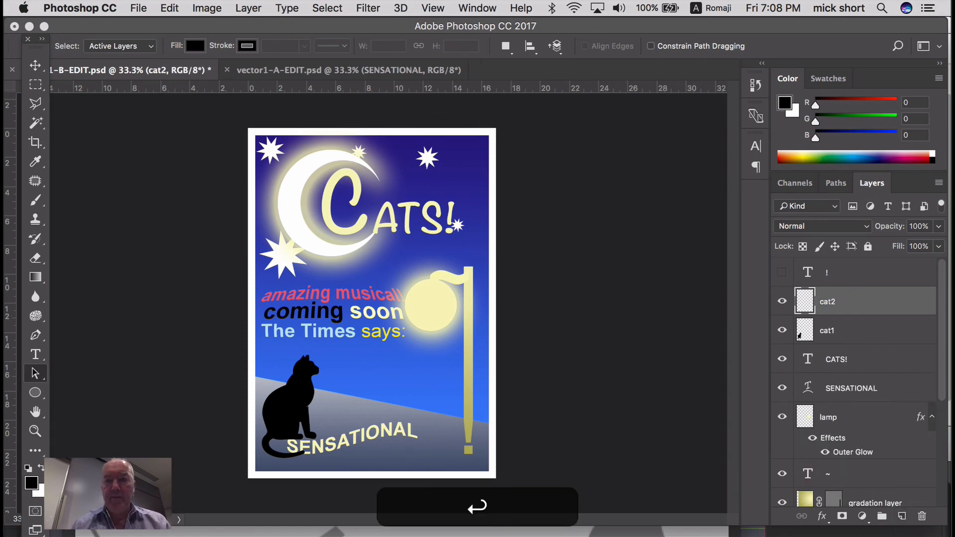
- Select Path 1 and move the cat outline up and to the right, just behind the black cat
click(840, 184)
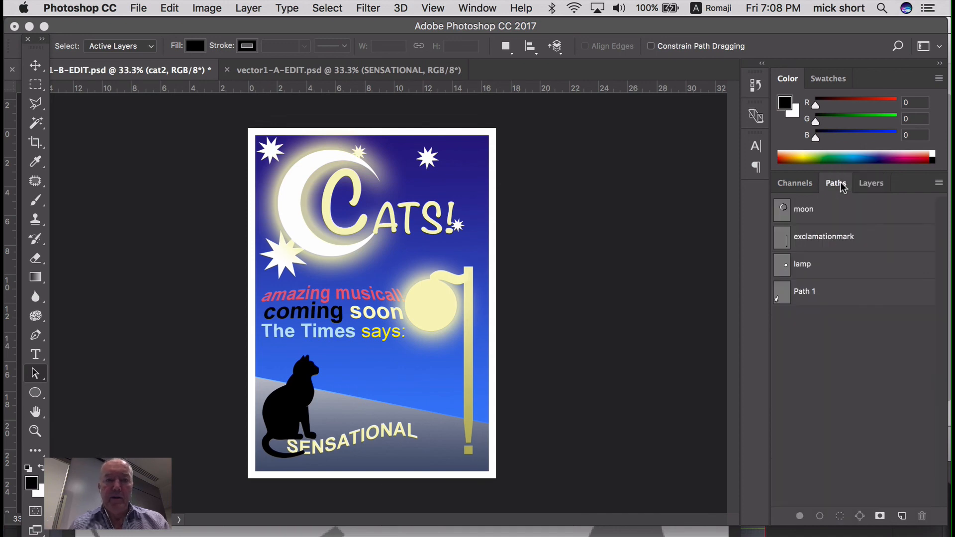
click(841, 293)
click(316, 394)
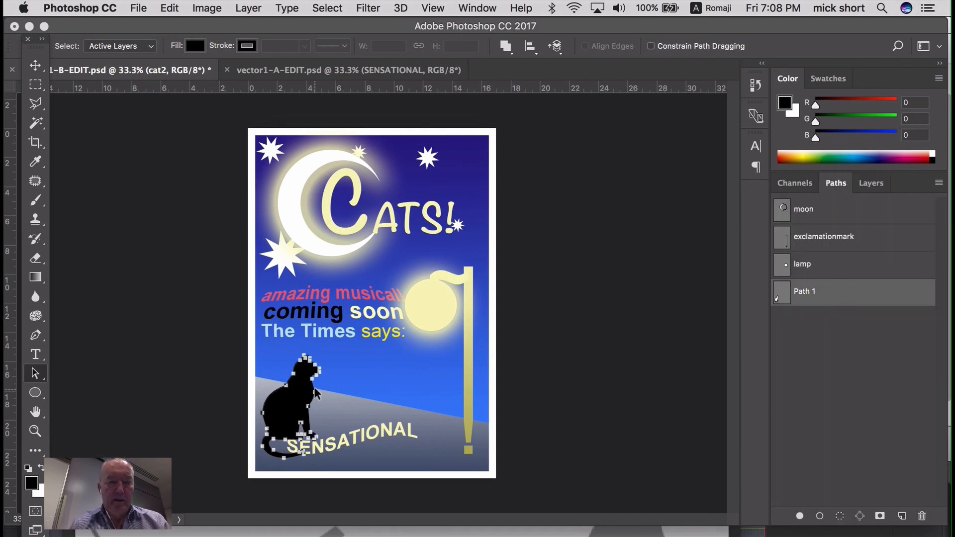
drag(313, 381, 356, 368)
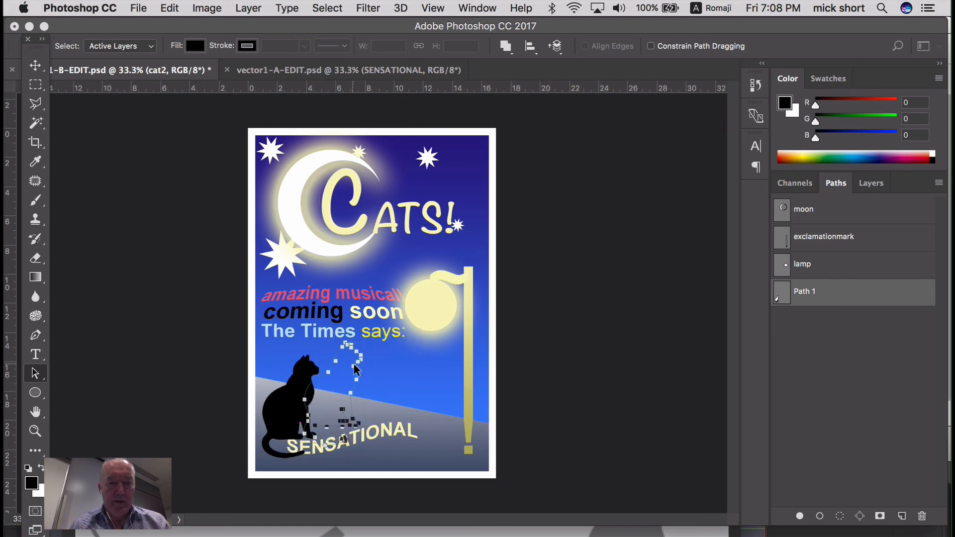
- Set the foreground colour to mid grey #6d6d6d, fill the cat path with it on the cat2 layer, and deselect the path
click(33, 483)
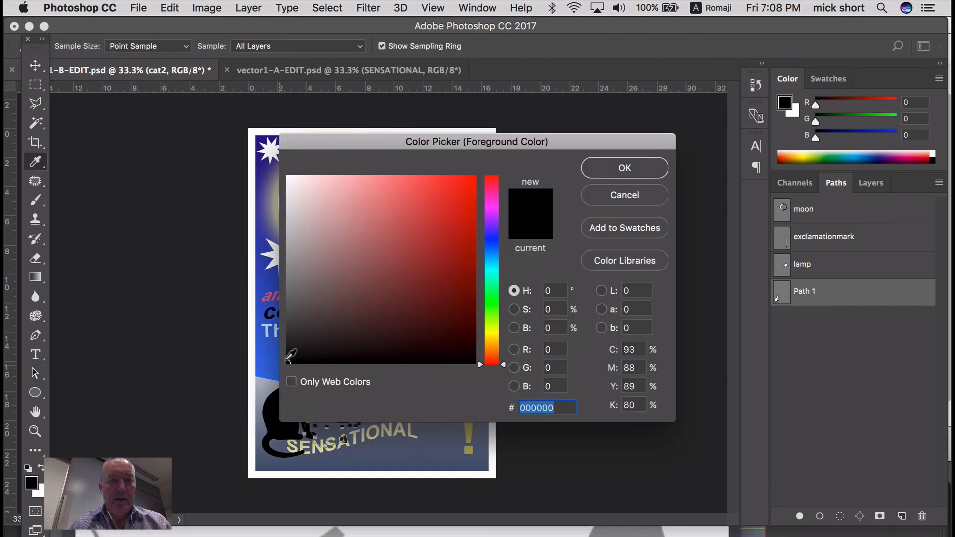
click(287, 282)
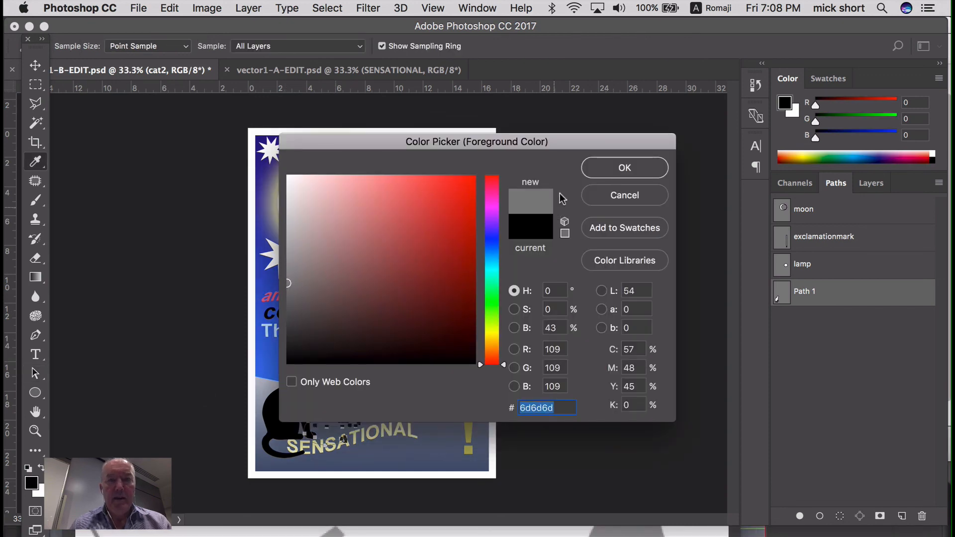
click(623, 168)
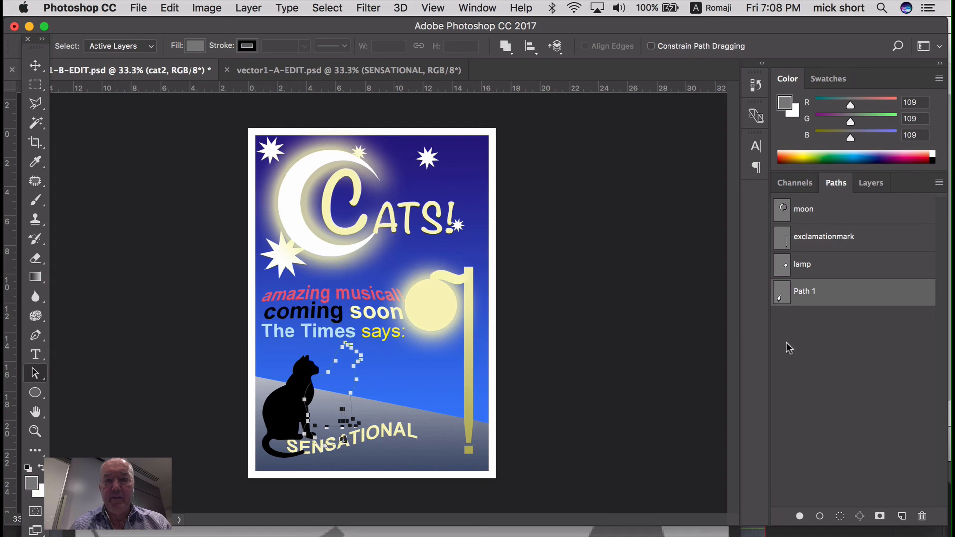
click(799, 516)
click(814, 401)
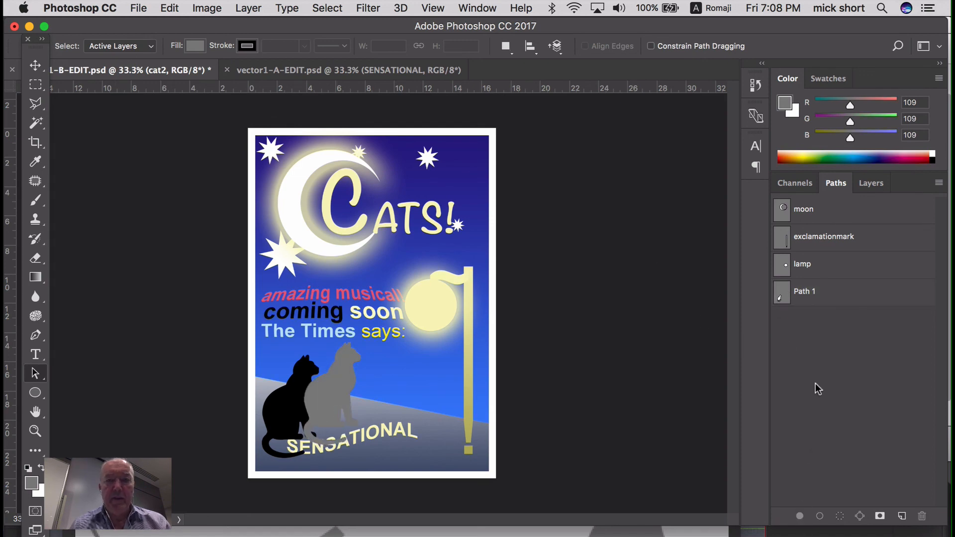
- Reselect Path 1 and move the cat outline up and to the right of the grey cat, just below the lamp
click(780, 293)
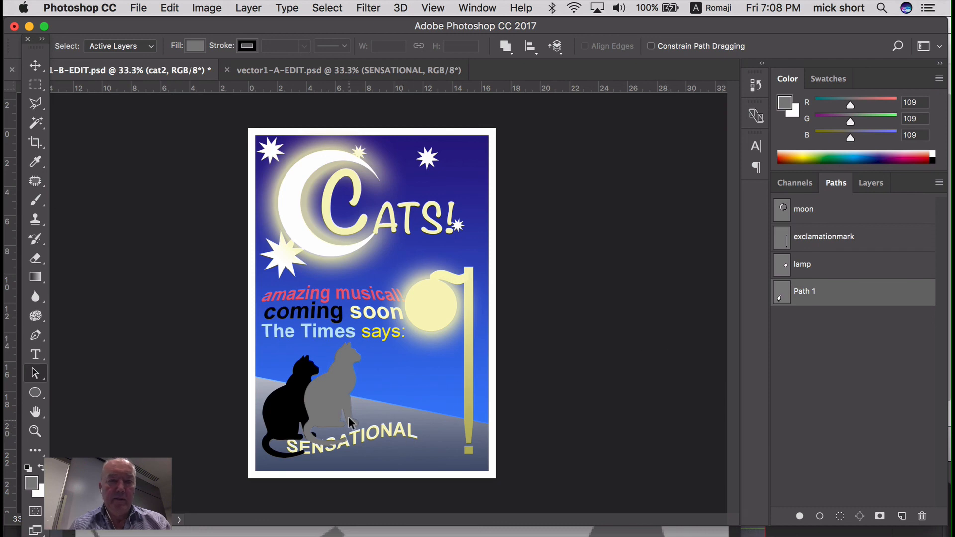
key(super+Return)
drag(339, 404, 393, 389)
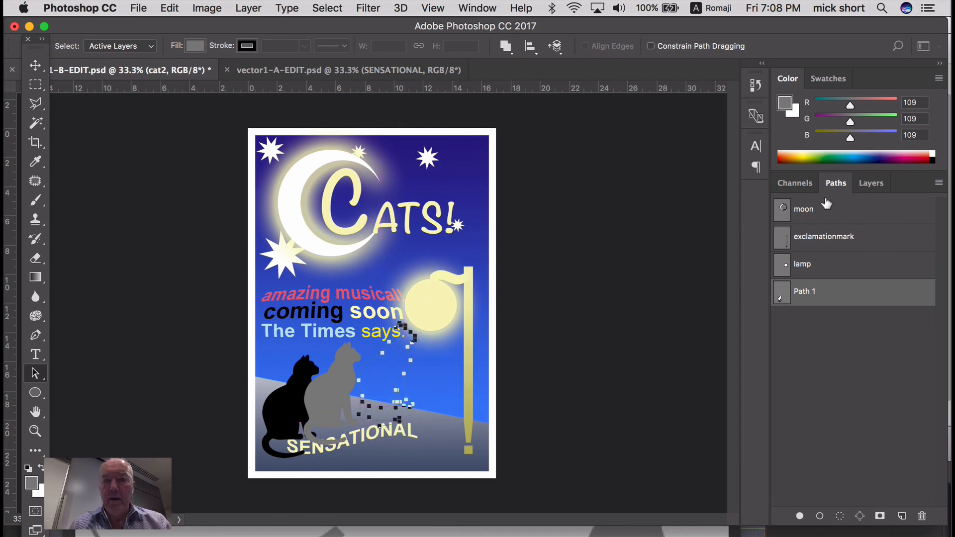
- Add a new layer directly above the cat2 layer and name it cats
click(871, 183)
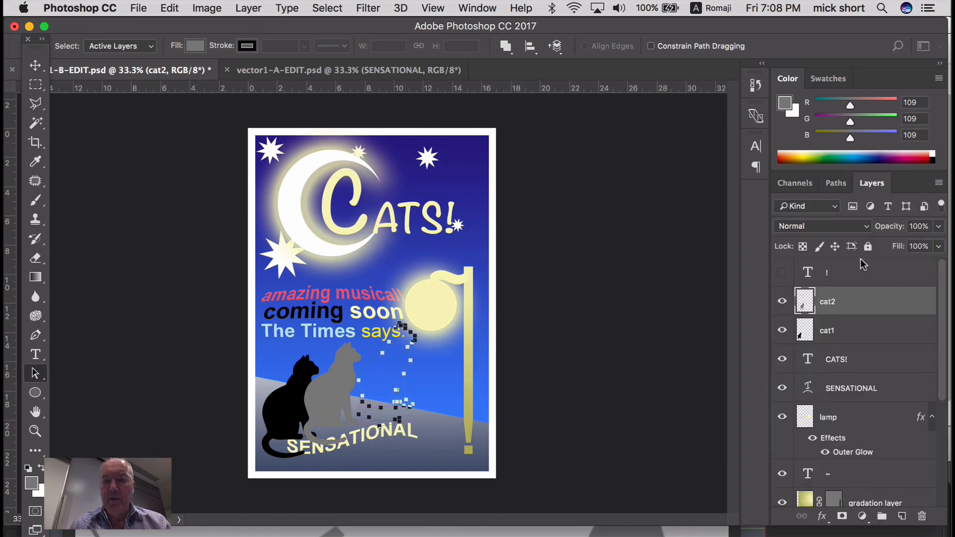
click(904, 517)
double_click(834, 302)
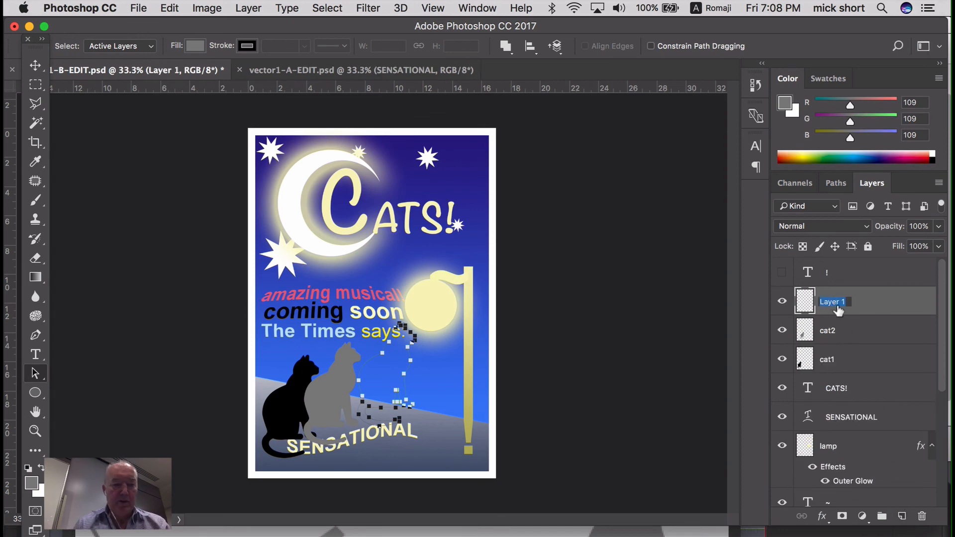
text(cats)
key(Return)
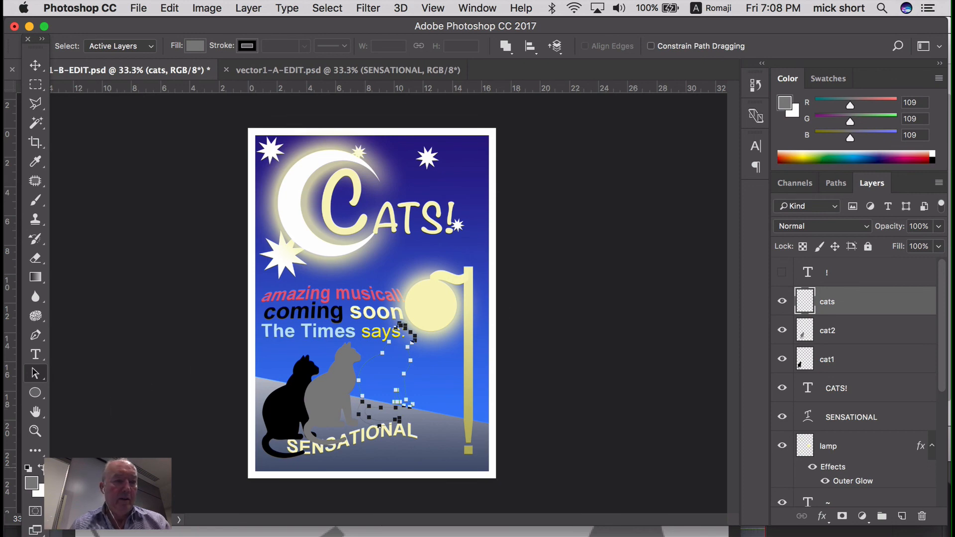
- Swap the foreground colour to white, fill the cat path with it on the cats layer, and deselect the path
click(42, 468)
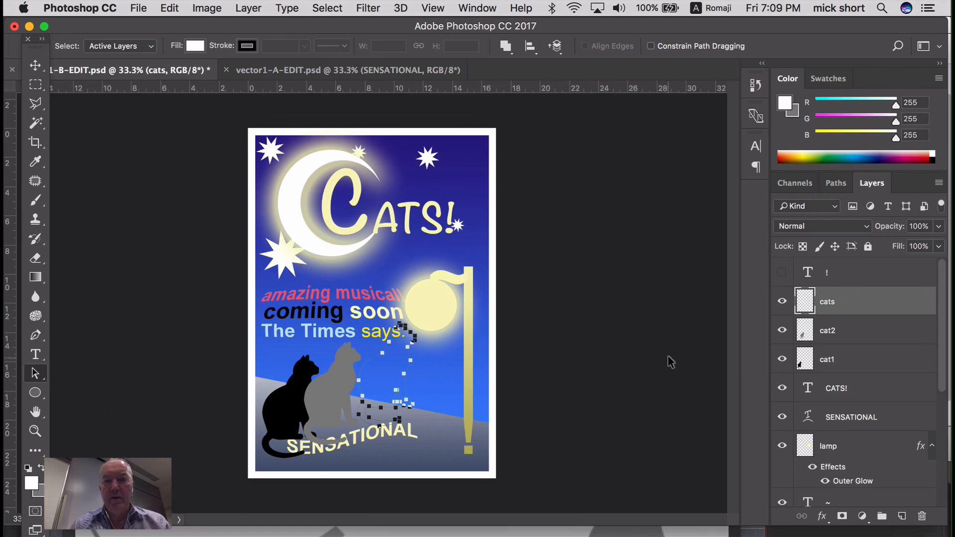
click(836, 184)
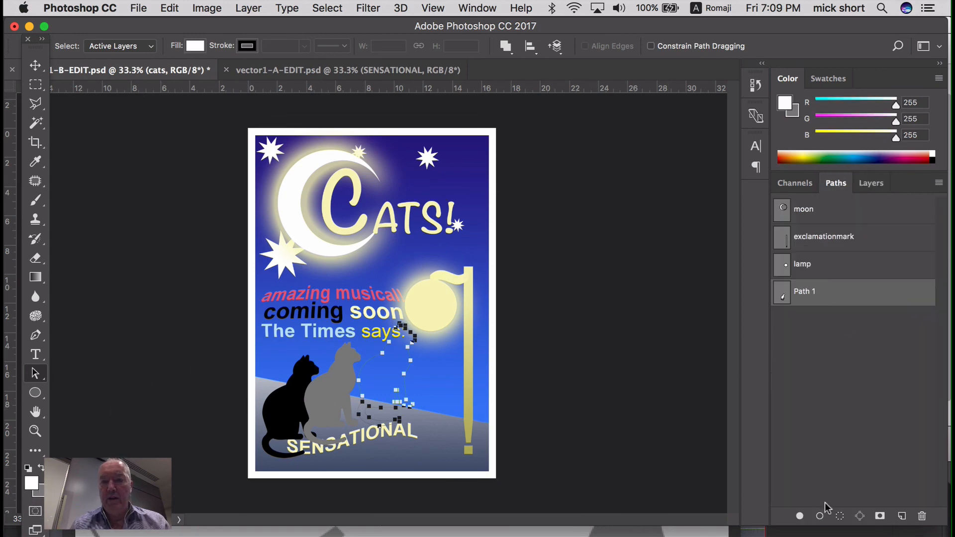
click(799, 517)
click(820, 358)
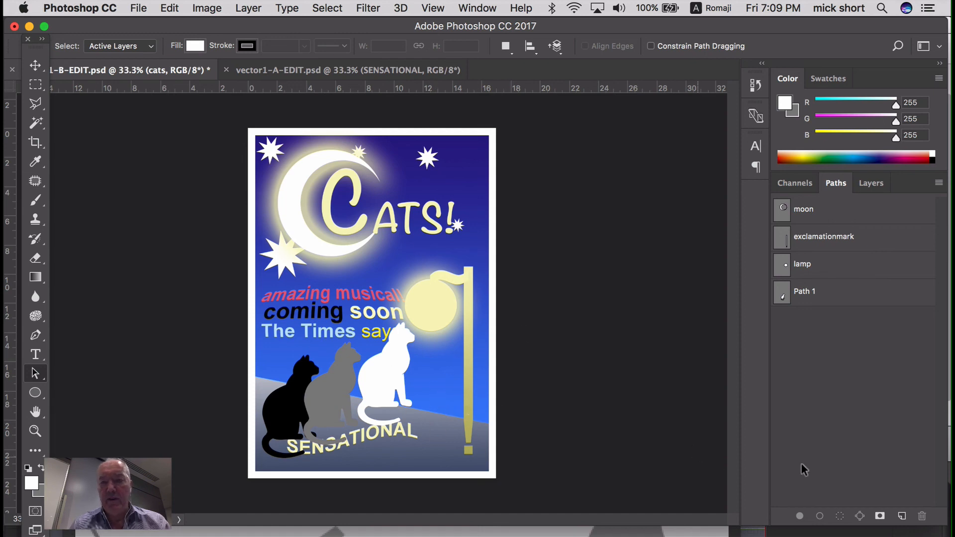
- Add a new layer directly above the cats layer and name it cats4
click(871, 184)
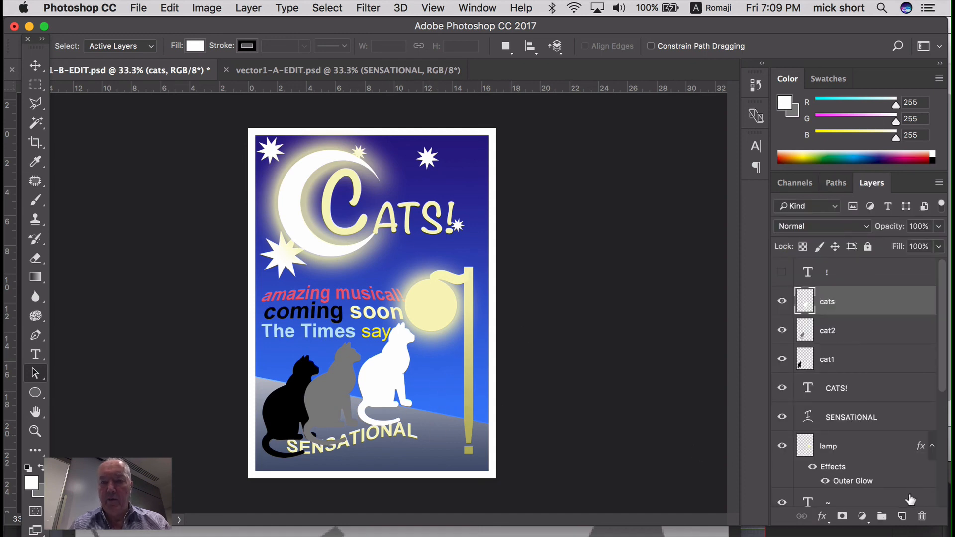
click(901, 516)
double_click(839, 302)
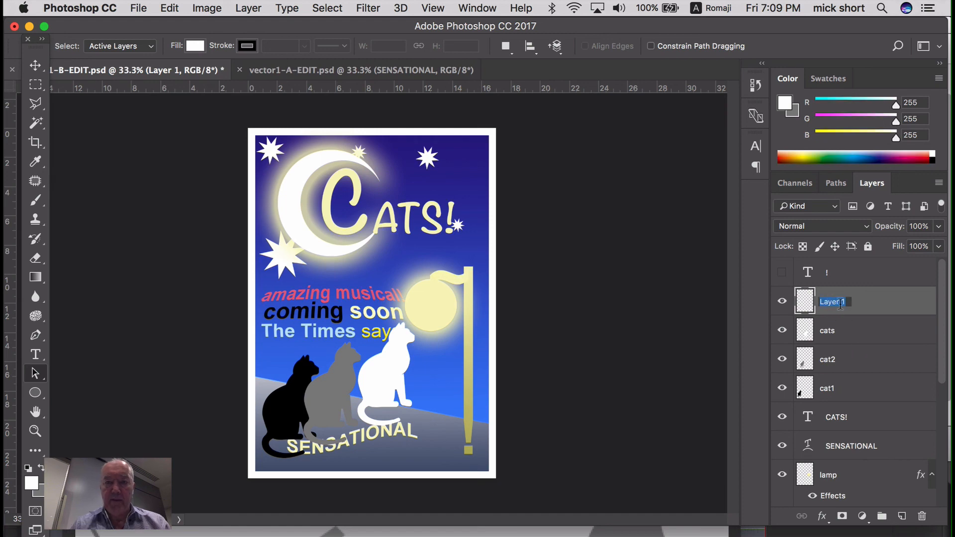
text(cats3)
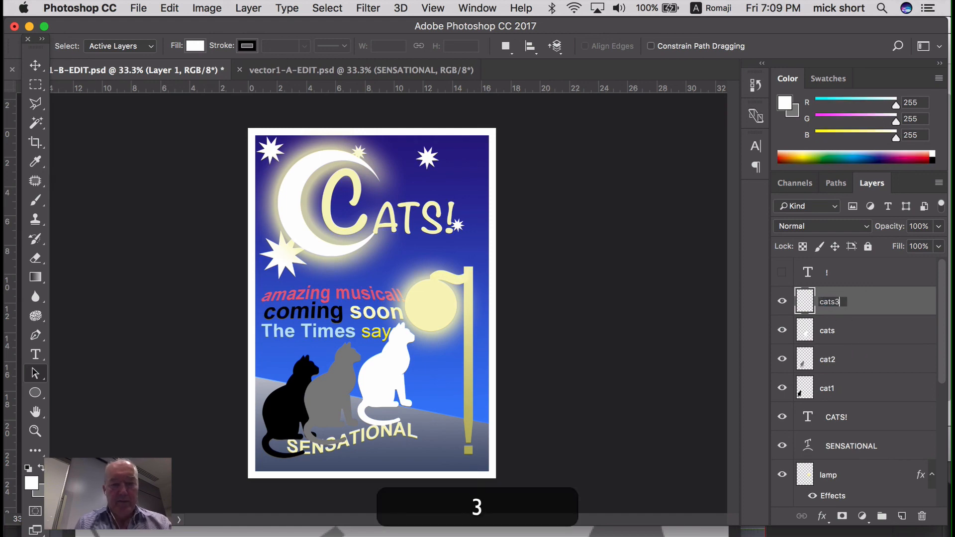
key(BackSpace)
text(4)
key(Return)
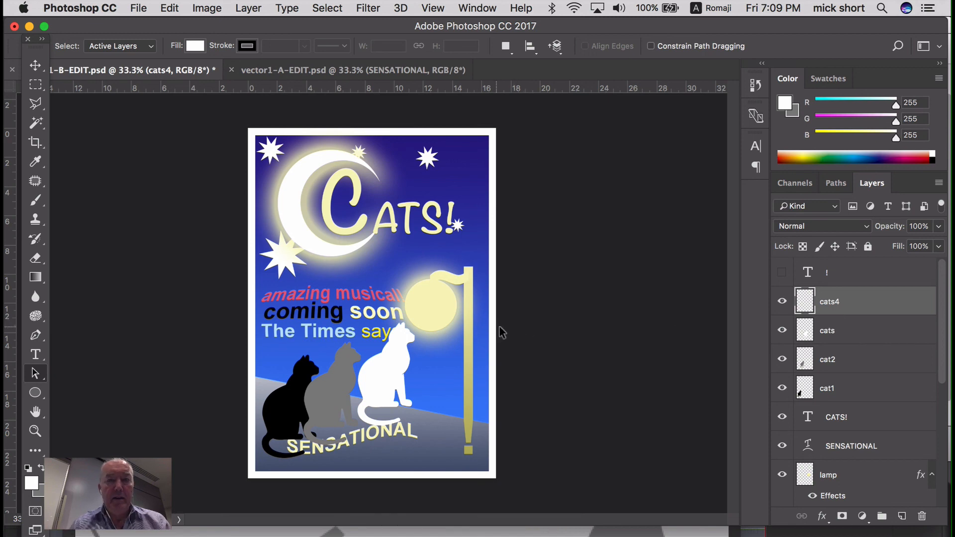
- Set the foreground colour to a bright orange, RGB 236, 141, 5
click(32, 480)
drag(491, 349, 494, 353)
click(471, 238)
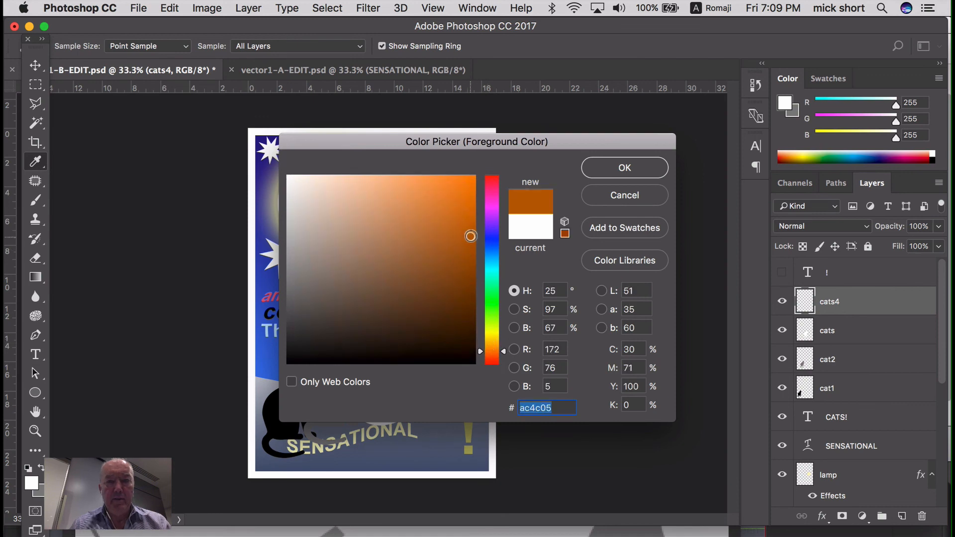
click(471, 201)
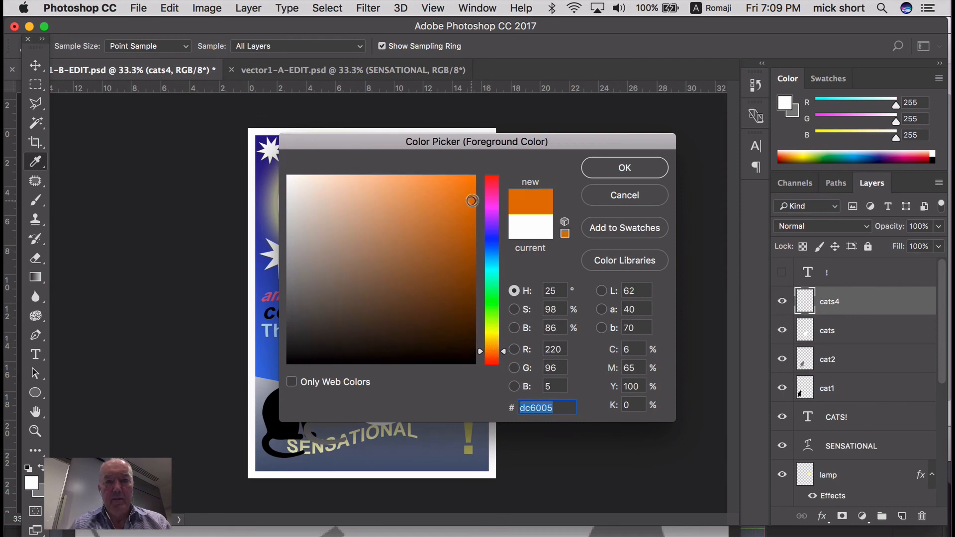
click(502, 349)
drag(503, 349, 503, 347)
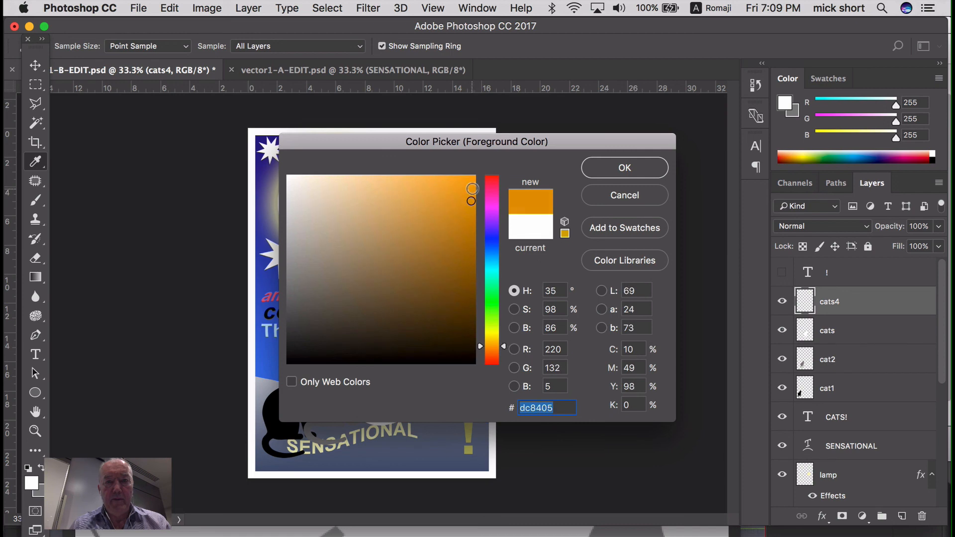
click(471, 189)
click(623, 169)
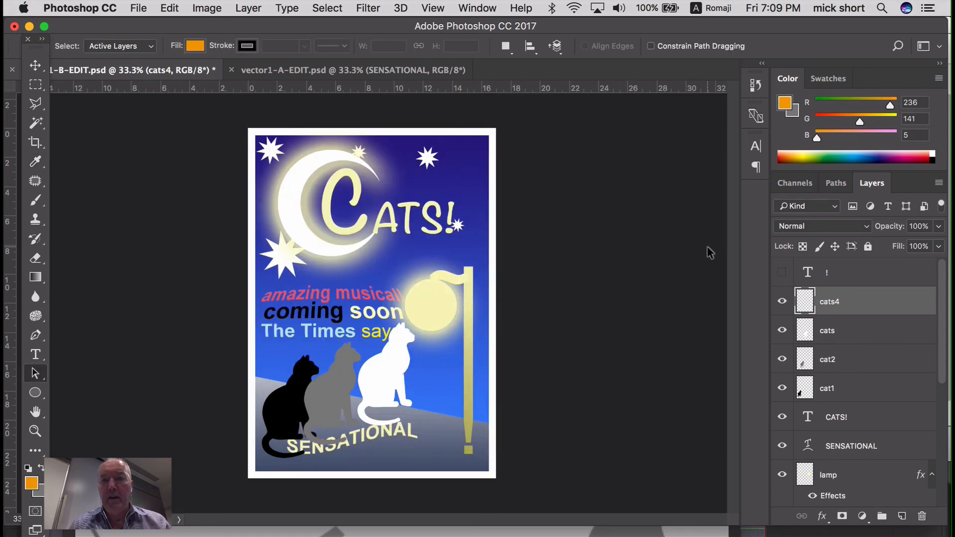
- Fill Path 1 with the orange foreground colour on the cats4 layer
click(841, 183)
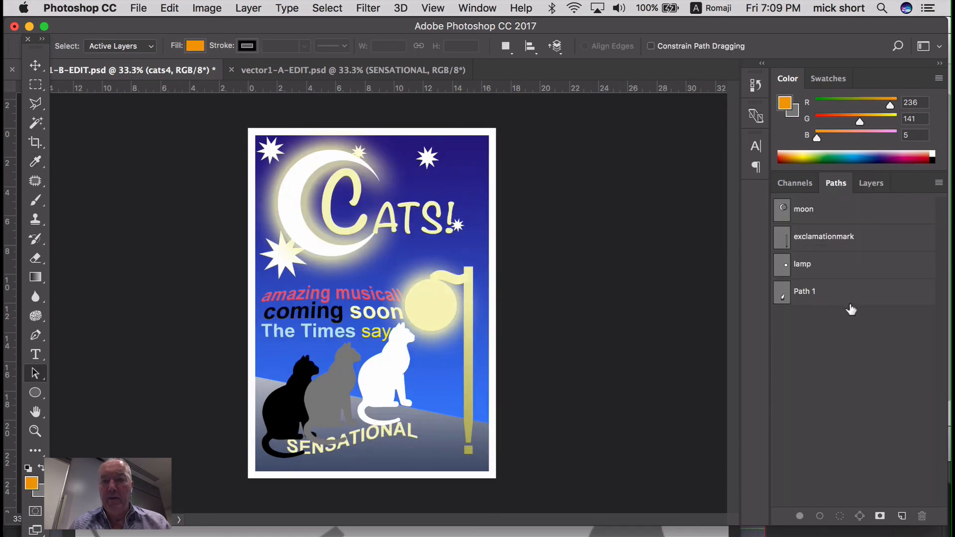
click(839, 296)
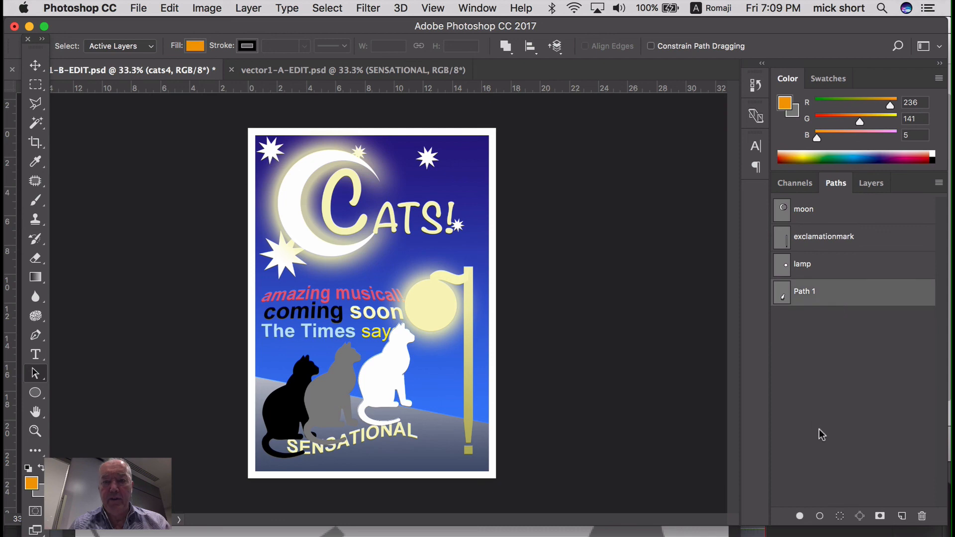
click(801, 516)
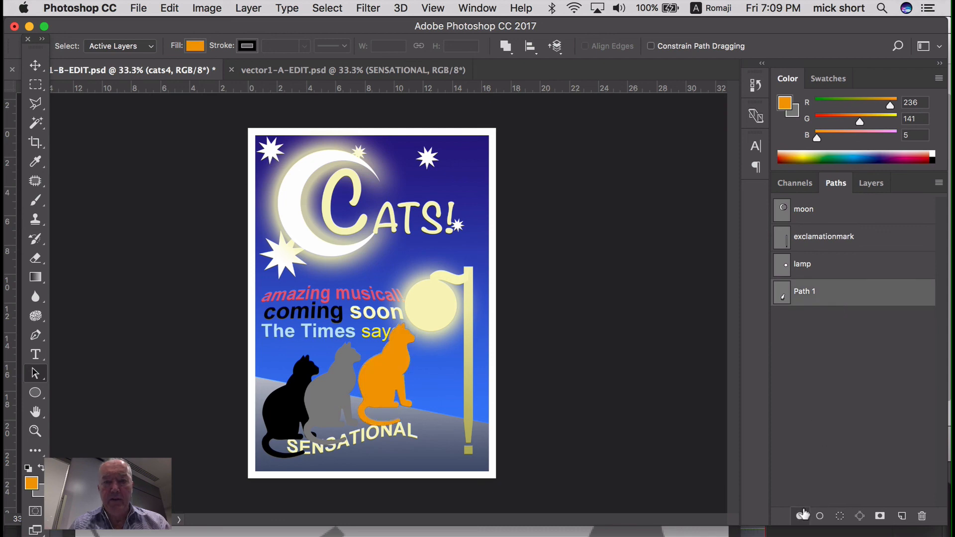
- Move the orange cat to the right of the white cat, beside the lamp post
click(876, 185)
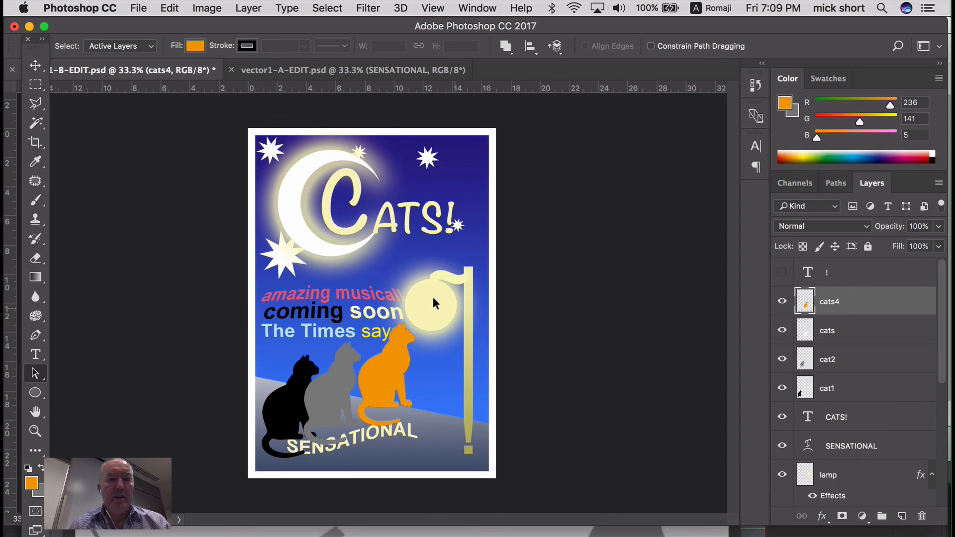
click(35, 65)
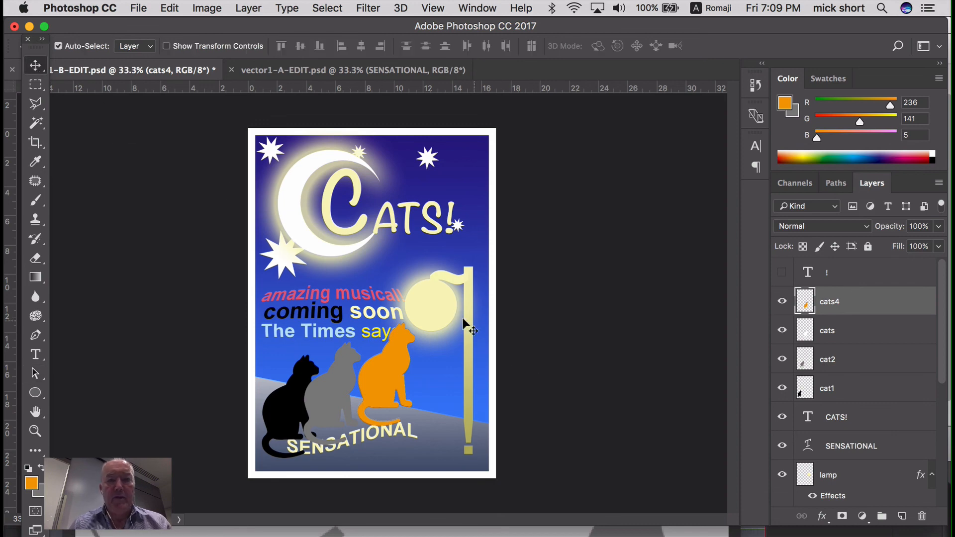
drag(394, 372, 447, 391)
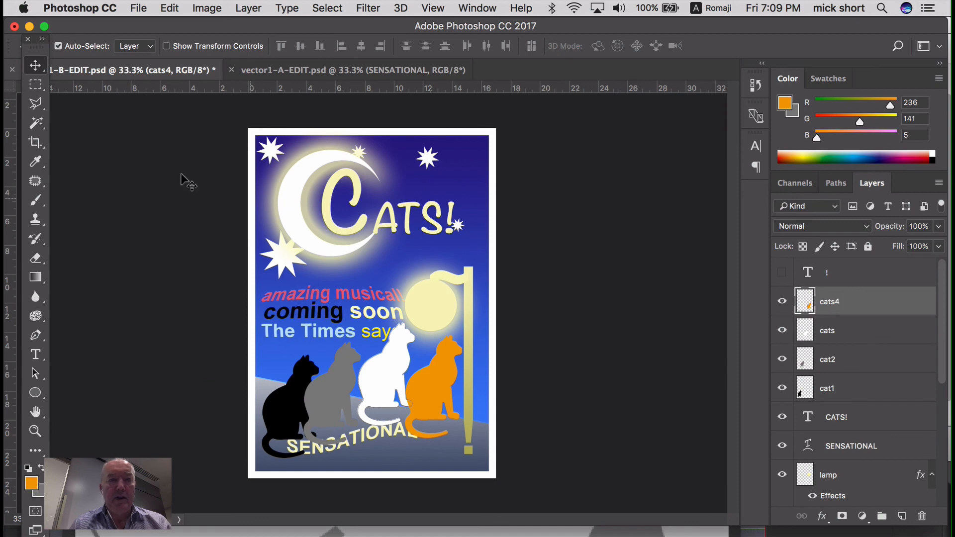
- Deselect Path 1 and return to the cats4 layer, leaving its layer style unchanged
click(169, 7)
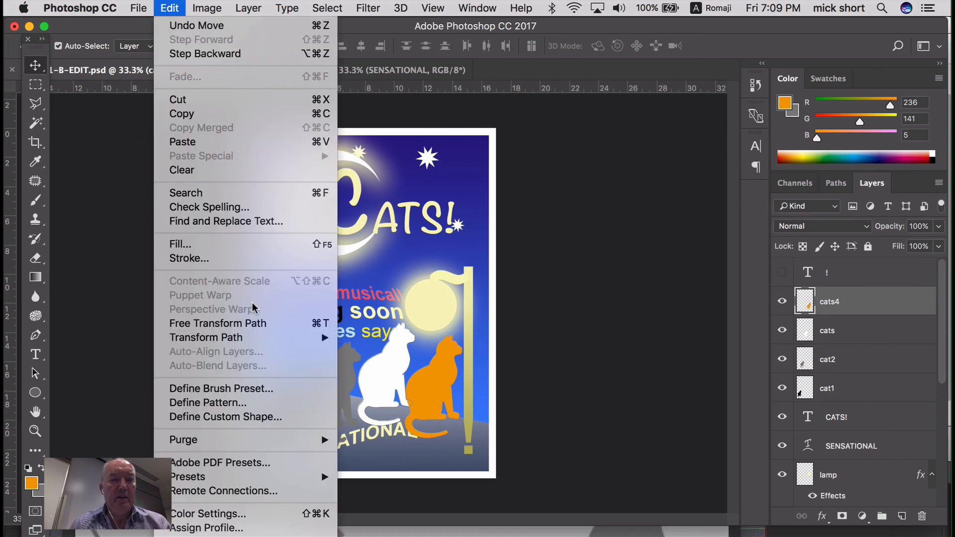
mouse_move(246, 338)
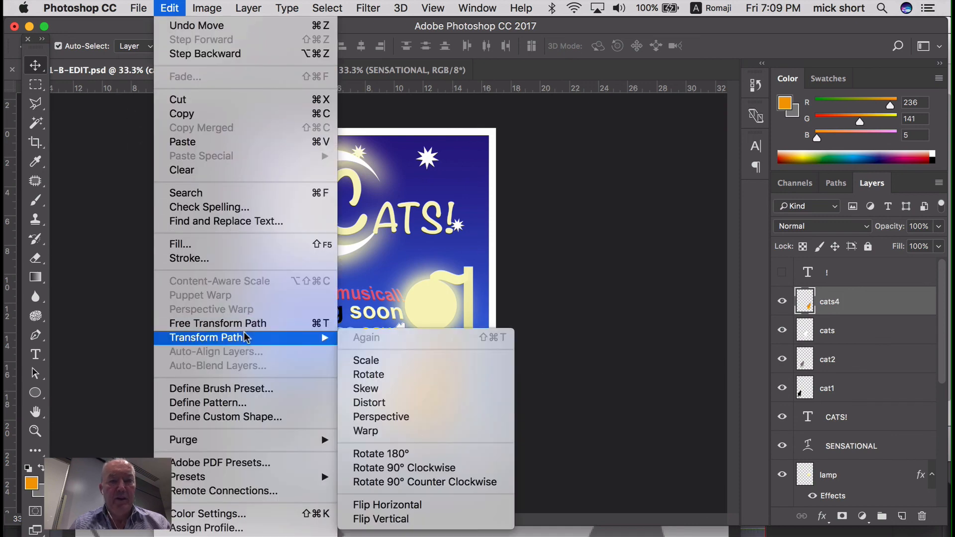
click(838, 185)
click(837, 186)
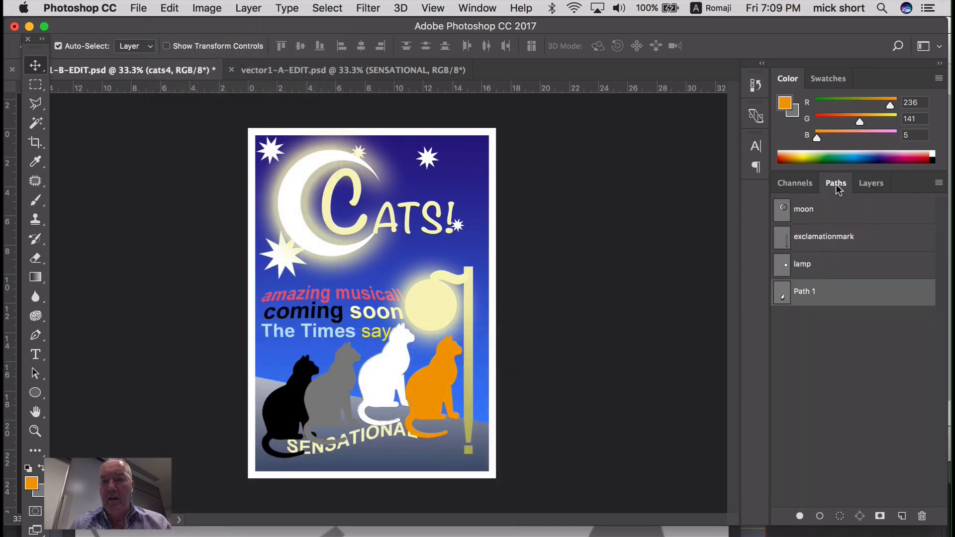
click(823, 339)
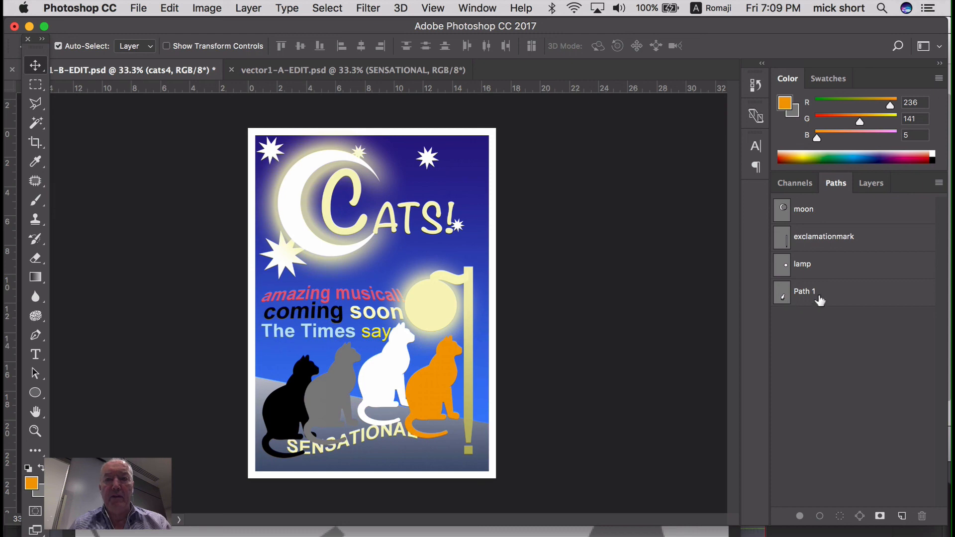
click(871, 183)
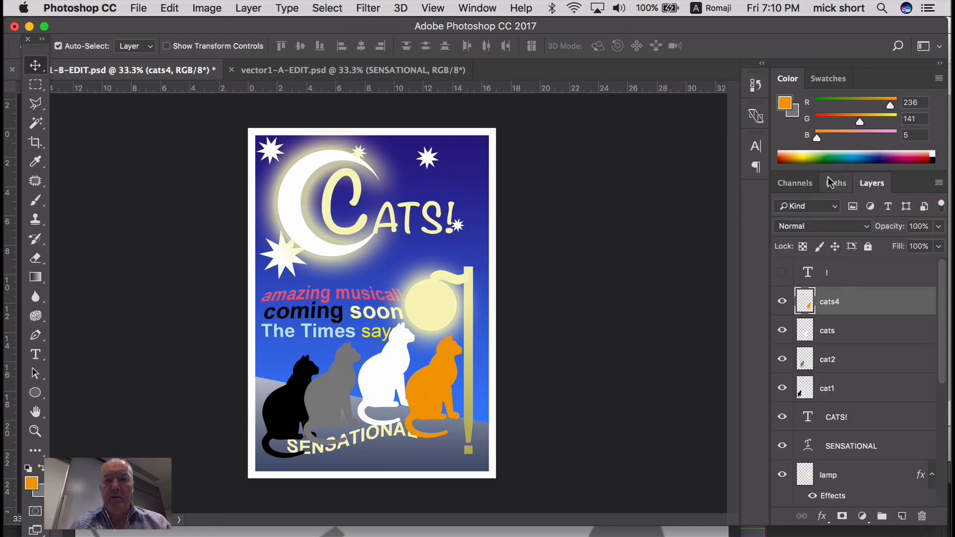
double_click(860, 301)
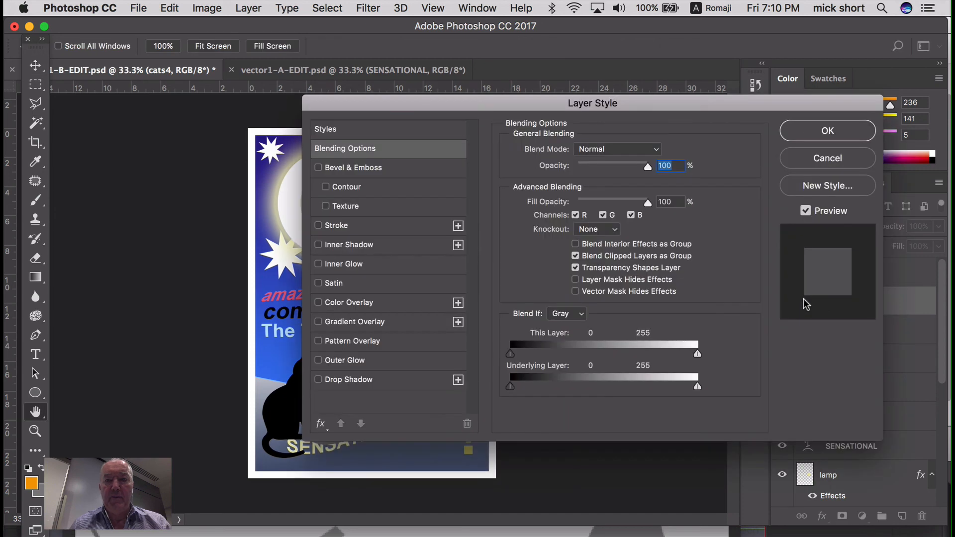
click(815, 160)
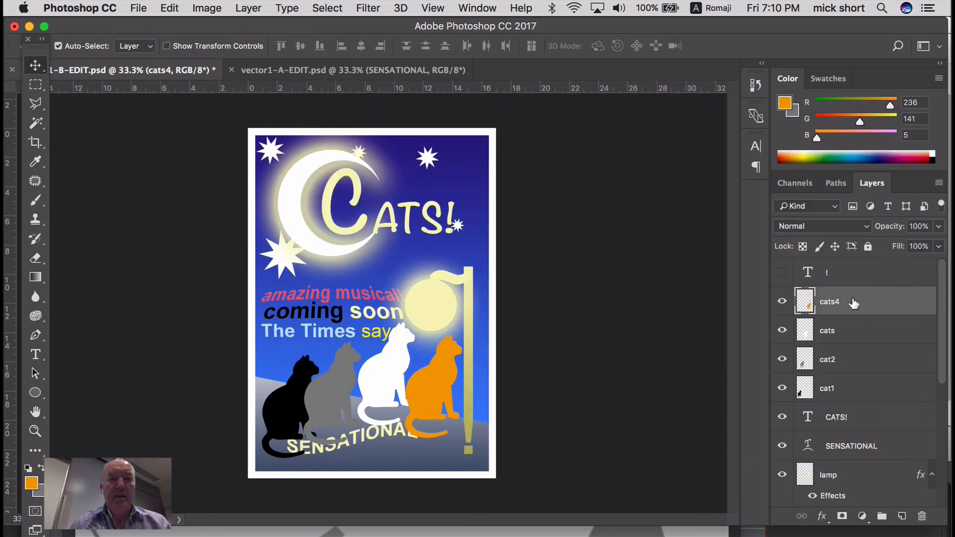
- Flip the orange cat on the cats4 layer horizontally and move it slightly right, clear of the white cat
click(171, 9)
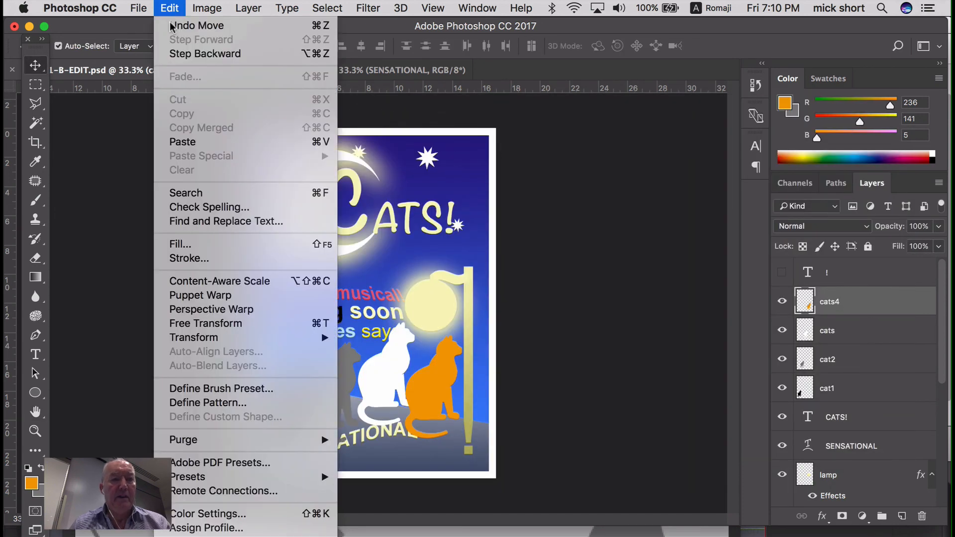
mouse_move(244, 342)
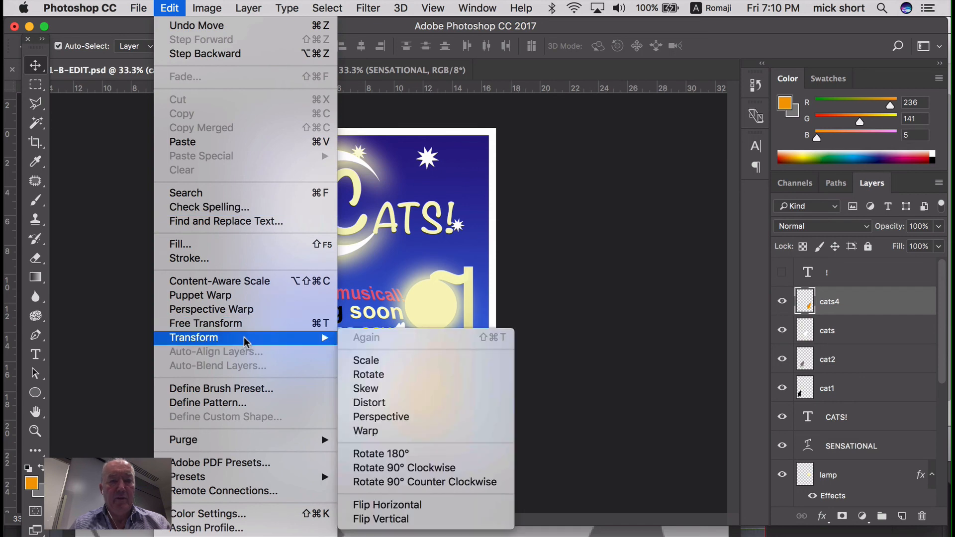
click(421, 505)
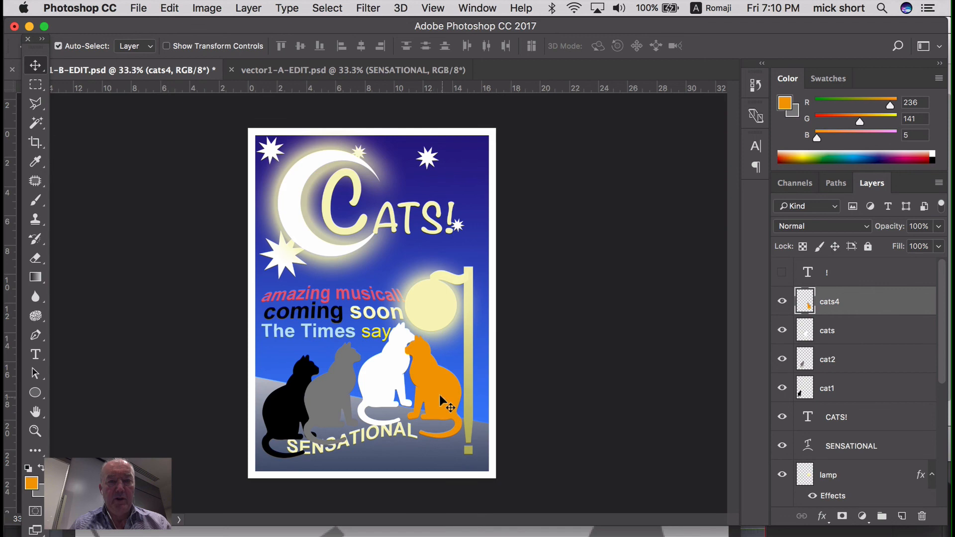
mouse_move(440, 395)
mouse_down()
mouse_move(450, 389)
mouse_move(454, 411)
mouse_move(447, 387)
mouse_up()
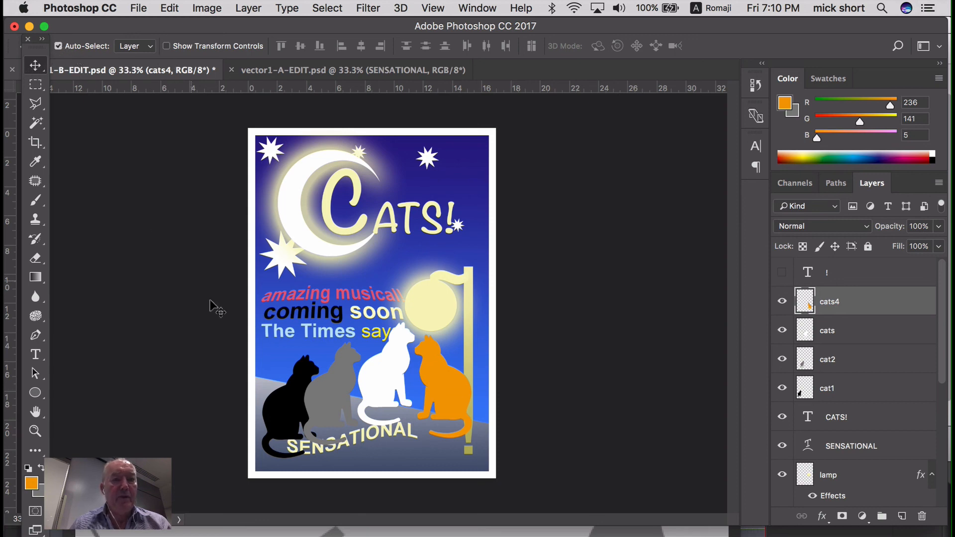
- Space out the lower artwork, with the black cat lower down, SENSATIONAL right of its tail, and the orange cat overlapping the lamp post
drag(302, 412, 284, 399)
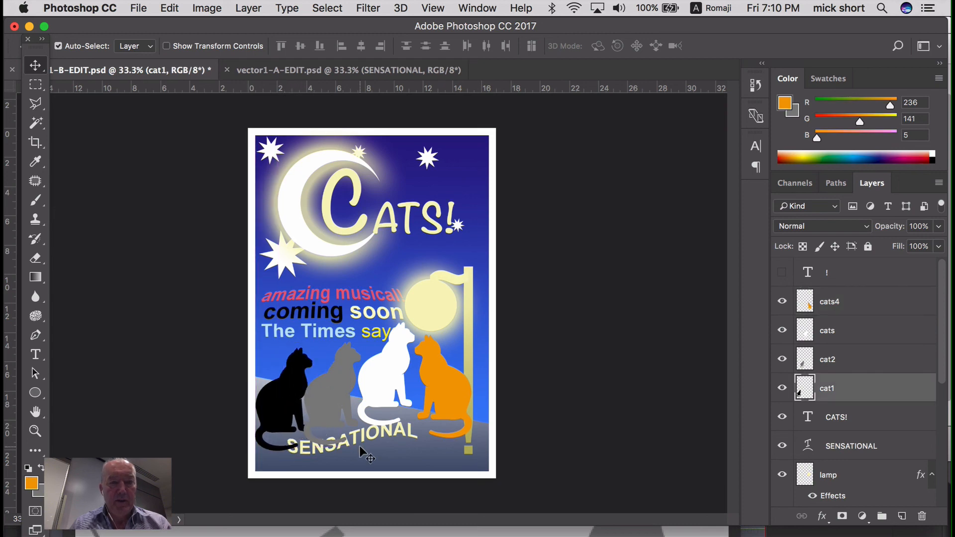
click(361, 438)
drag(367, 449, 377, 453)
drag(284, 411, 287, 423)
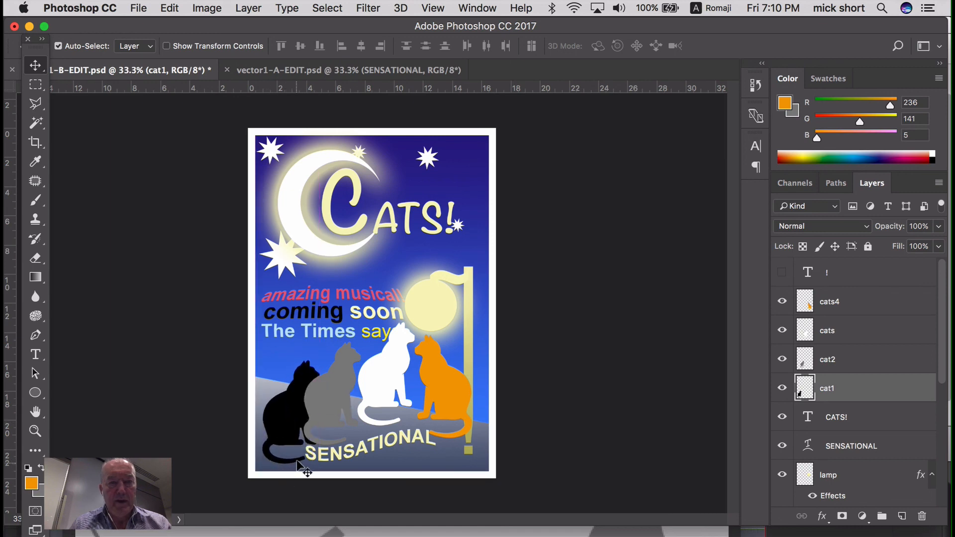
drag(454, 398, 468, 409)
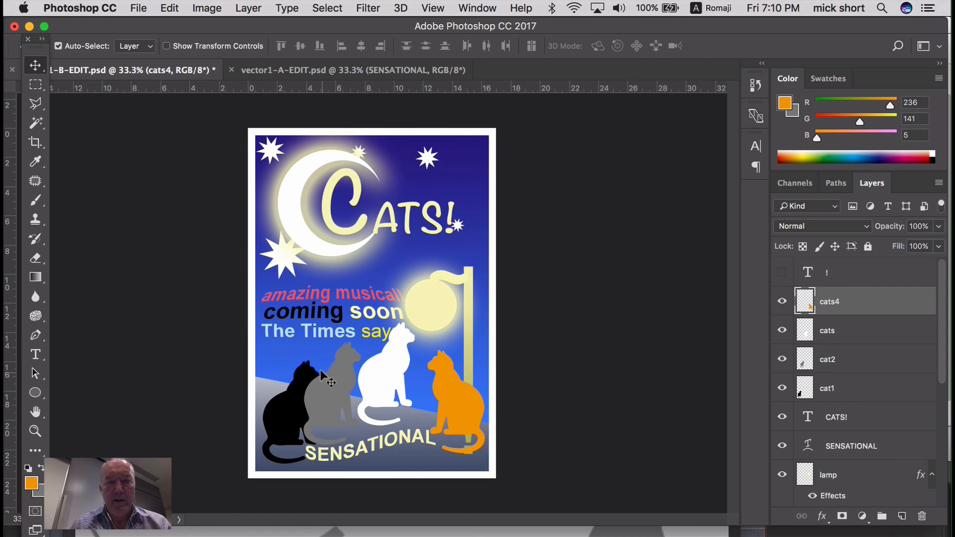
- Restack the cat layers in the order cat1, cat2, cats, and move the white cat left against the grey cat
click(338, 377)
drag(824, 357, 849, 405)
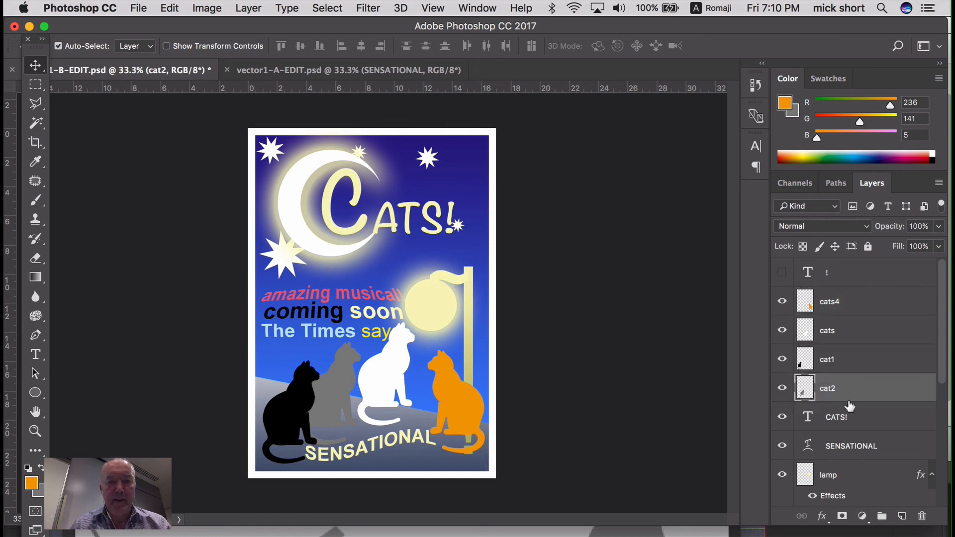
drag(400, 362, 388, 371)
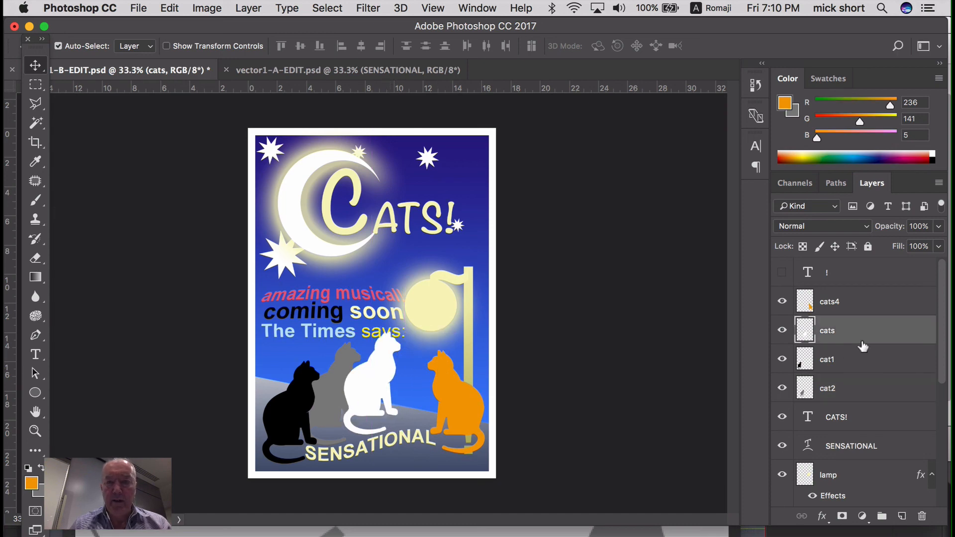
drag(864, 338, 864, 401)
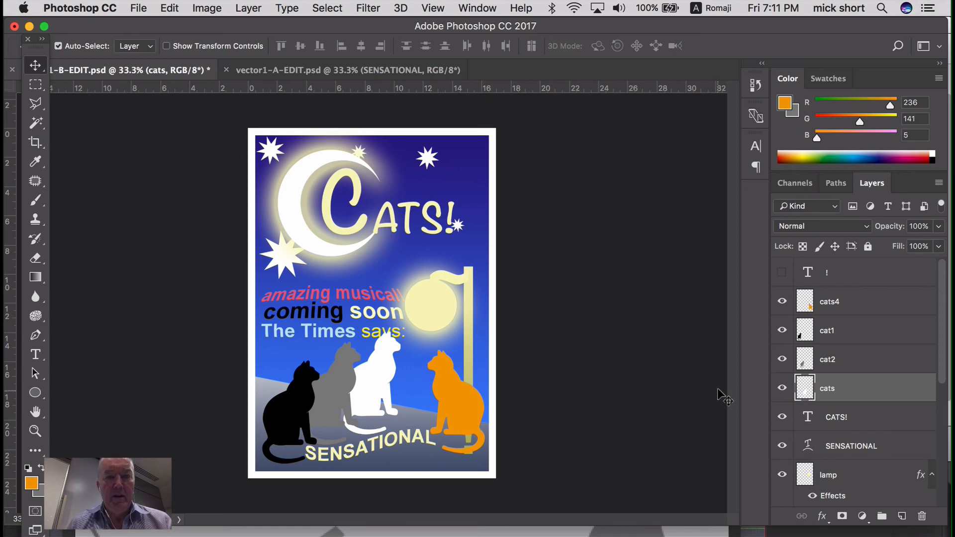
- Paste the copied outer glow layer style onto the SENSATIONAL text layer
click(868, 447)
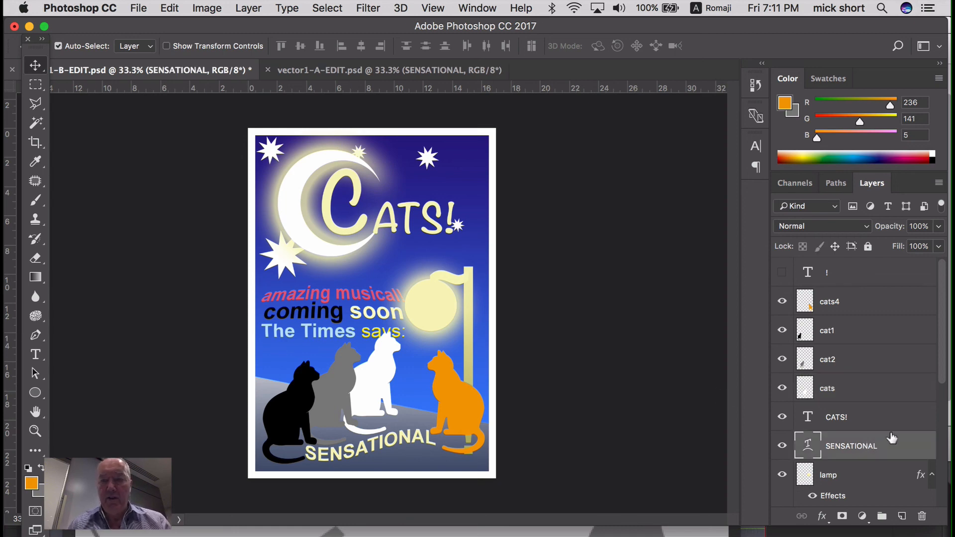
right_click(925, 447)
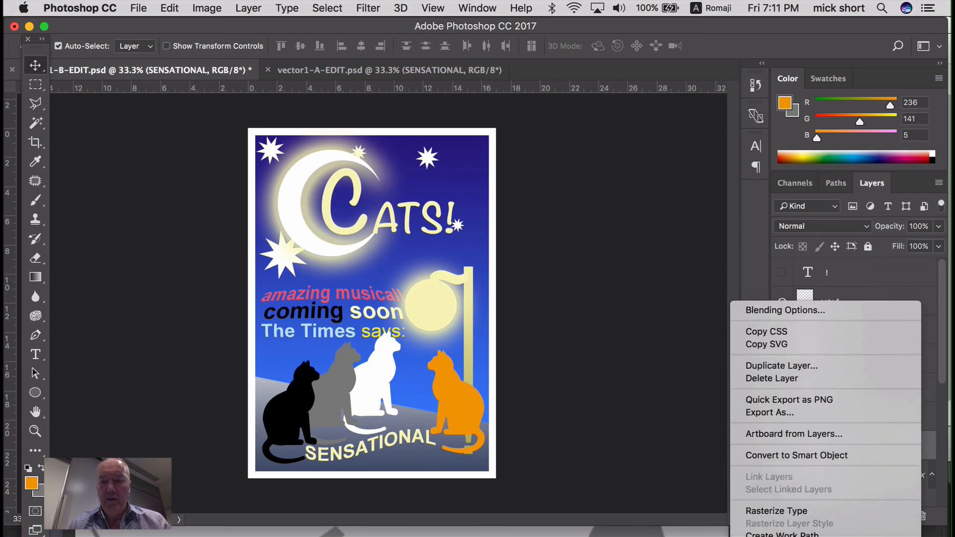
scroll(796, 531, down, 10)
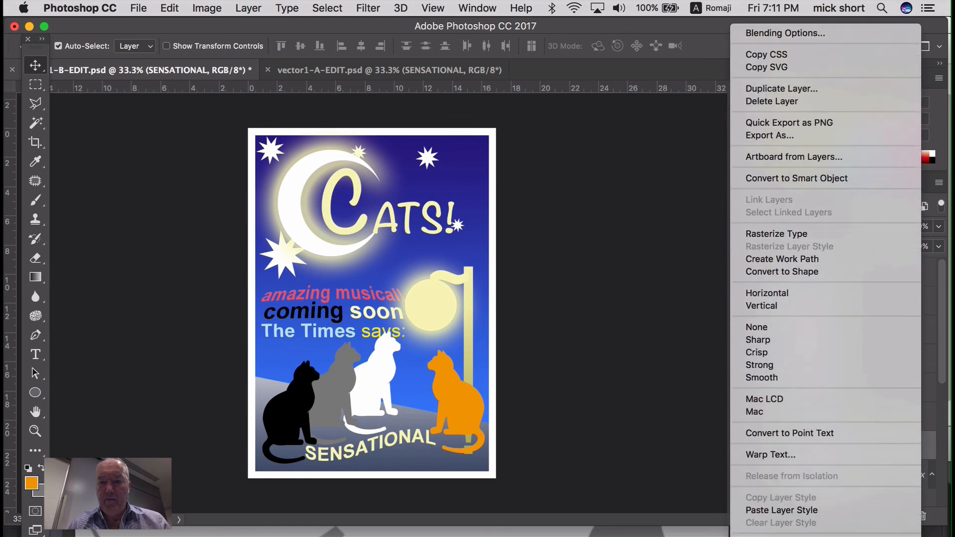
click(861, 405)
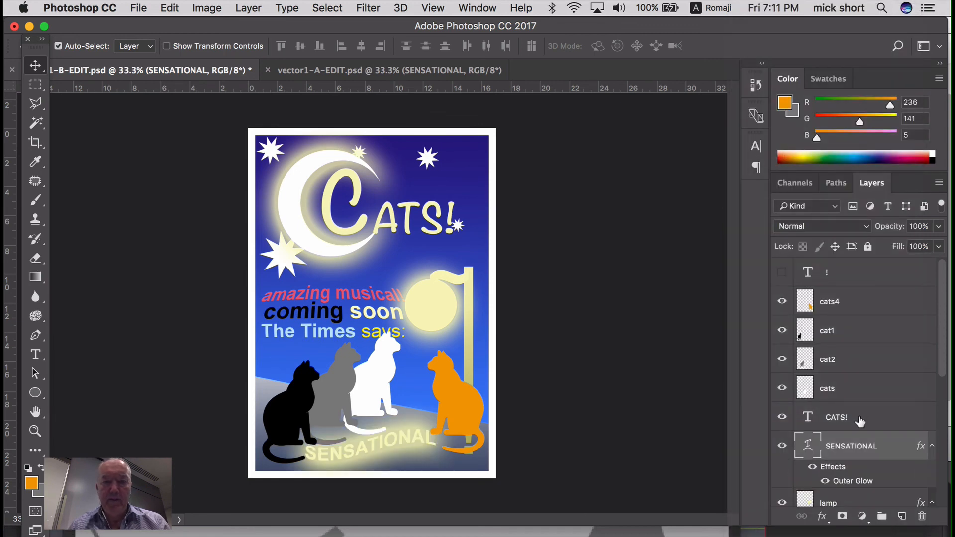
- Recolour the SENSATIONAL text to a pale cream, RGB 253, 250, 226
double_click(807, 445)
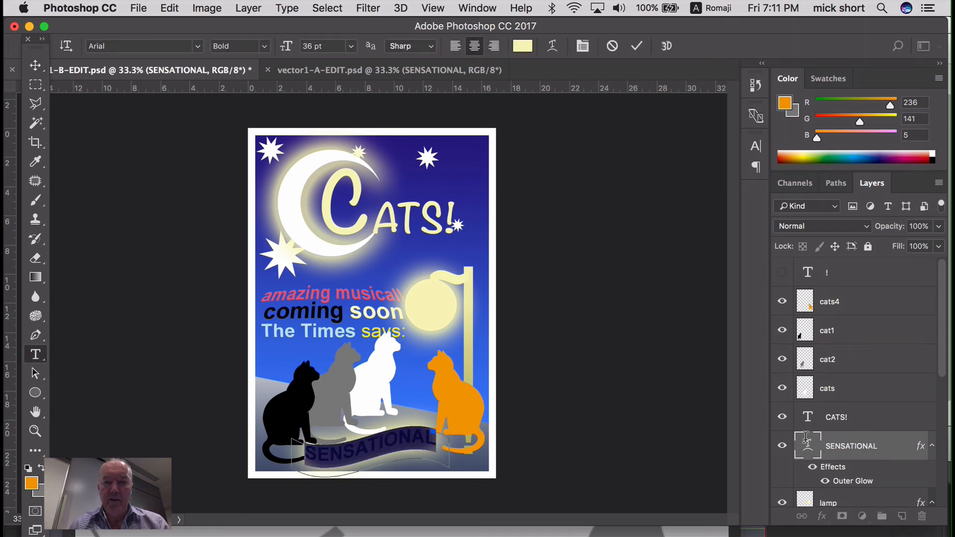
click(31, 483)
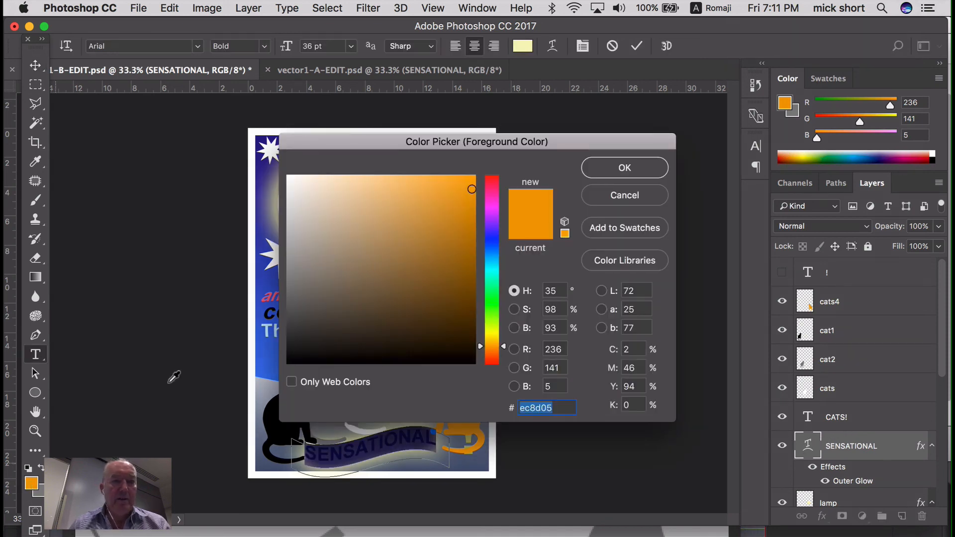
click(494, 337)
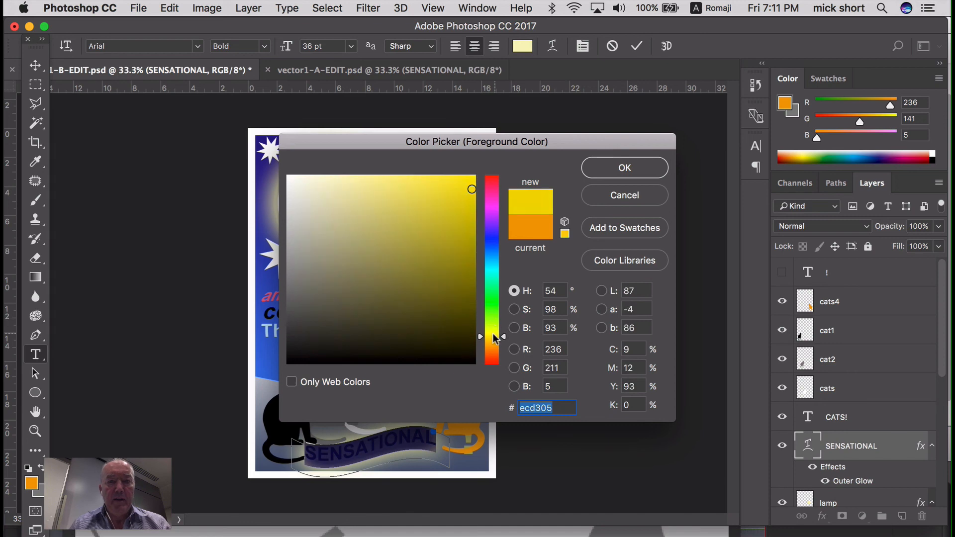
click(306, 176)
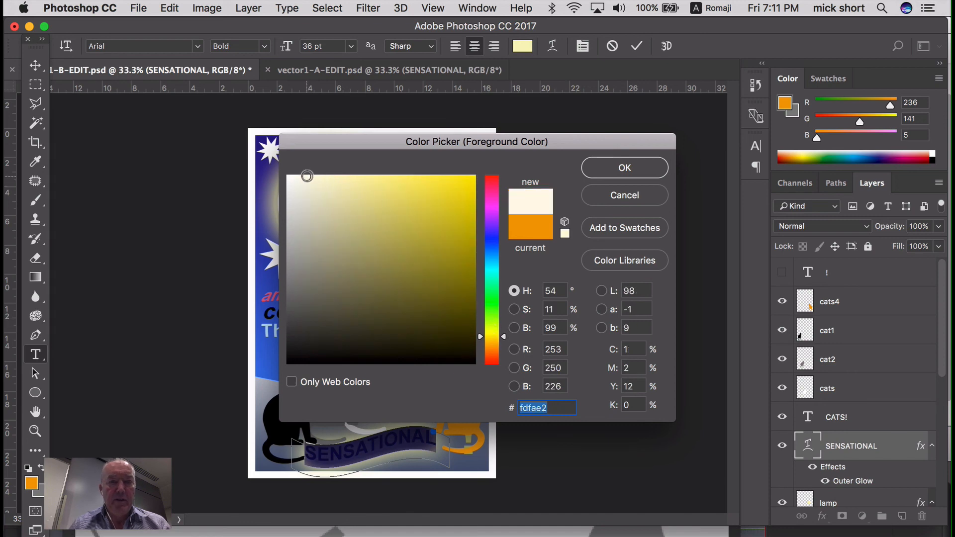
click(600, 166)
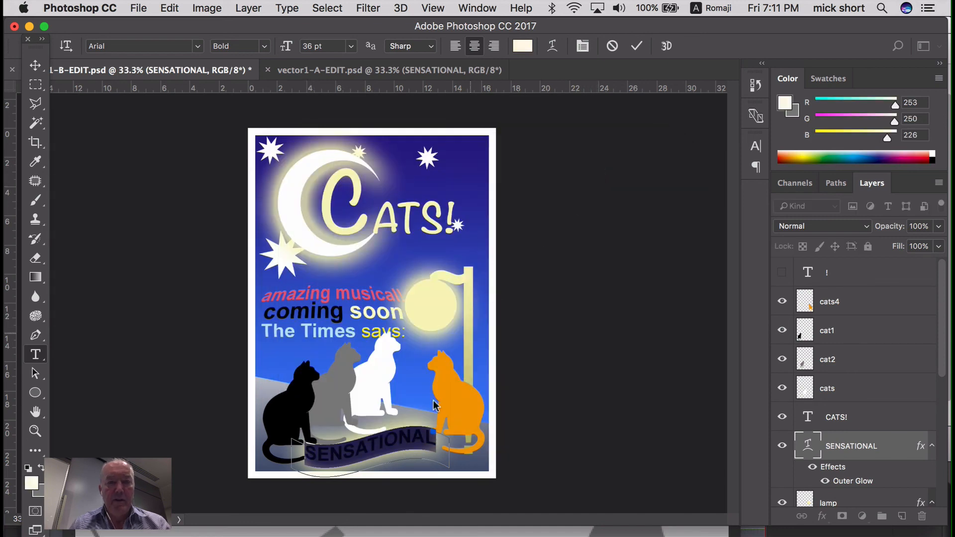
click(35, 66)
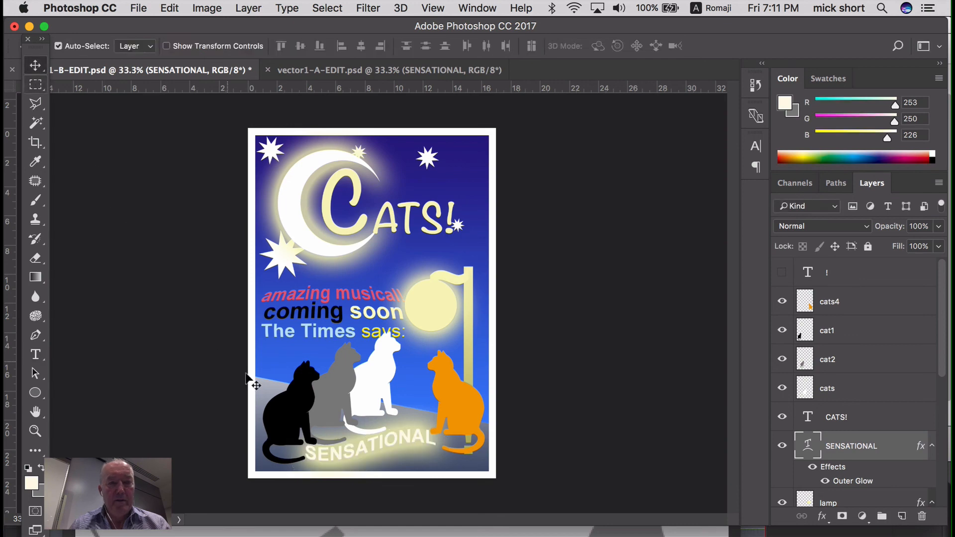